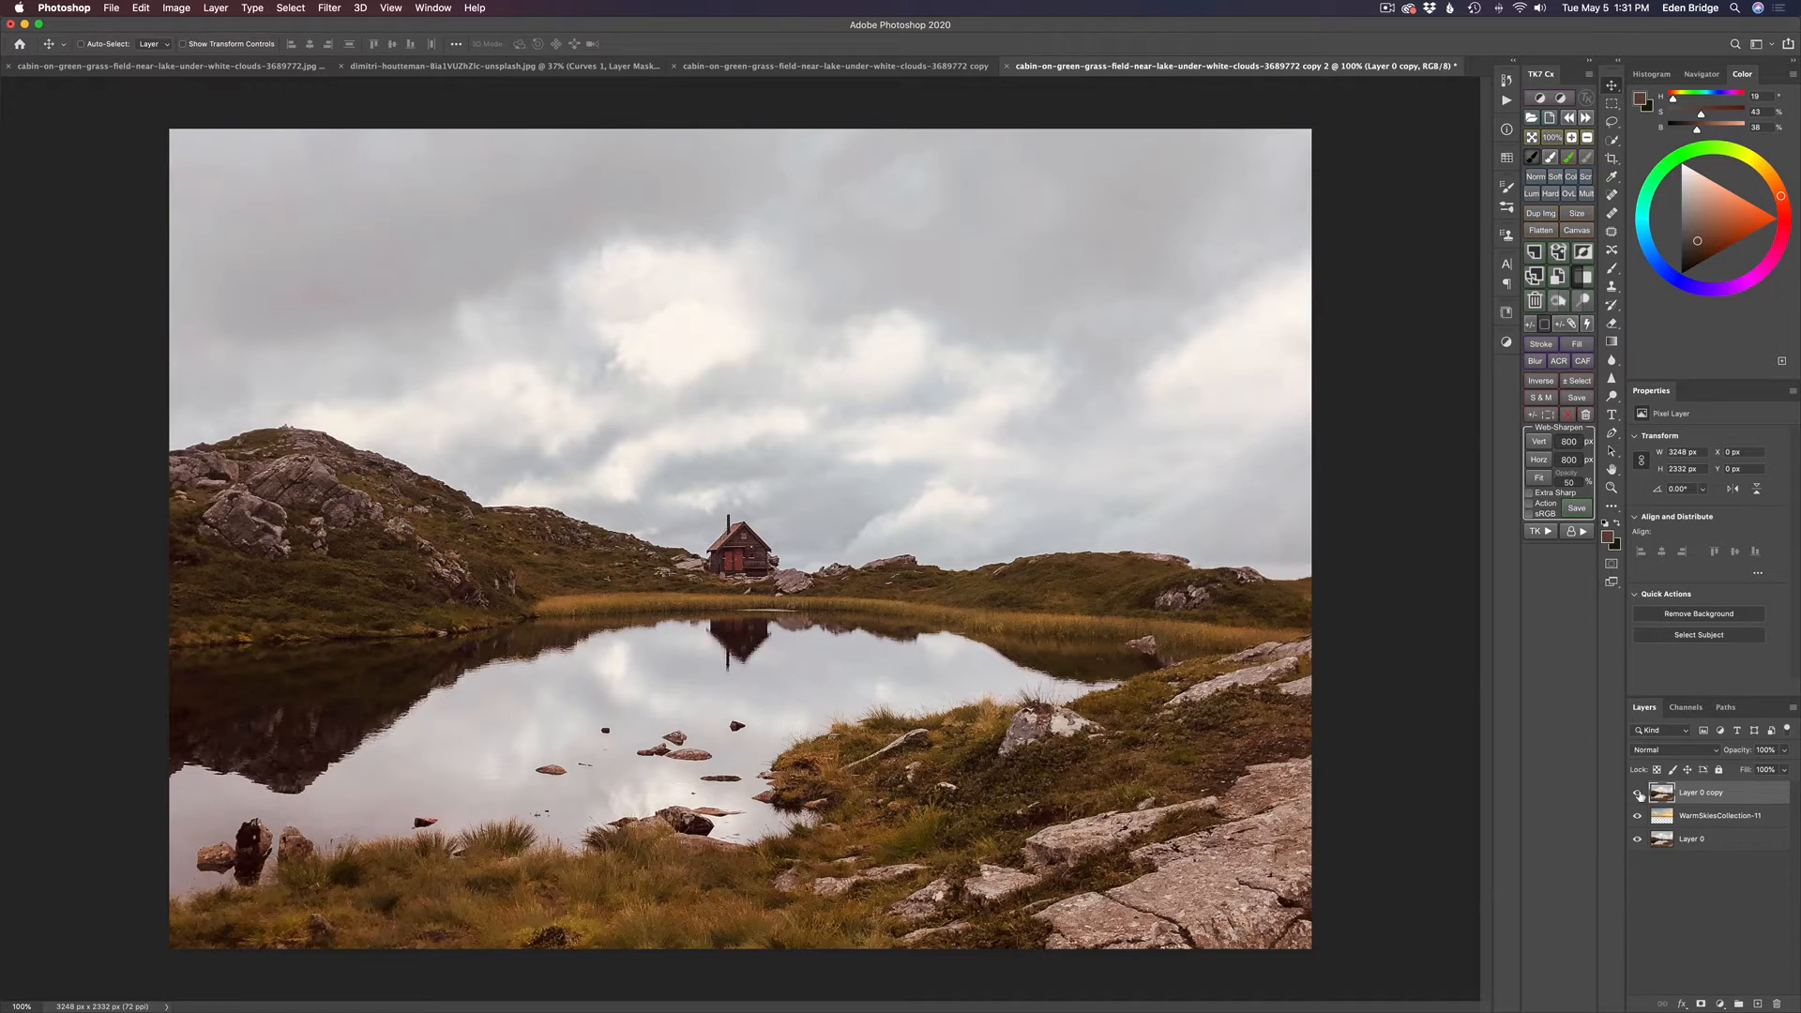
Compare Layer 0 copy with the warm sky layer beneath it by toggling its visibility and trying its opacity
left_click(1639, 793)
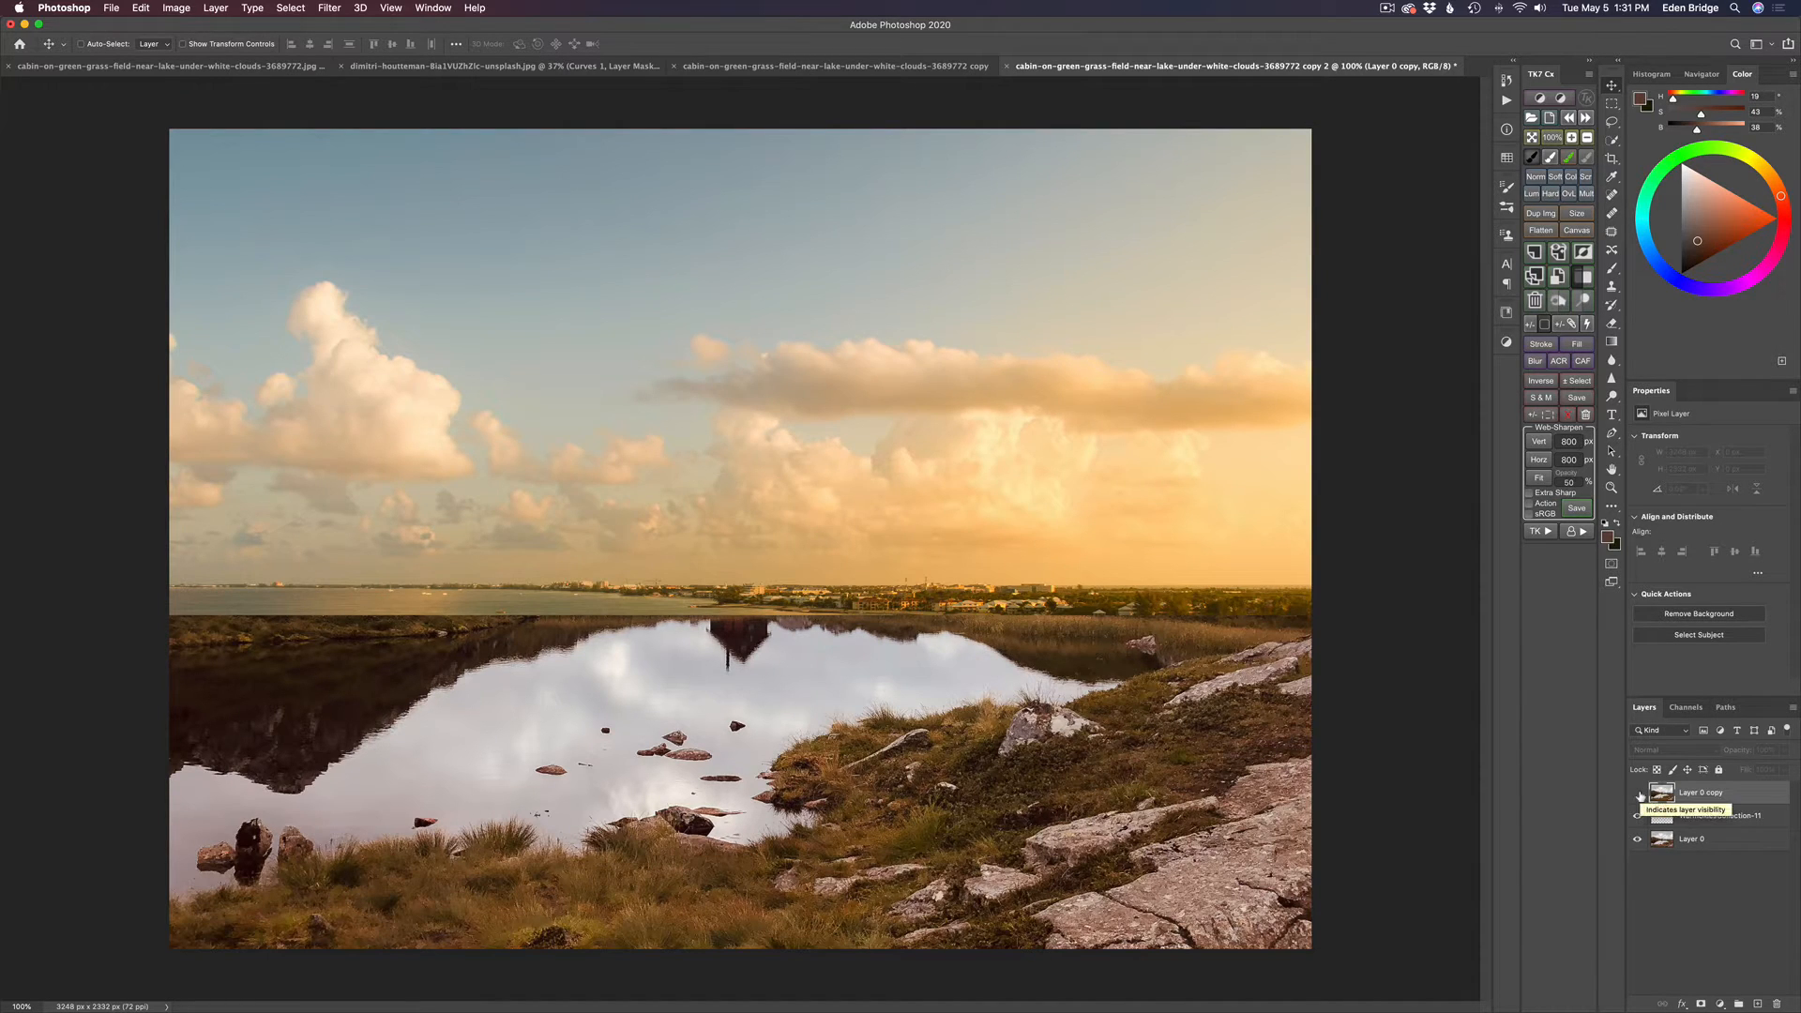
left_click(1639, 793)
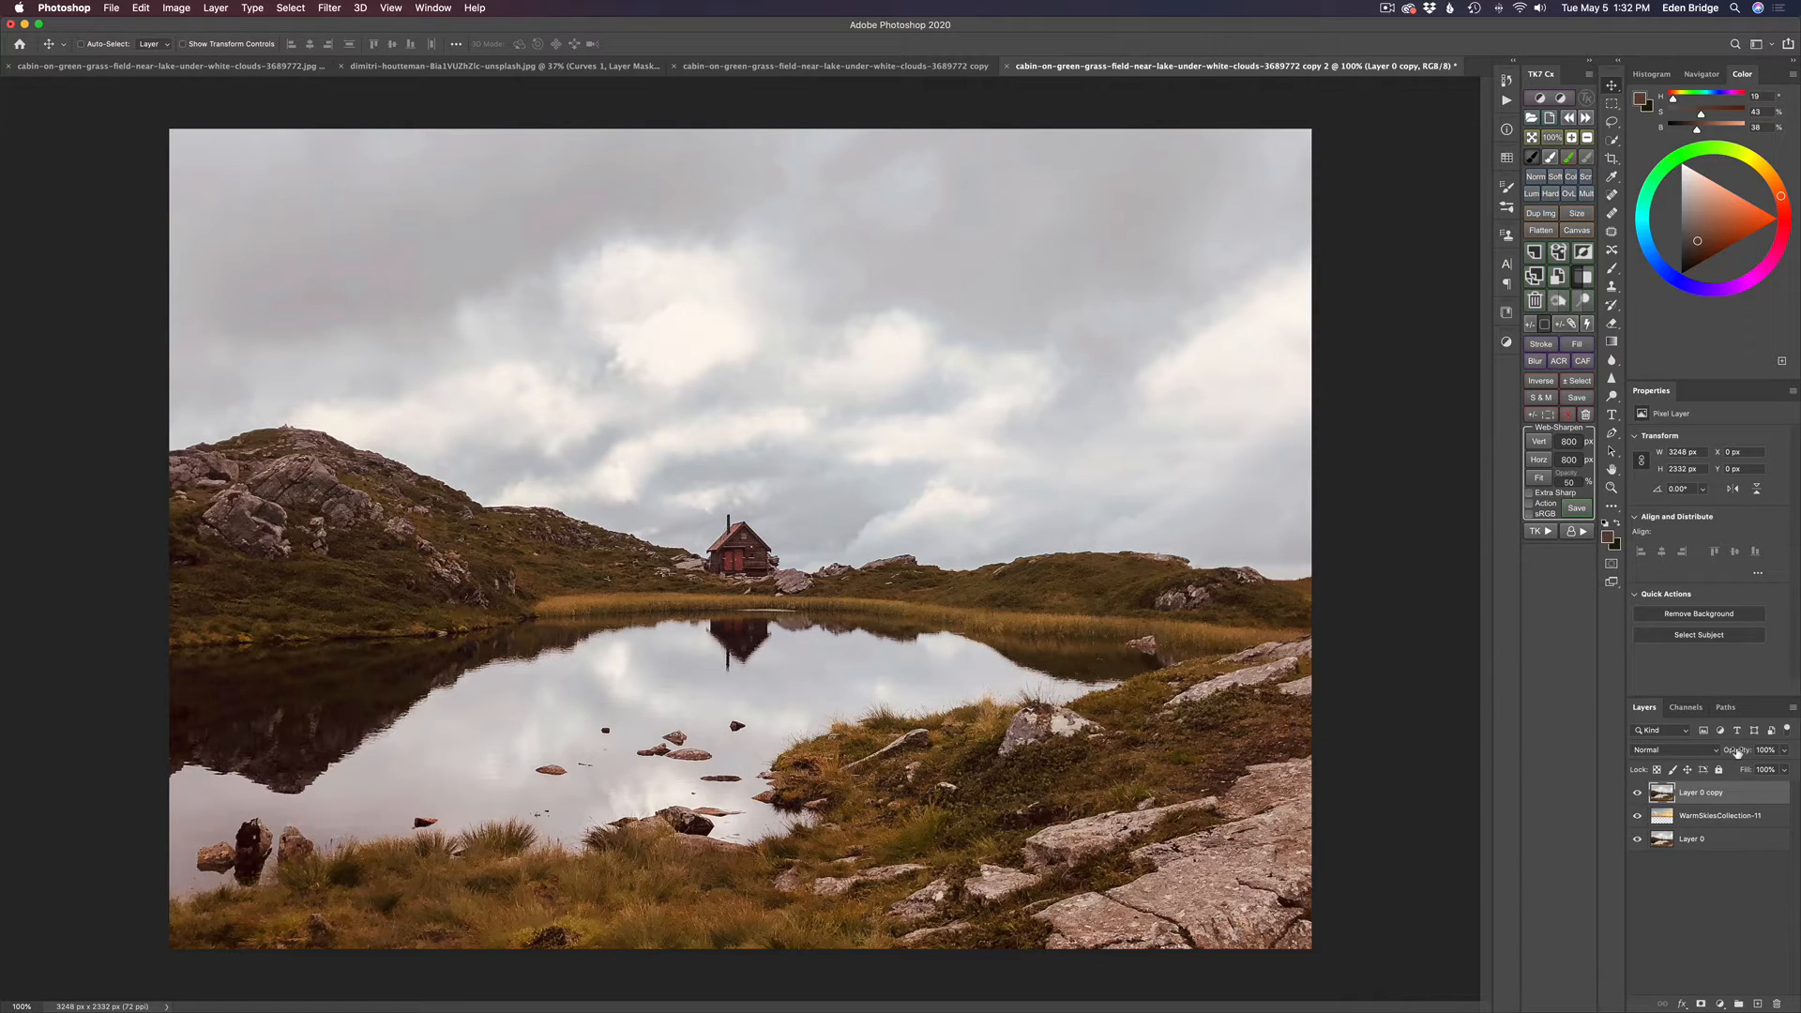
left_click_drag(1737, 752, 1681, 751)
Process Layer 0 copy with Topaz Adjust AI, using the Standard auto adjustment and a slightly lowered tint
left_click(335, 8)
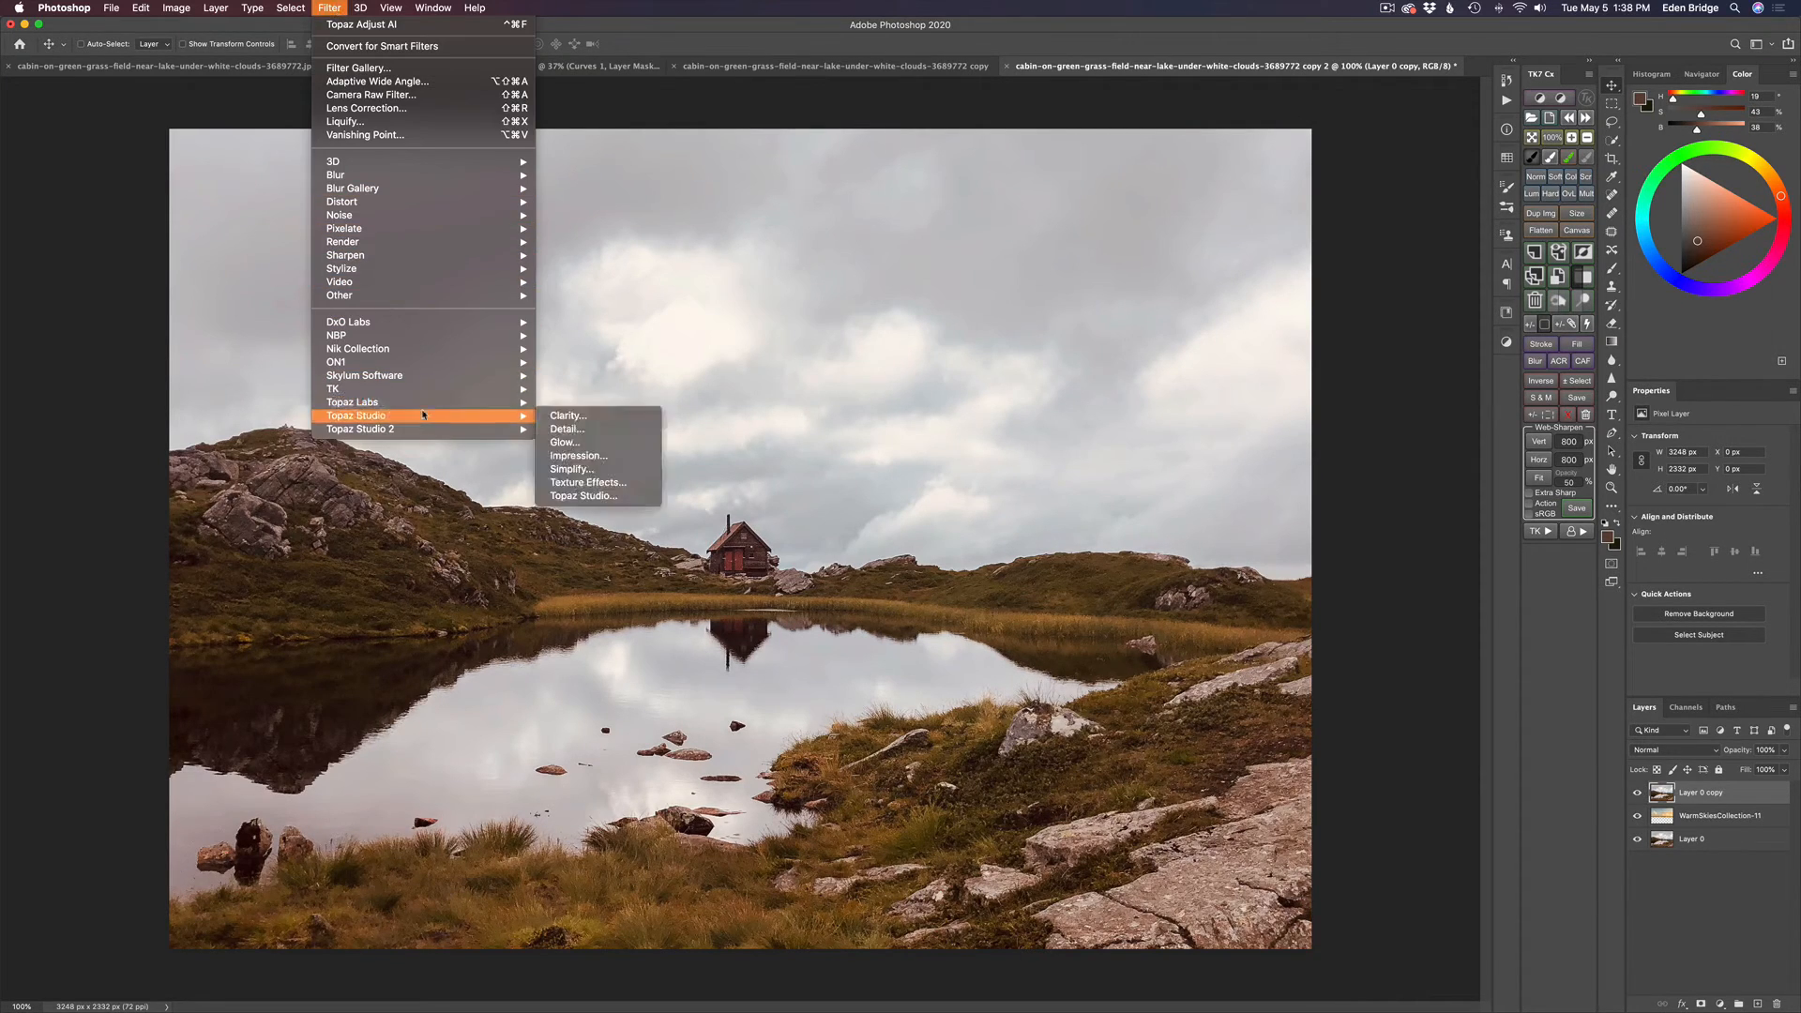
mouse_move(424, 405)
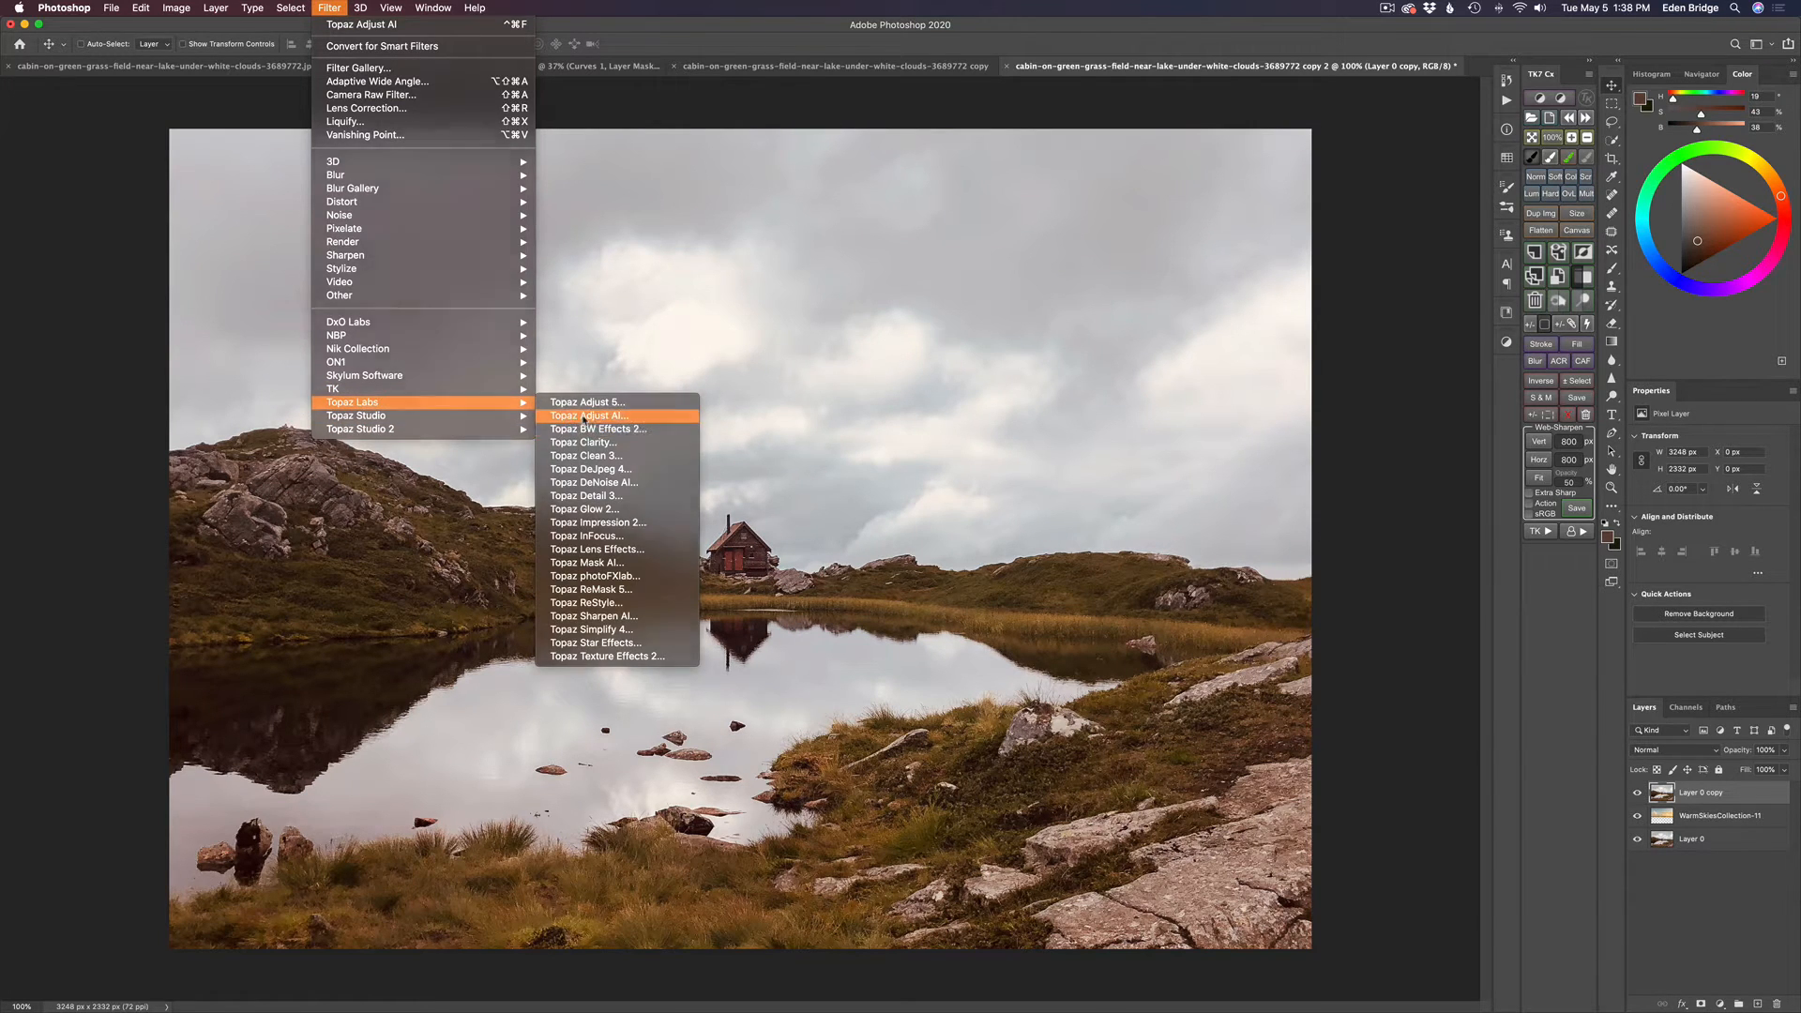
left_click(583, 415)
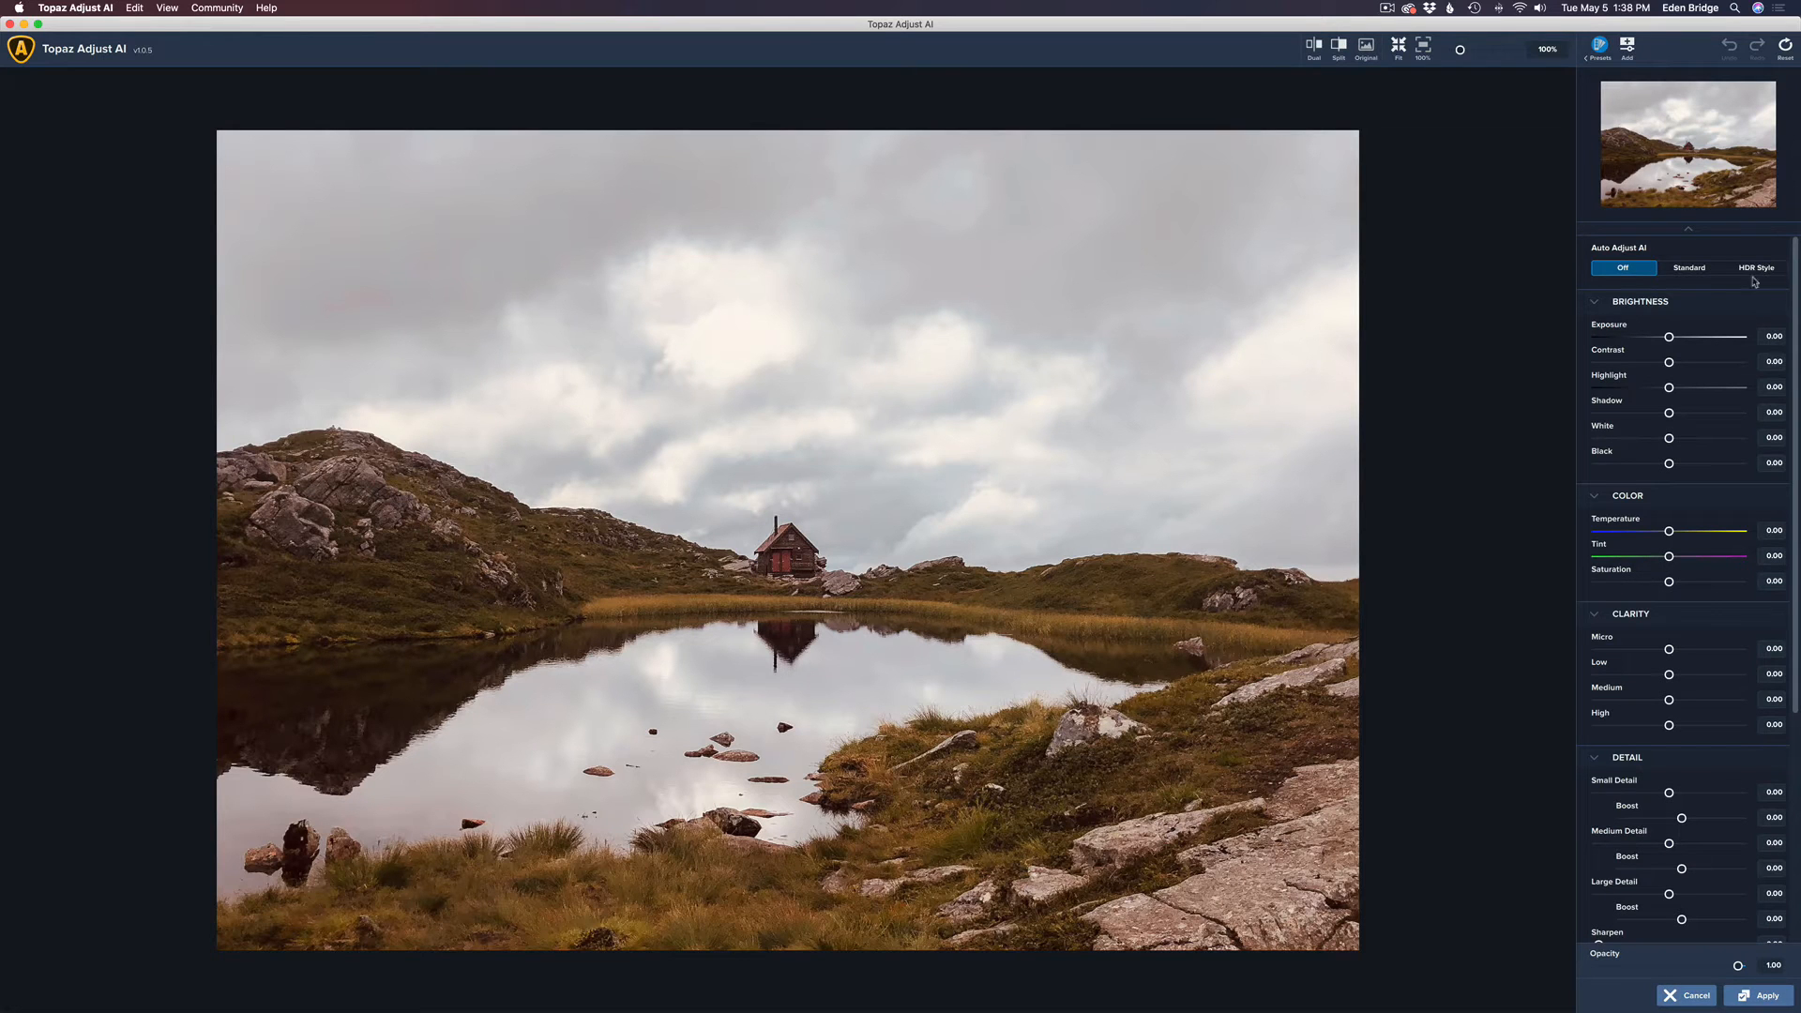
left_click(1690, 269)
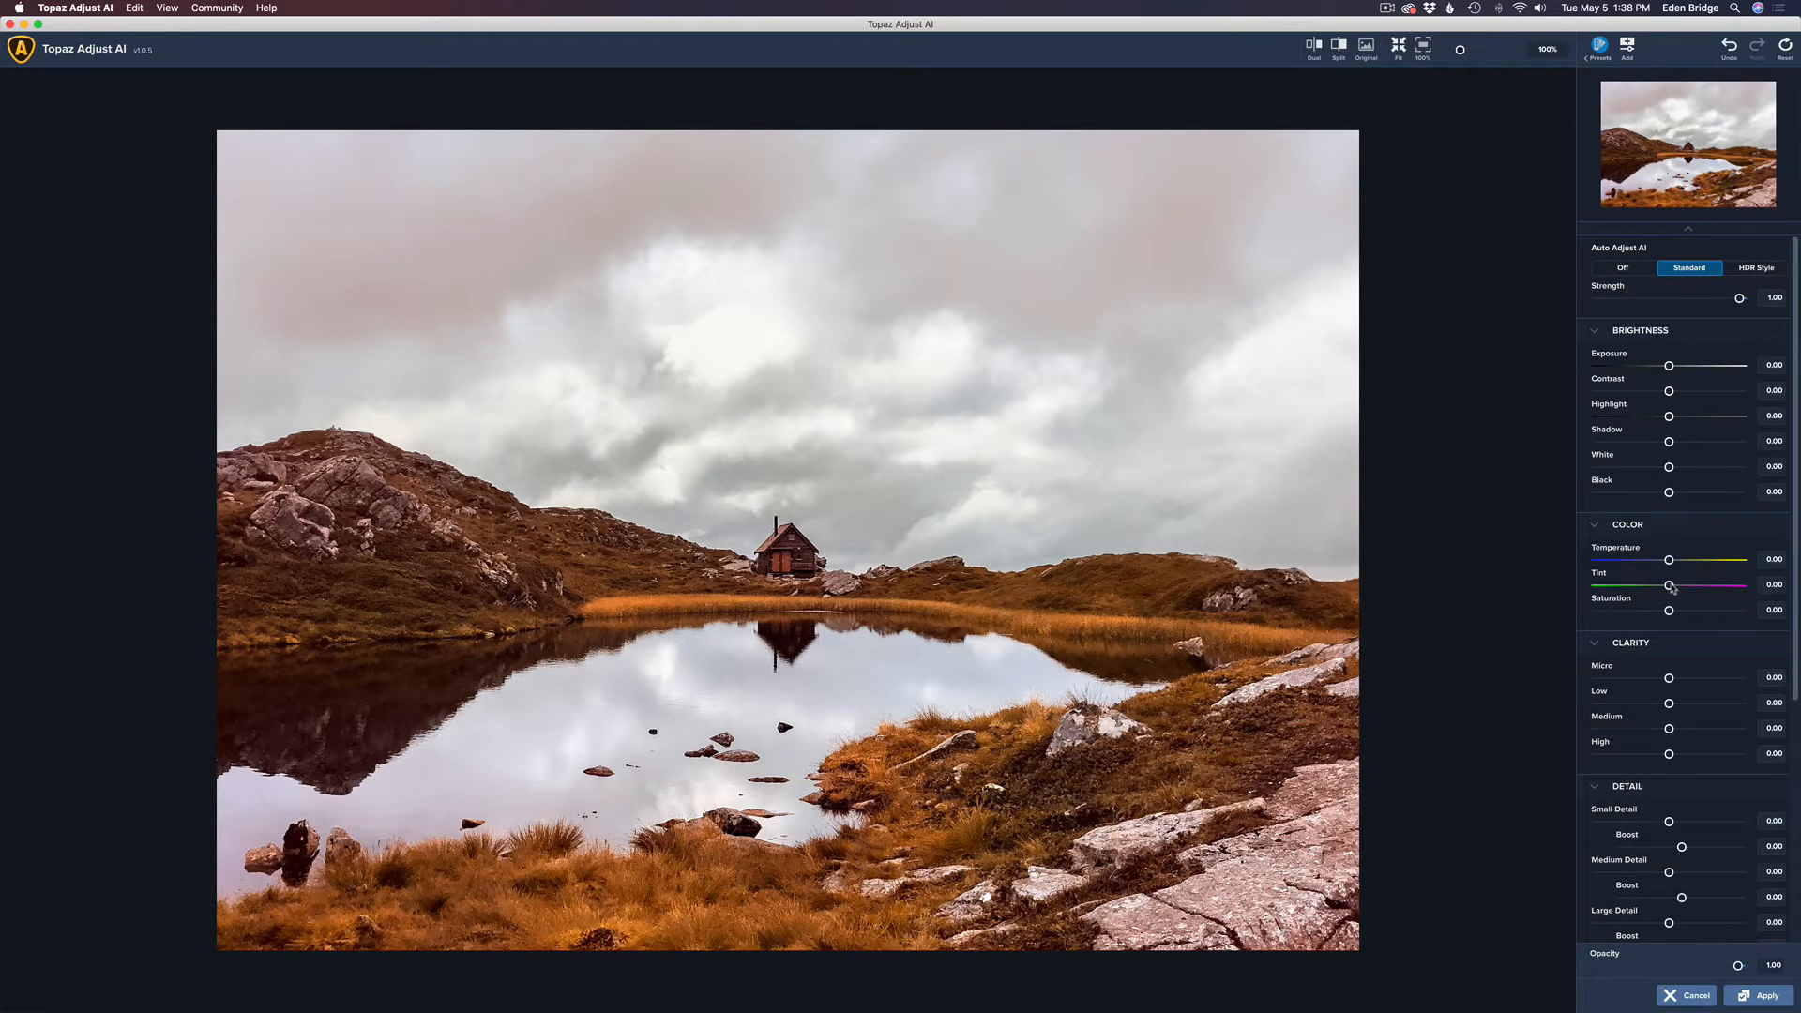
left_click_drag(1670, 587, 1662, 589)
left_click(1768, 996)
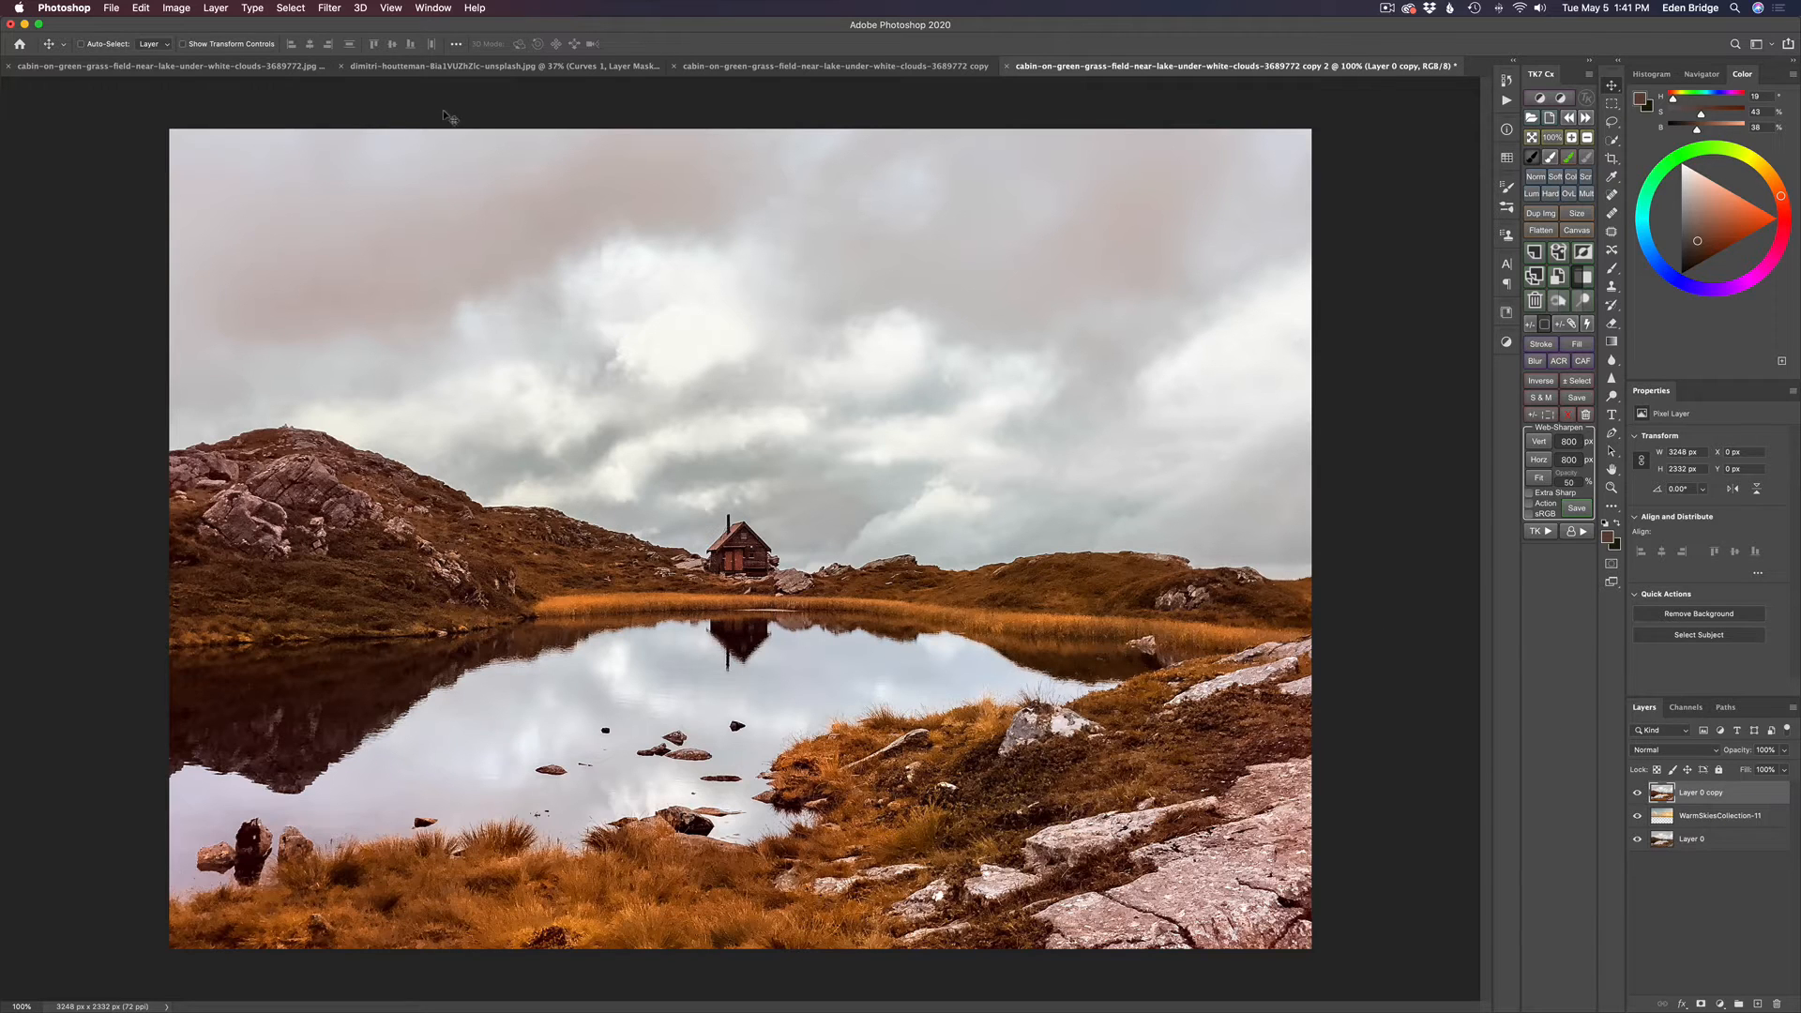
Open Layer 0 copy in Topaz Mask AI
left_click(332, 10)
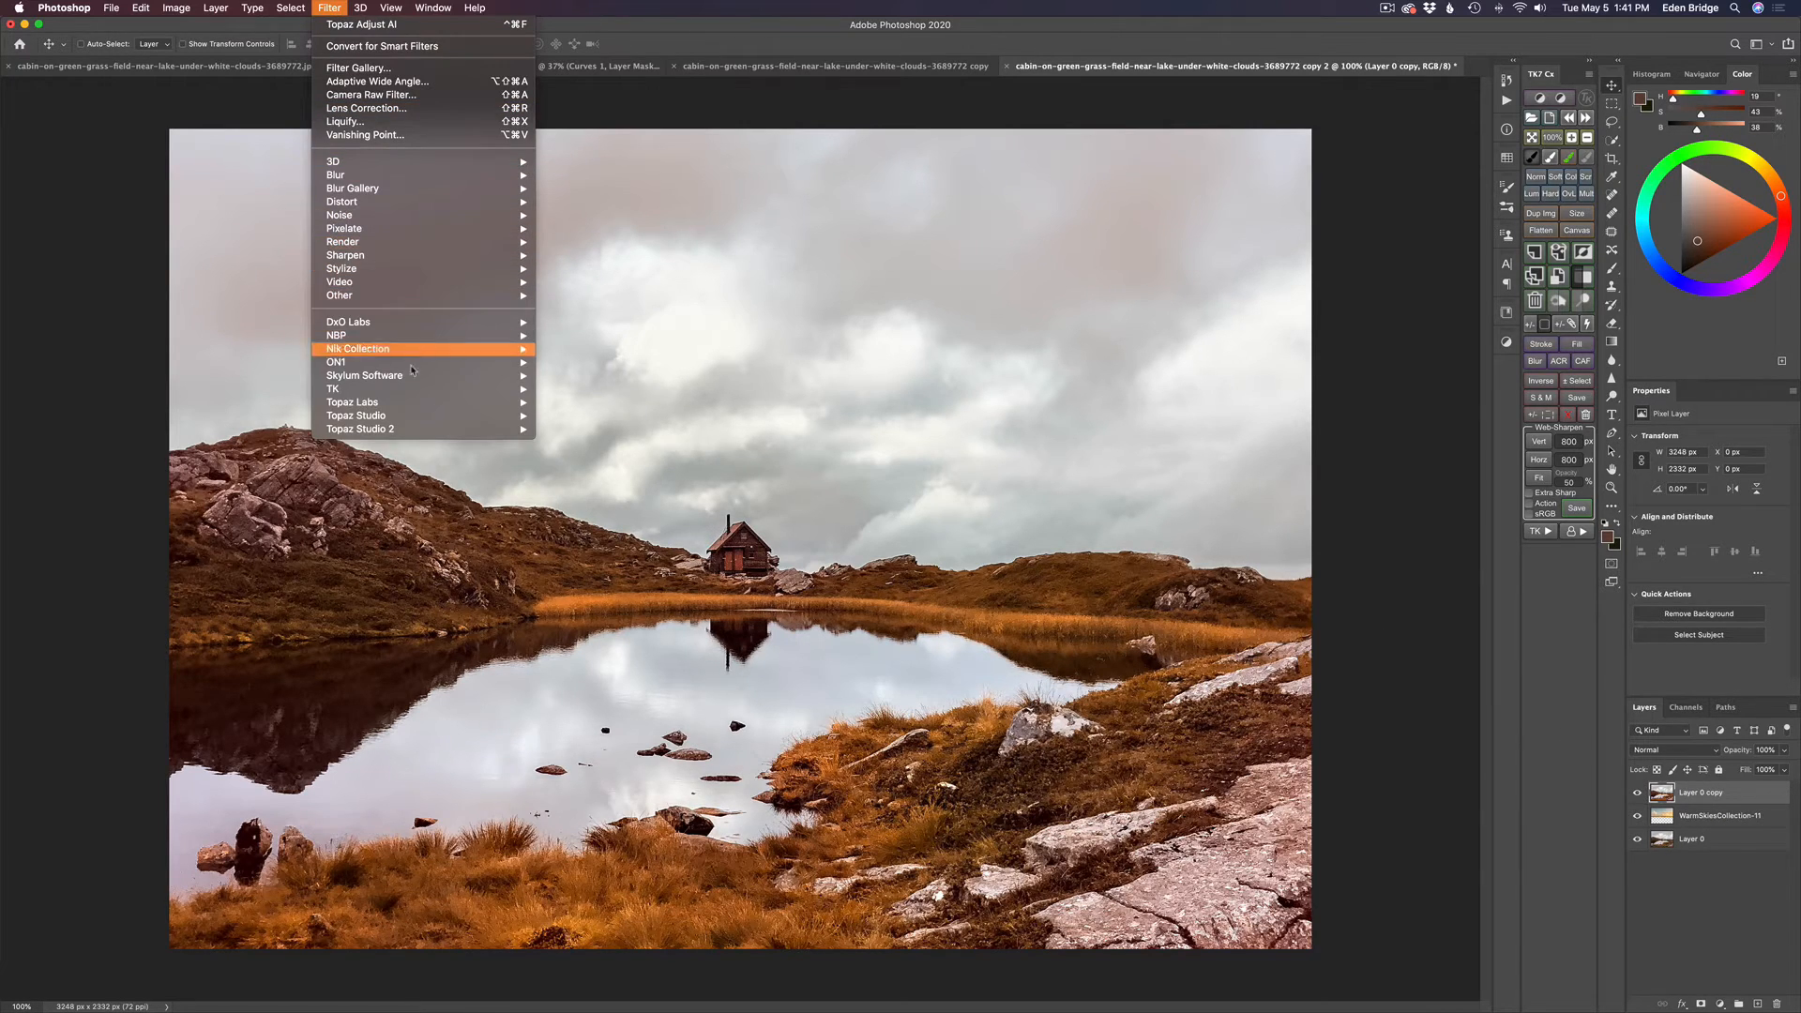
mouse_move(429, 403)
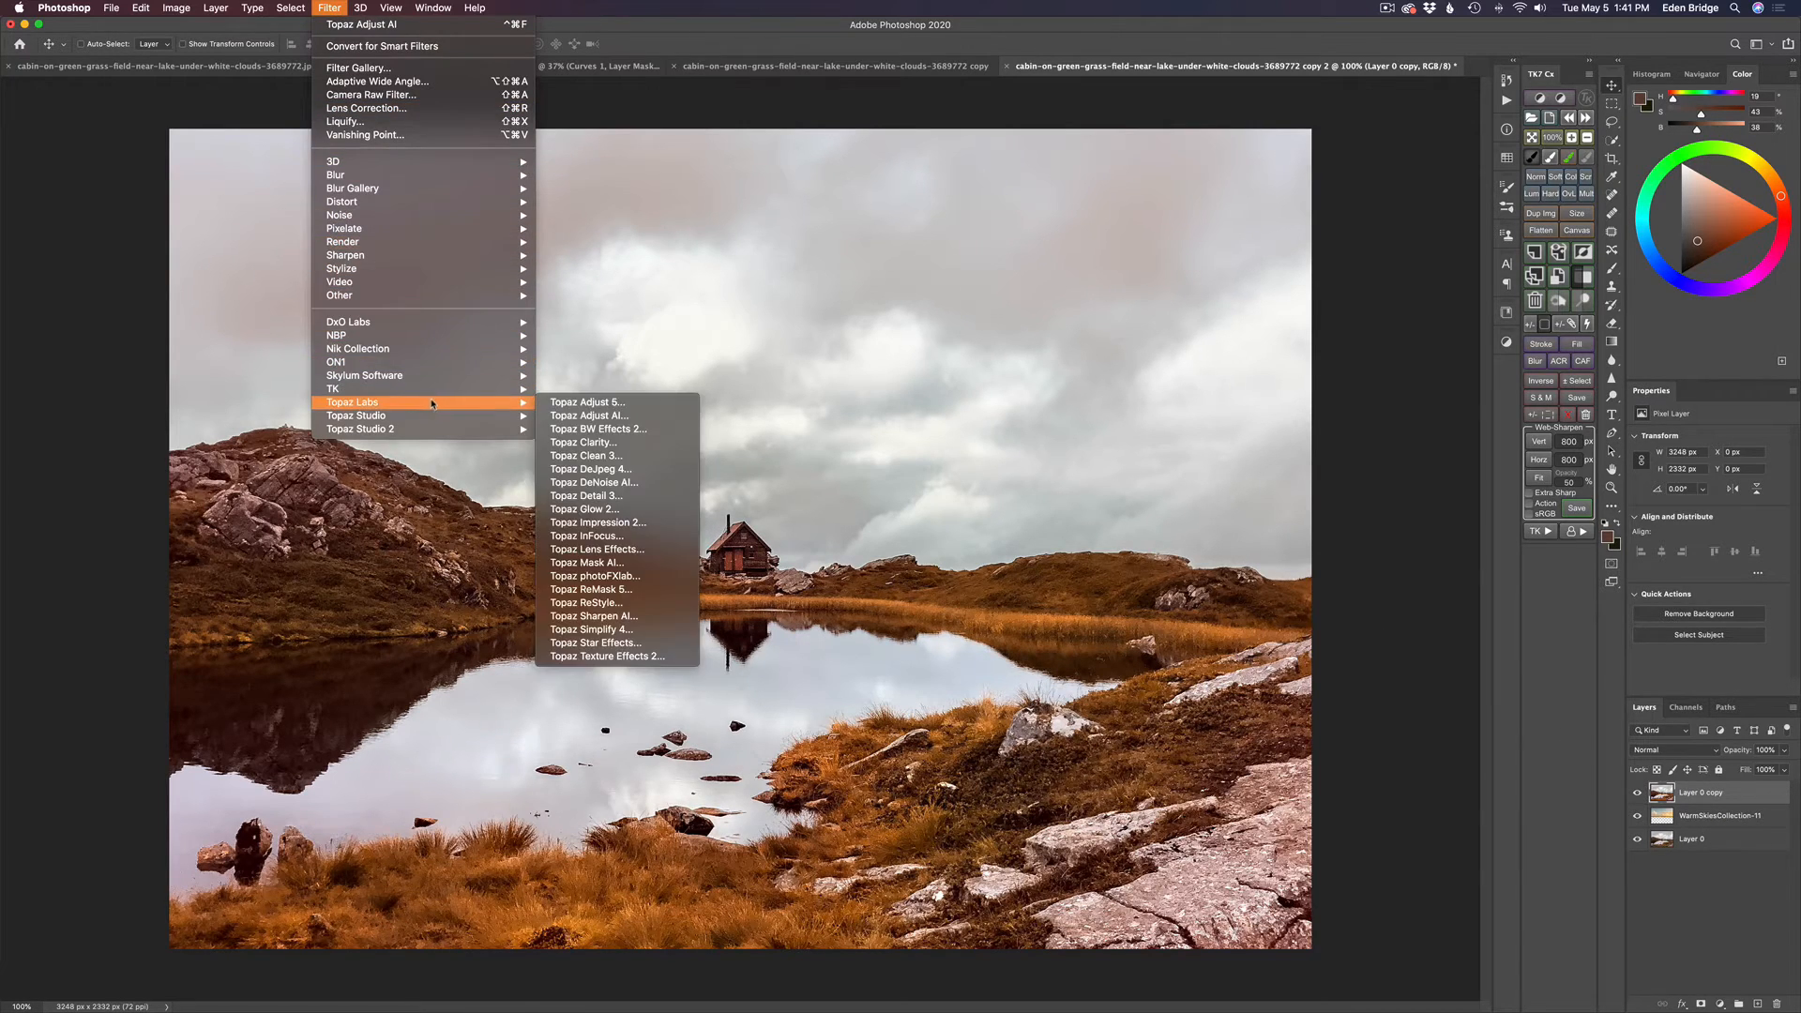
left_click(625, 575)
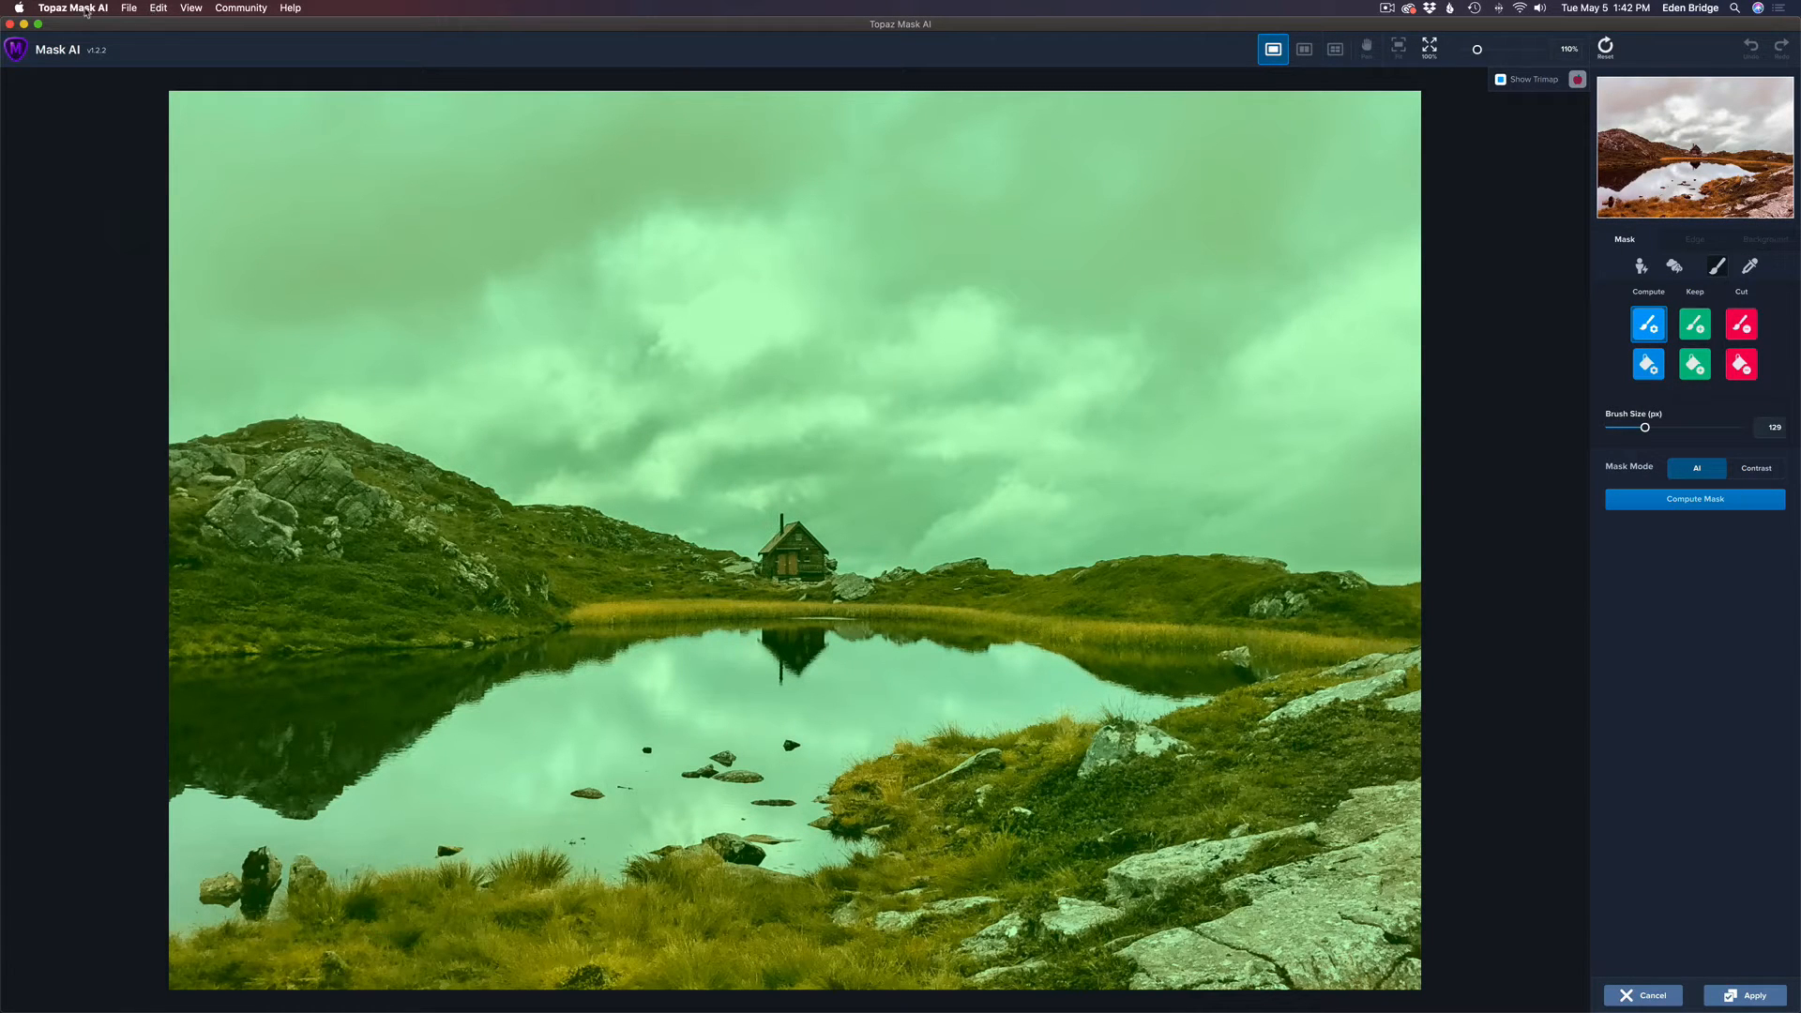
Review Mask AI's preferences for automatically creating a Photoshop layer and saving to a layer mask
left_click(85, 11)
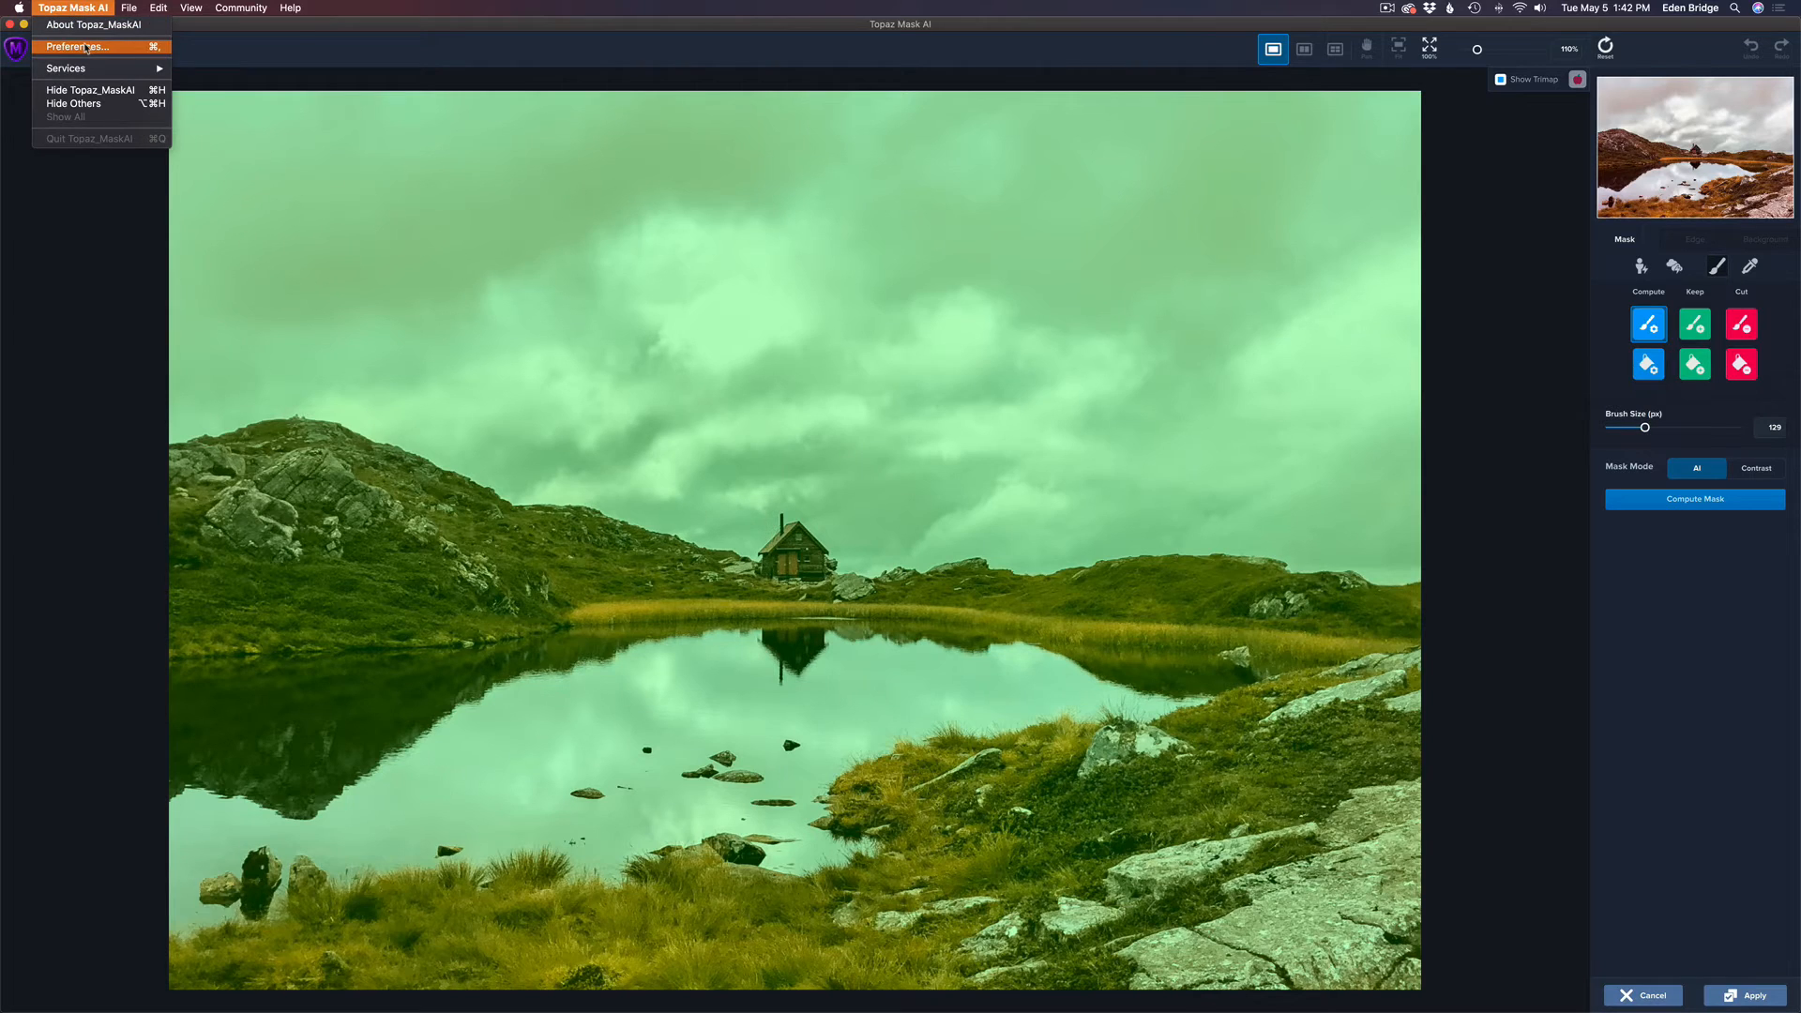
left_click(85, 49)
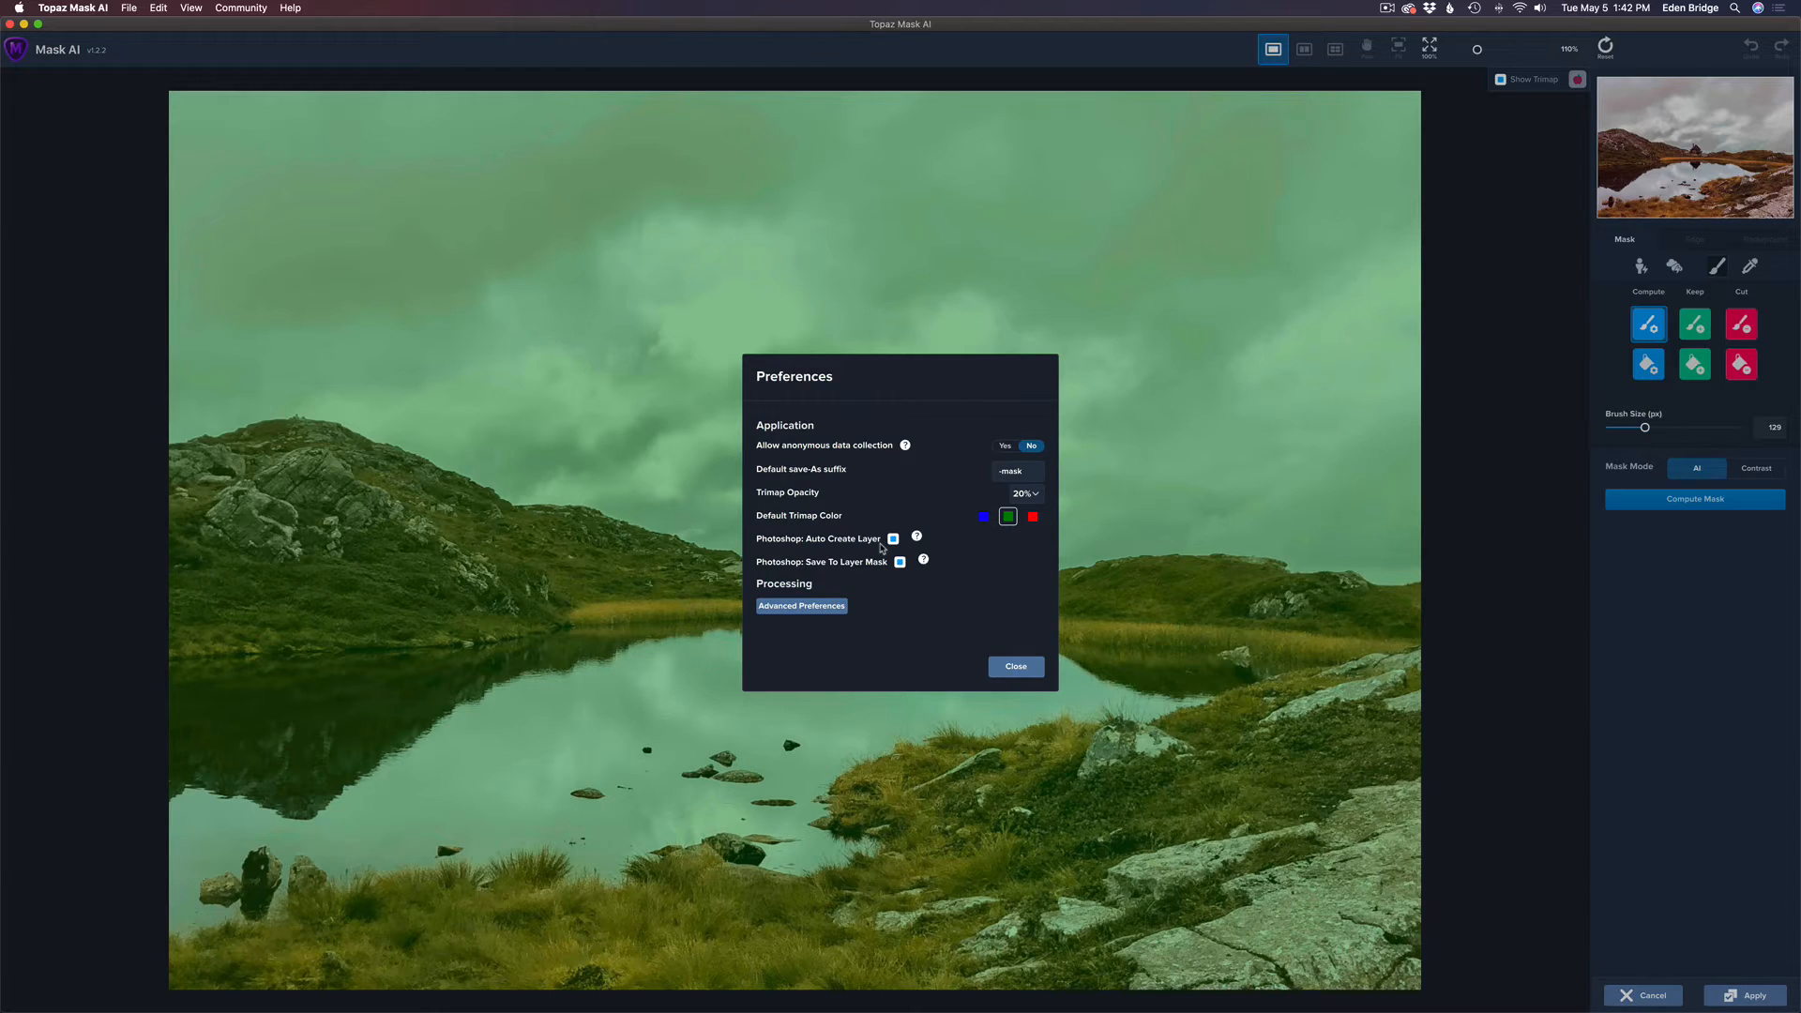
left_click(1017, 667)
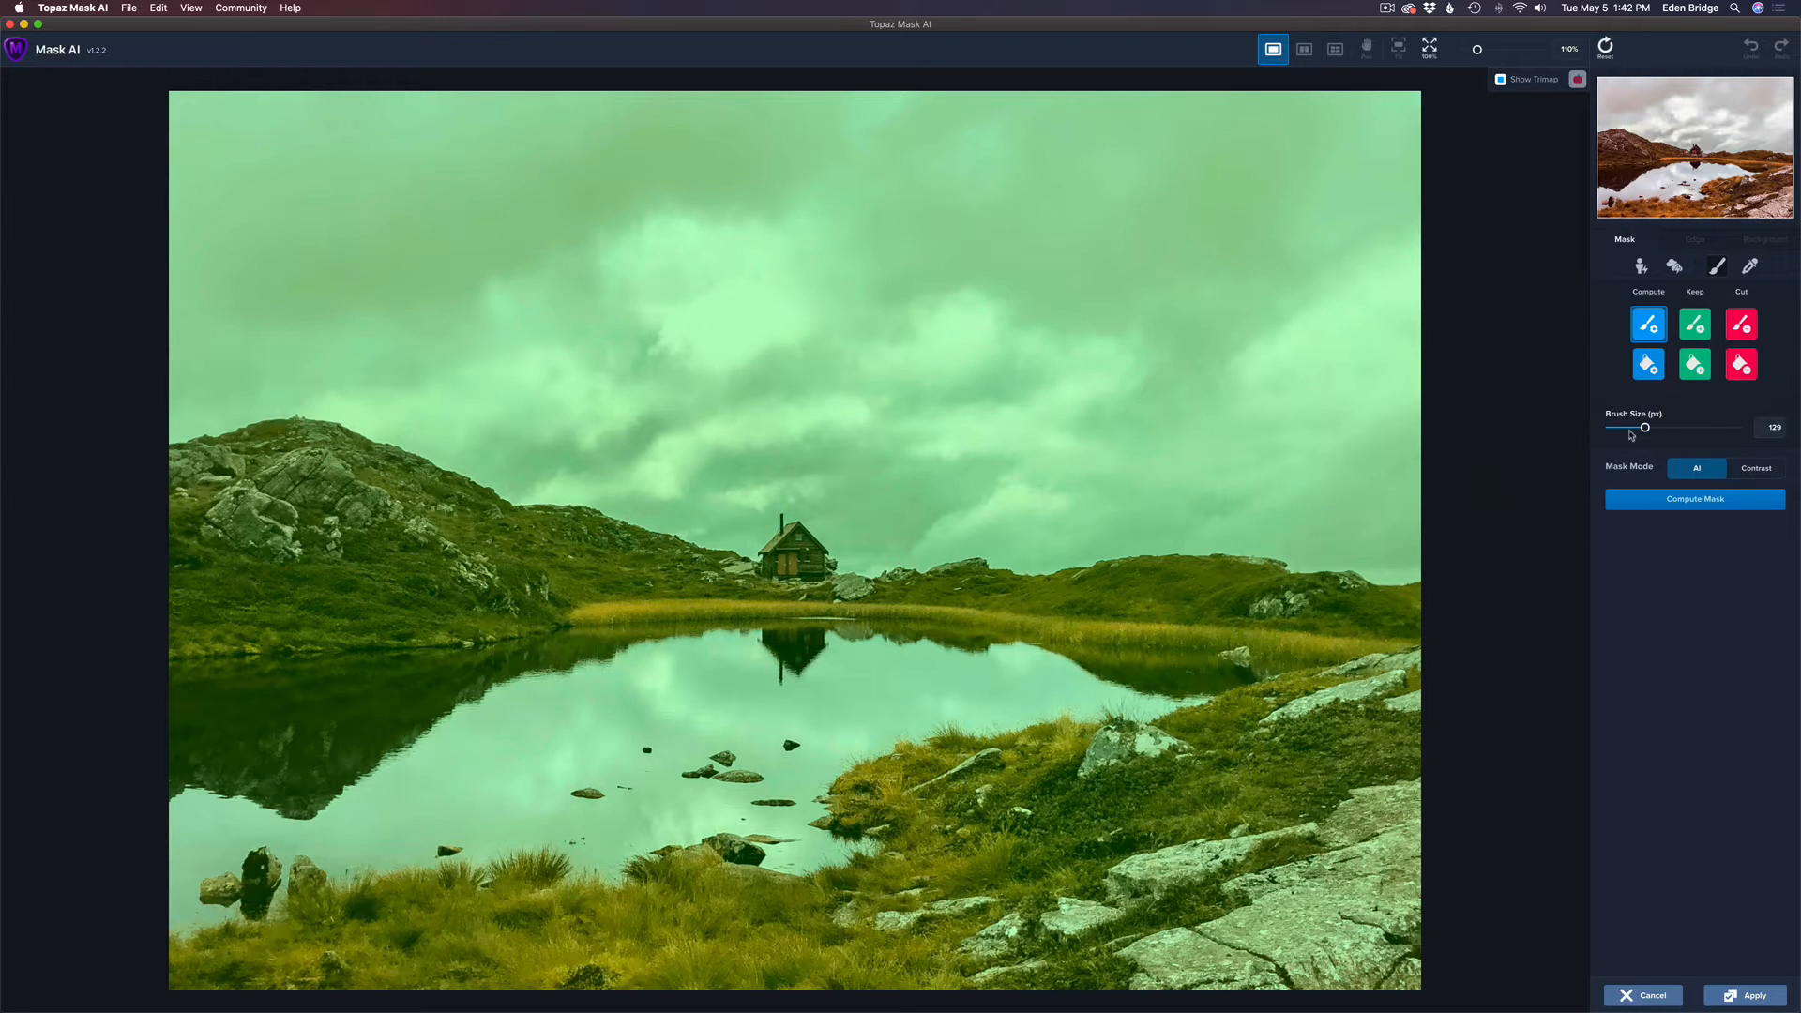
Generate an automatic trimap separating the sky, and paint the stray compute patches in the sky as Cut
left_click(1674, 266)
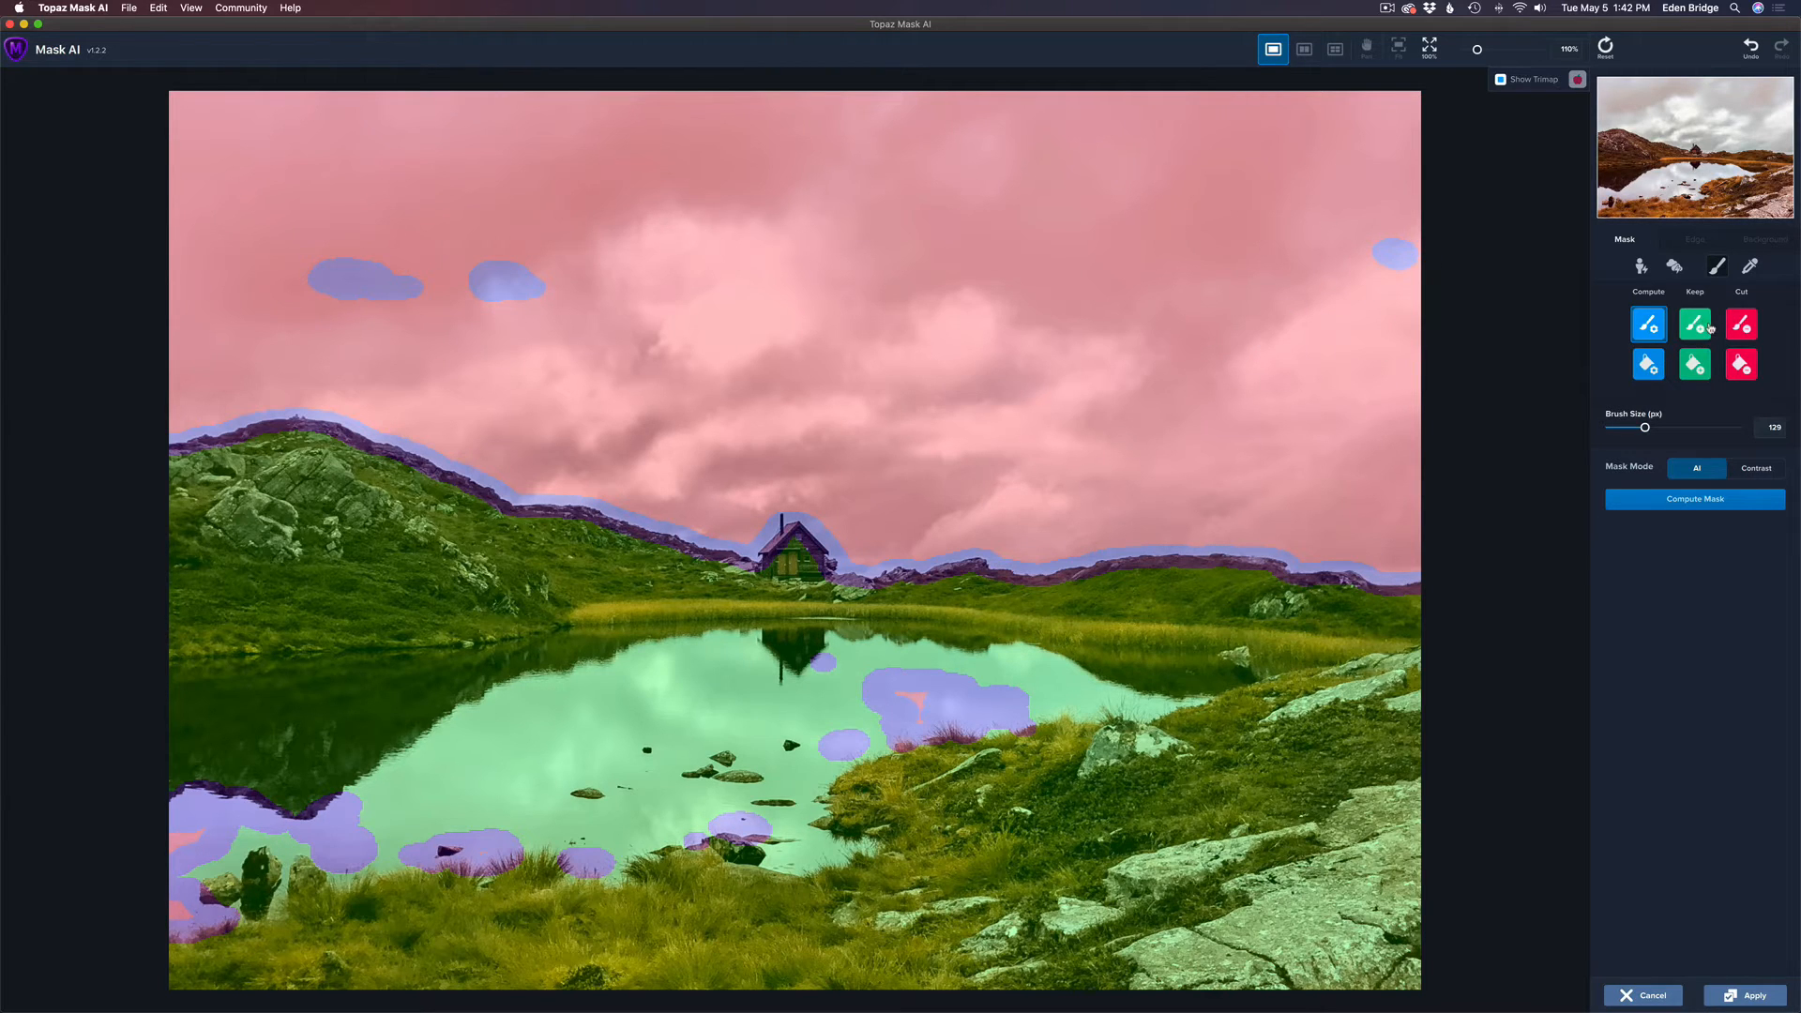
left_click(1742, 326)
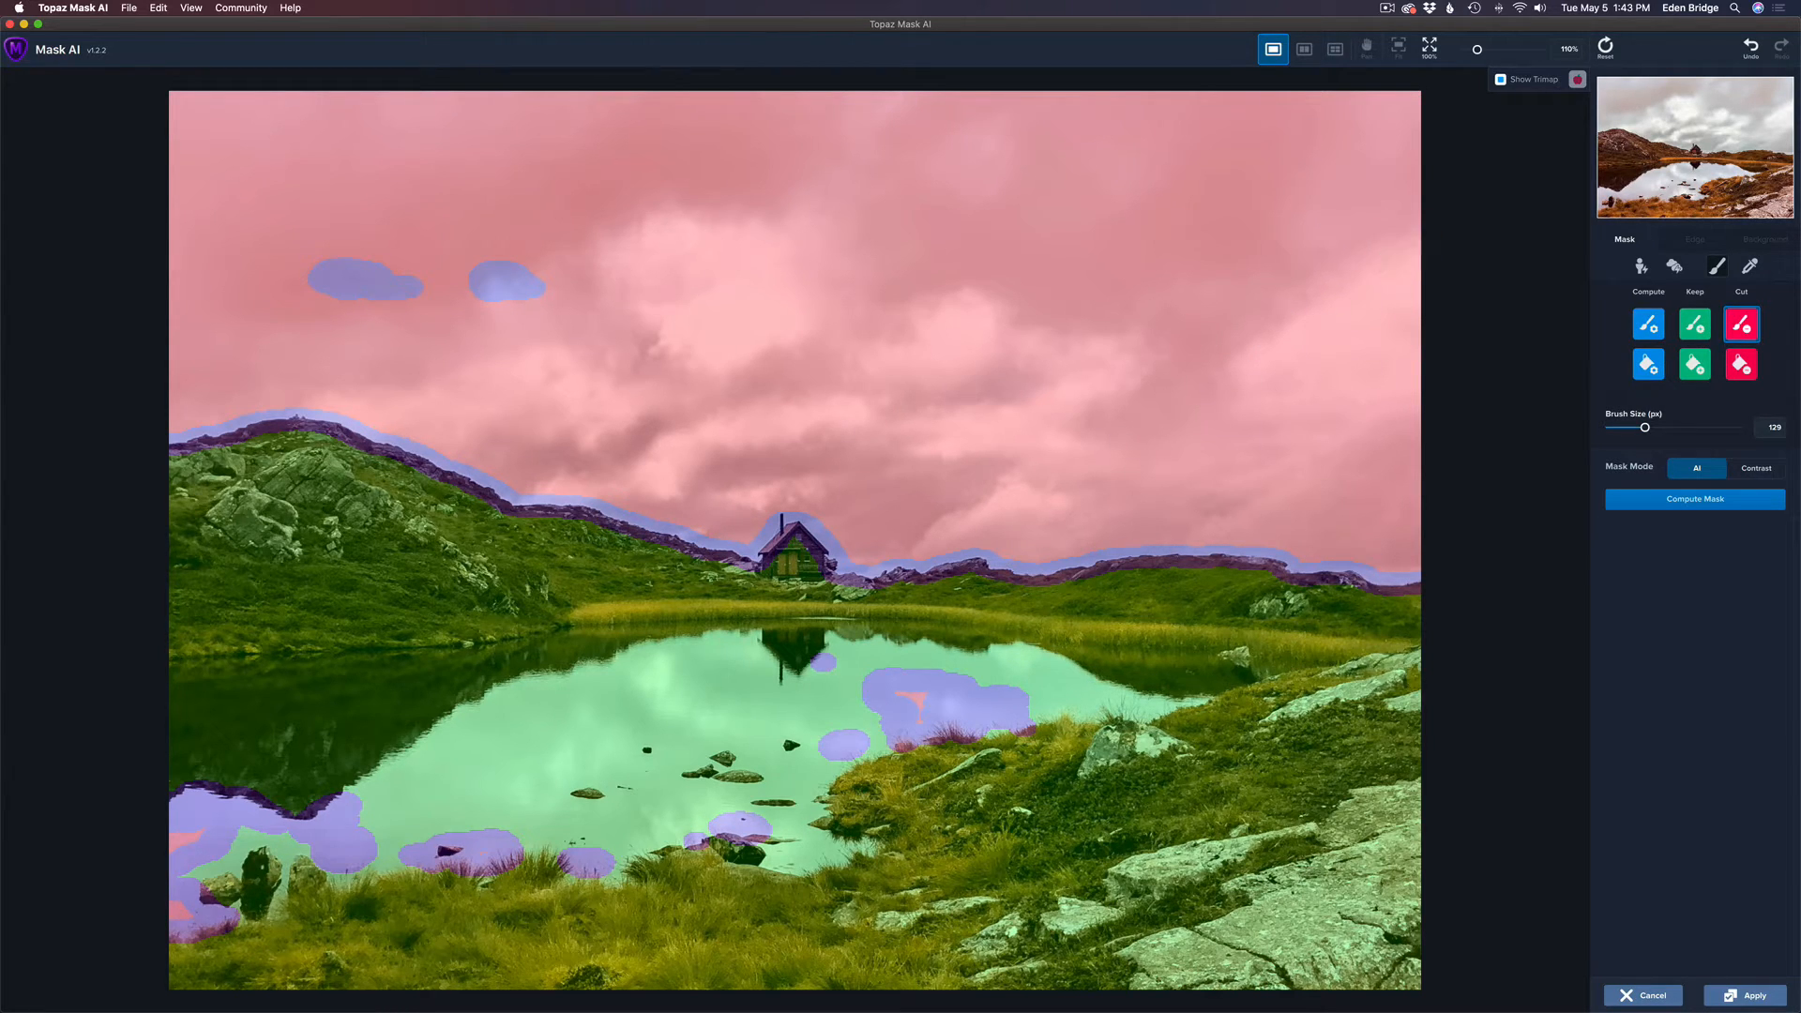
mouse_move(541, 264)
left_mouse_down()
mouse_move(499, 263)
mouse_move(540, 280)
mouse_move(475, 303)
mouse_move(276, 276)
mouse_move(385, 257)
left_mouse_up()
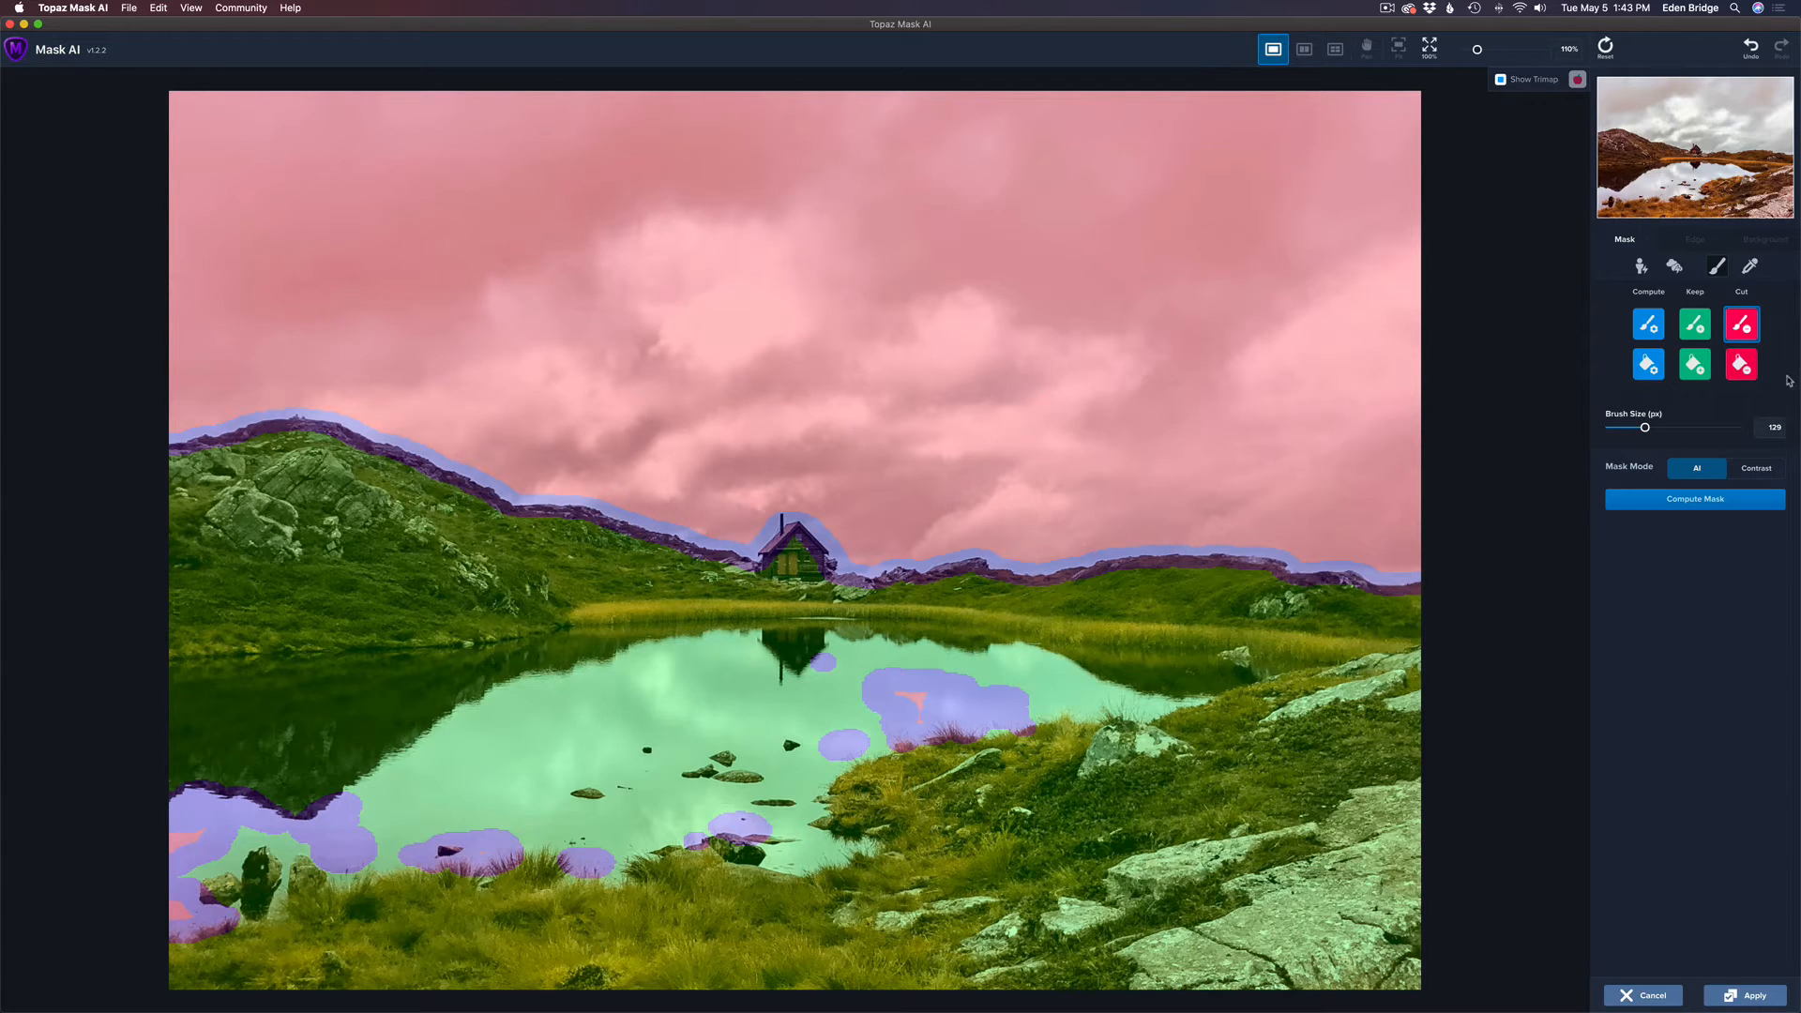
Paint the stray patches over the lake and its shore as Keep, and compute the mask in AI mode
left_click(1697, 327)
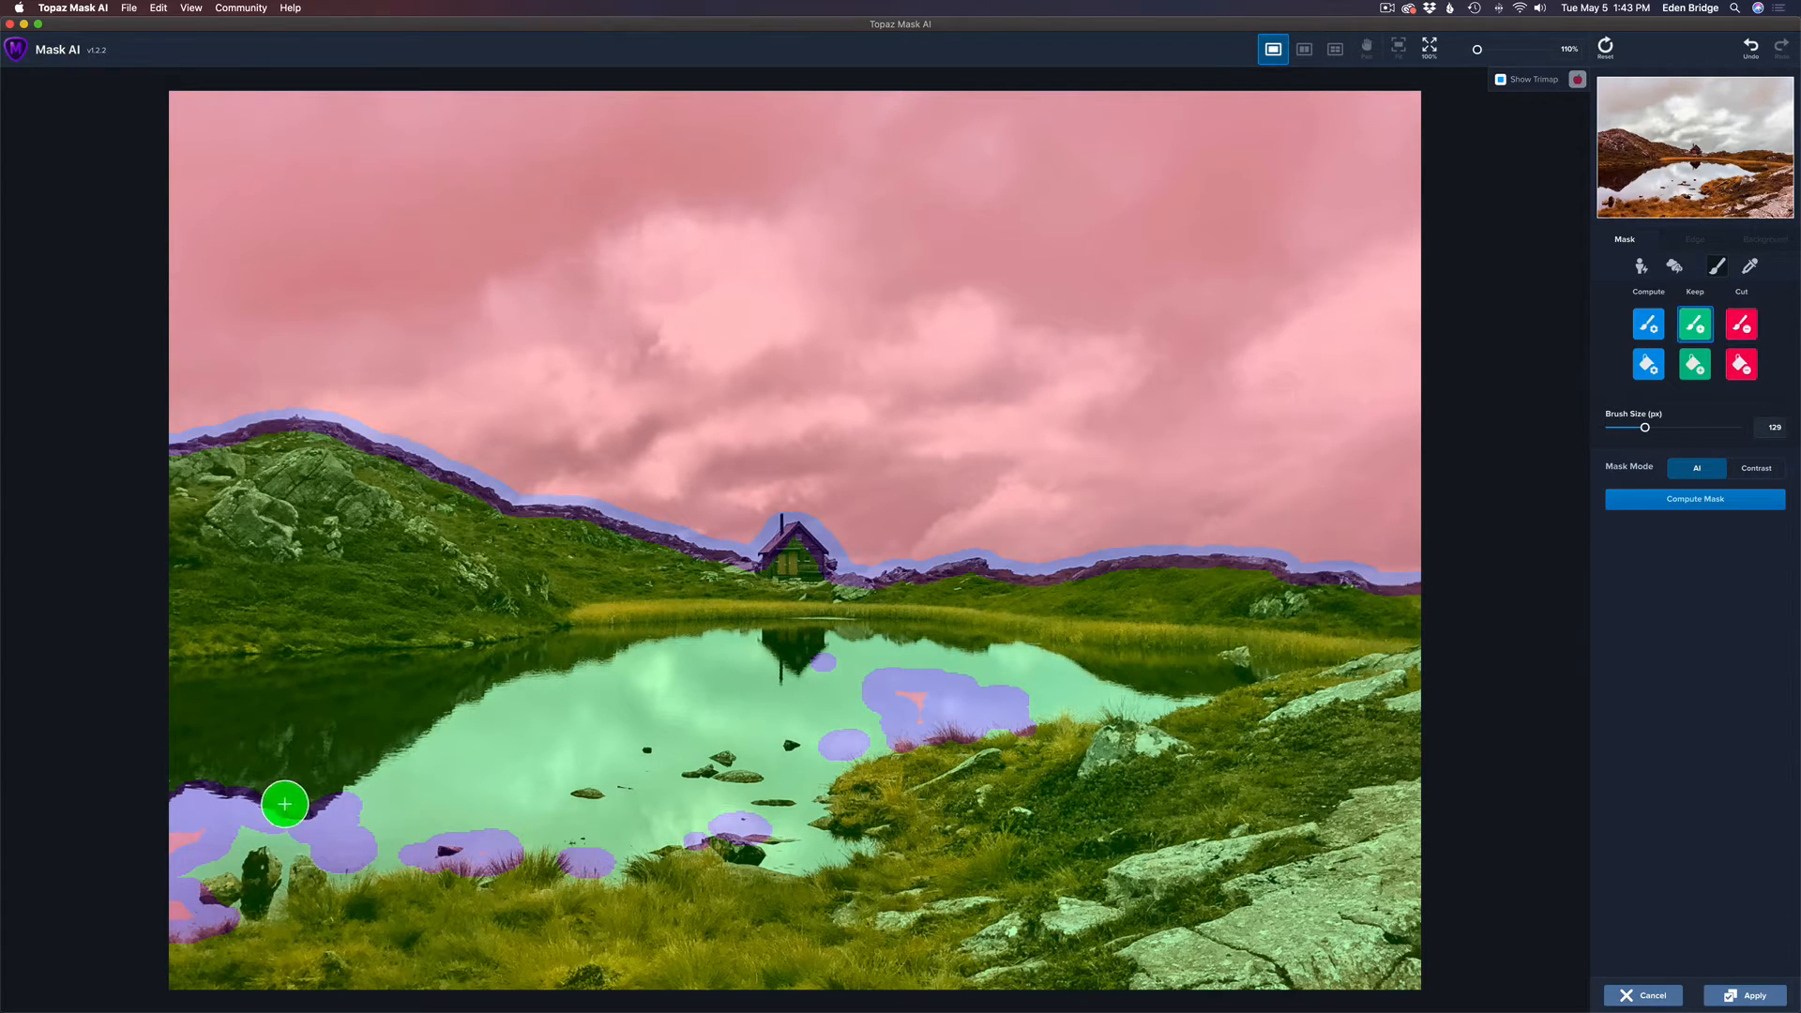
mouse_move(281, 800)
left_mouse_down()
mouse_move(194, 813)
mouse_move(414, 805)
mouse_move(126, 872)
mouse_move(279, 839)
mouse_move(176, 925)
mouse_move(403, 847)
mouse_move(554, 830)
mouse_move(479, 860)
mouse_move(591, 857)
mouse_move(819, 809)
mouse_move(882, 717)
mouse_move(802, 680)
mouse_move(843, 660)
mouse_move(1022, 713)
mouse_move(851, 736)
mouse_move(1047, 725)
left_mouse_up()
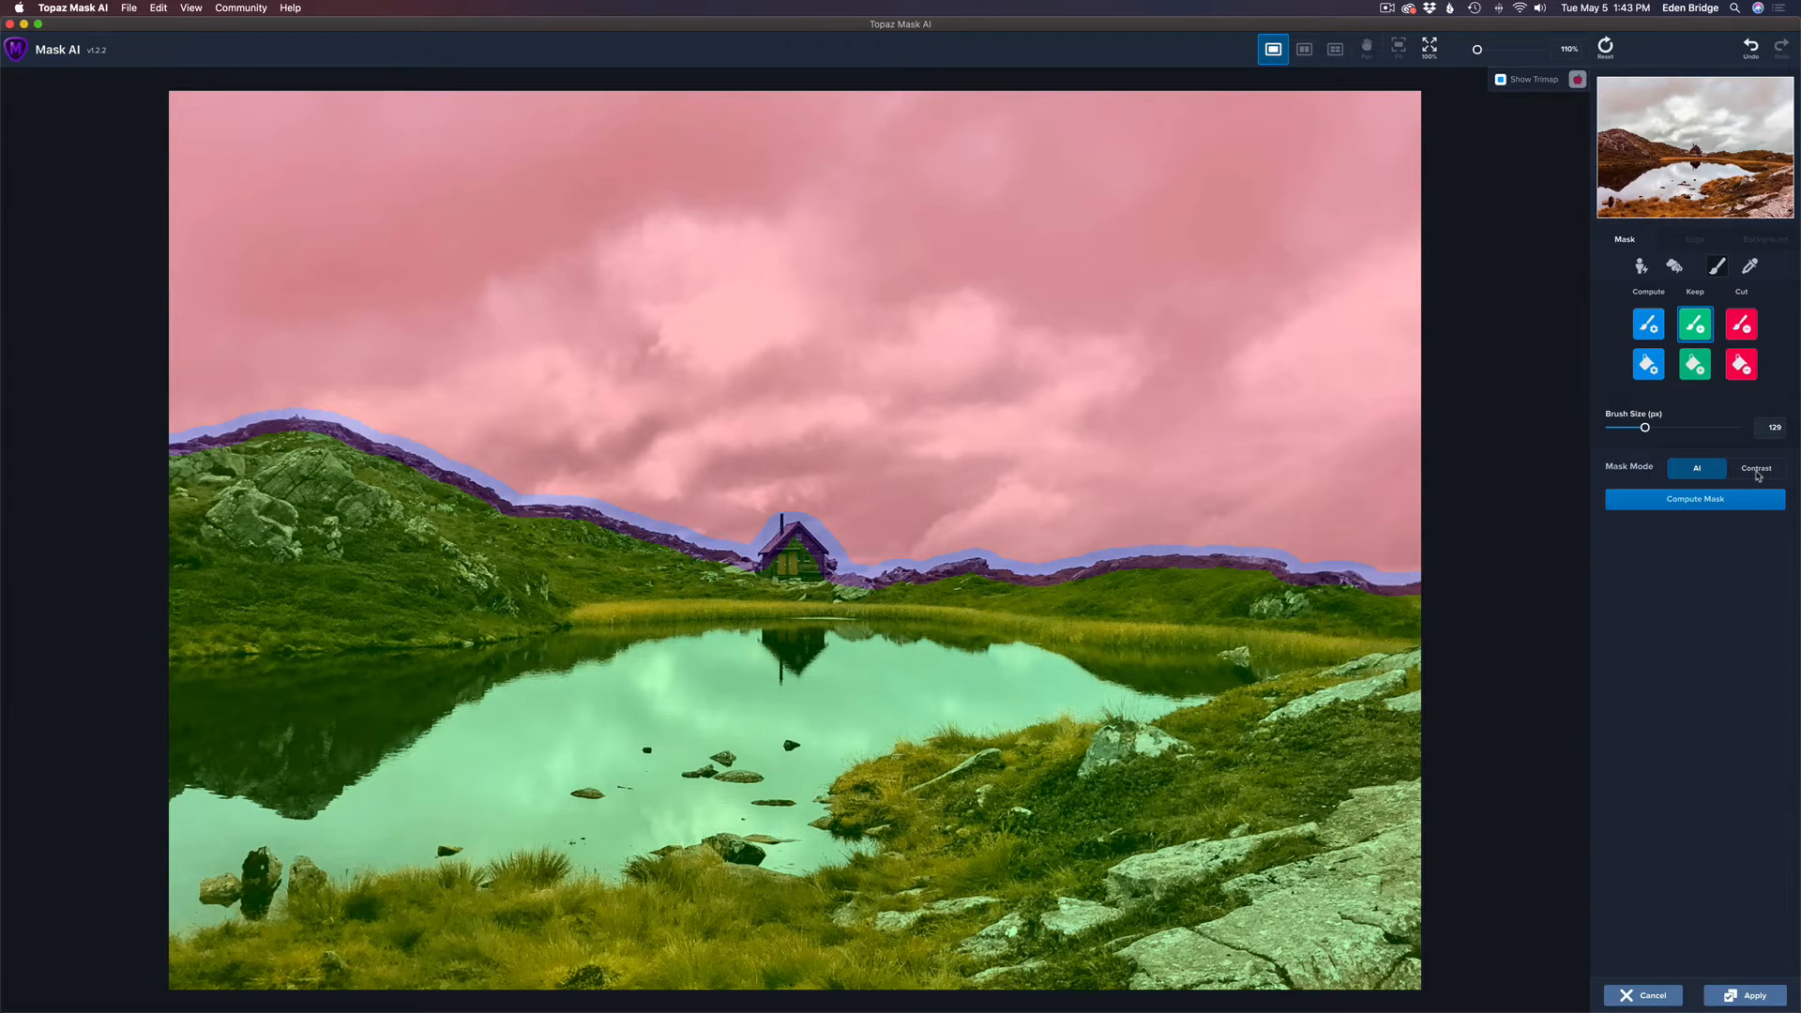
left_click(1715, 501)
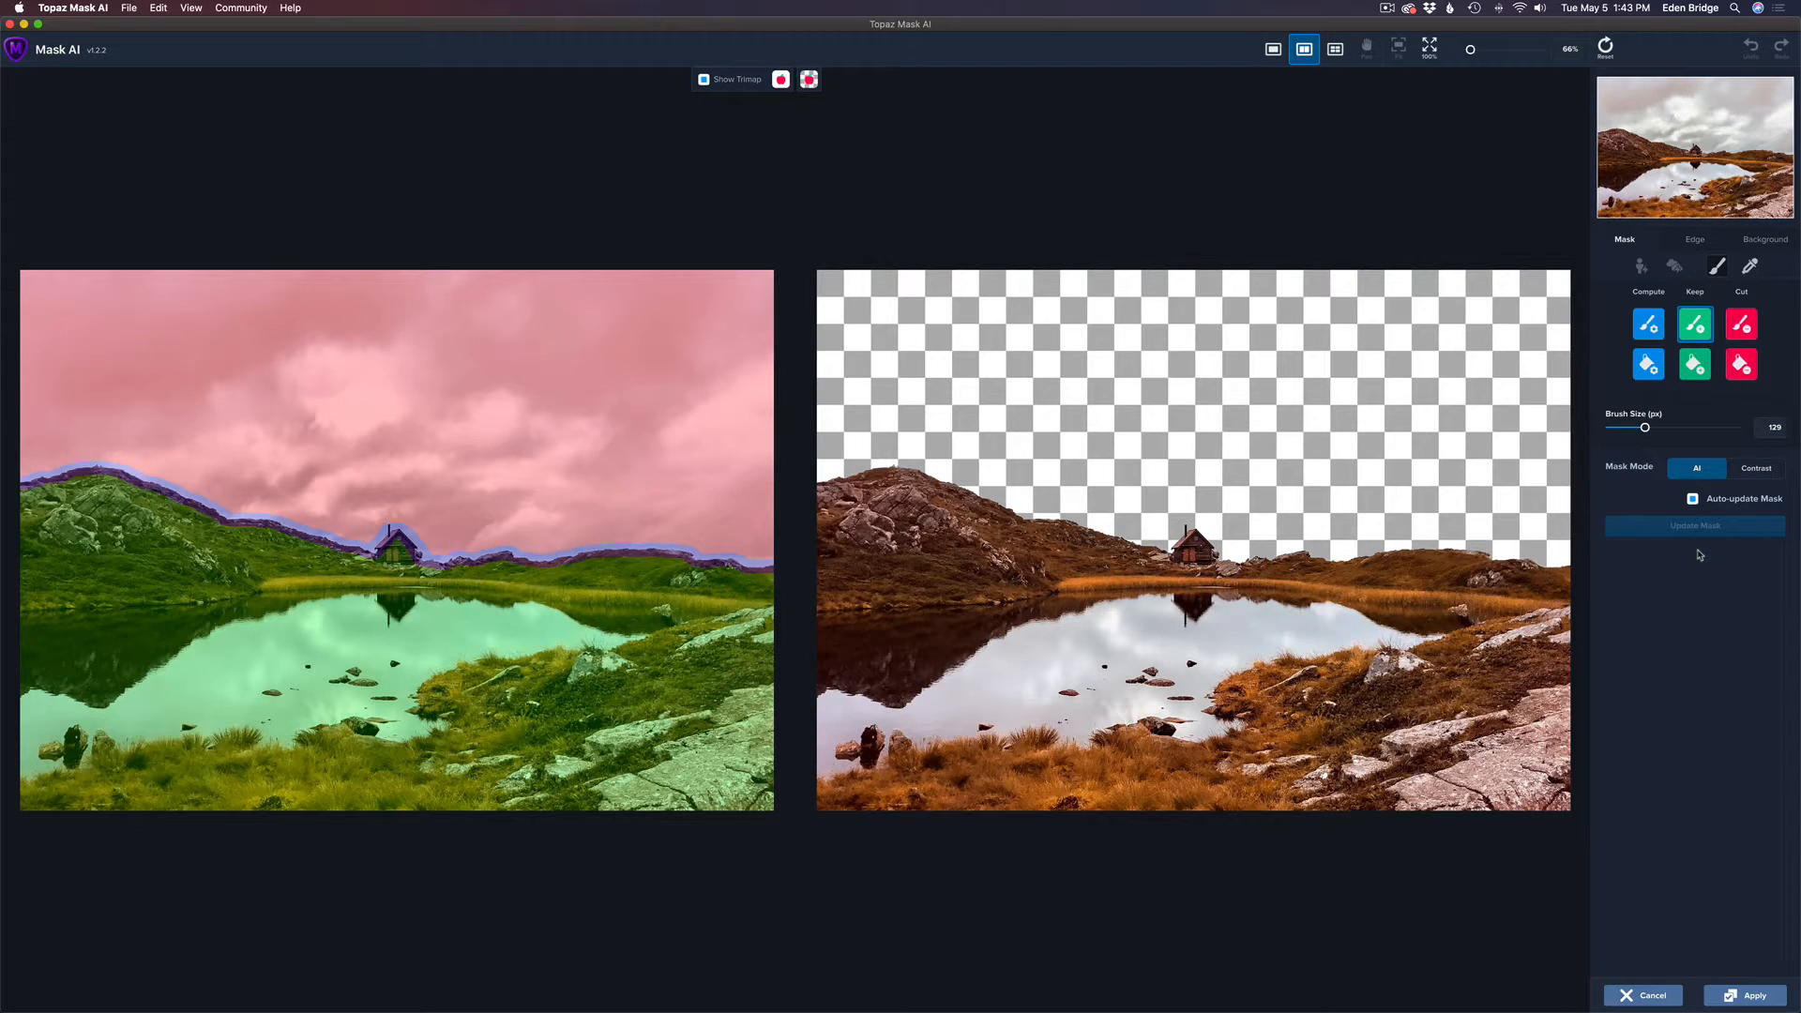
Hide the trimap and inspect the computed mask's edge along the hillside and around the cabin
left_click(704, 81)
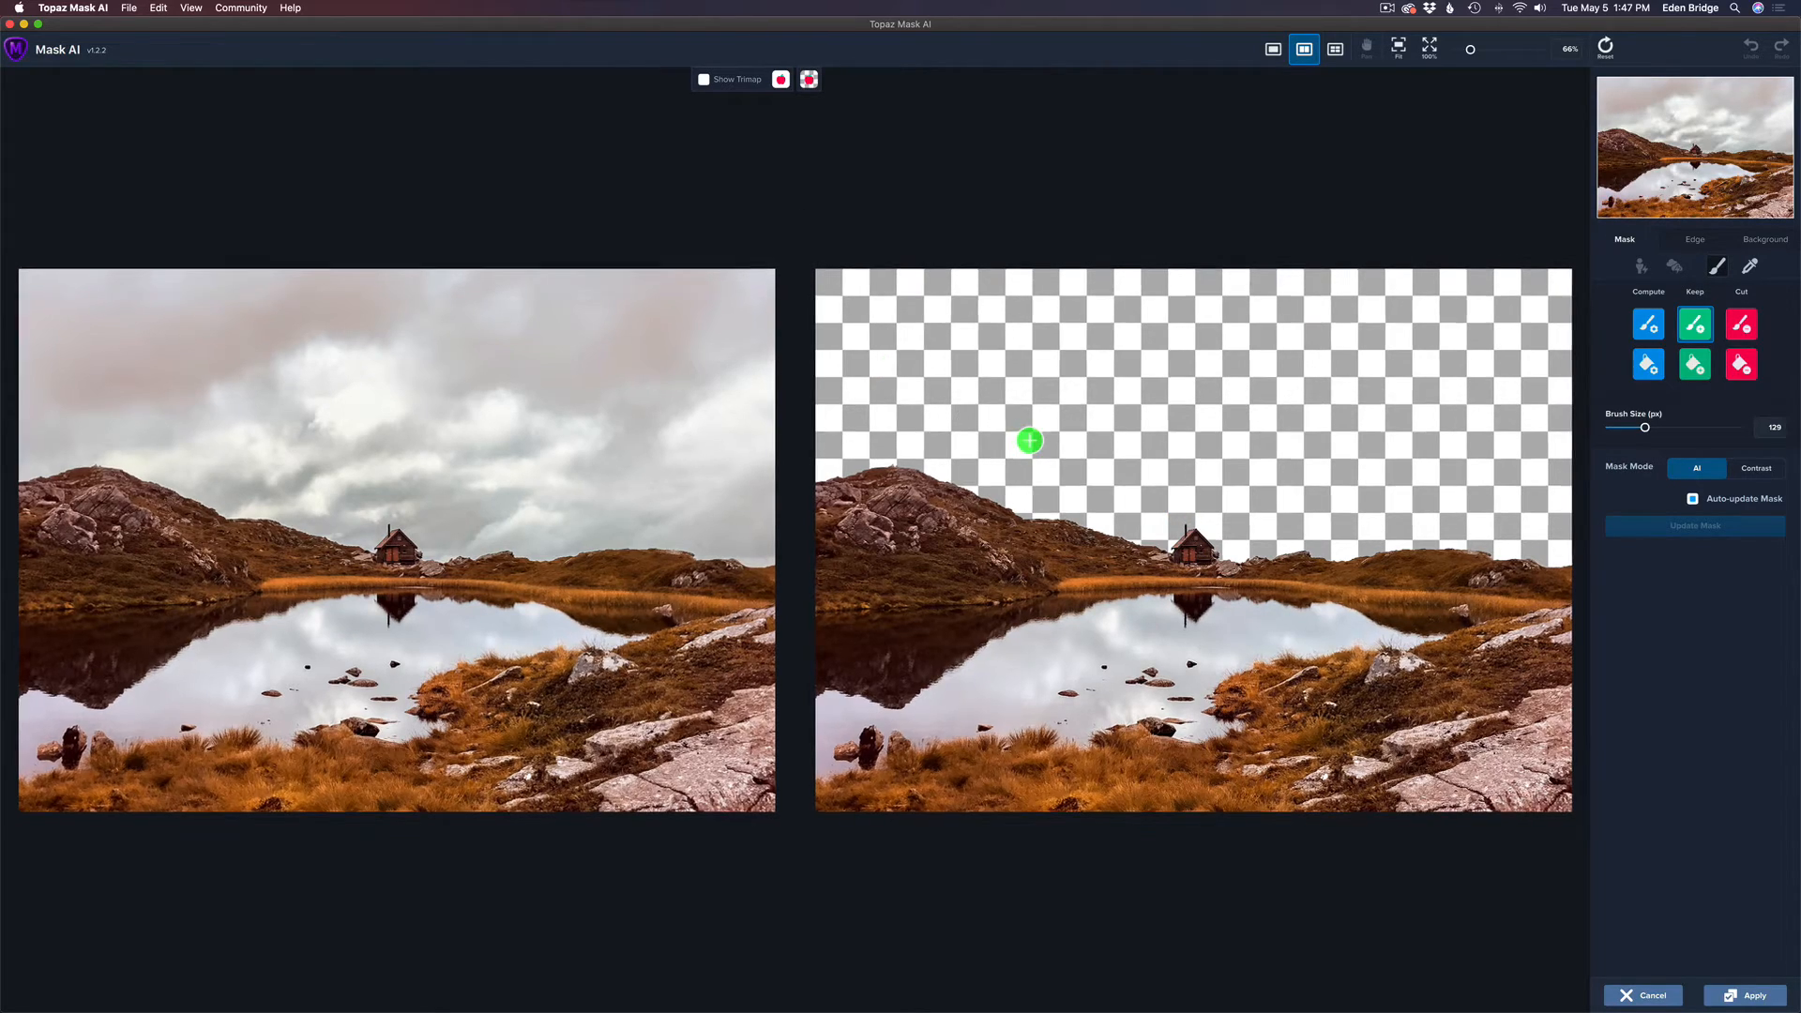
scroll(1029, 440, "up", 5)
scroll(1029, 440, "up", 1)
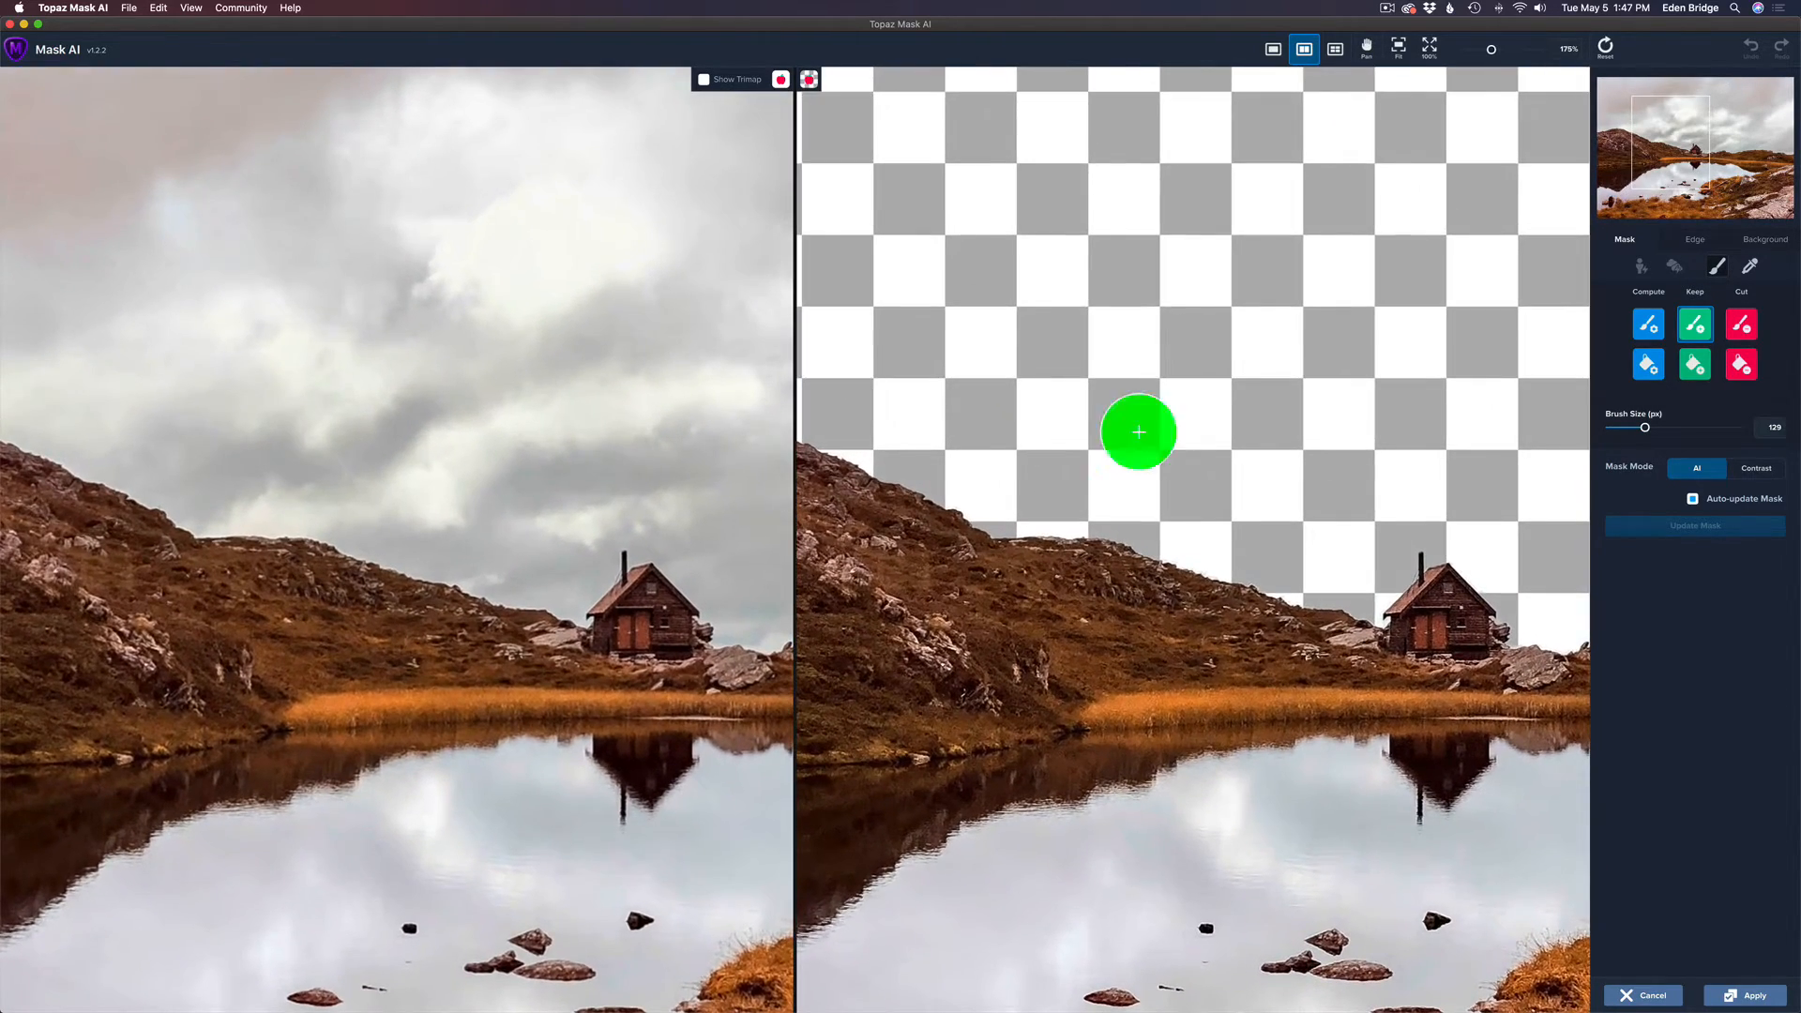
key("space")
left_click_drag(1018, 533, 1415, 514)
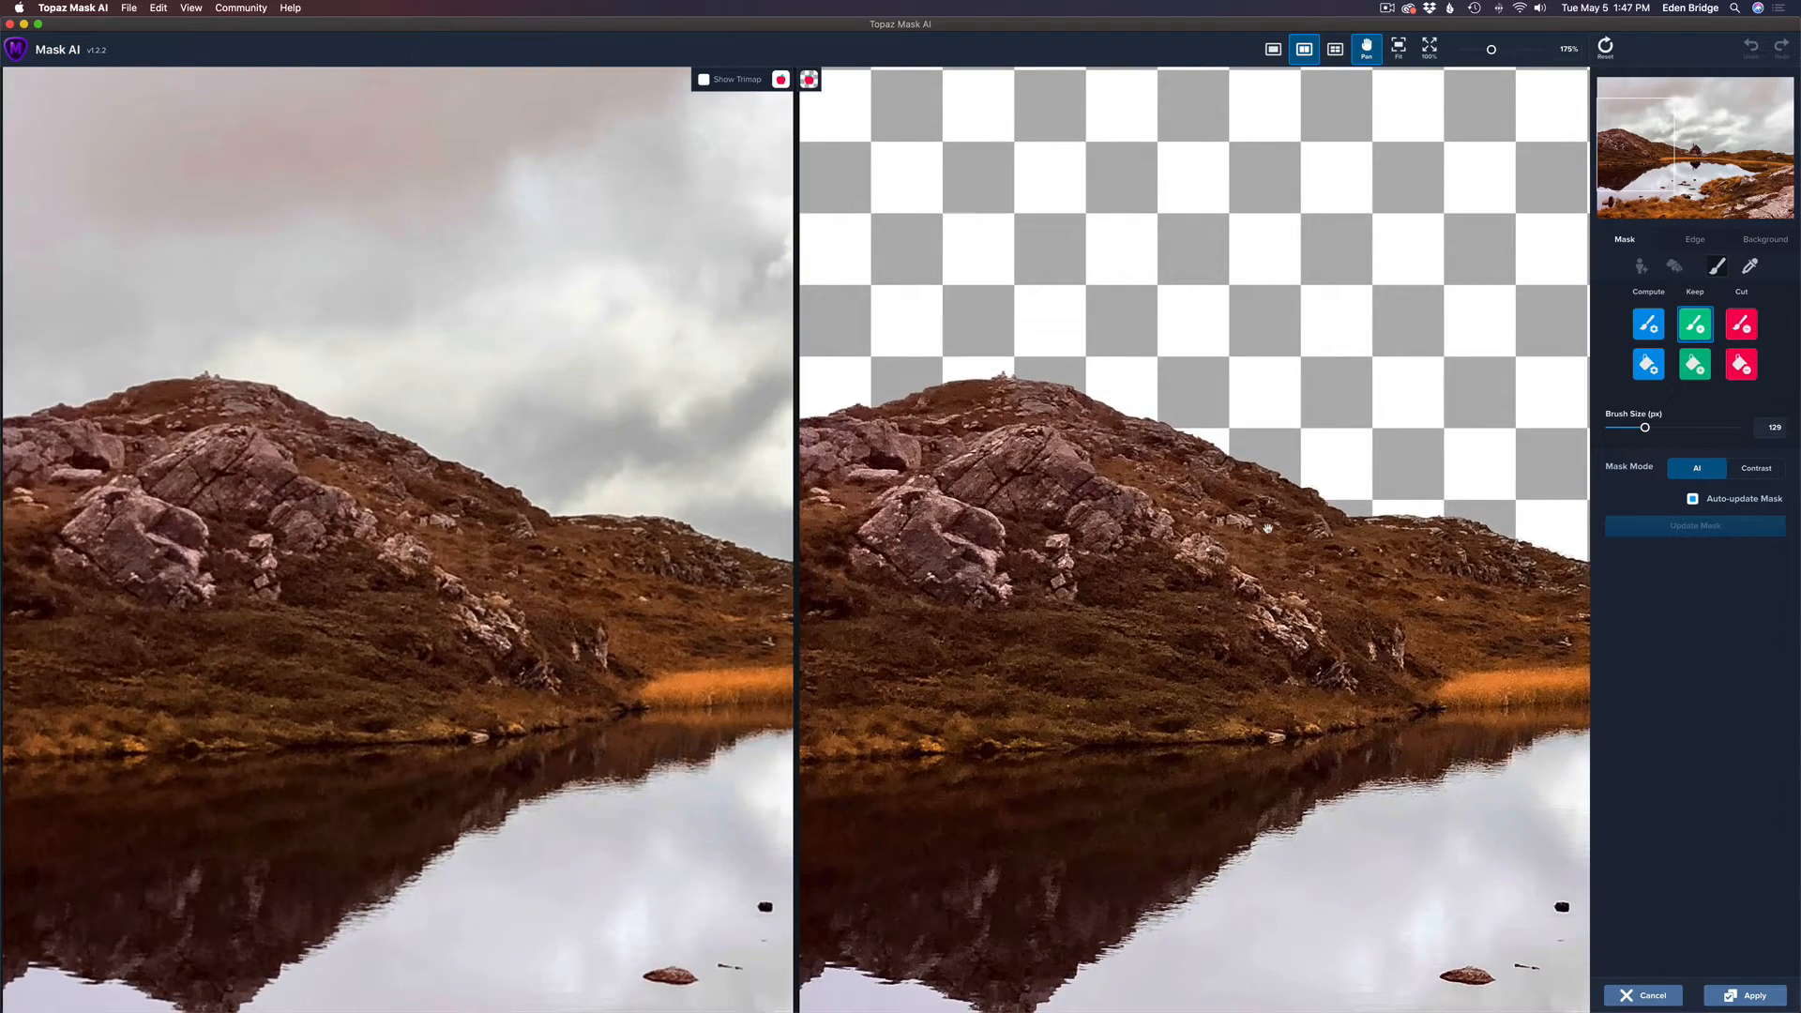
left_click_drag(1269, 529, 952, 533)
left_click_drag(1144, 546, 956, 537)
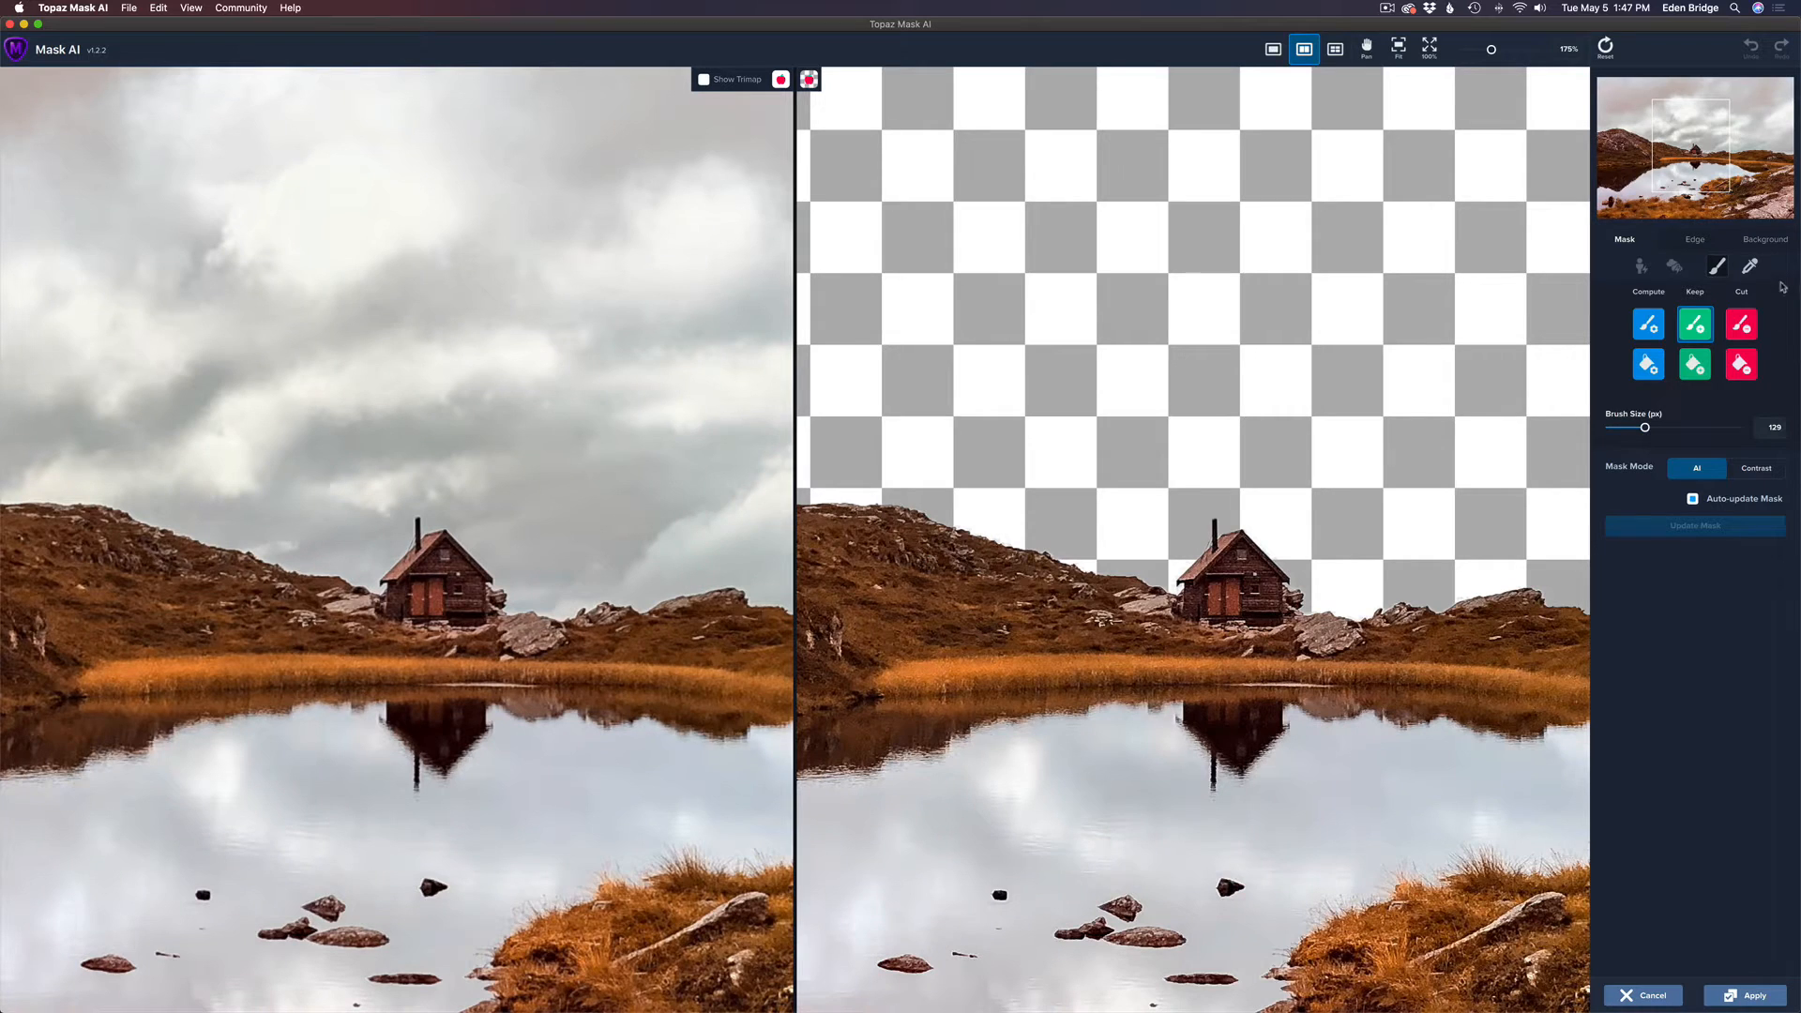
Set the mask's background to a solid medium grey colour
left_click(1769, 241)
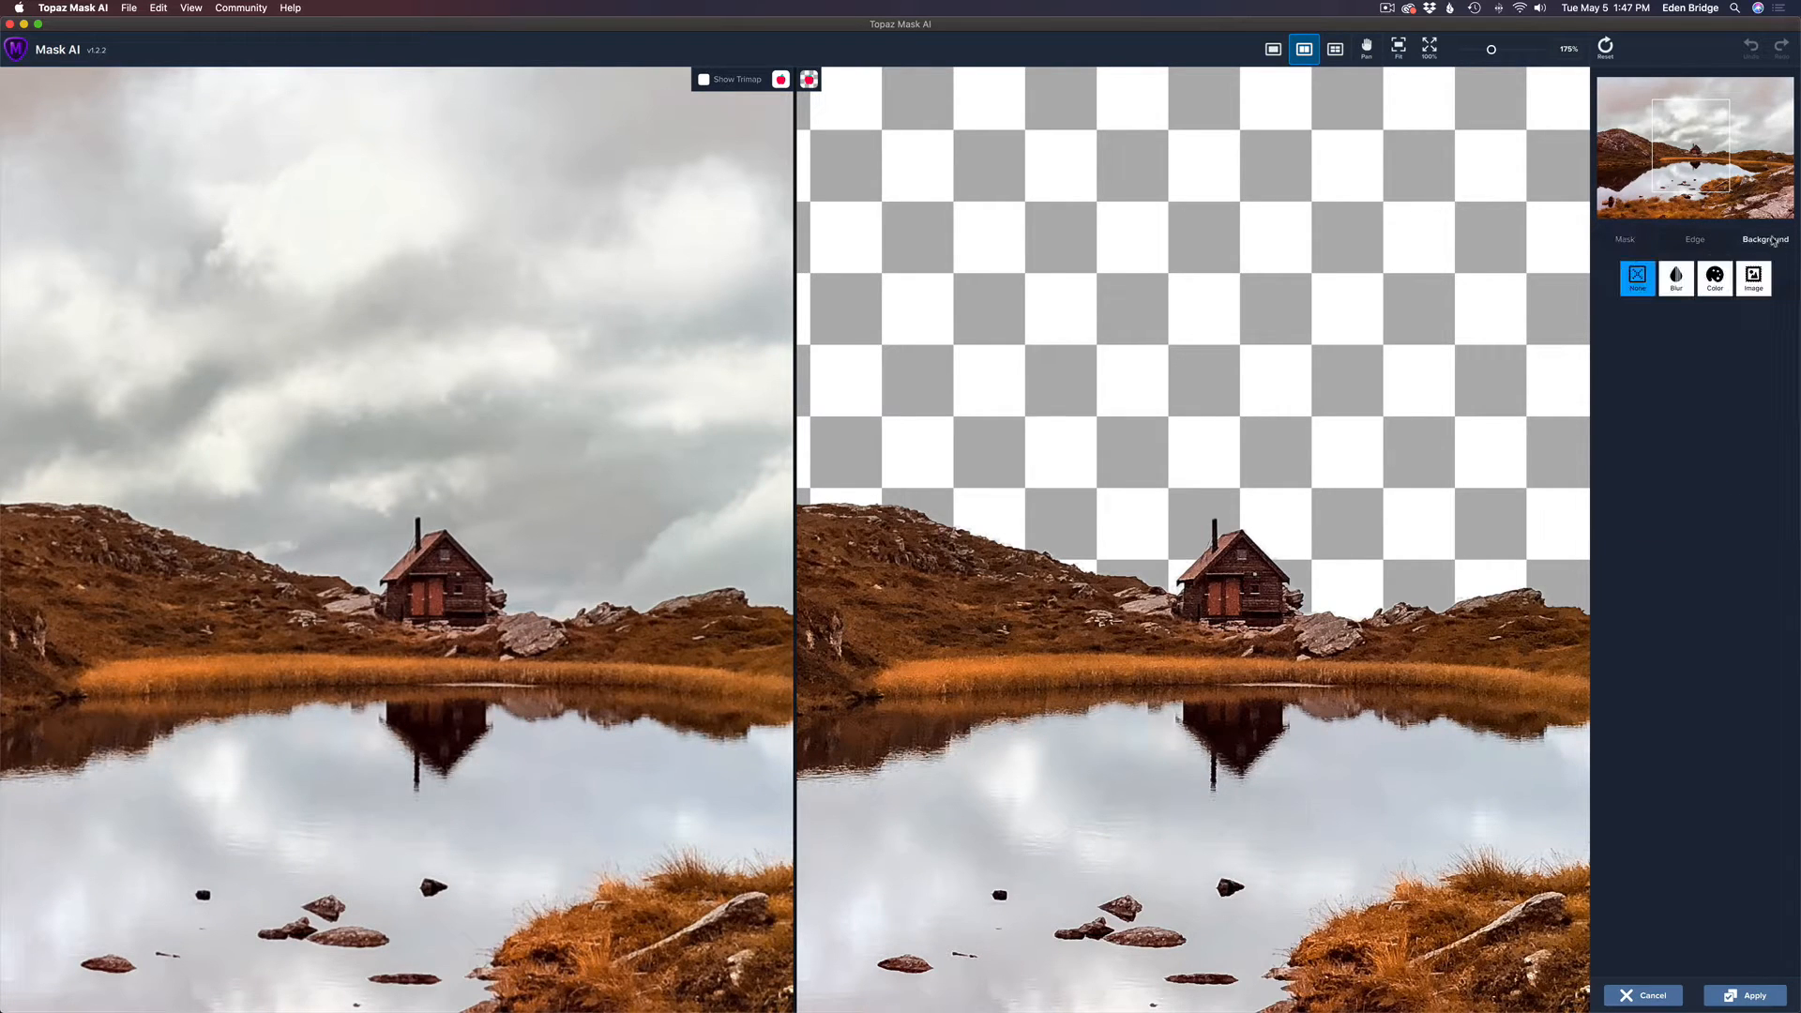
left_click(1717, 278)
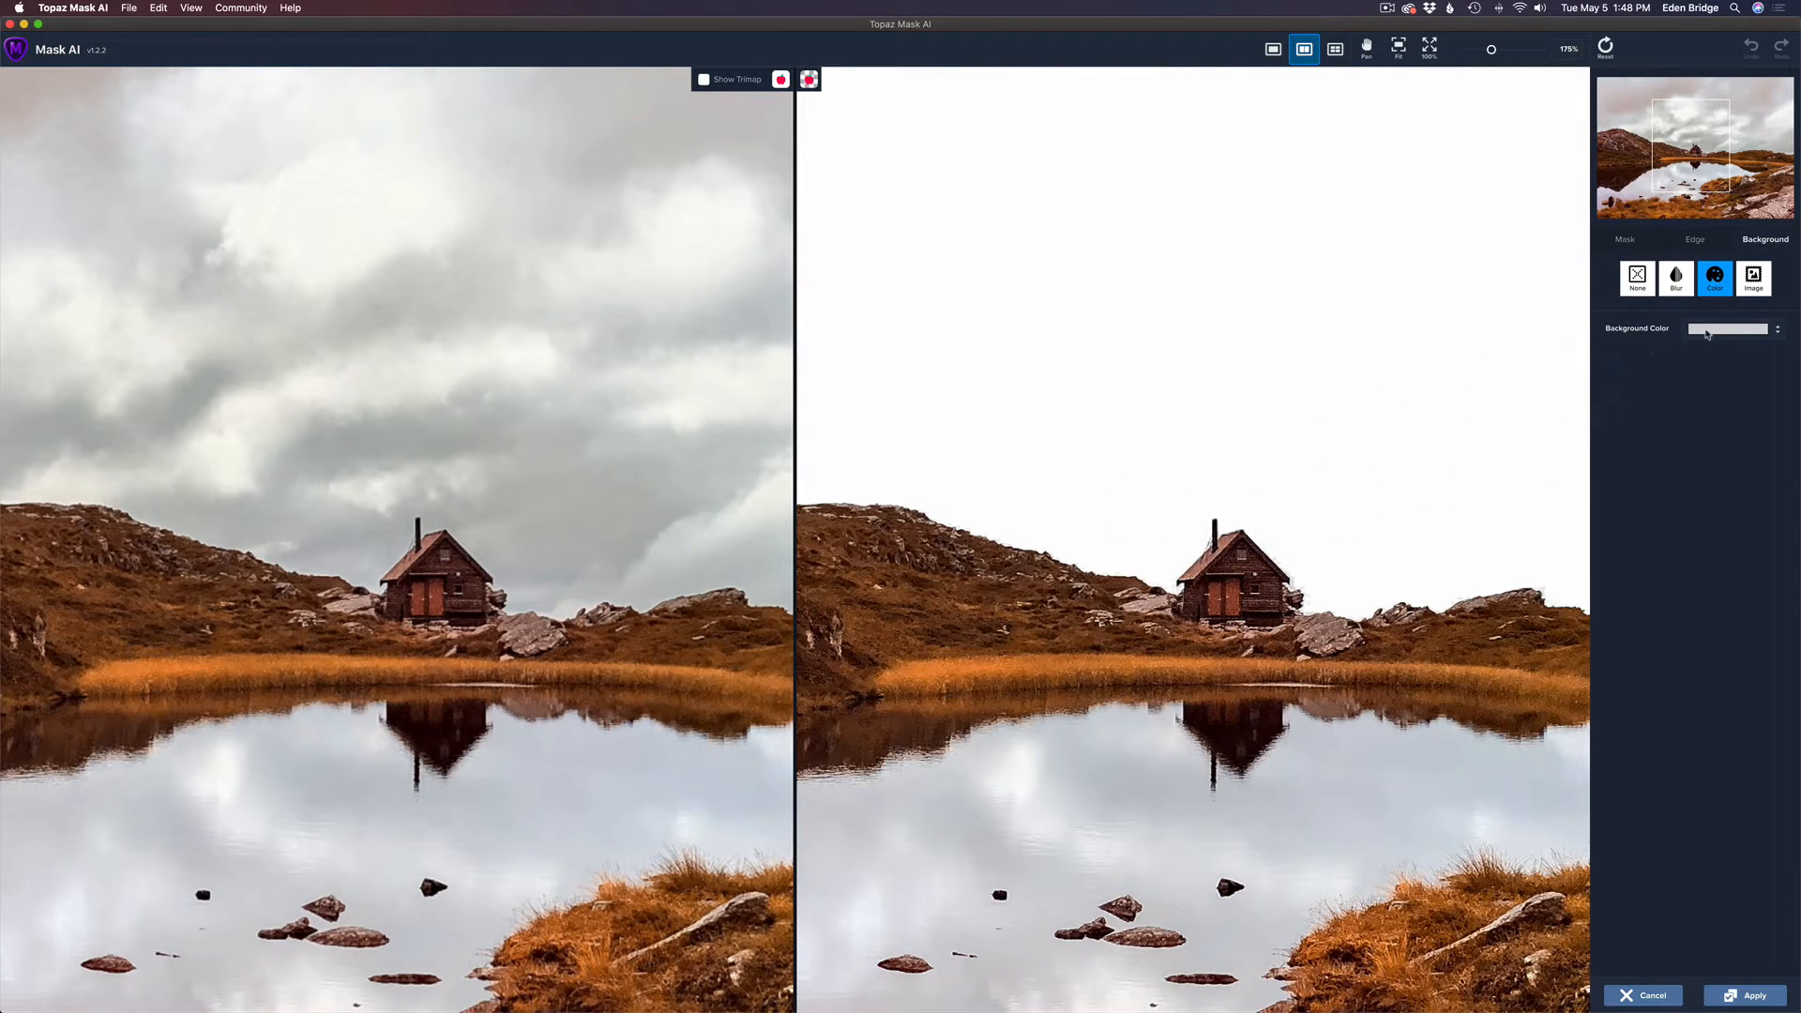
left_click(1719, 330)
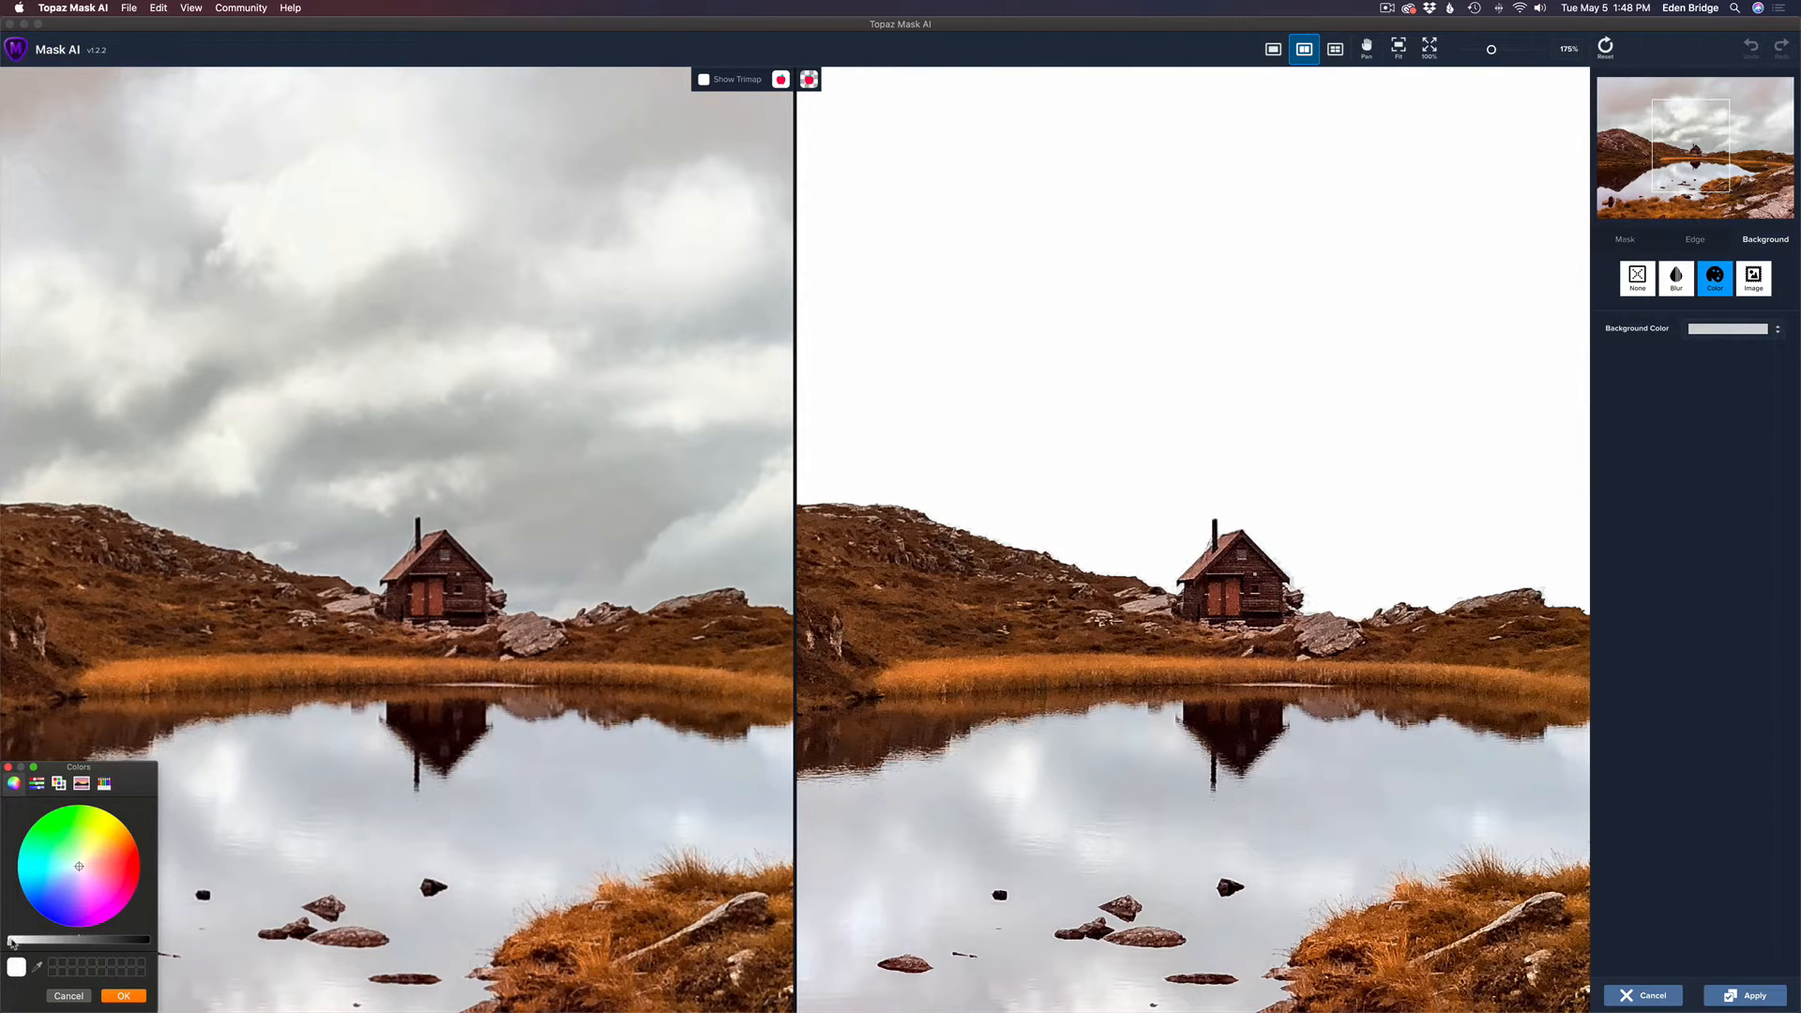
left_click_drag(12, 943, 70, 945)
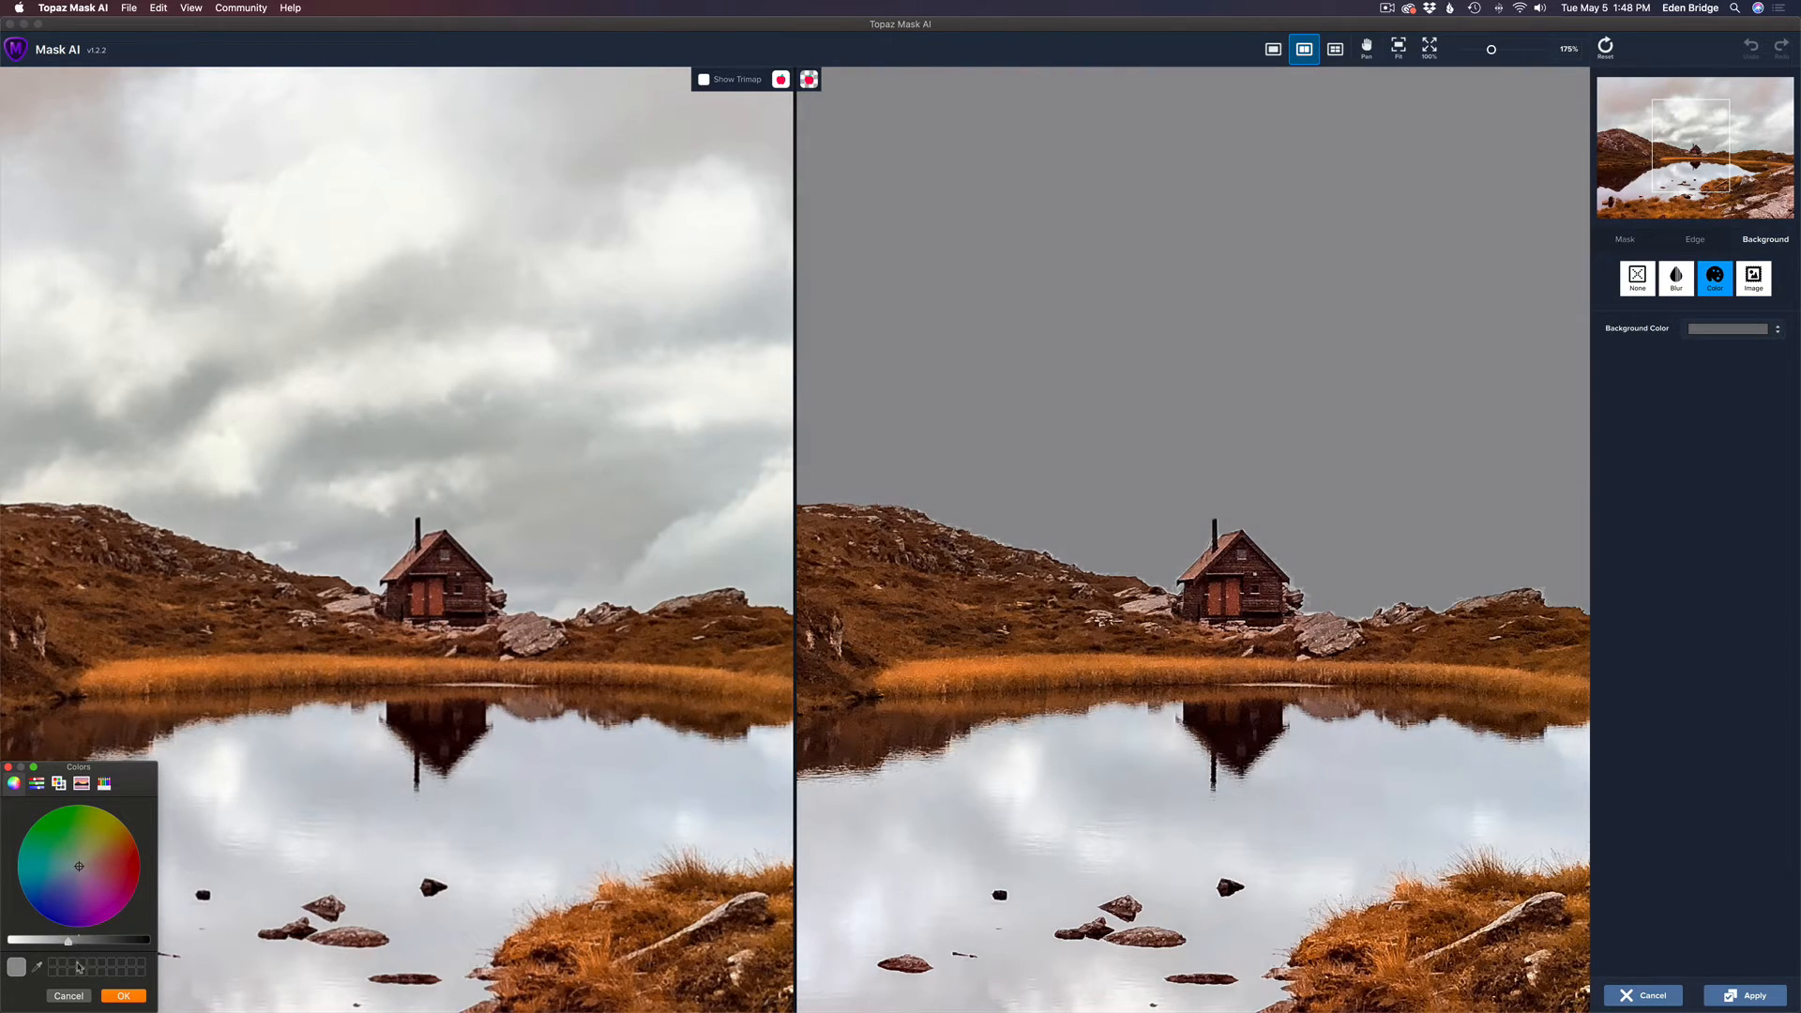
left_click(123, 995)
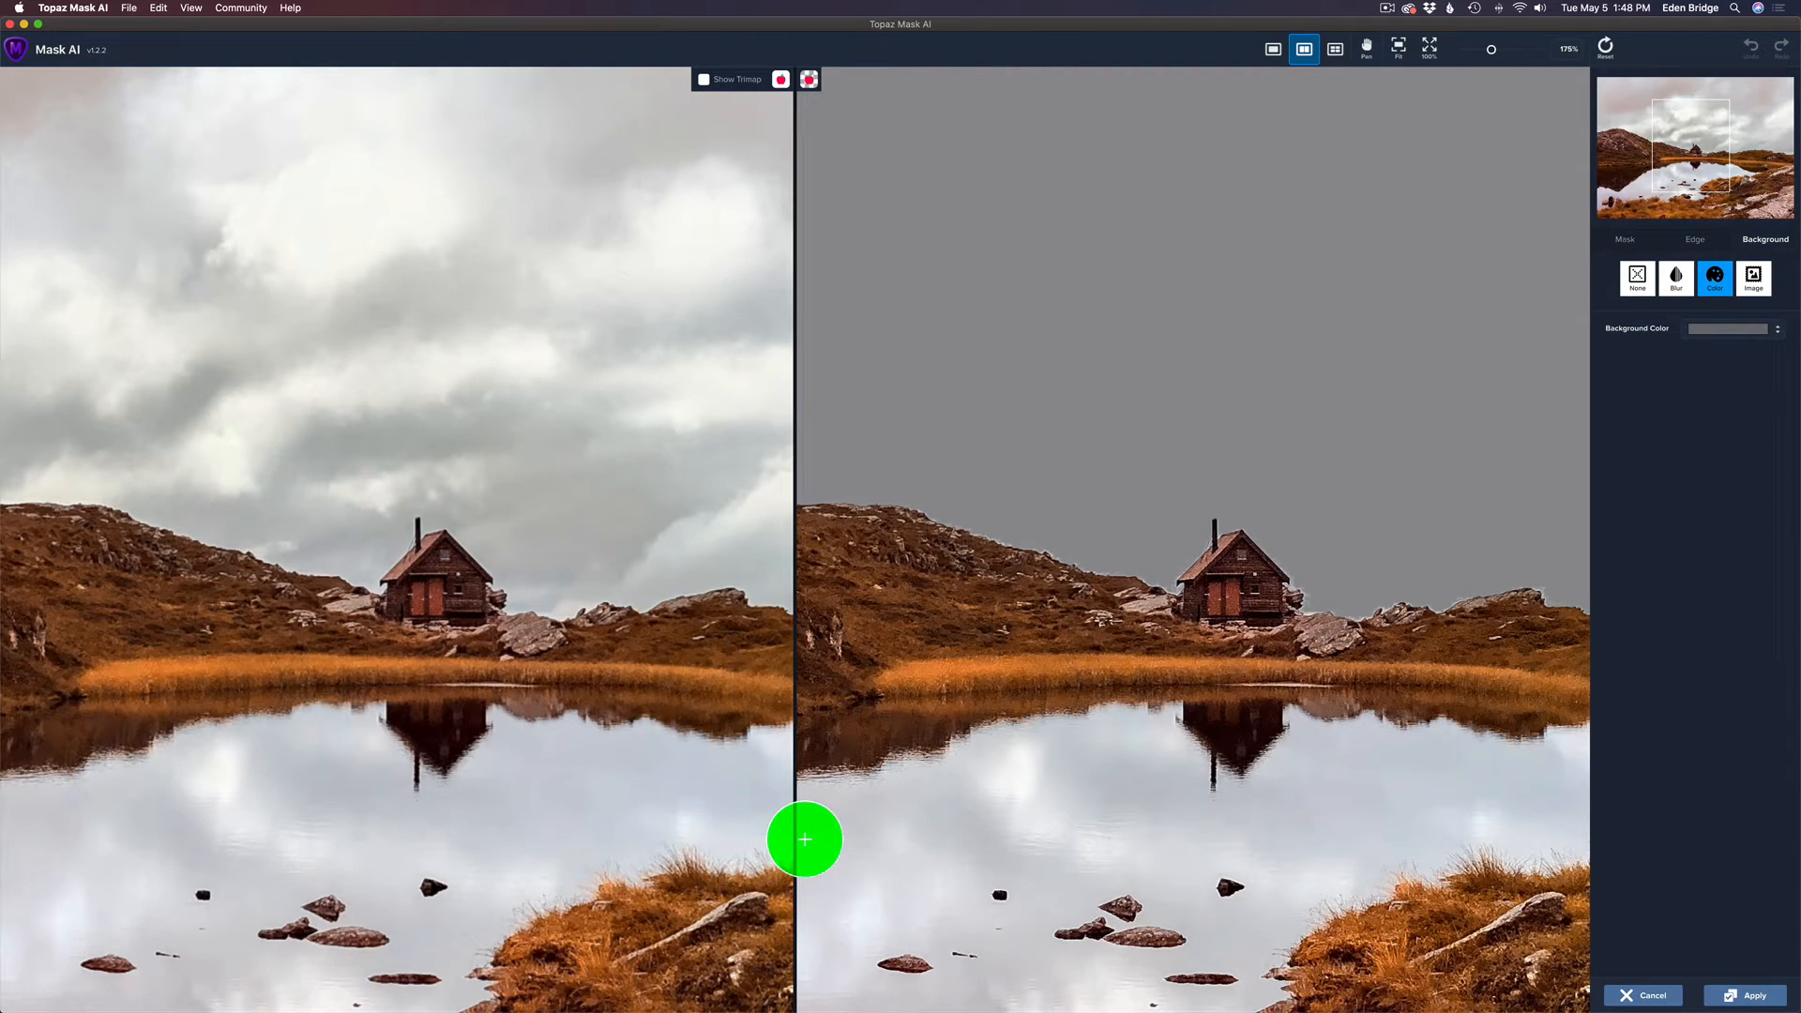
Examine the mask edge around the cabin and up the hill beside it against the grey background
scroll(969, 671, "up", 4)
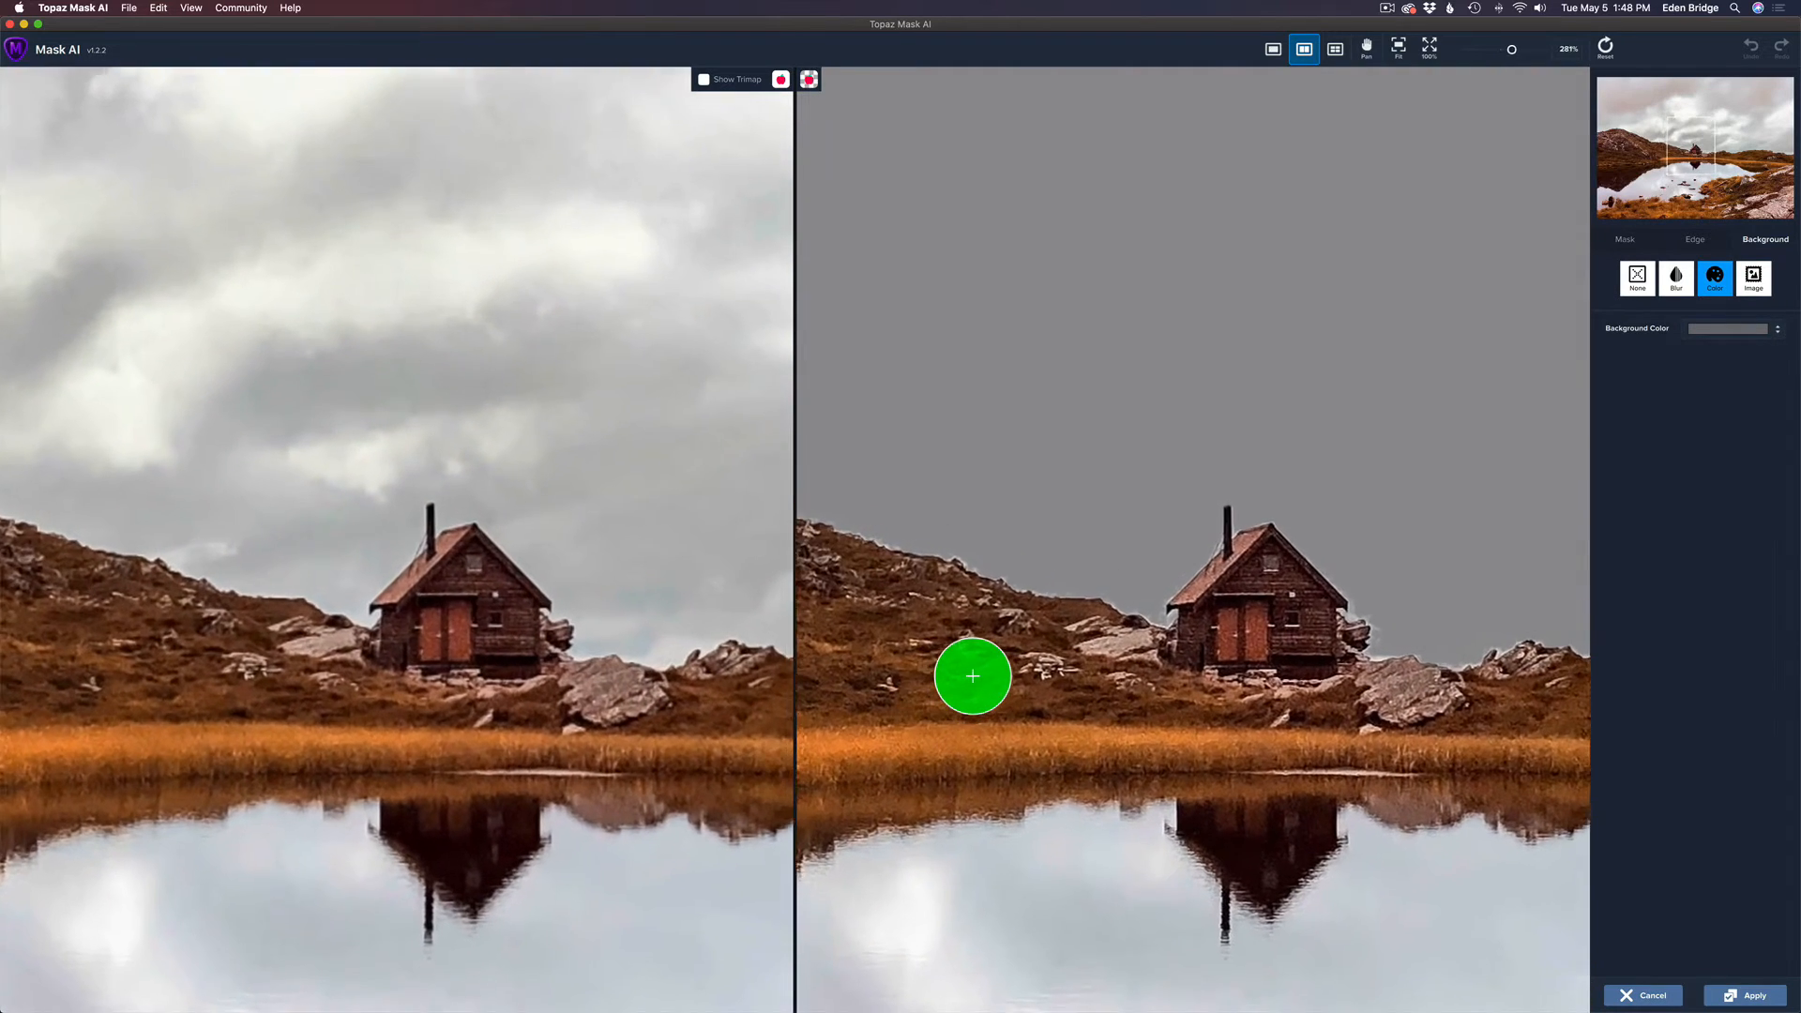
scroll(972, 676, "up", 1)
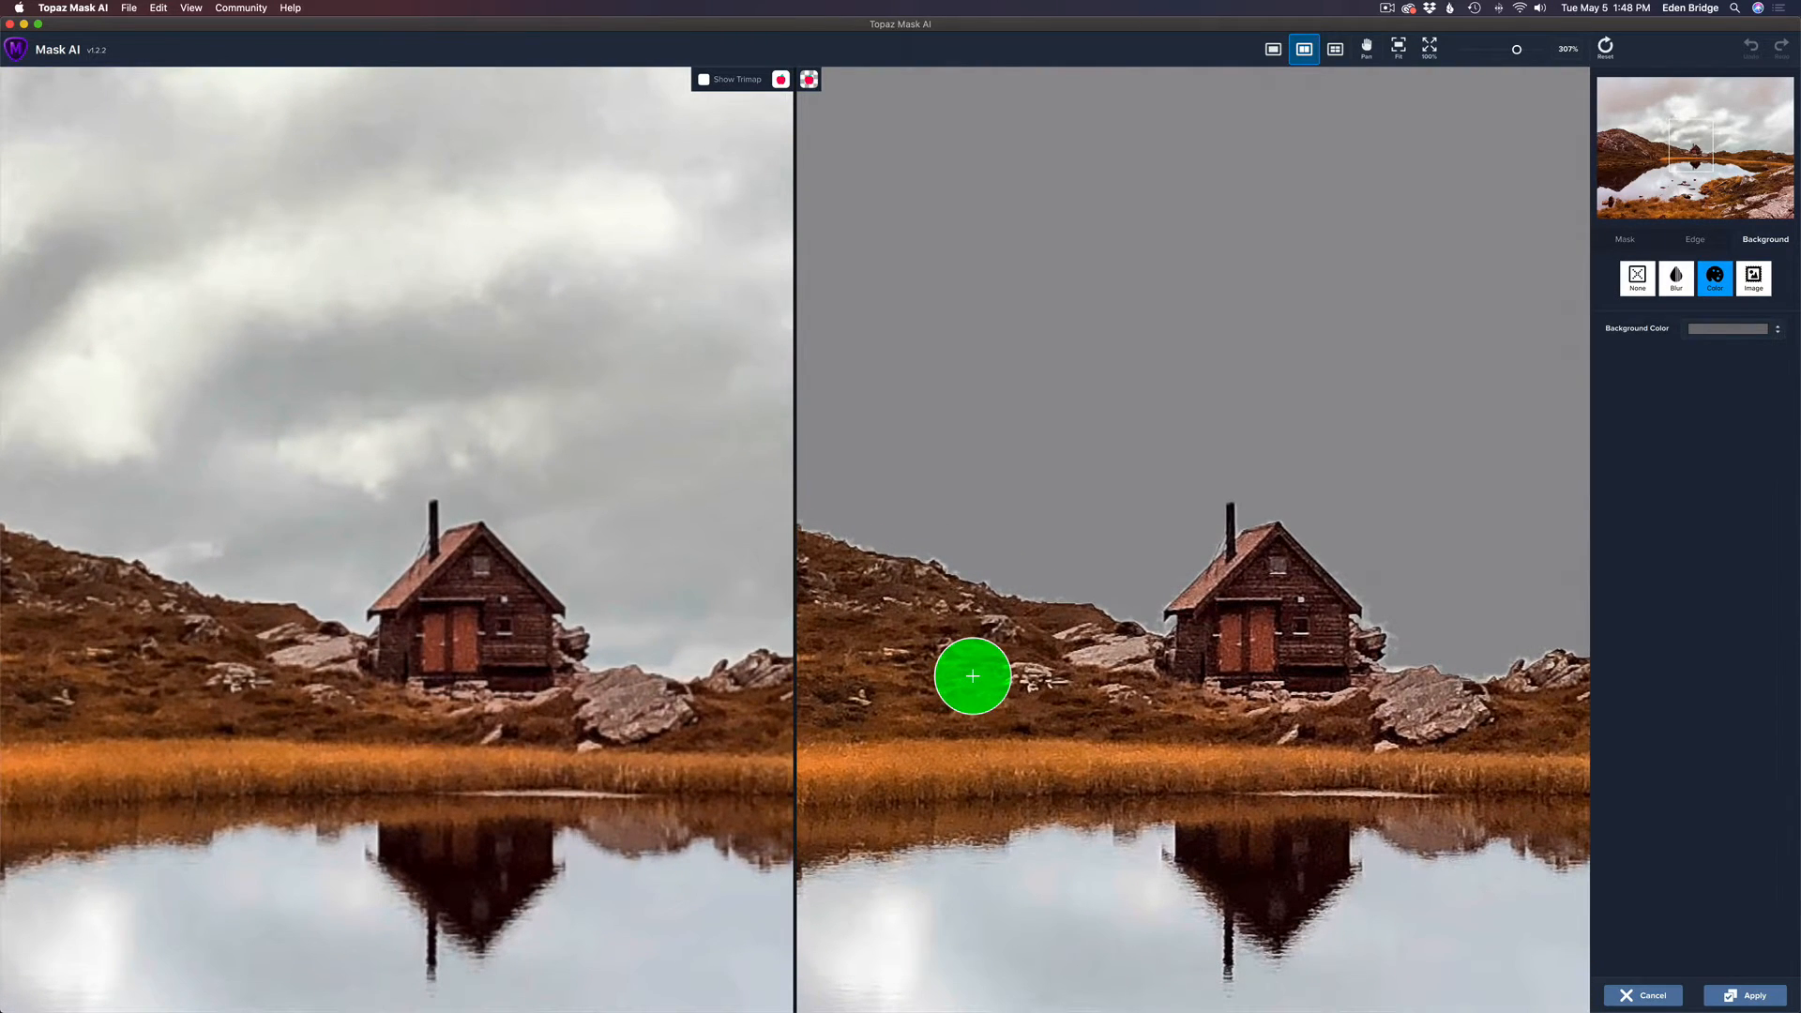
scroll(973, 675, "up", 1)
key("space")
left_click_drag(953, 650, 1588, 654)
left_click_drag(1056, 597, 1552, 660)
mouse_move(1163, 577)
left_mouse_down()
mouse_move(1370, 597)
mouse_move(1489, 585)
left_mouse_up()
left_click_drag(1302, 521, 1161, 569)
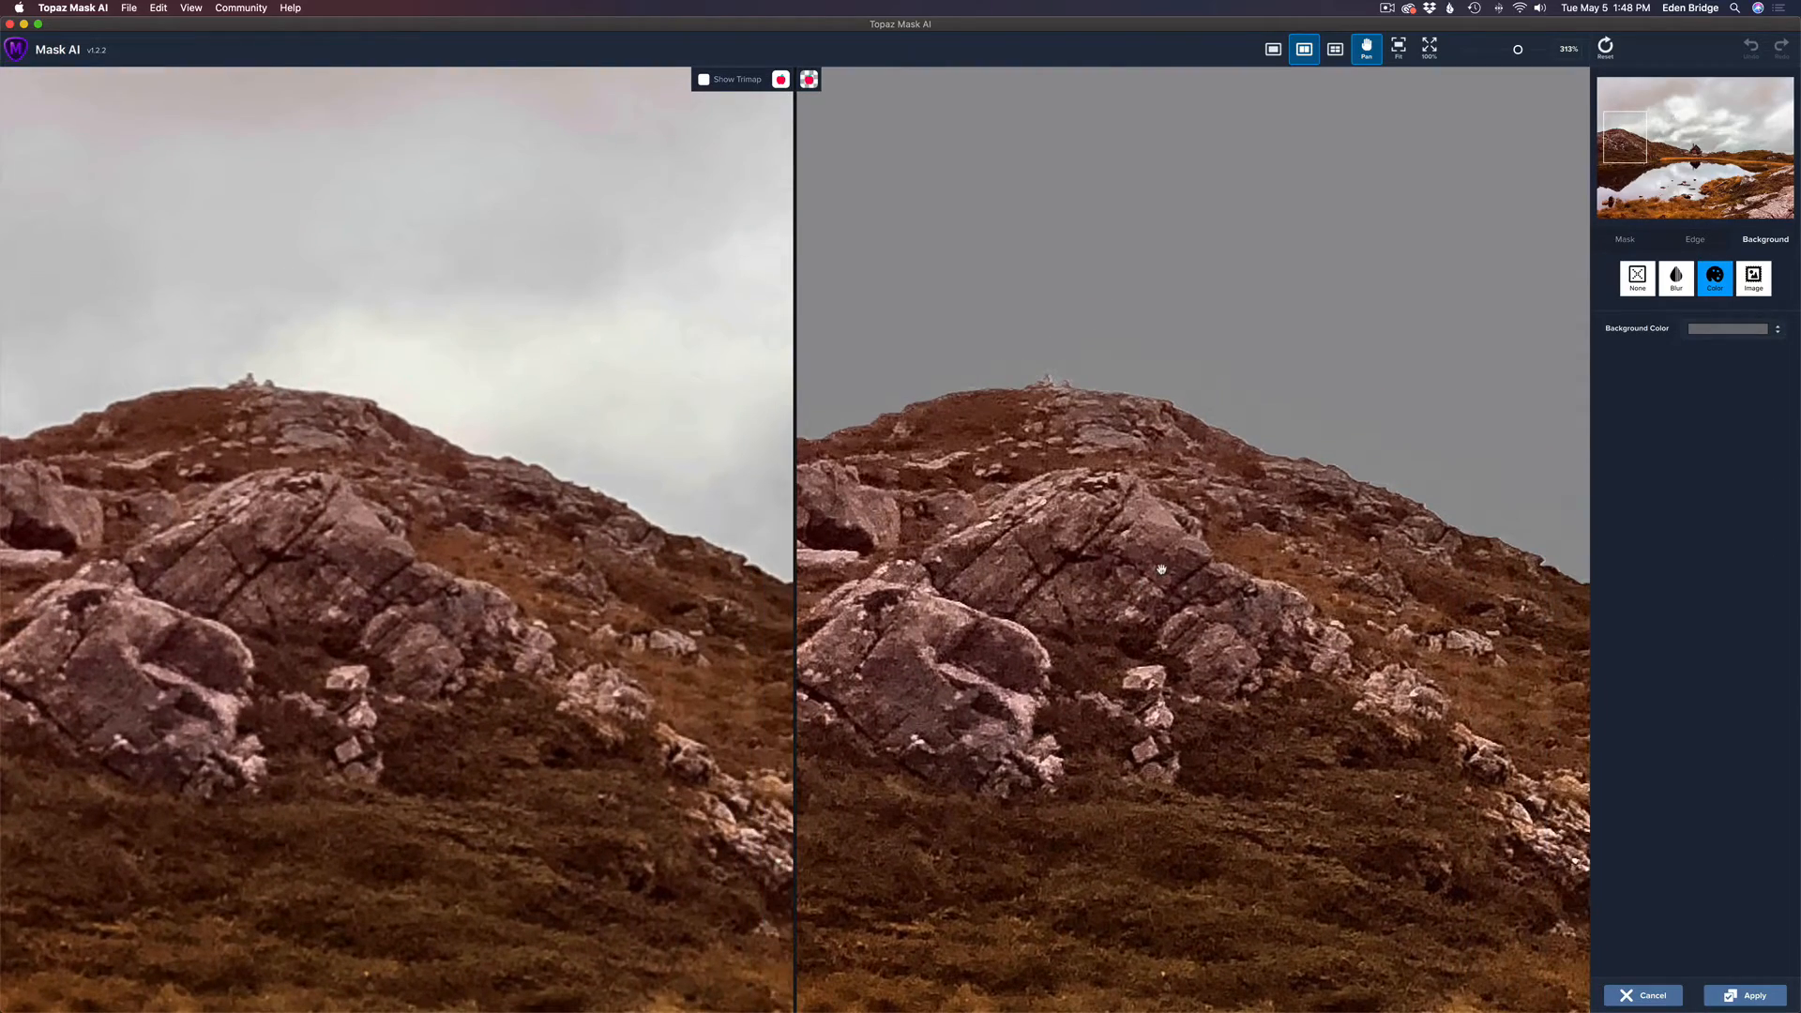
key("space")
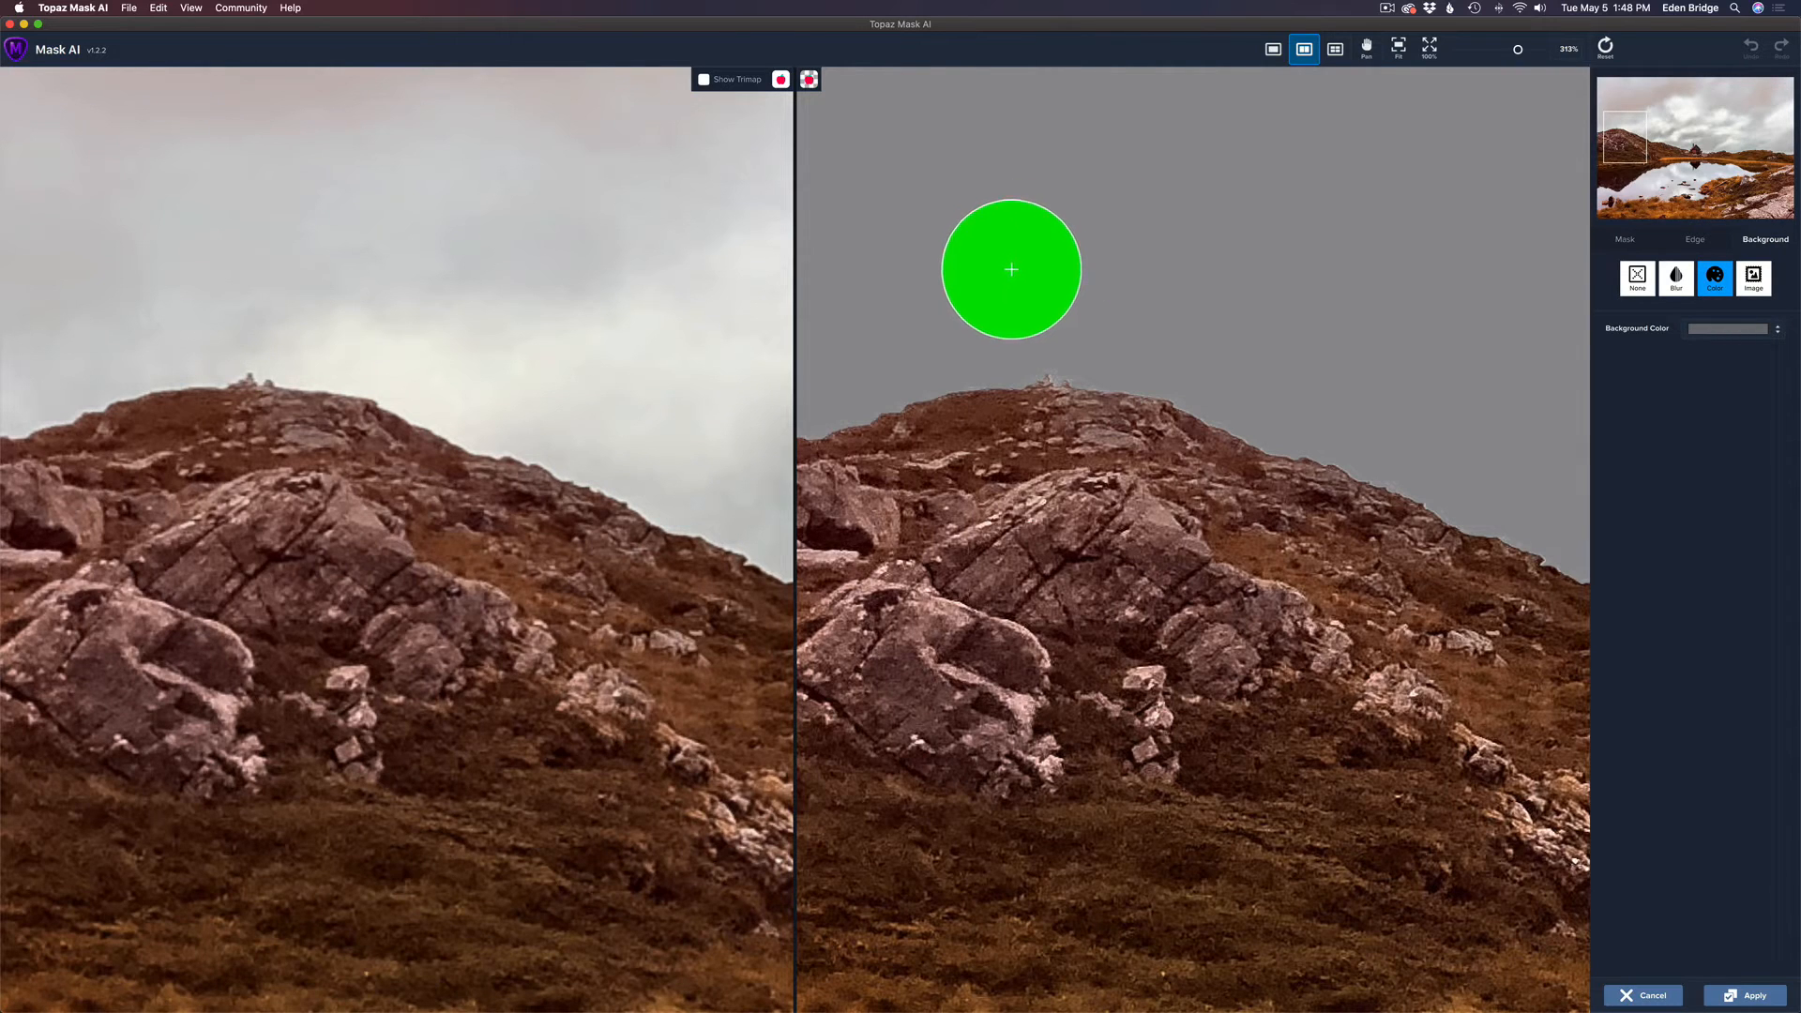
Shrink the brush to a very small size and cut the leftover fringe around the stones on the hill's summit
key("bracketleft")
key("bracketleft")
key("bracketleft")
key("bracketleft")
key("bracketleft")
key("bracketleft")
key("bracketleft")
key("bracketleft")
key("bracketleft")
key("bracketleft")
key("bracketleft")
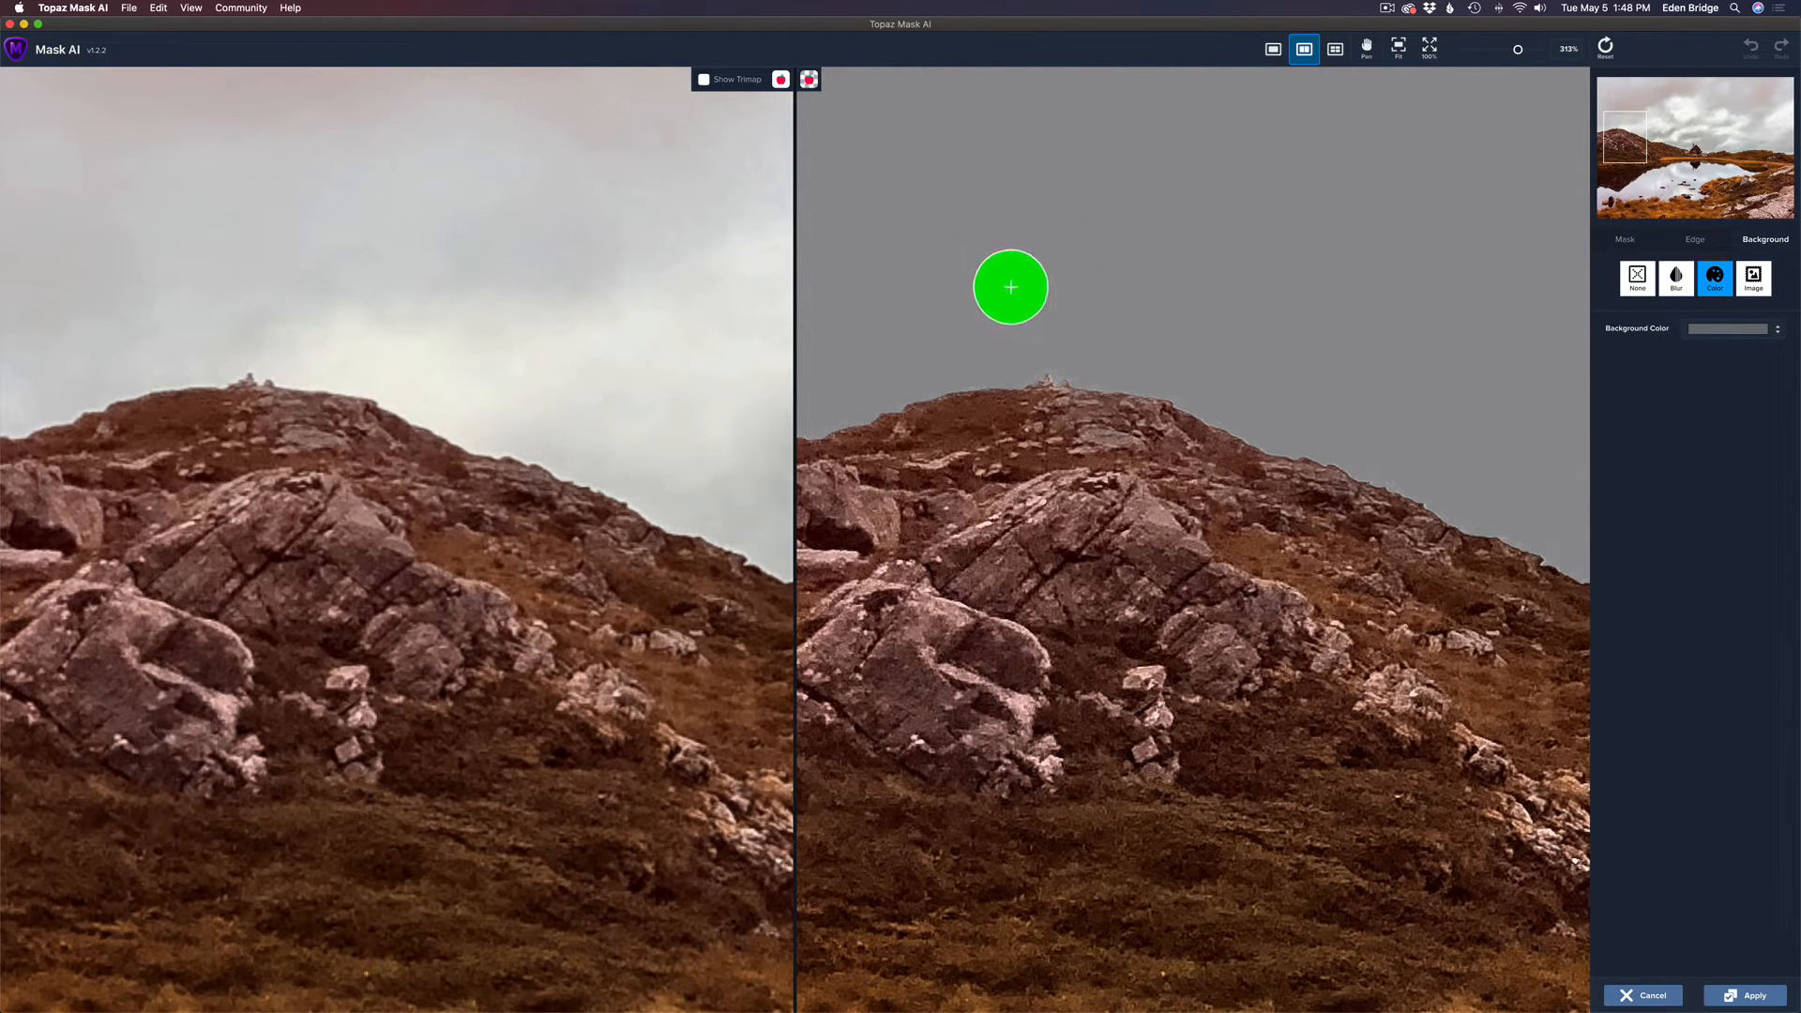
key("bracketleft")
key("bracketleft")
key("bracketleft")
key("bracketleft")
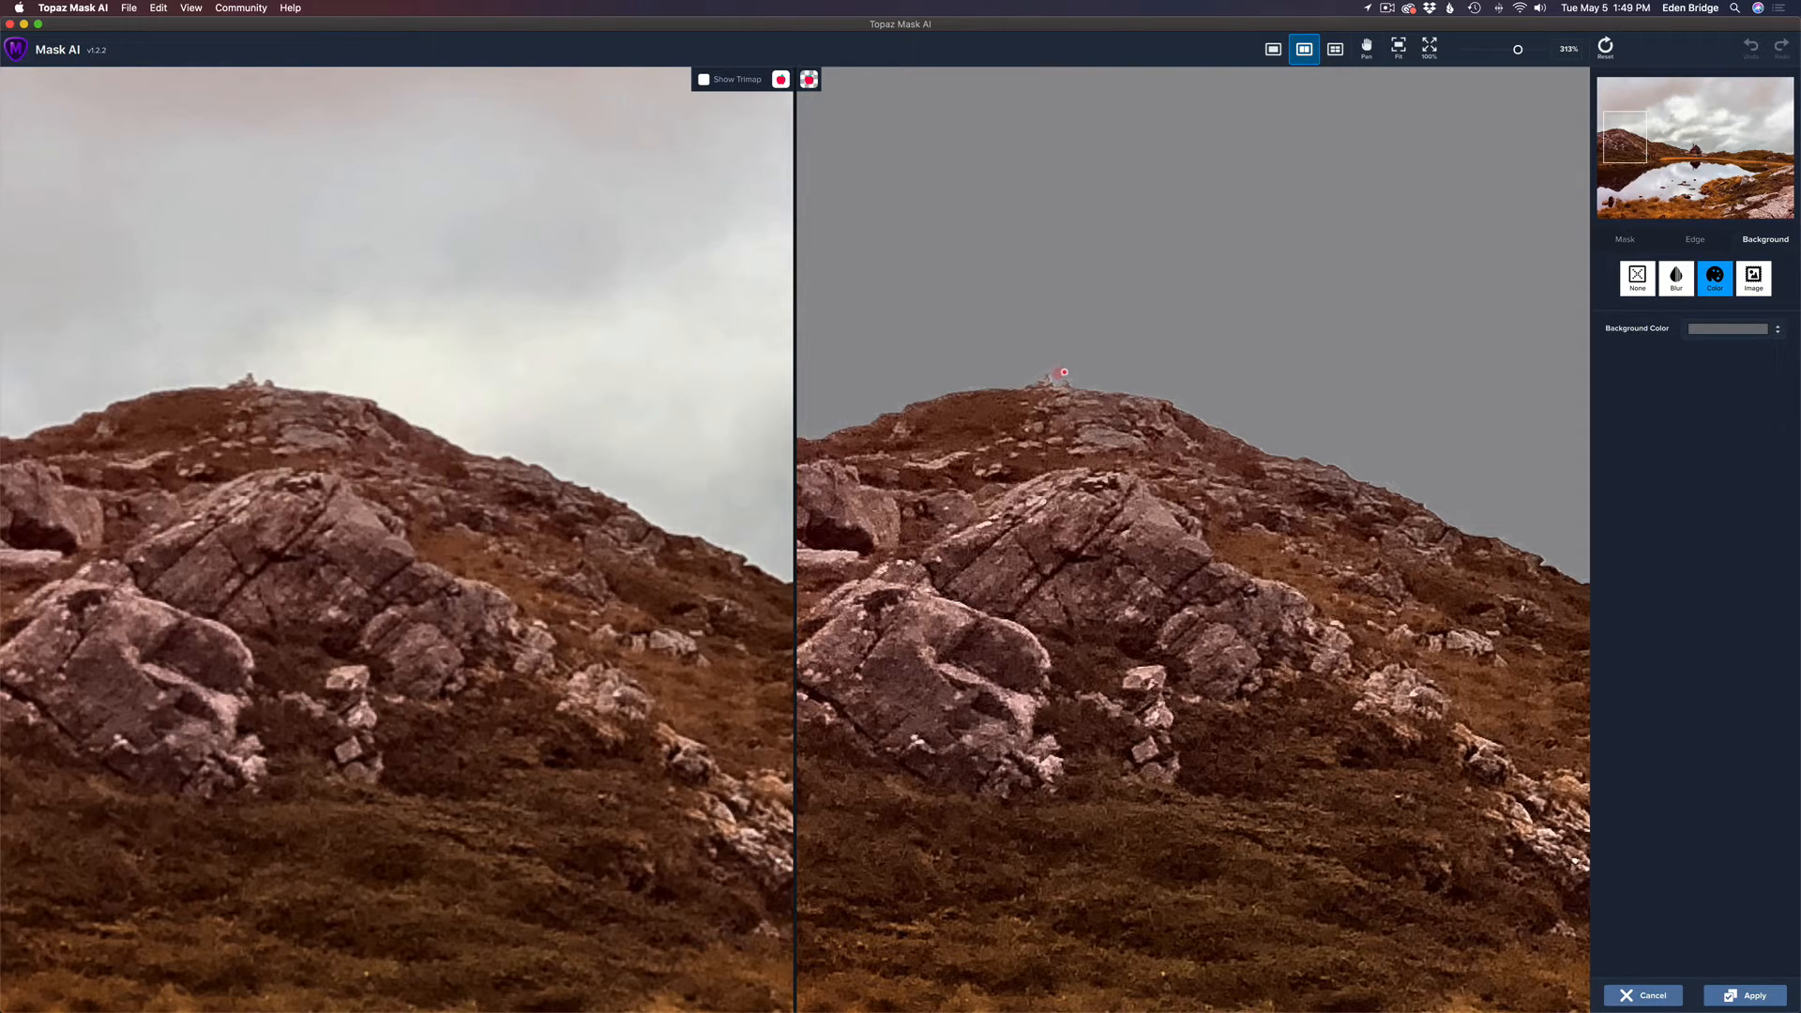
left_click_drag(1079, 377, 1078, 375)
left_click(1037, 371)
Cut the leftover fringe along the hill's skyline just left of the summit stones
key("space")
left_click_drag(1035, 448, 1320, 443)
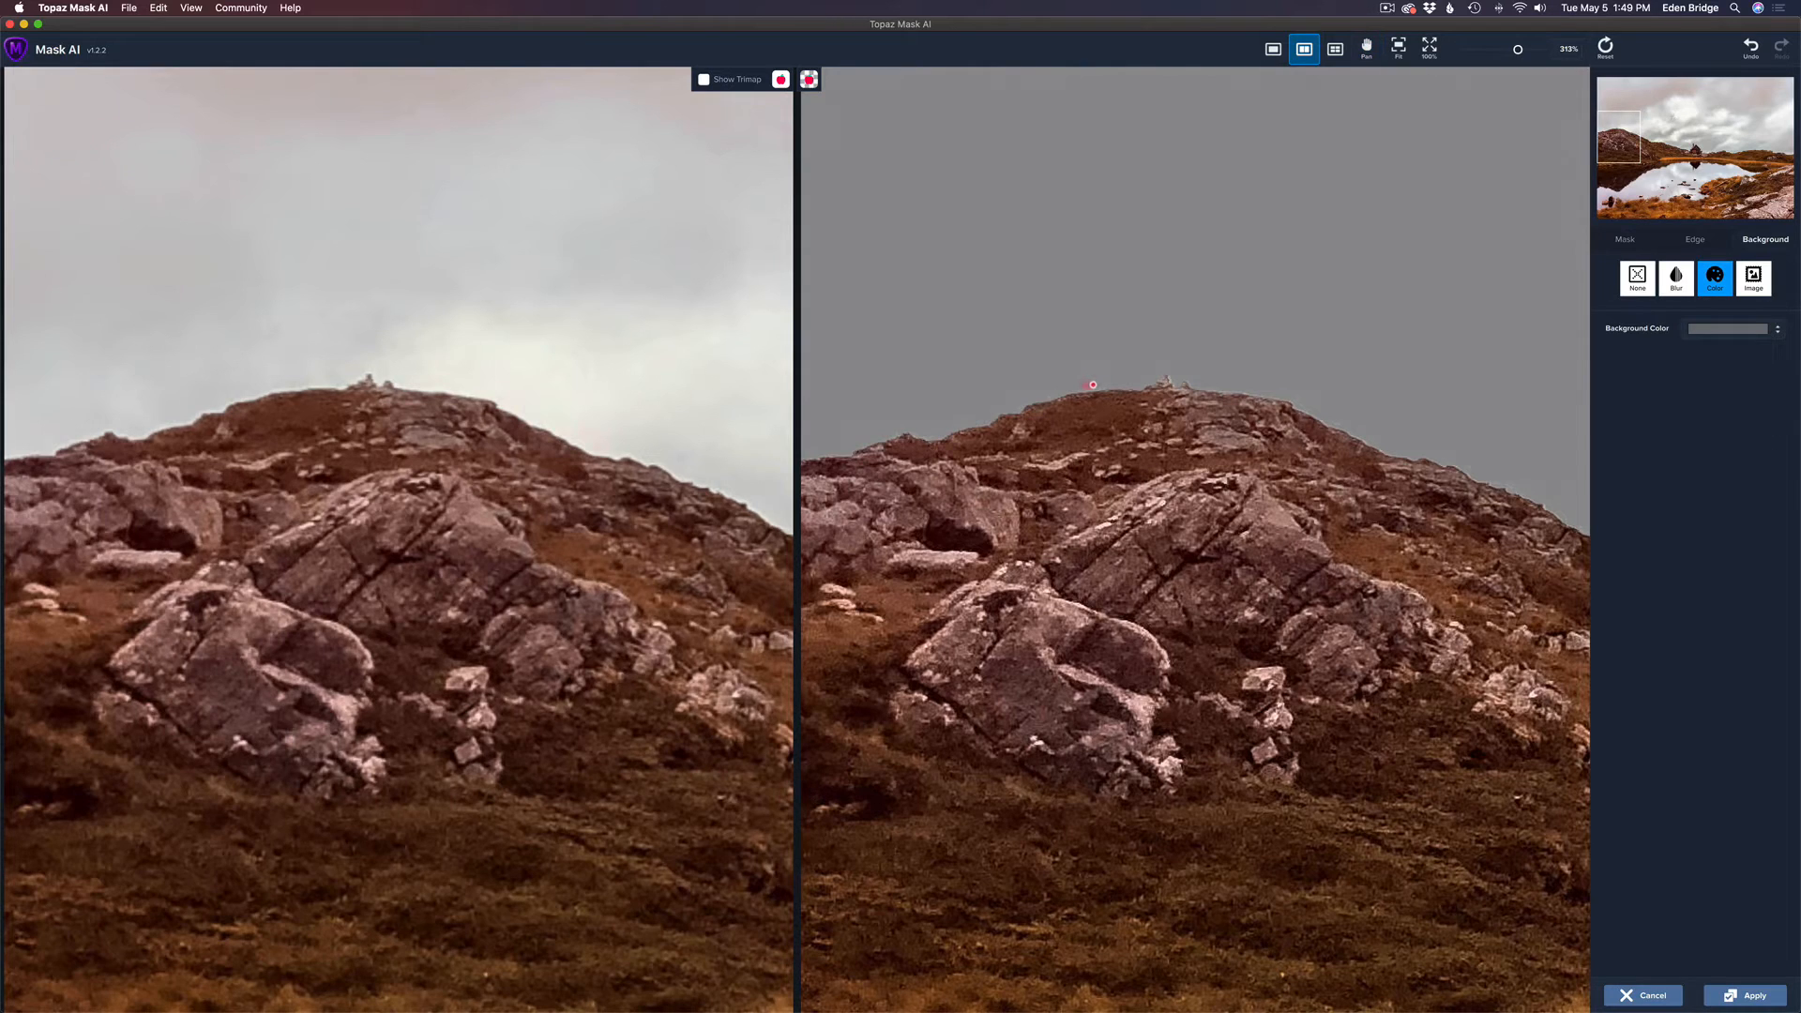
left_click_drag(1087, 385, 1095, 383)
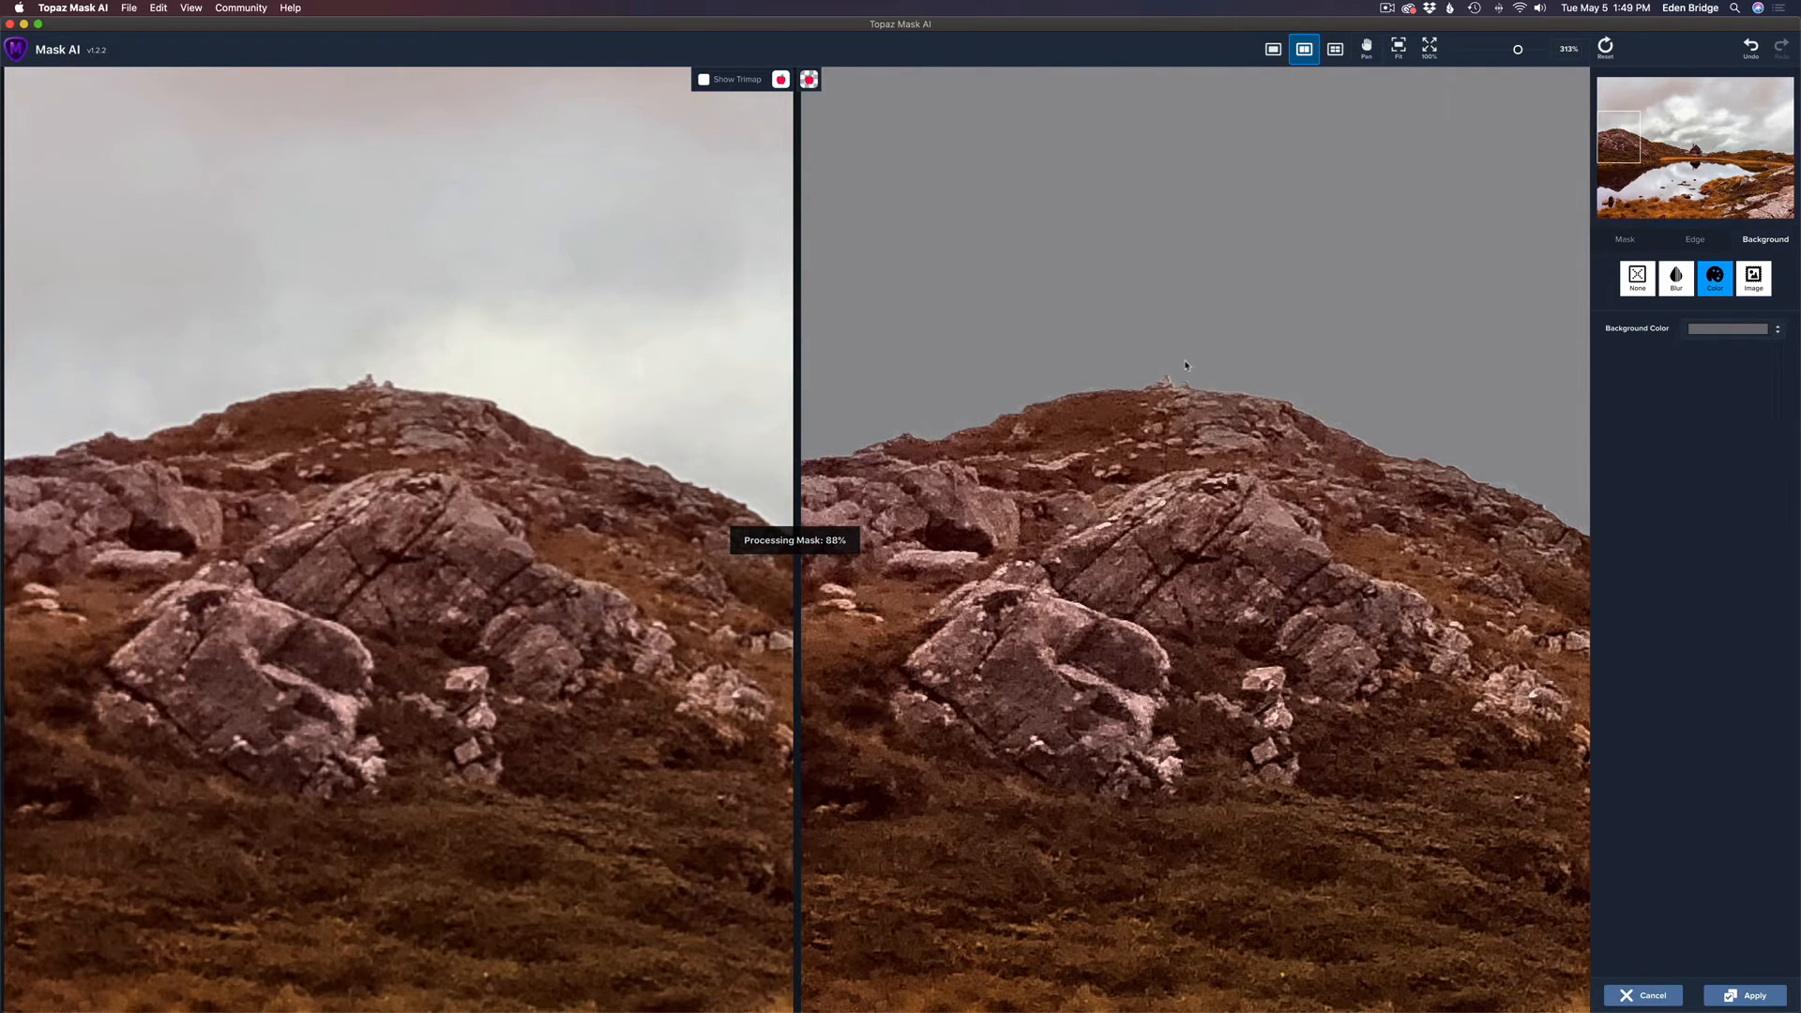
Cut the leftover sky fringe along the hillside's skyline as it descends towards the cabin
key("space")
left_click_drag(1383, 522, 909, 569)
left_click_drag(1352, 713, 920, 650)
left_click_drag(1183, 697, 1016, 674)
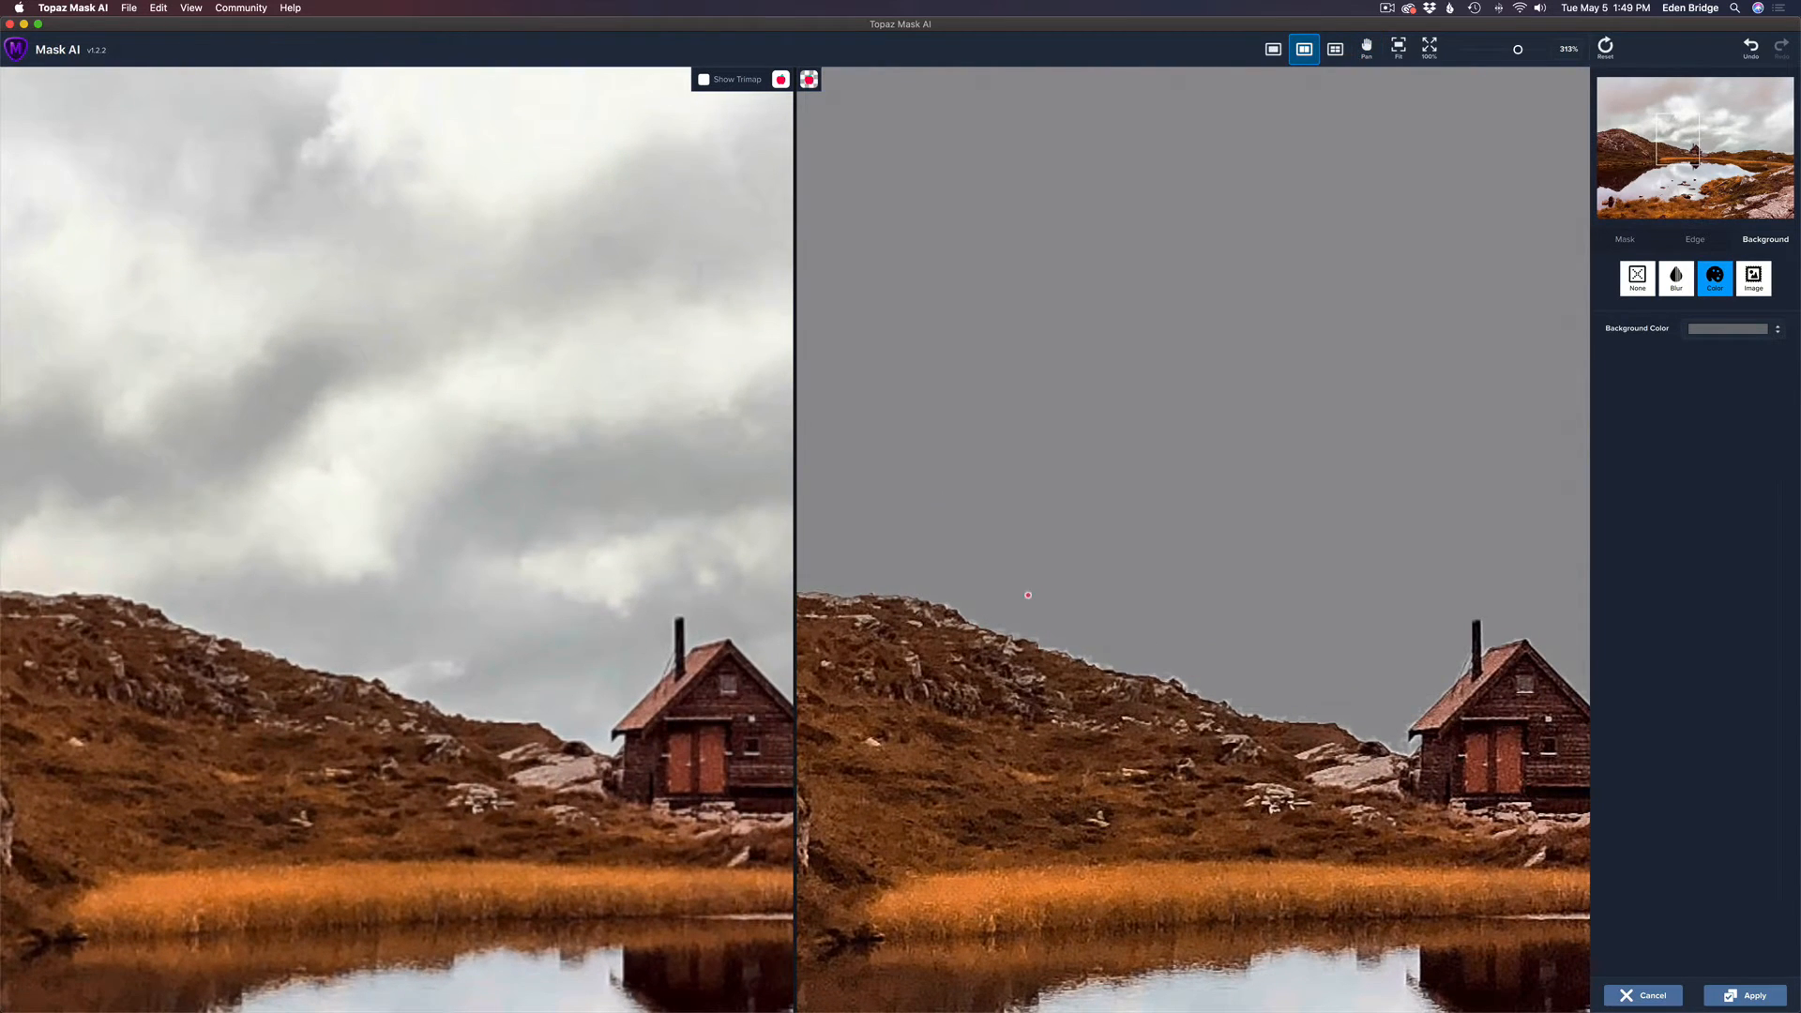
left_click(948, 605)
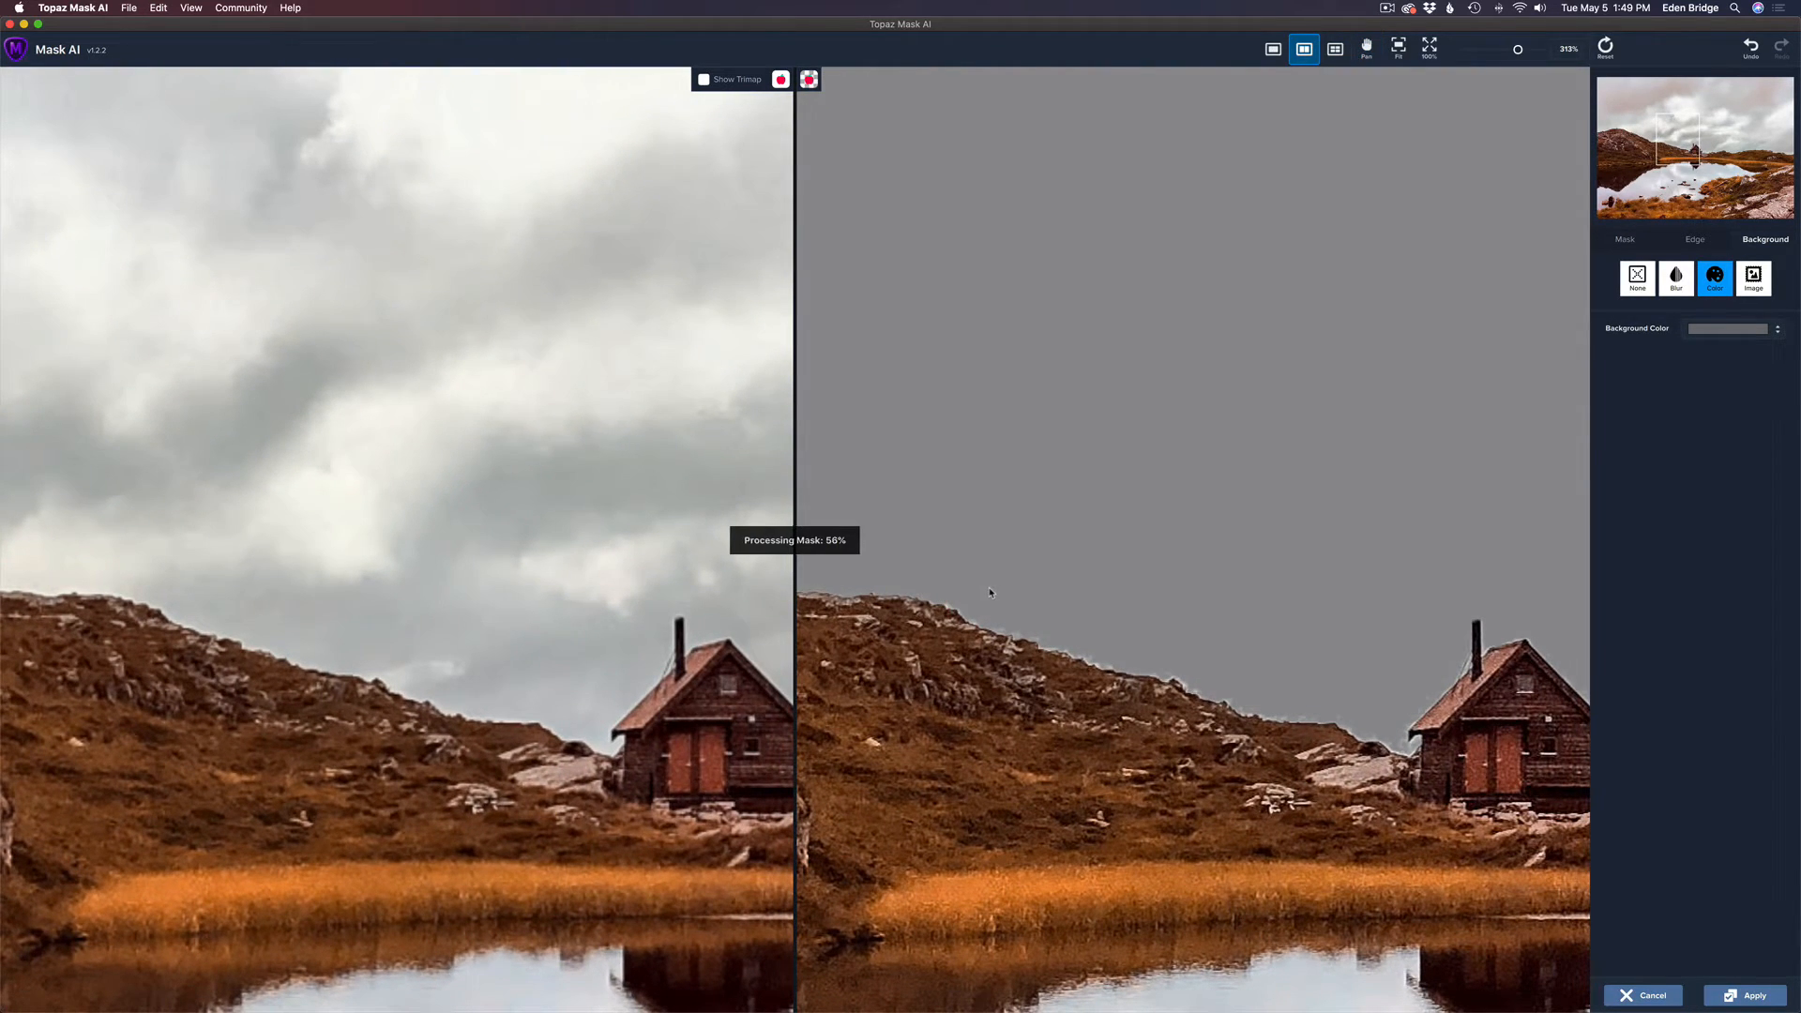
left_click(1015, 631)
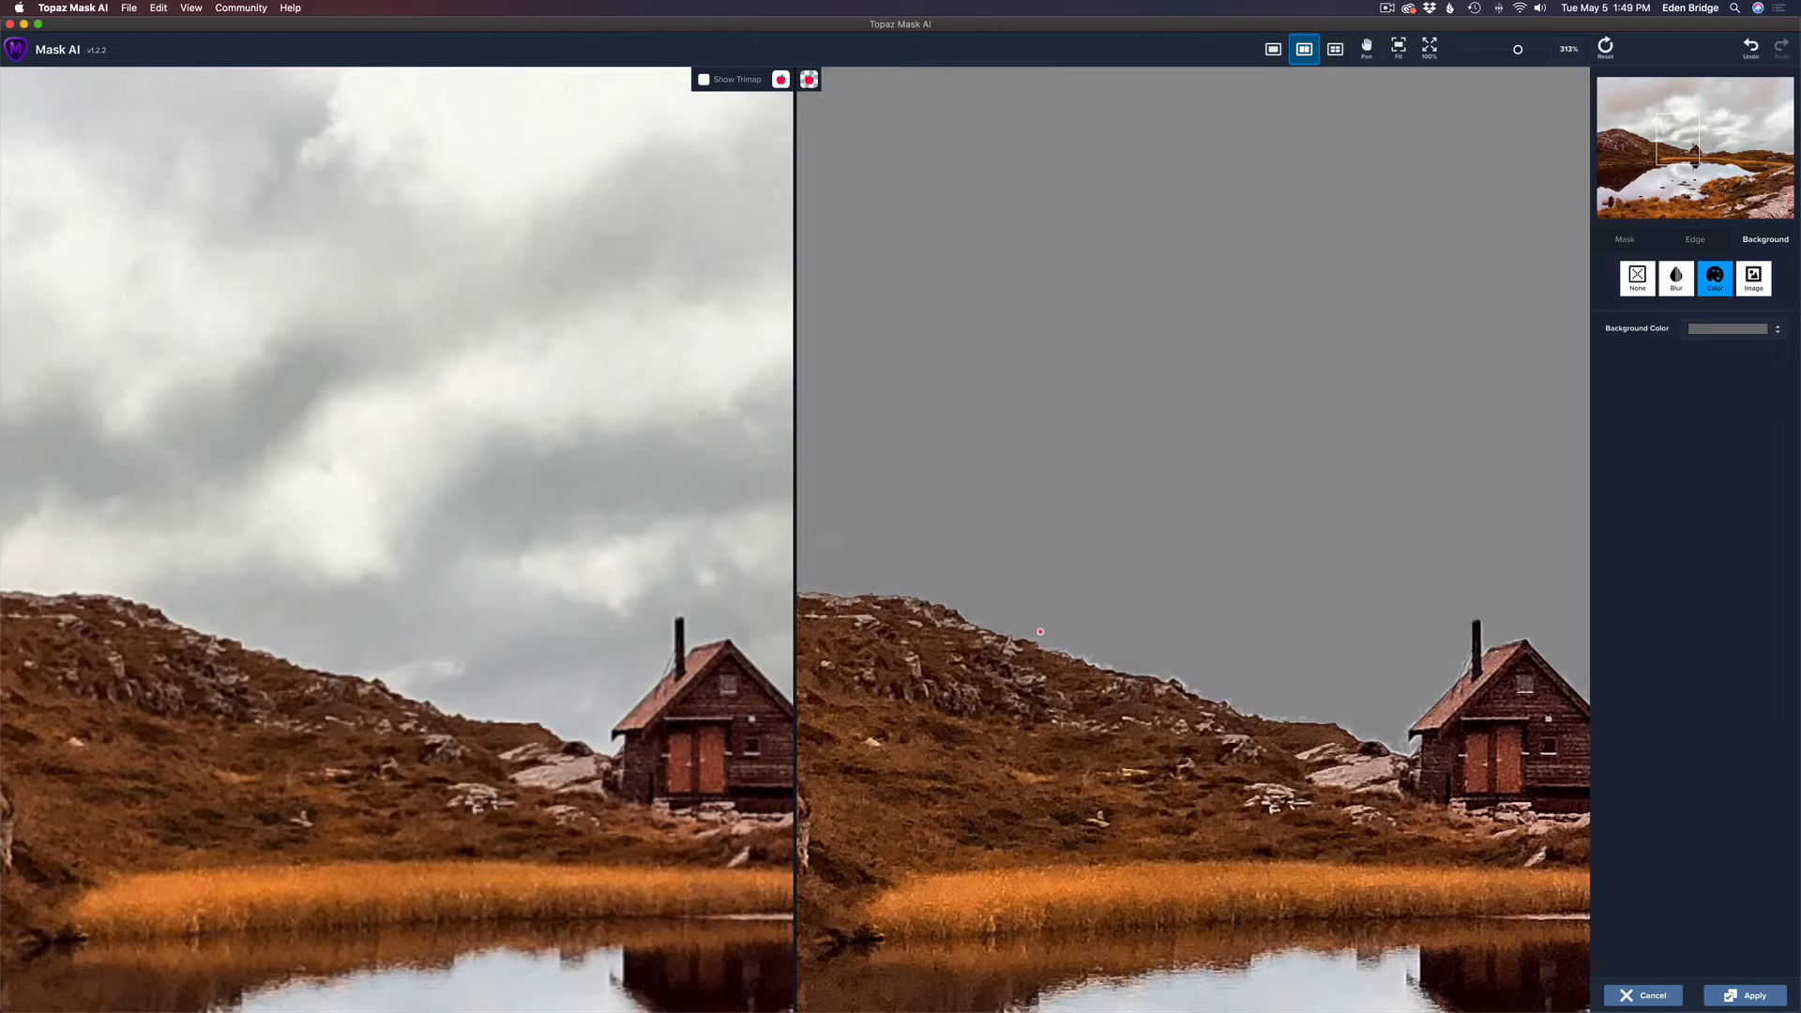
left_click_drag(1050, 644, 1090, 656)
left_click_drag(1162, 678, 1187, 686)
left_click_drag(1211, 694, 1236, 693)
left_click(1238, 707)
Cut the remaining fringe along the cabin's roof edges and the rocks directly left of the cabin
left_click_drag(1395, 748, 1362, 737)
left_click_drag(1443, 688, 1404, 730)
left_click_drag(1399, 750, 1401, 732)
left_click(1512, 637)
left_click_drag(1453, 704, 1428, 723)
left_click_drag(1346, 722, 1367, 729)
Cut the sky fringe around the tops of the rocks to the right of the cabin
mouse_move(1500, 718)
left_mouse_down()
mouse_move(1006, 729)
mouse_move(1111, 739)
mouse_move(1085, 700)
mouse_move(1108, 752)
mouse_move(1140, 761)
mouse_move(1171, 787)
left_mouse_up()
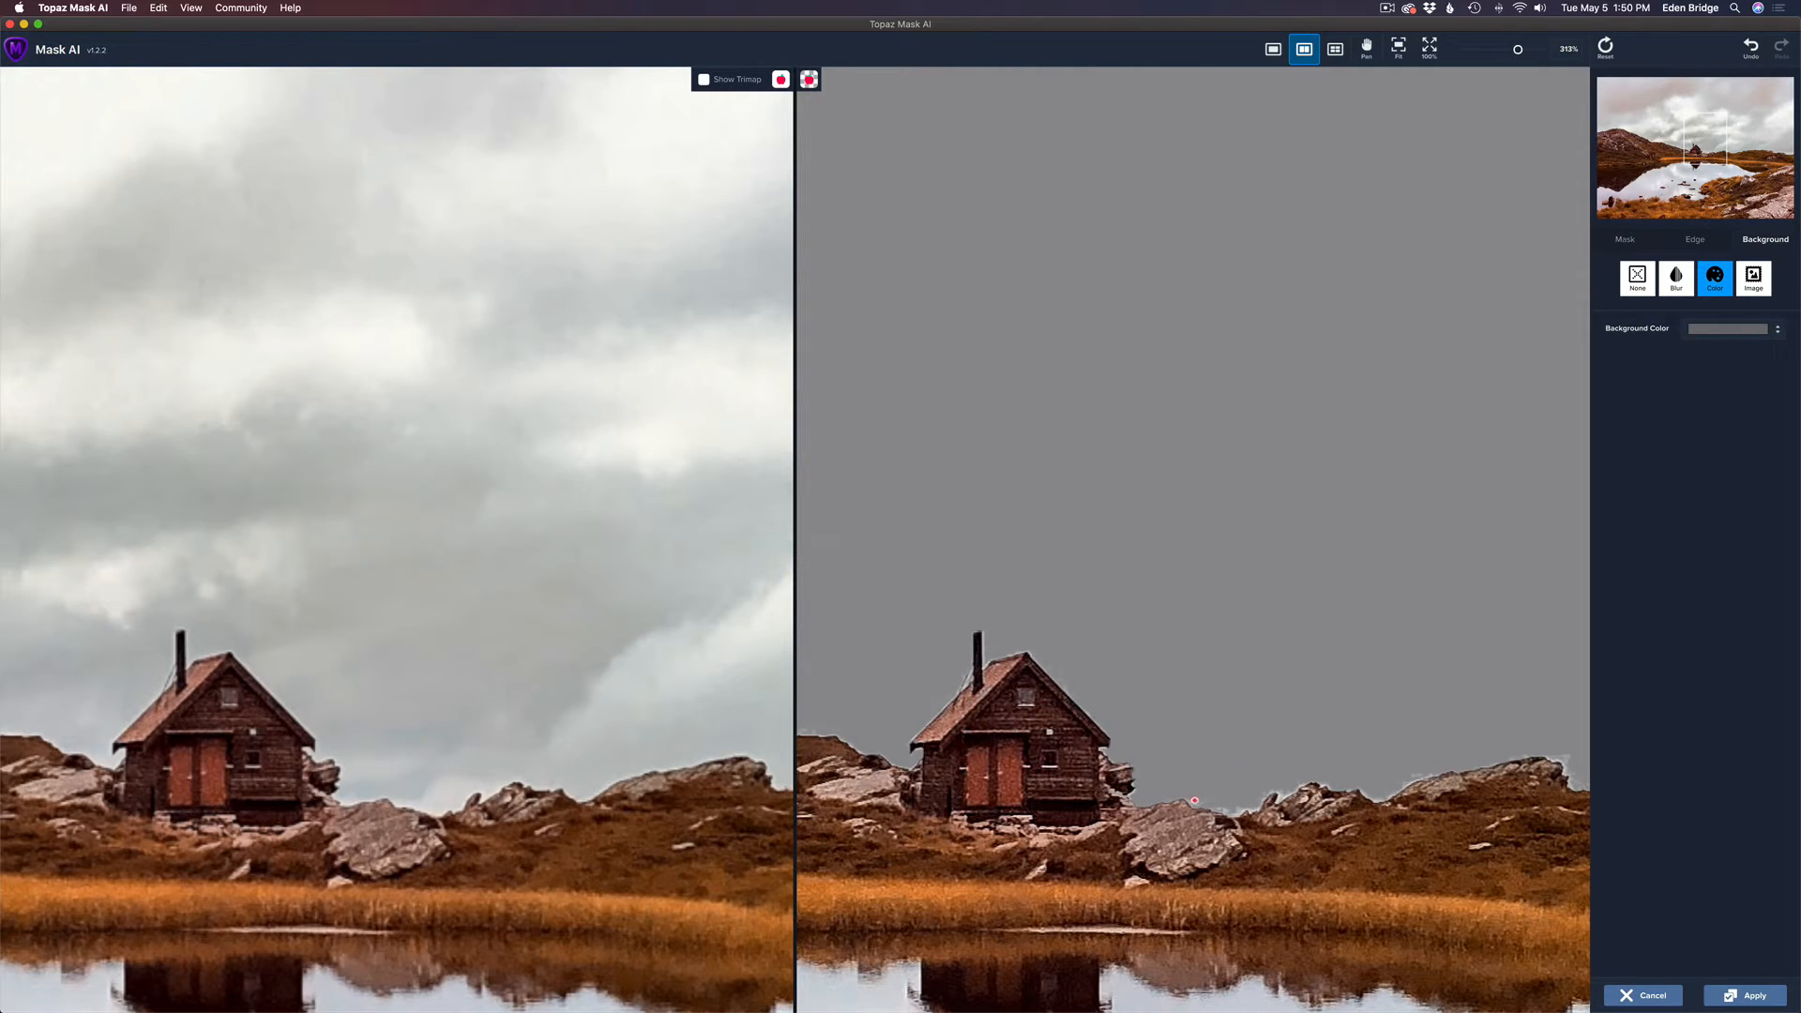
left_click_drag(1194, 800, 1262, 798)
mouse_move(1280, 798)
left_mouse_down()
mouse_move(1300, 780)
mouse_move(1268, 794)
left_mouse_up()
mouse_move(1404, 777)
left_mouse_down()
mouse_move(1422, 771)
mouse_move(1366, 792)
left_mouse_up()
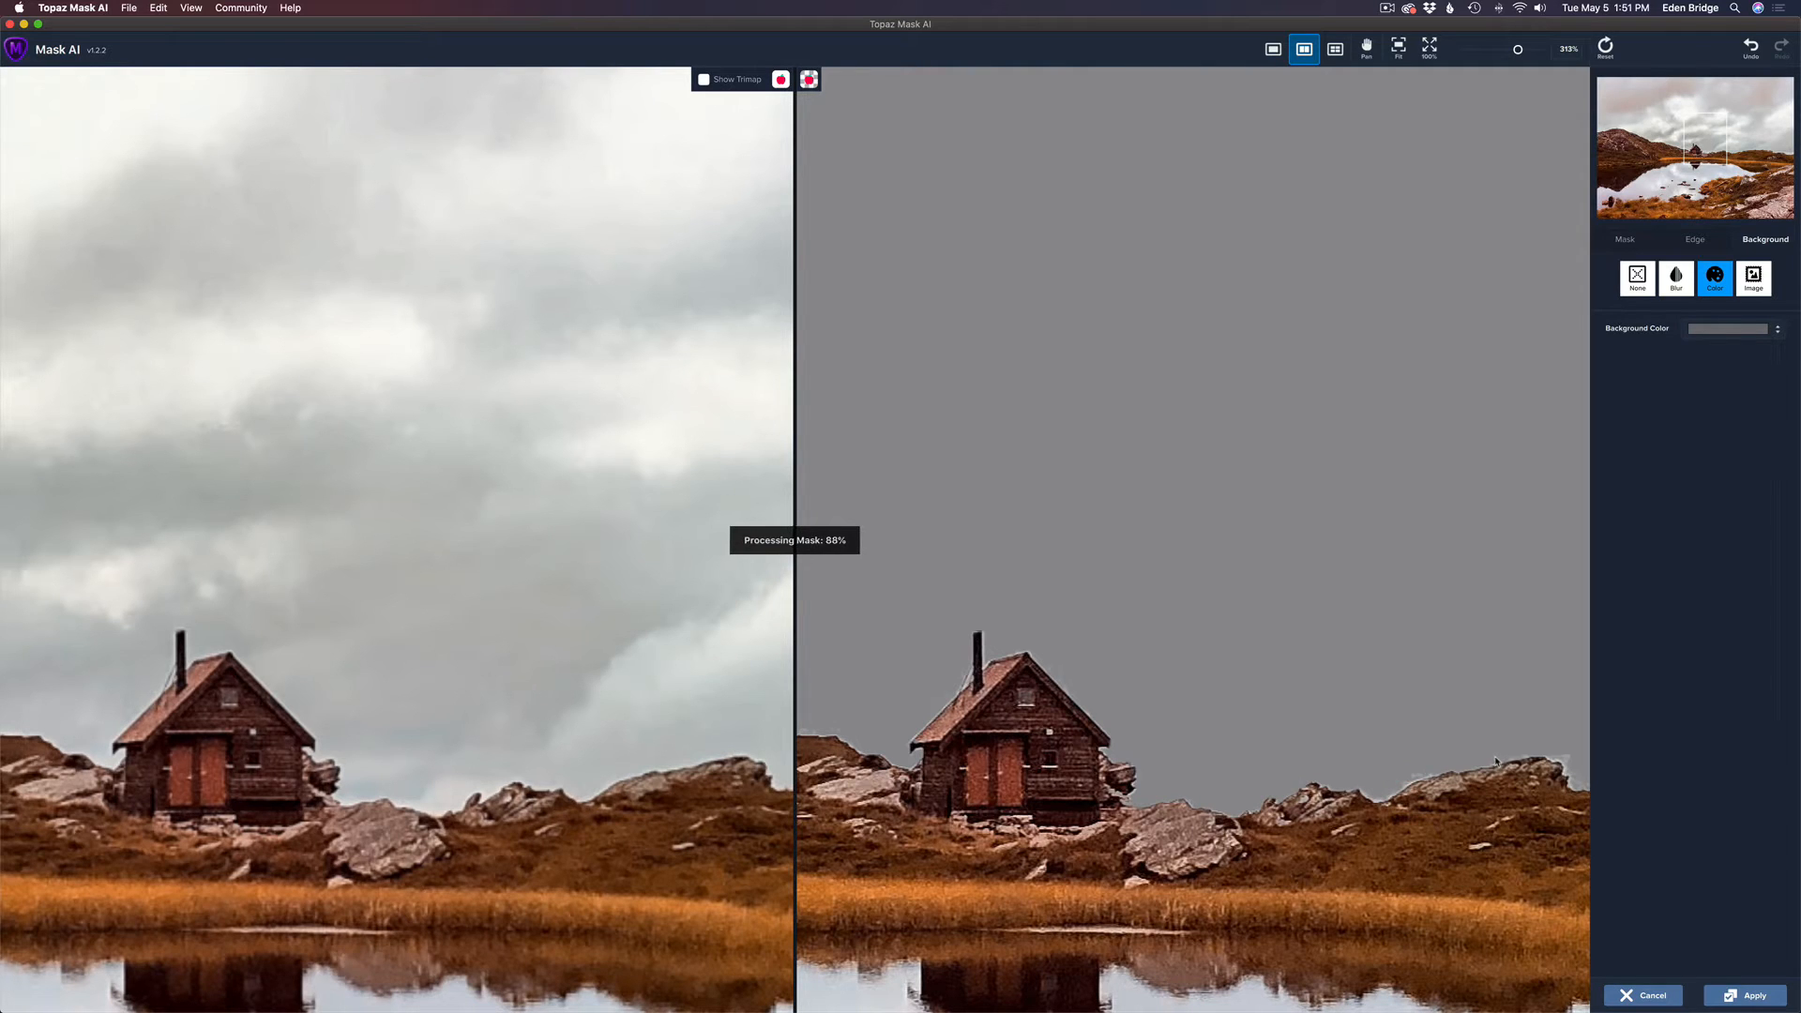
Cut the pale fringe in the dip between the rocky outcrop and the next grassy ridge
key("space")
mouse_move(1495, 762)
left_mouse_down()
mouse_move(1014, 777)
mouse_move(1090, 767)
left_mouse_up()
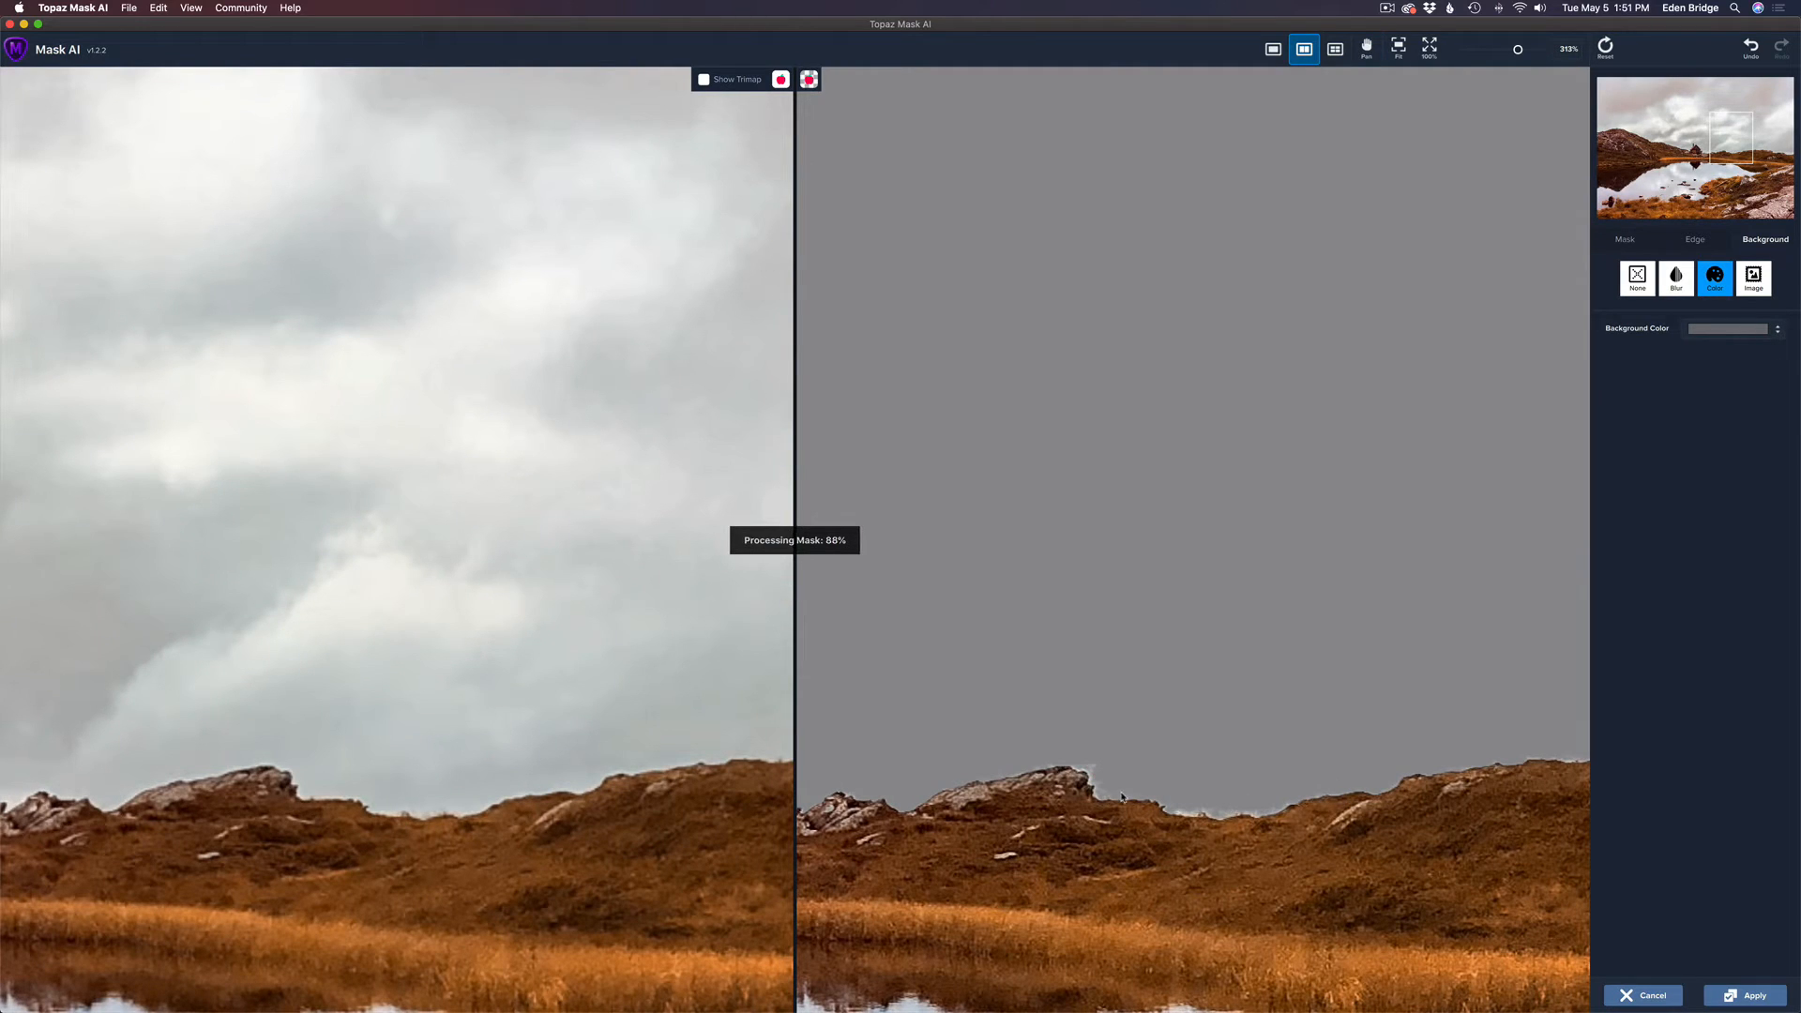
left_click_drag(1180, 808, 1255, 808)
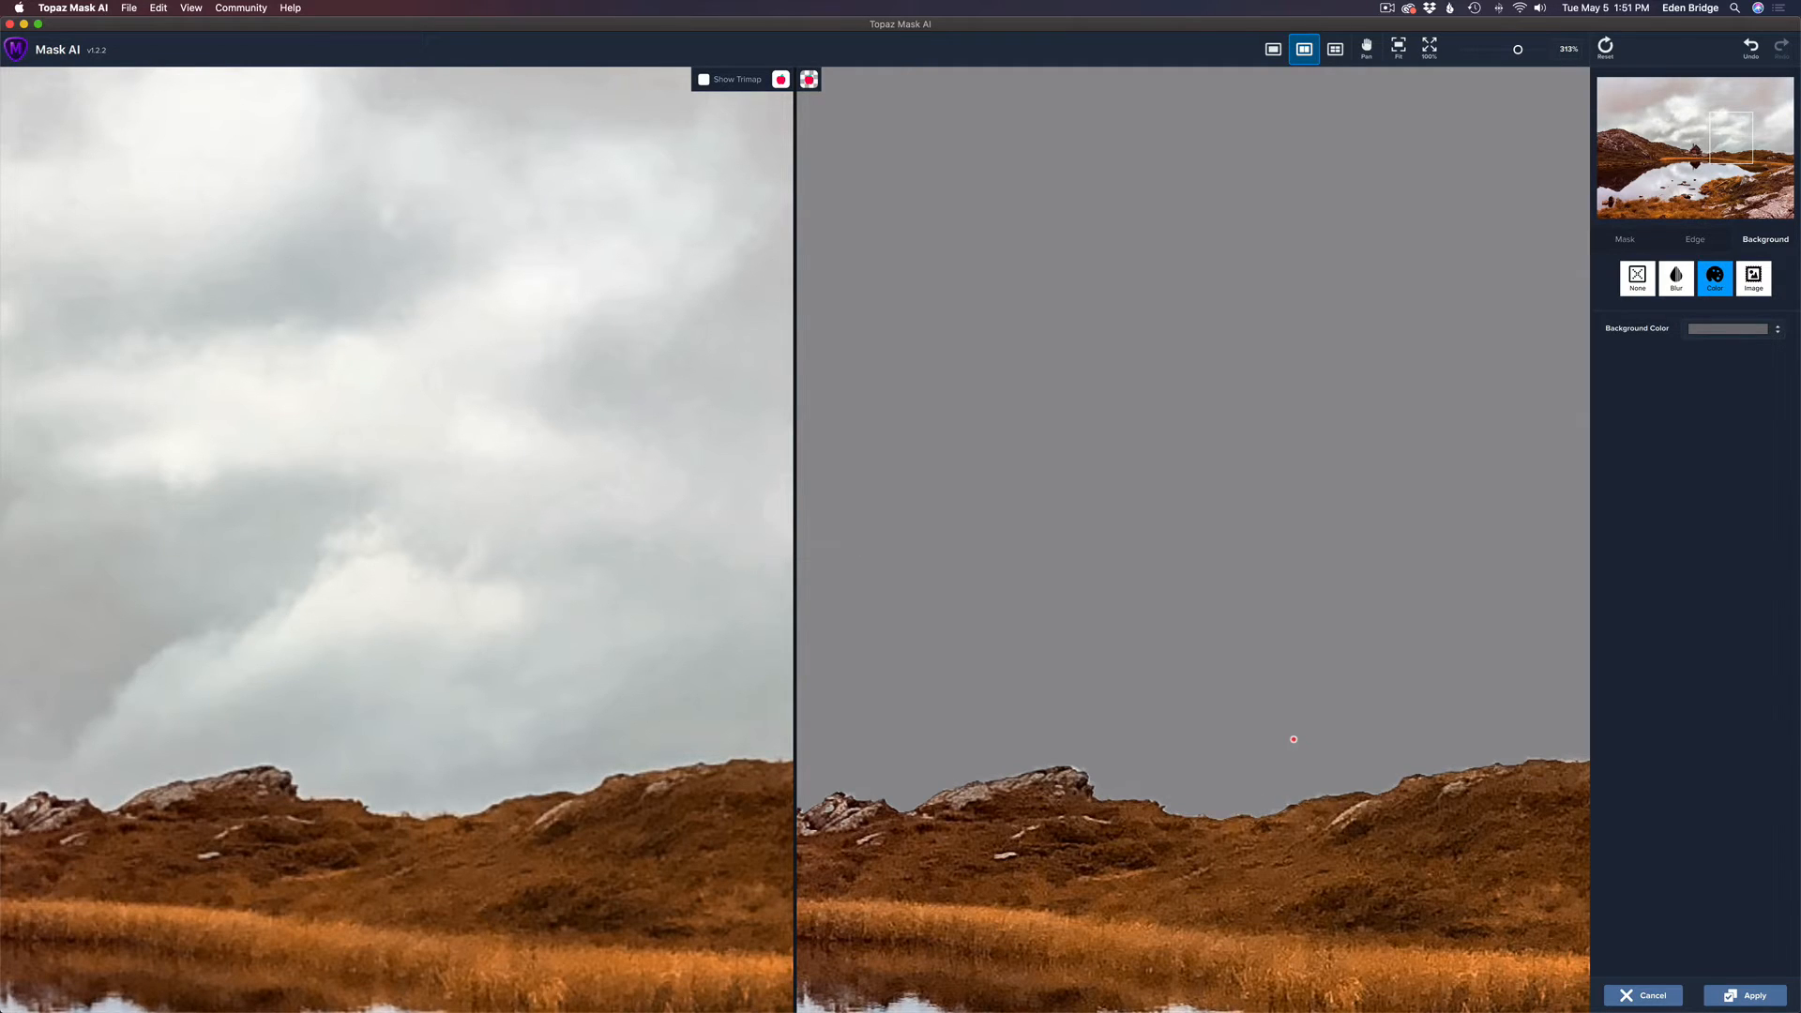
Cut the fringe around the right ridge's rocky tip and down the far slope of the boulder mound beside it
key("space")
left_click_drag(1407, 809, 1144, 800)
left_click_drag(1343, 811, 1062, 804)
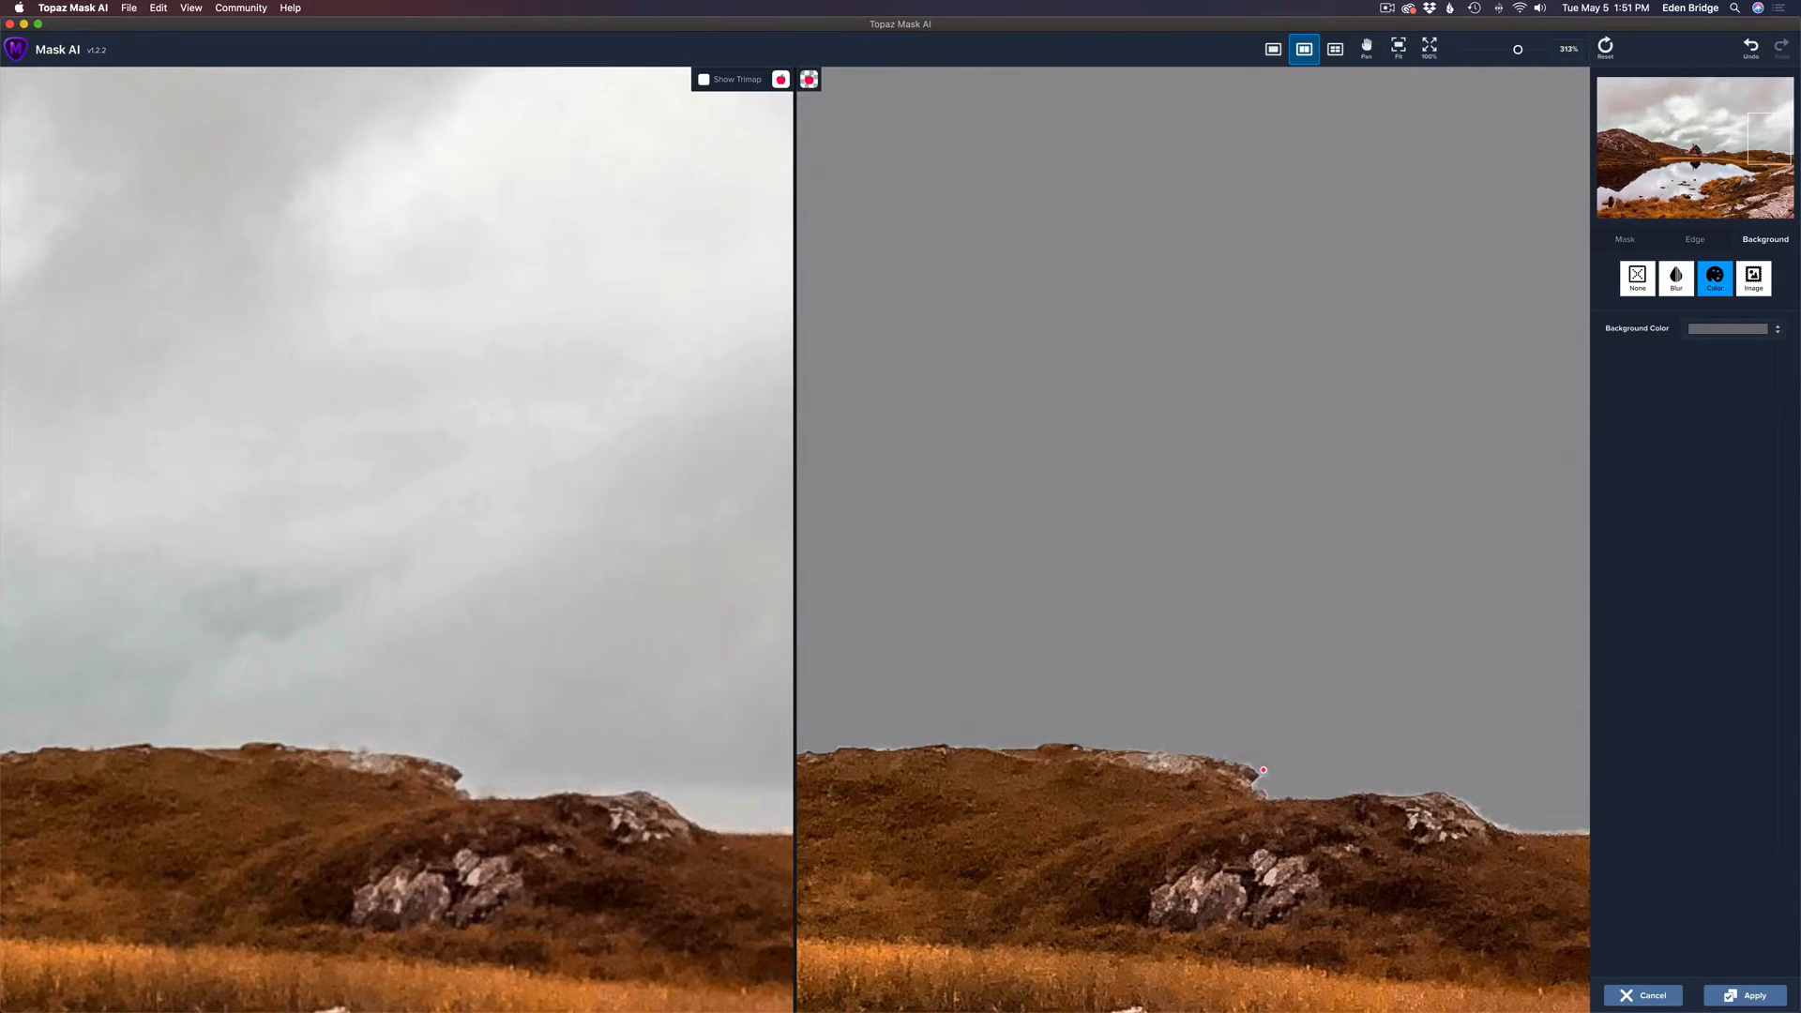
left_click(1263, 777)
left_click(1247, 761)
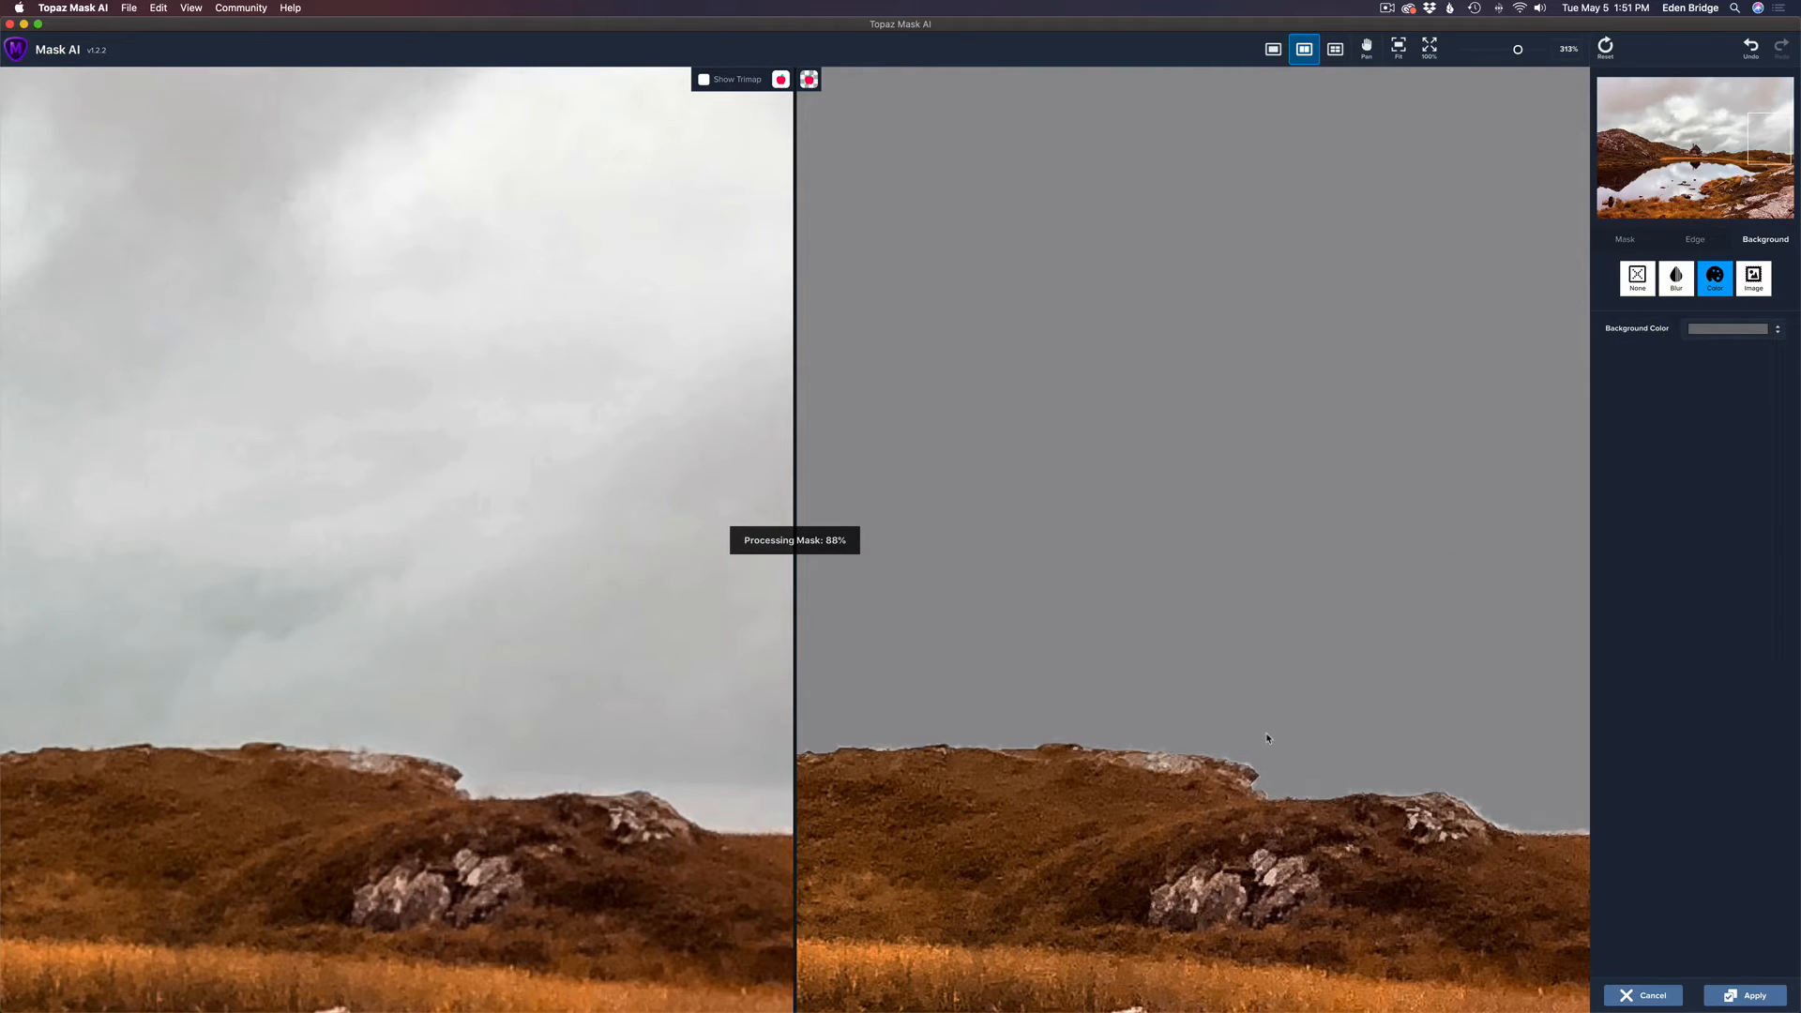
left_click(1210, 750)
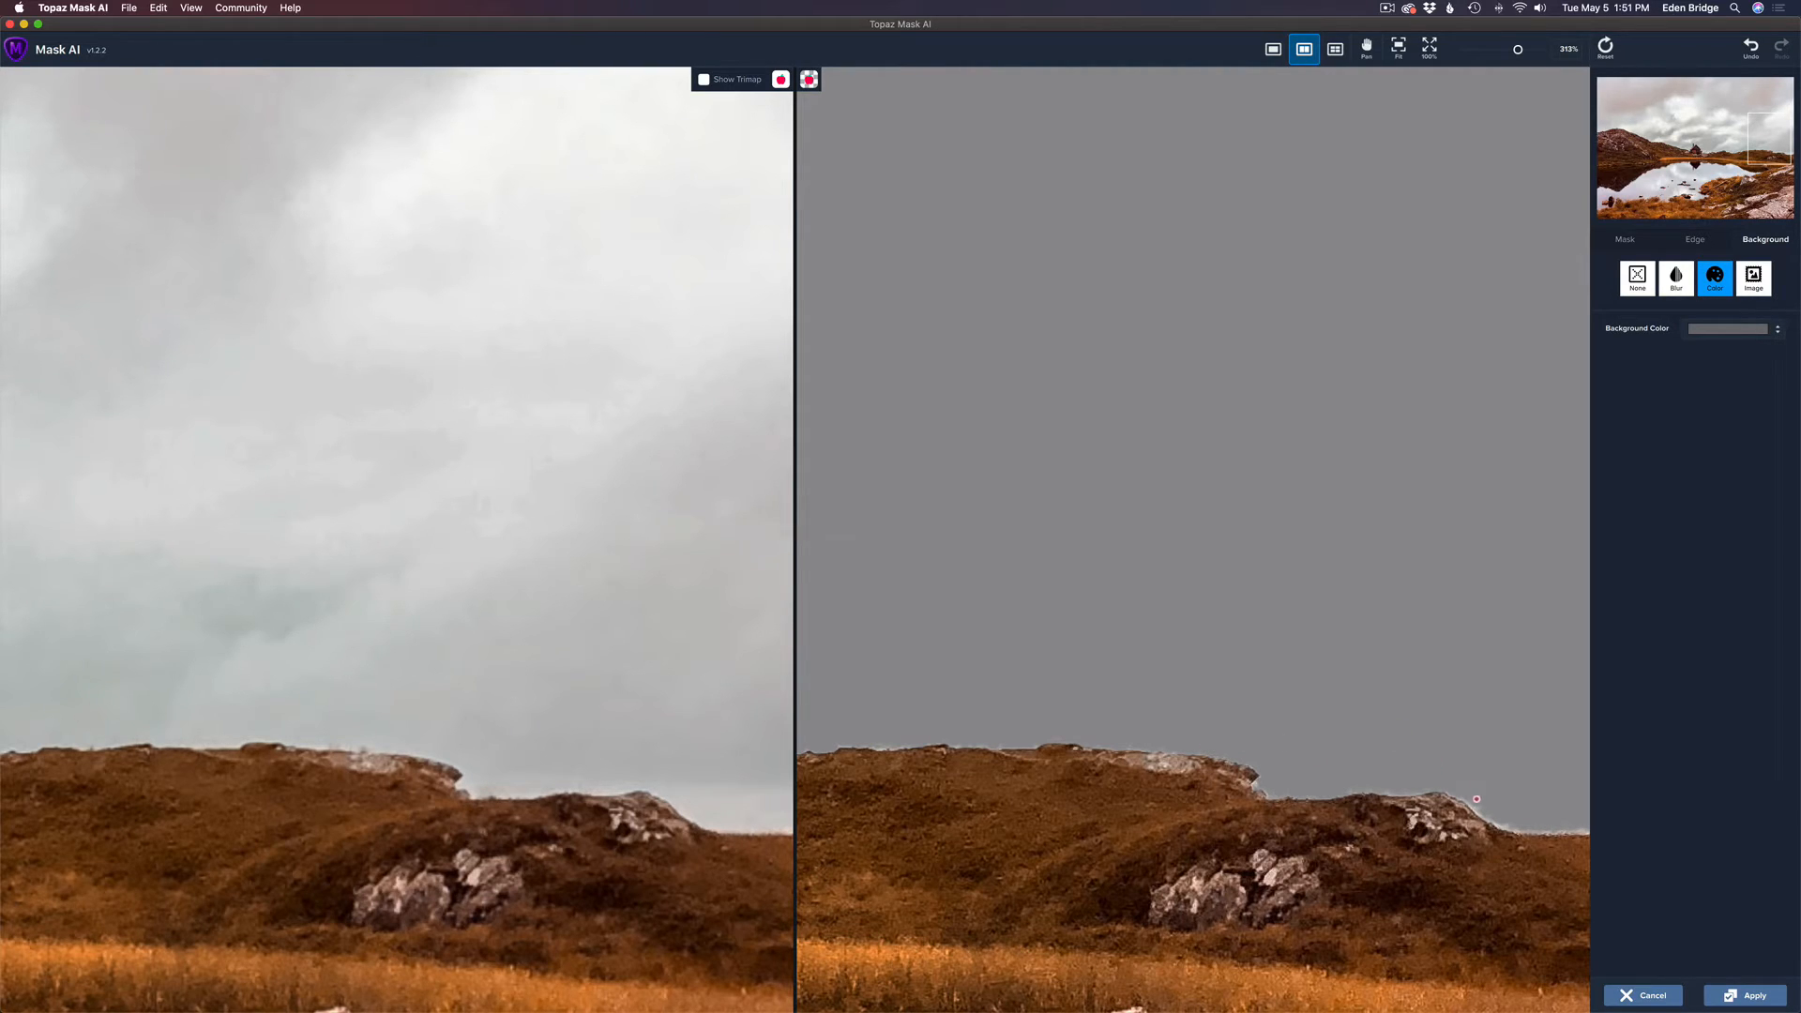
left_click_drag(1476, 799, 1514, 823)
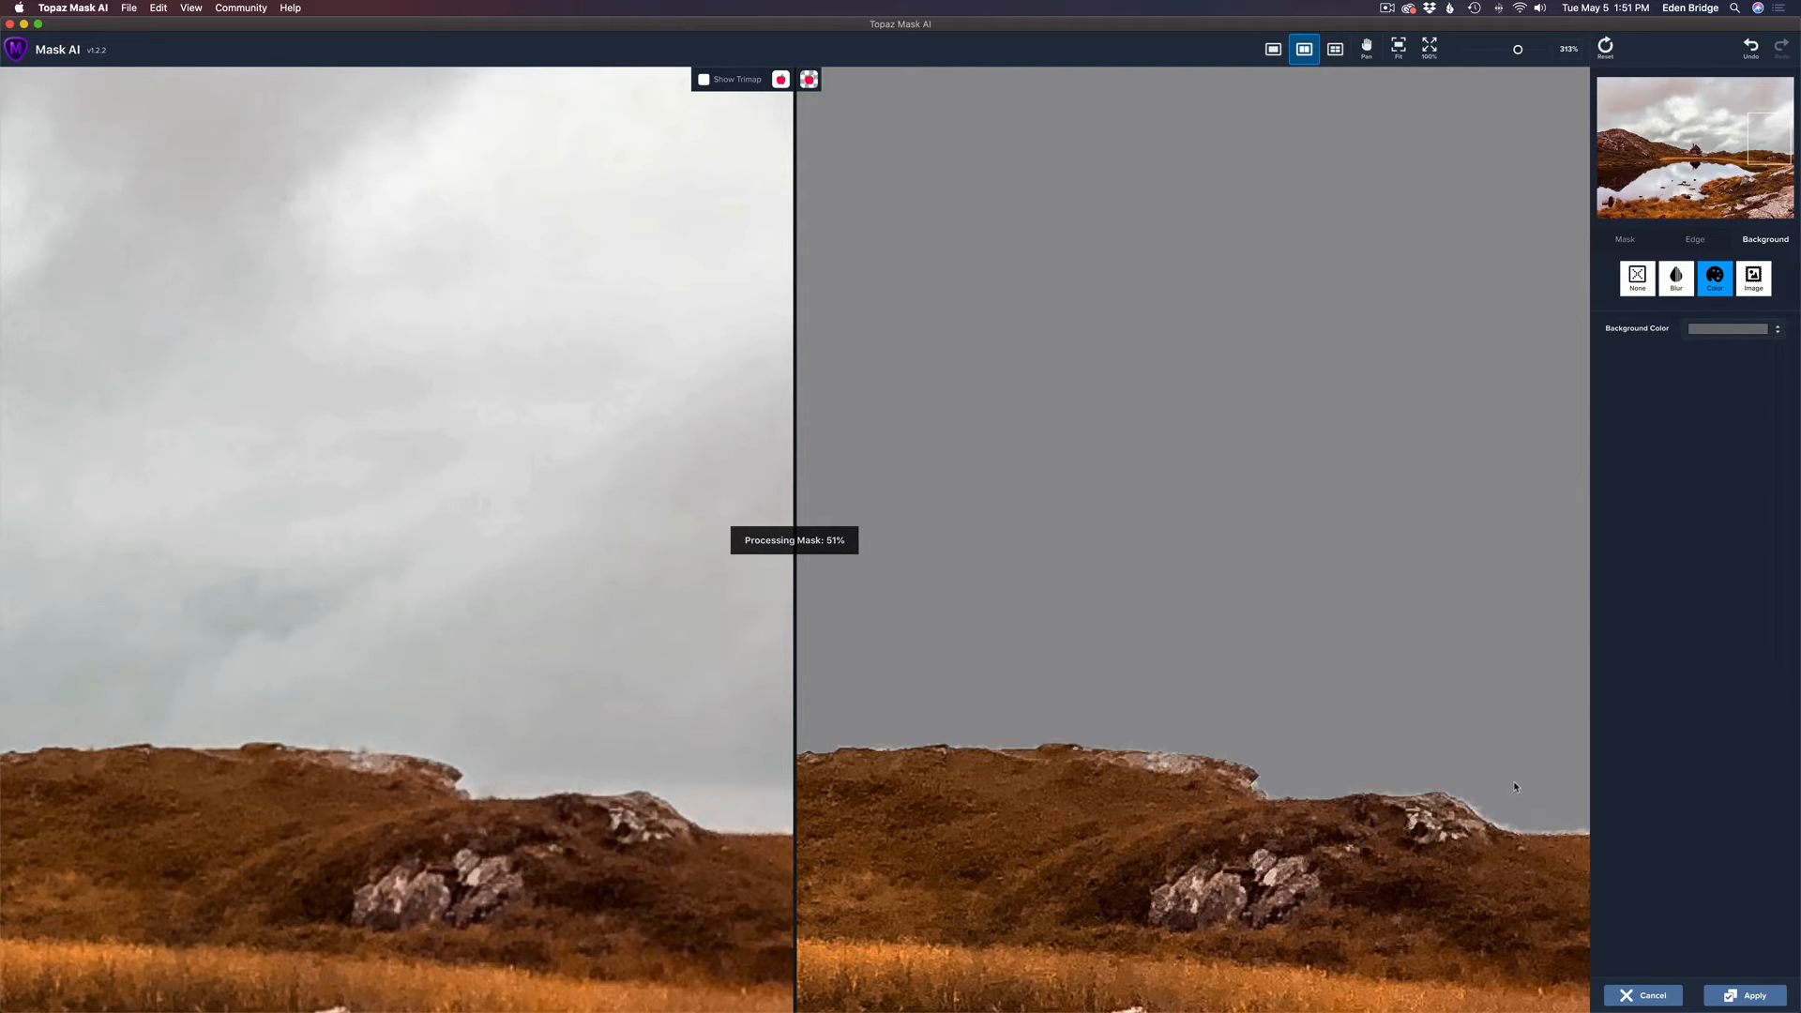
left_click(1256, 784)
Cut the last fringe along the low skyline at the photo's right edge and at the boulder mound's foot
key("space")
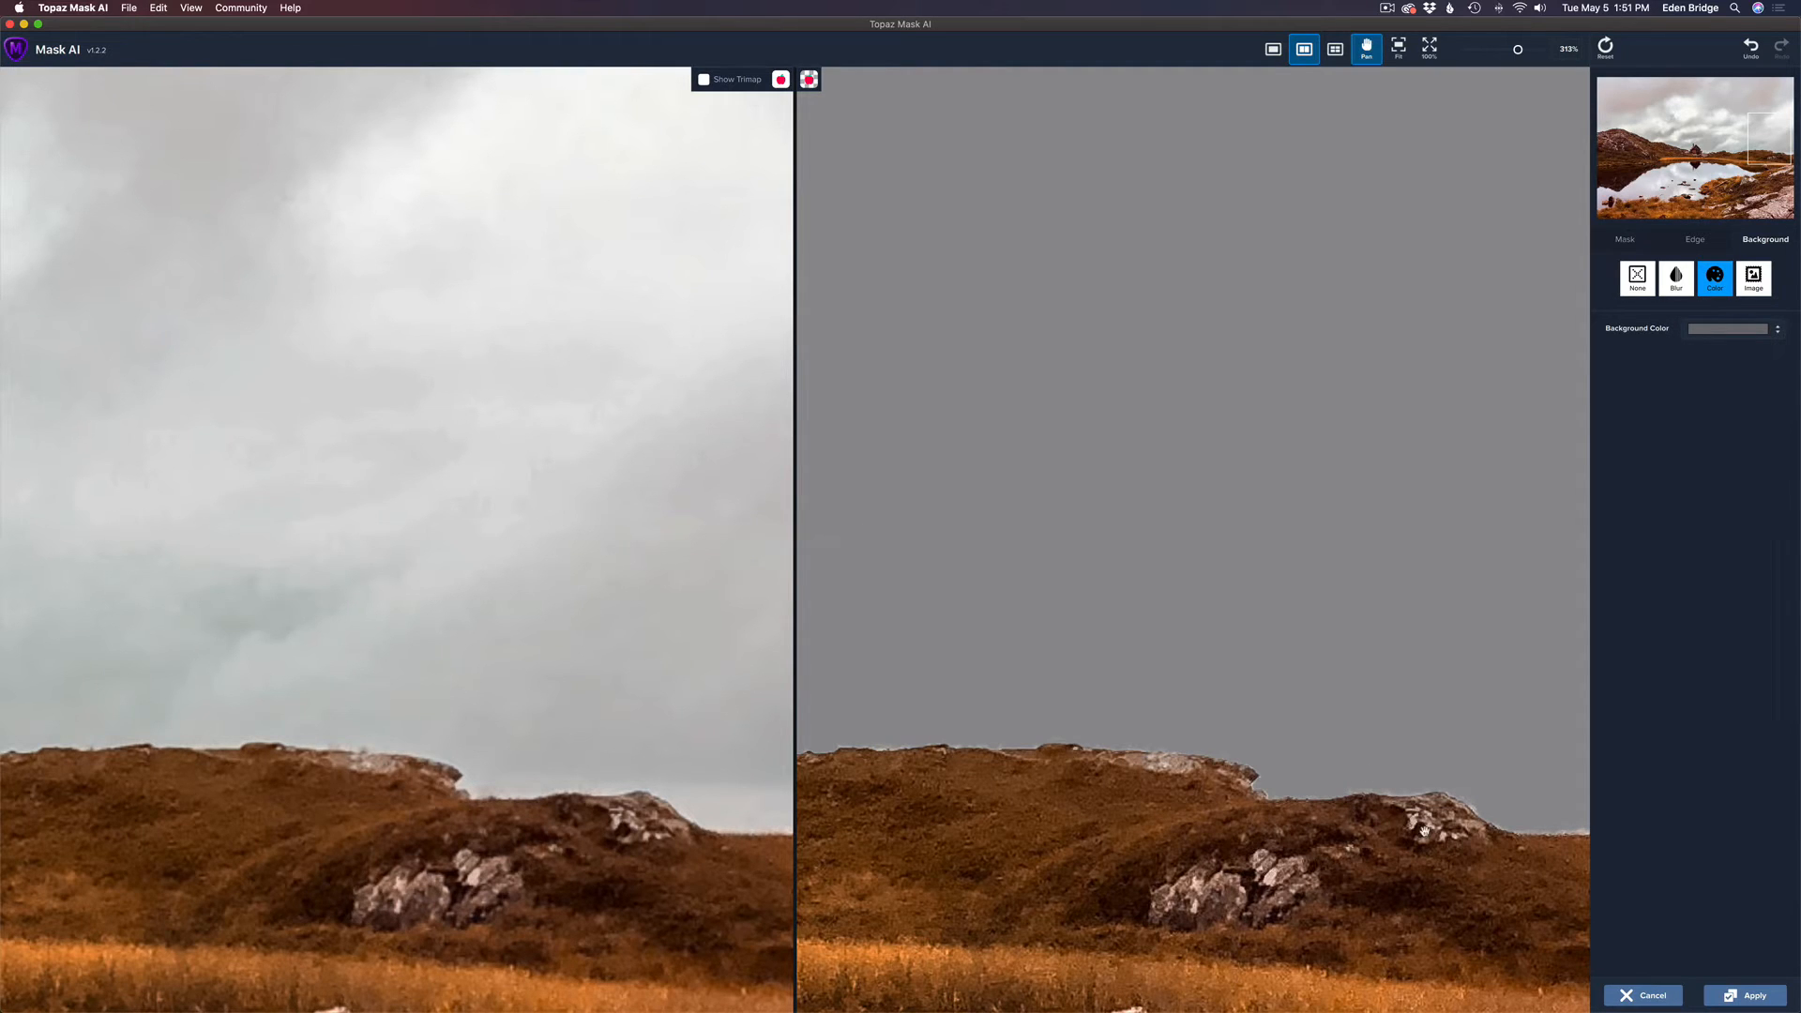
mouse_move(1424, 831)
left_mouse_down()
mouse_move(1370, 835)
mouse_move(1370, 821)
left_mouse_up()
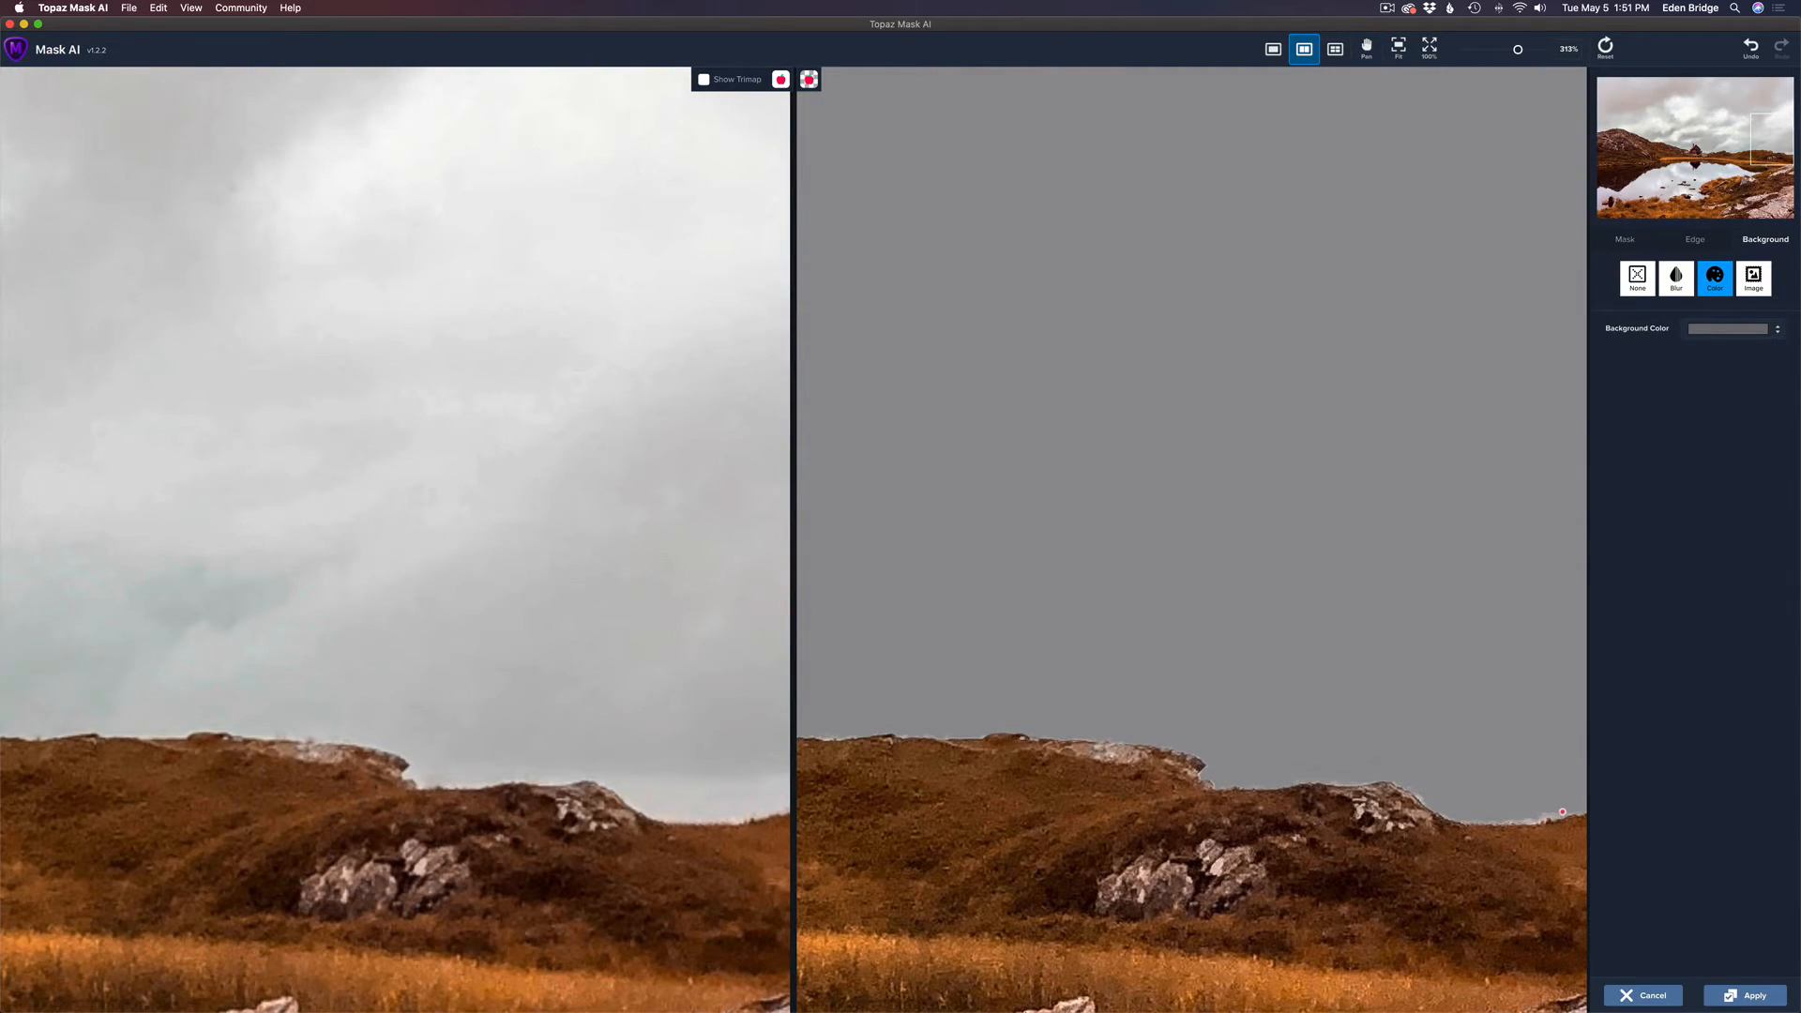
left_click_drag(1562, 811, 1529, 818)
left_click(1449, 812)
left_click(1420, 796)
scroll(1439, 695, "down", 10)
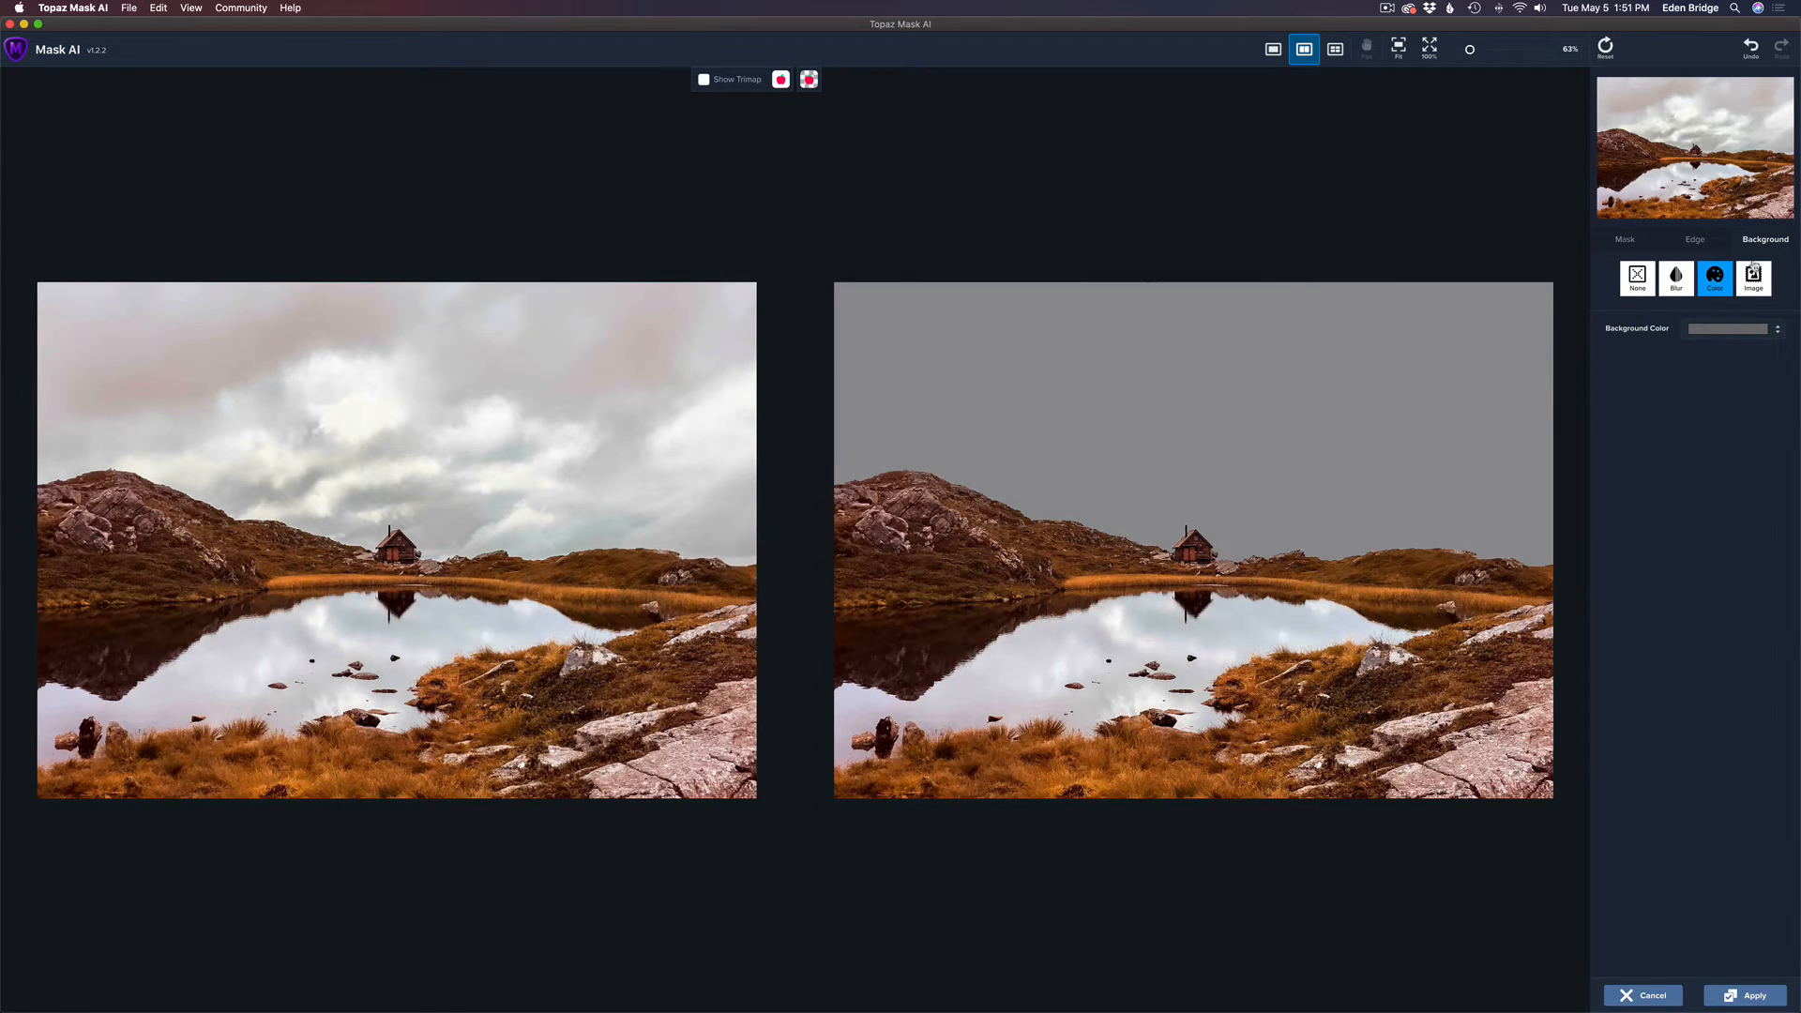
Apply the finished mask to the photo as a transparent image
left_click(1699, 242)
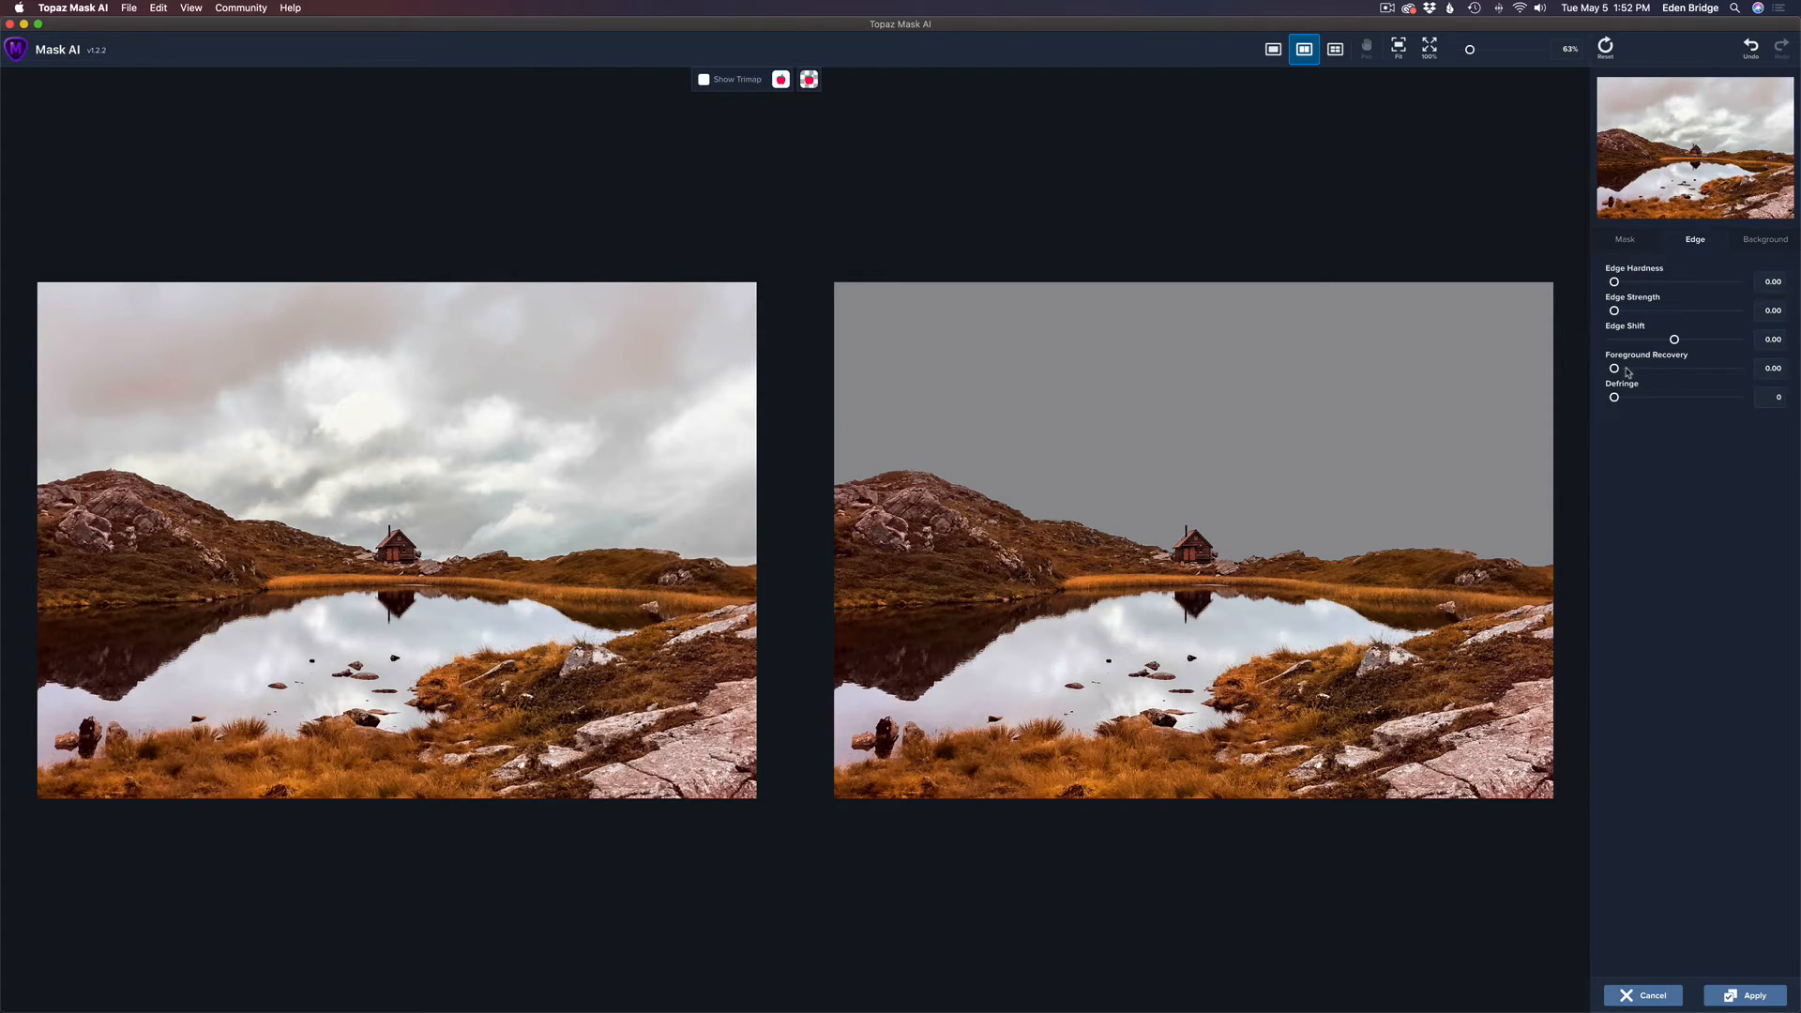
left_click(1624, 240)
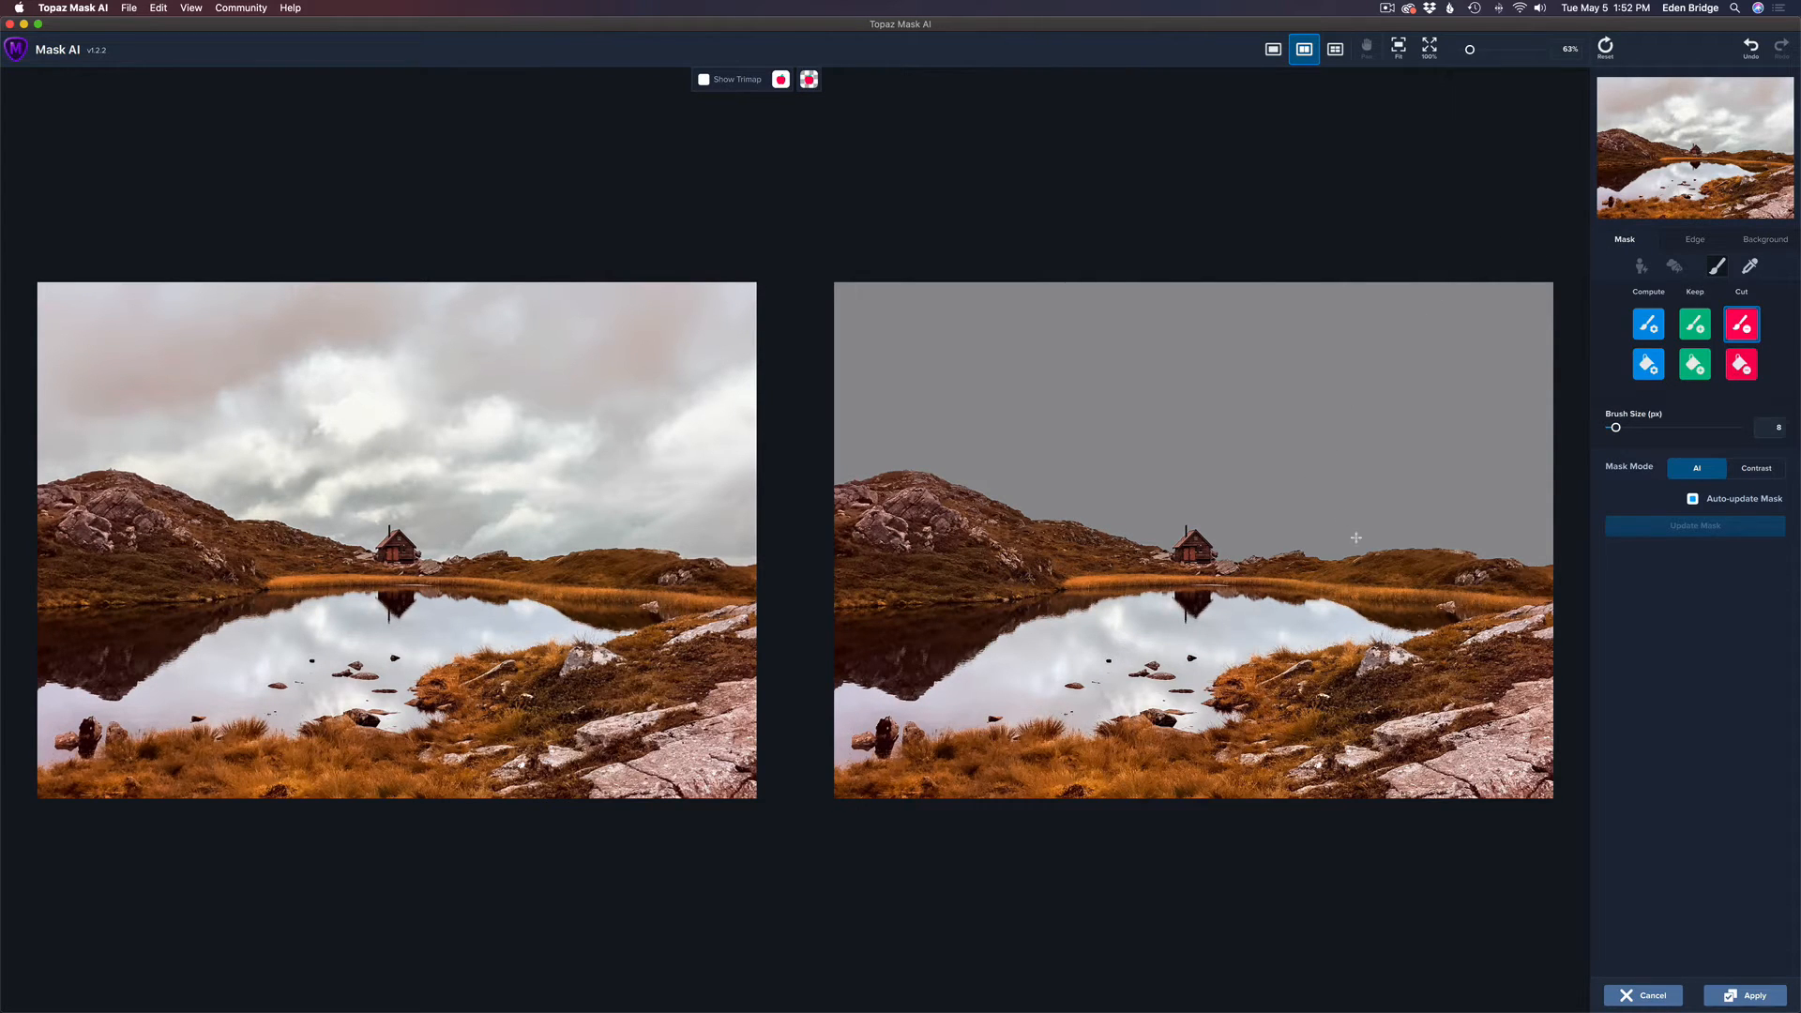
left_click(1746, 996)
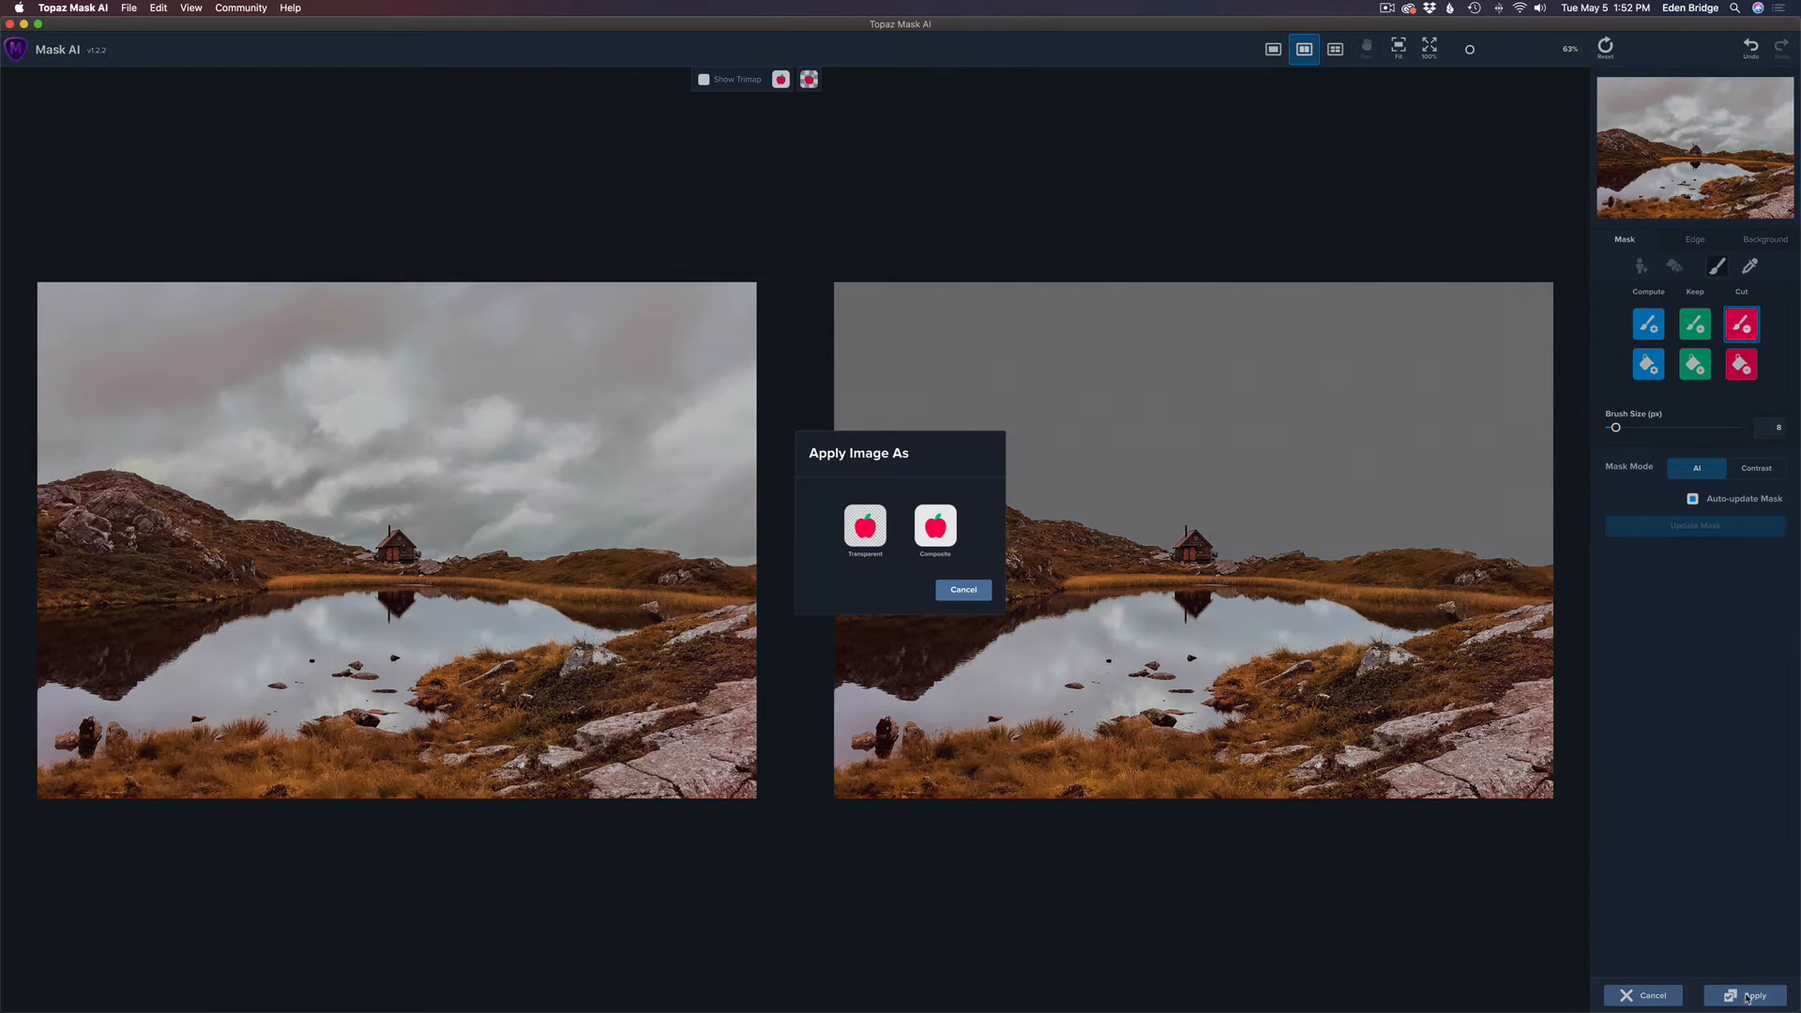
left_click(864, 529)
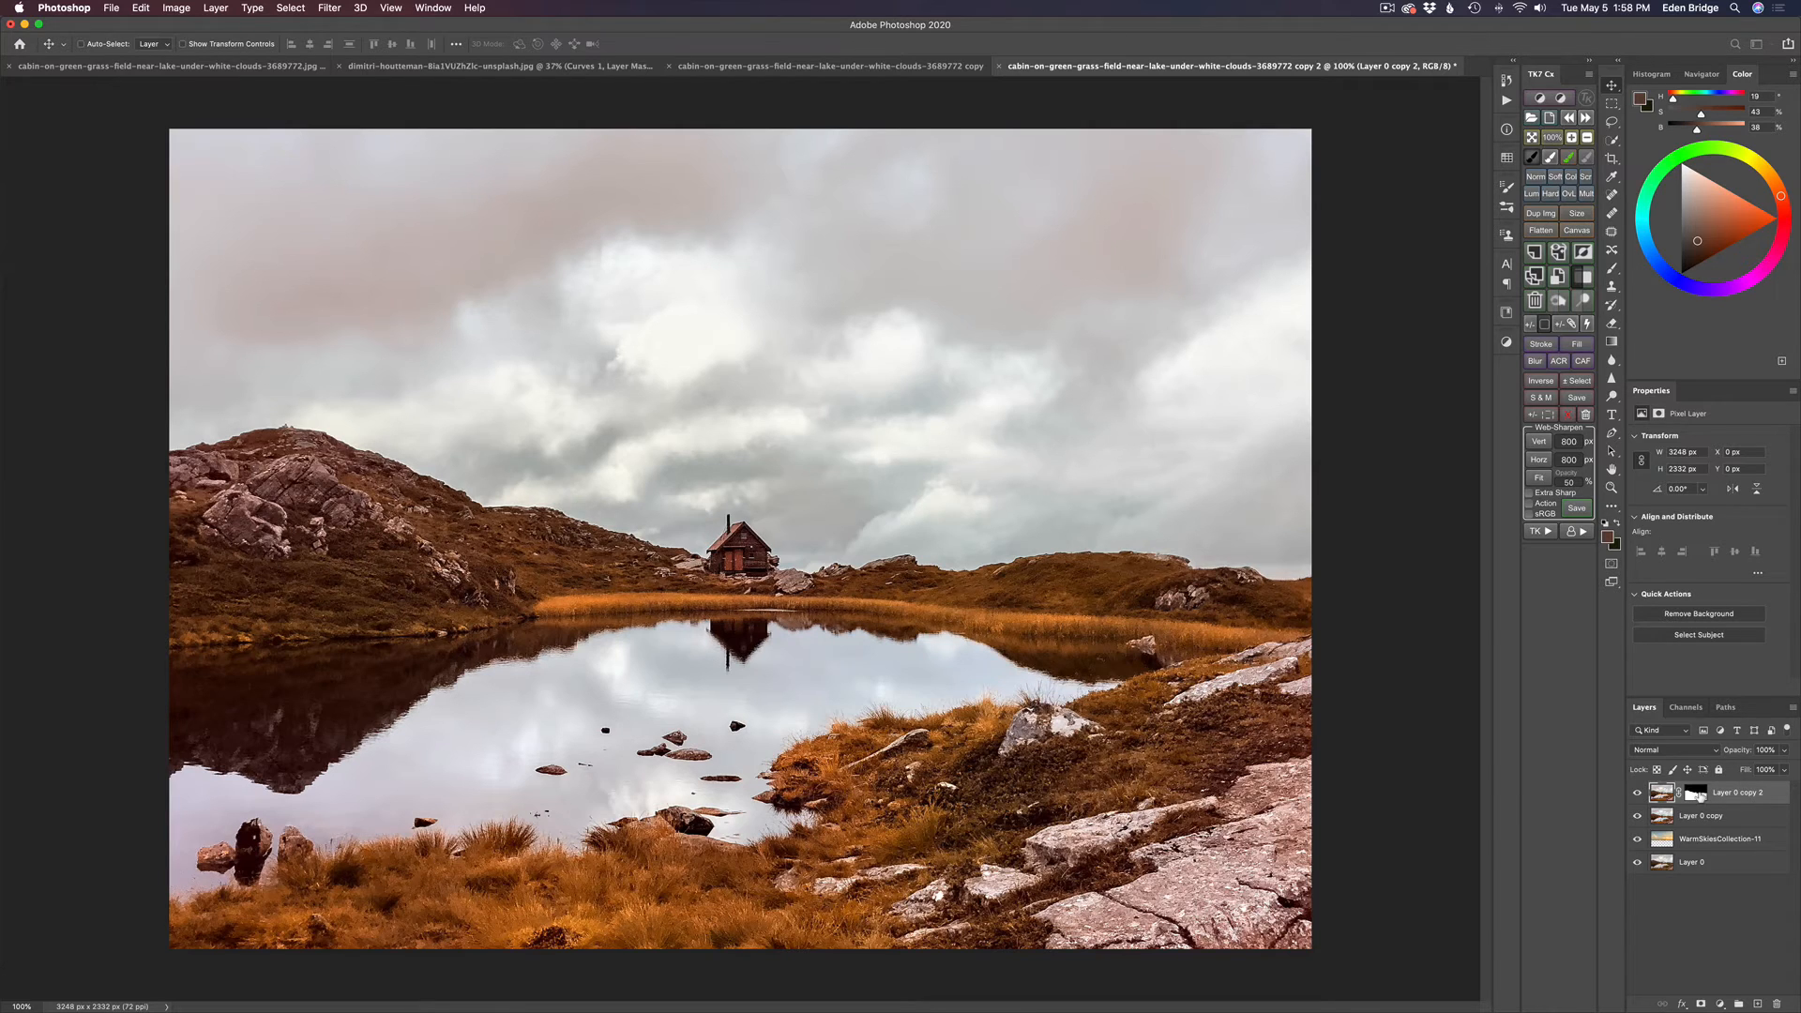
In Photoshop, delete the unmasked Layer 0 copy that covers the warm sky layer
left_click(1639, 819)
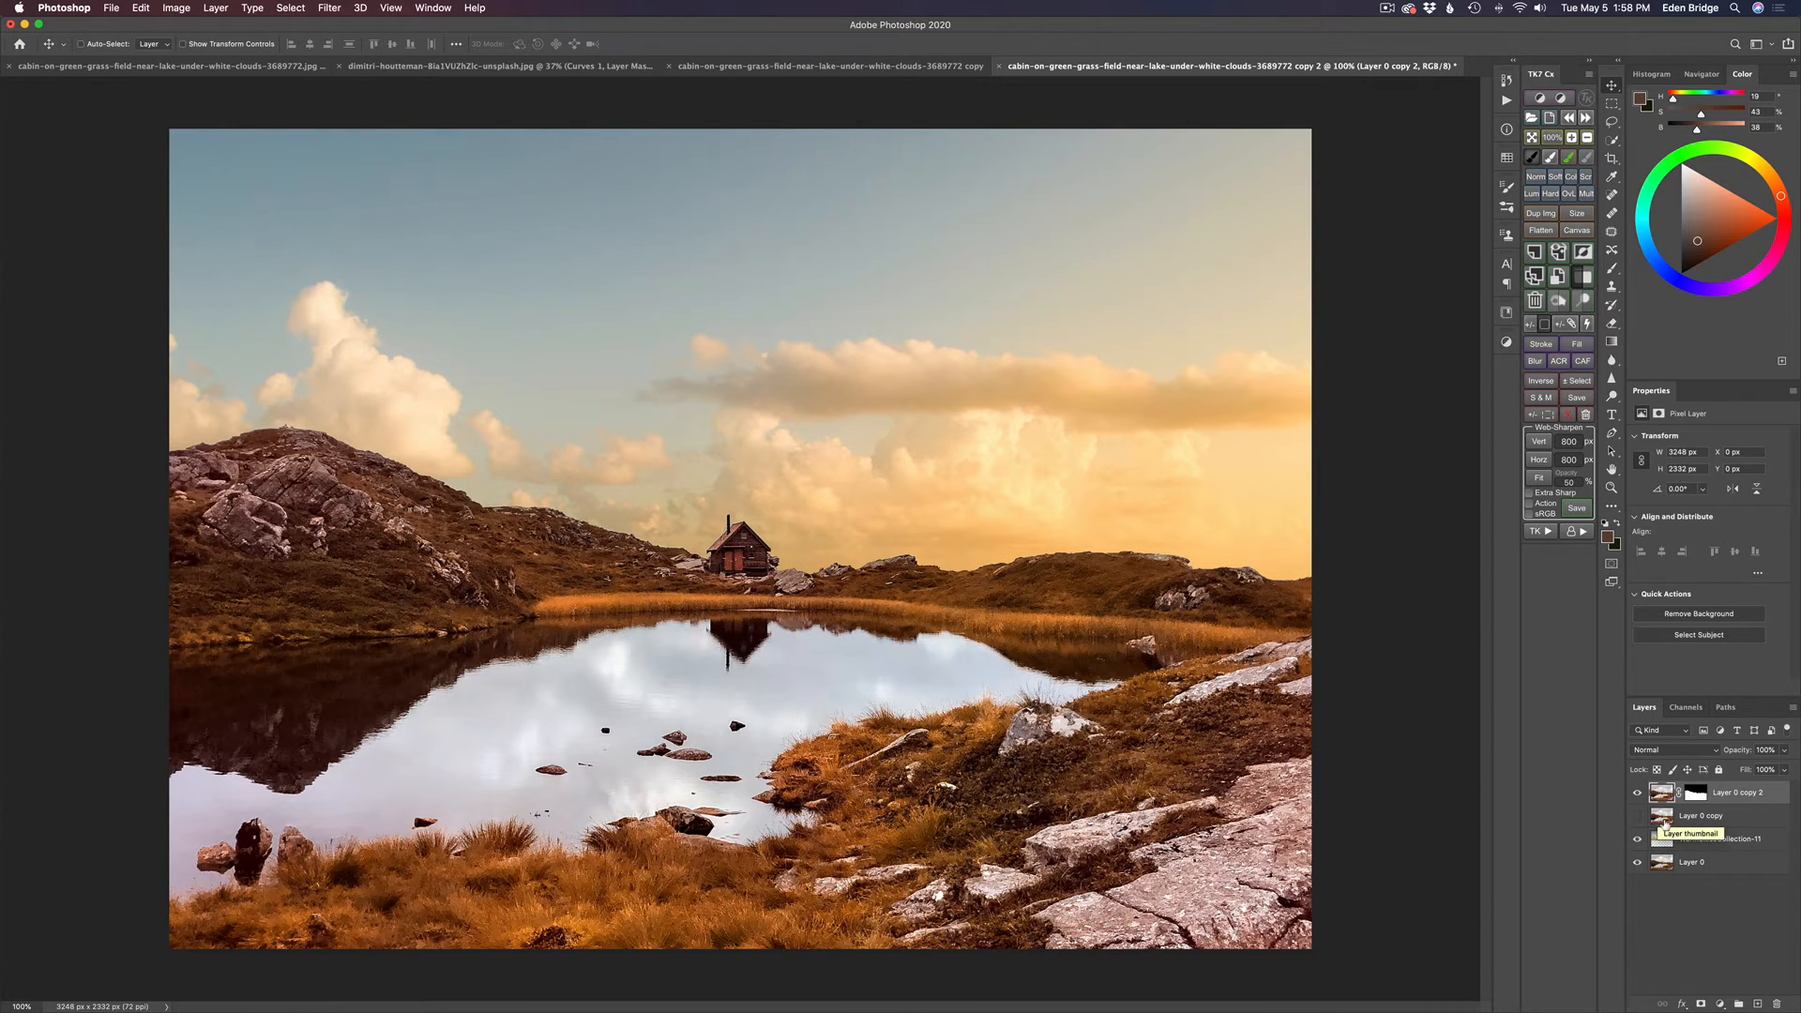
left_click(1663, 816)
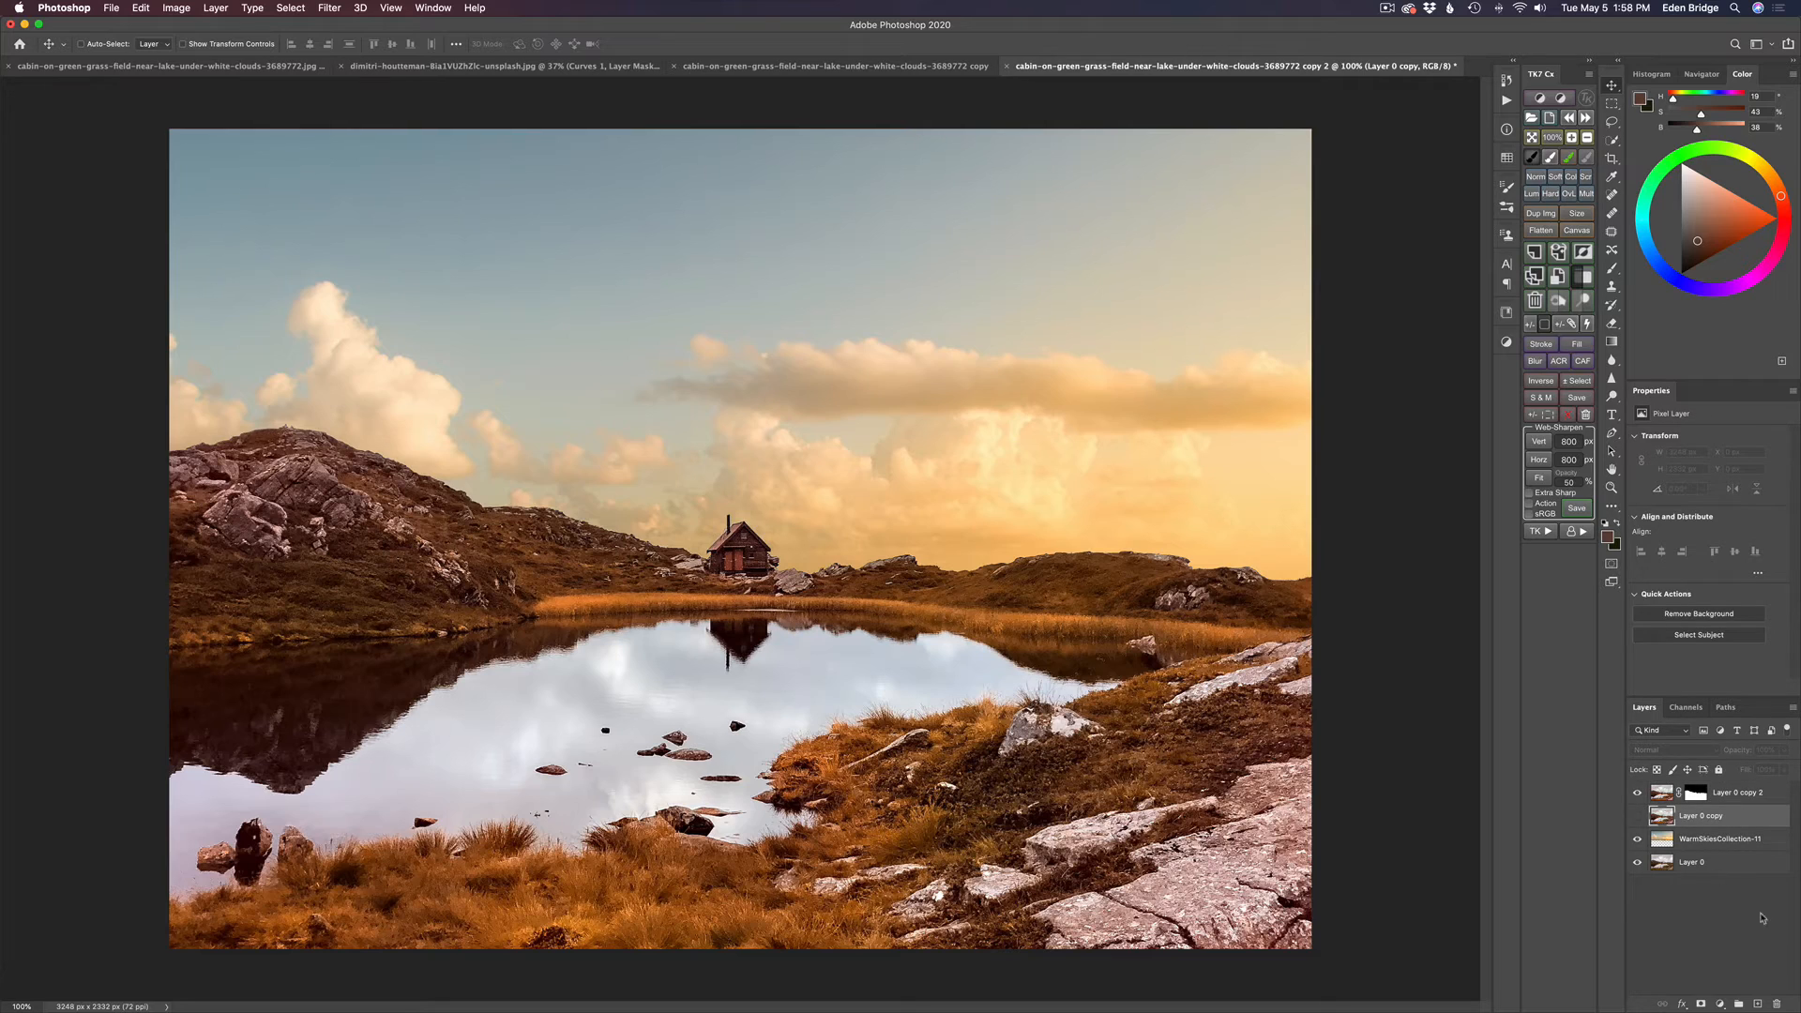
left_click(1775, 1004)
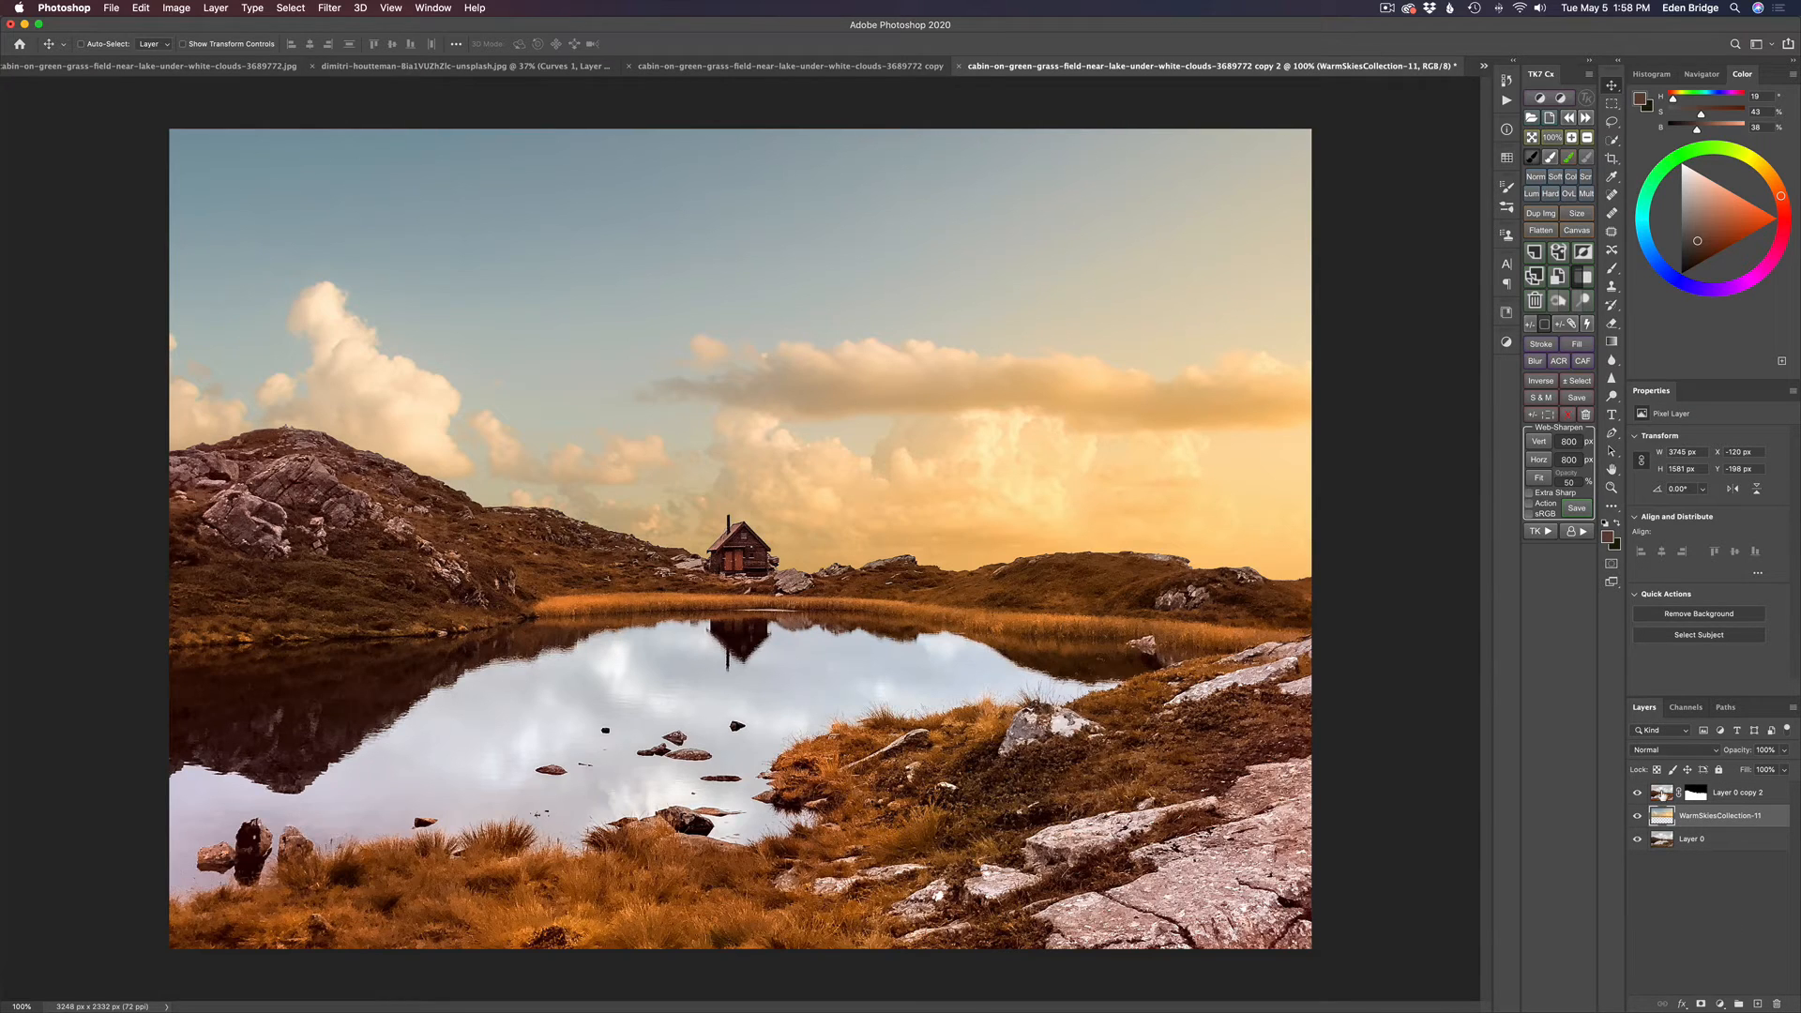
Run Color Decontaminate on the image of Layer 0 copy 2, with the layer's image selected rather than its mask
left_click(1662, 793)
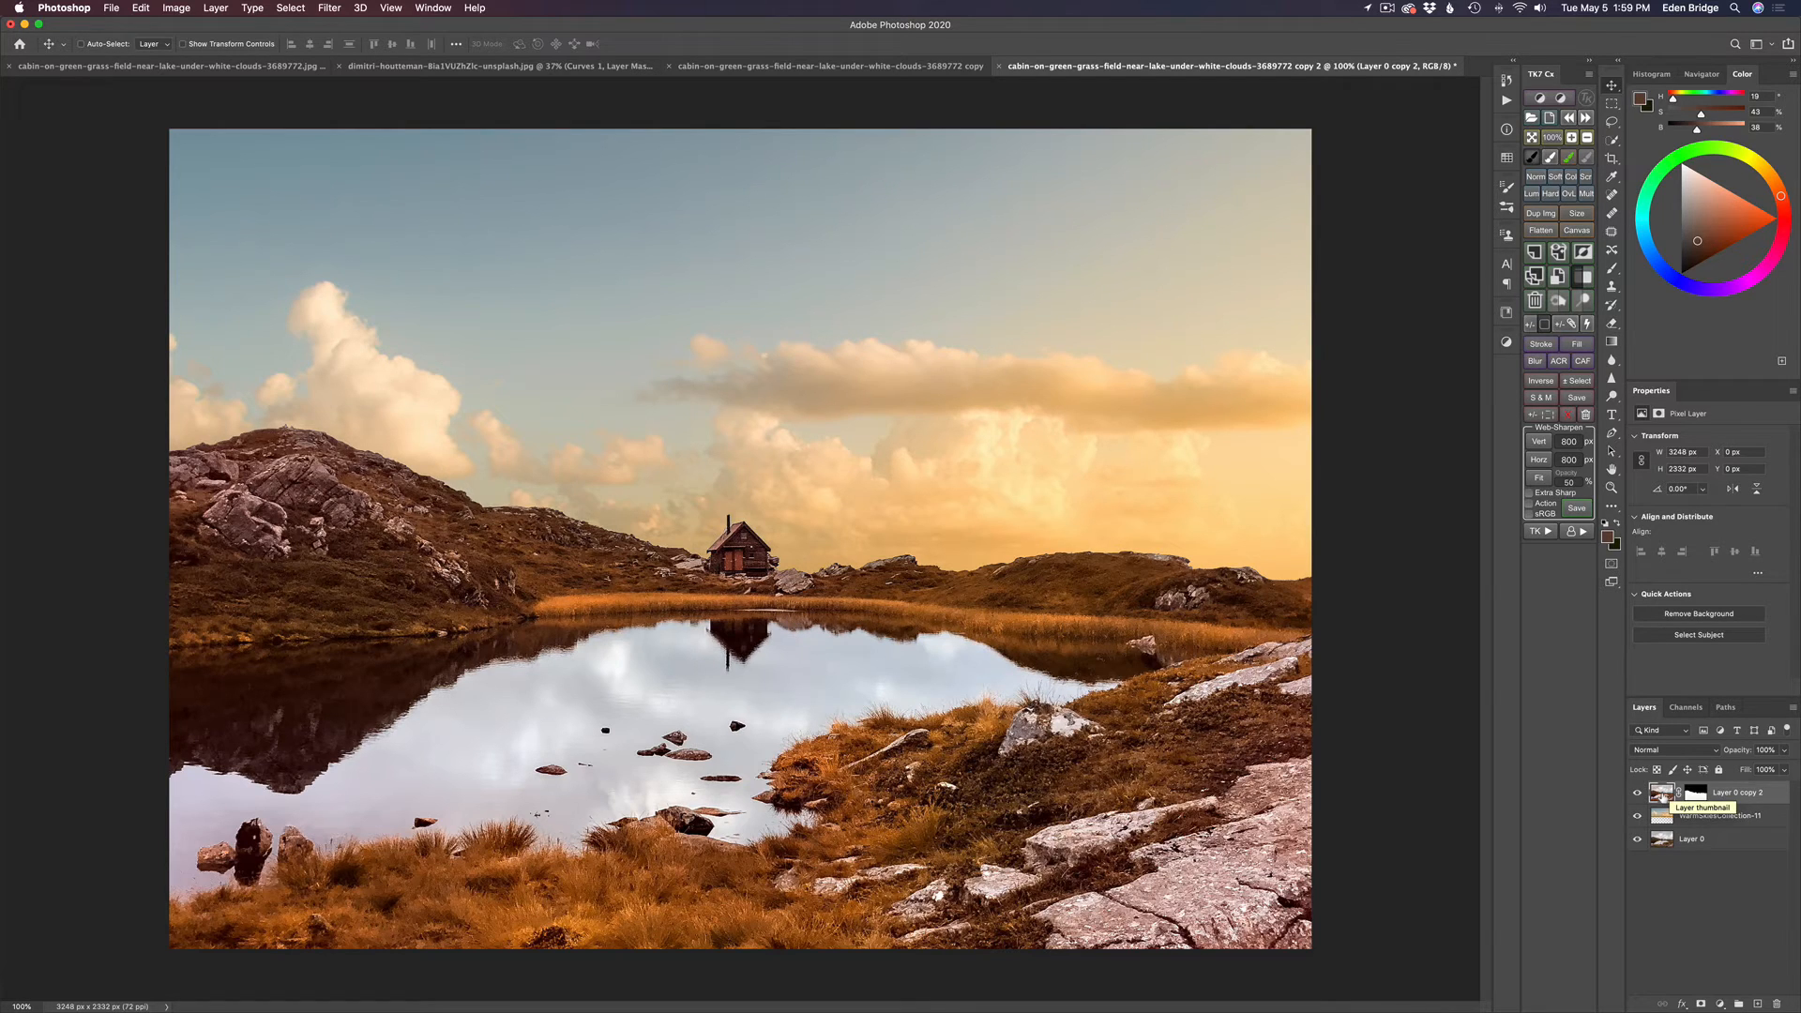
left_click(1694, 793)
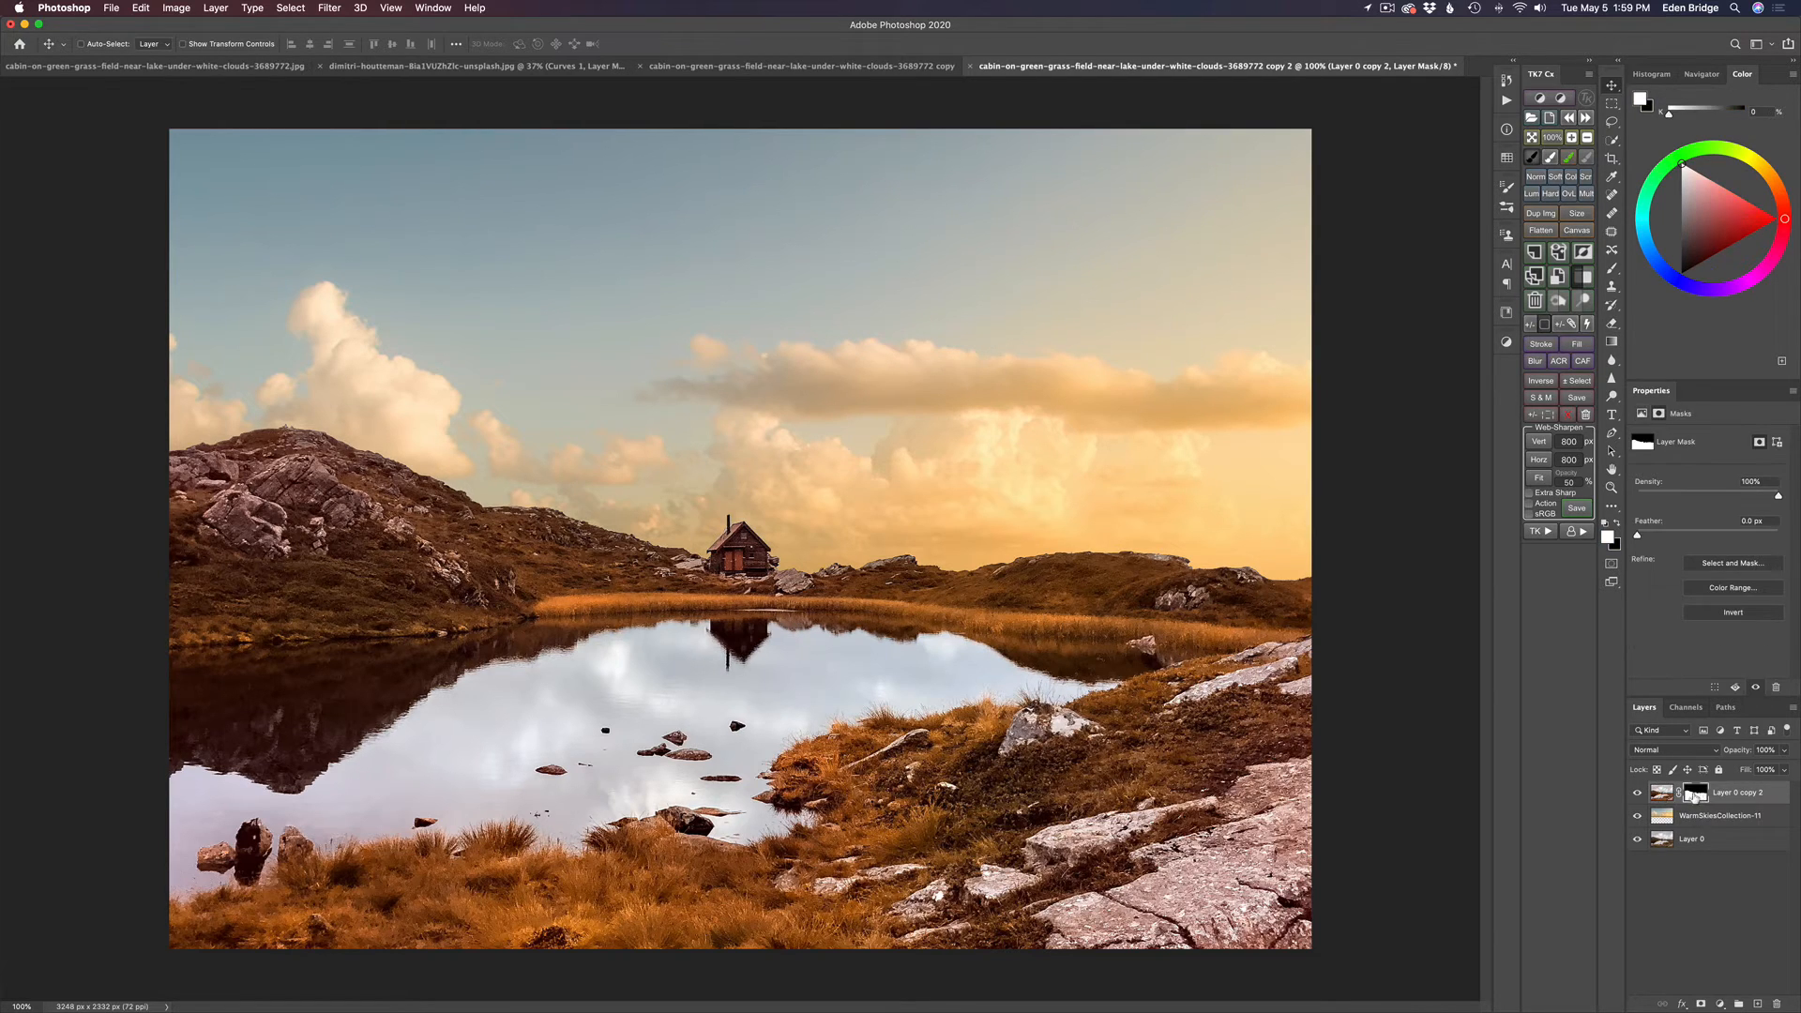
left_click(1662, 795)
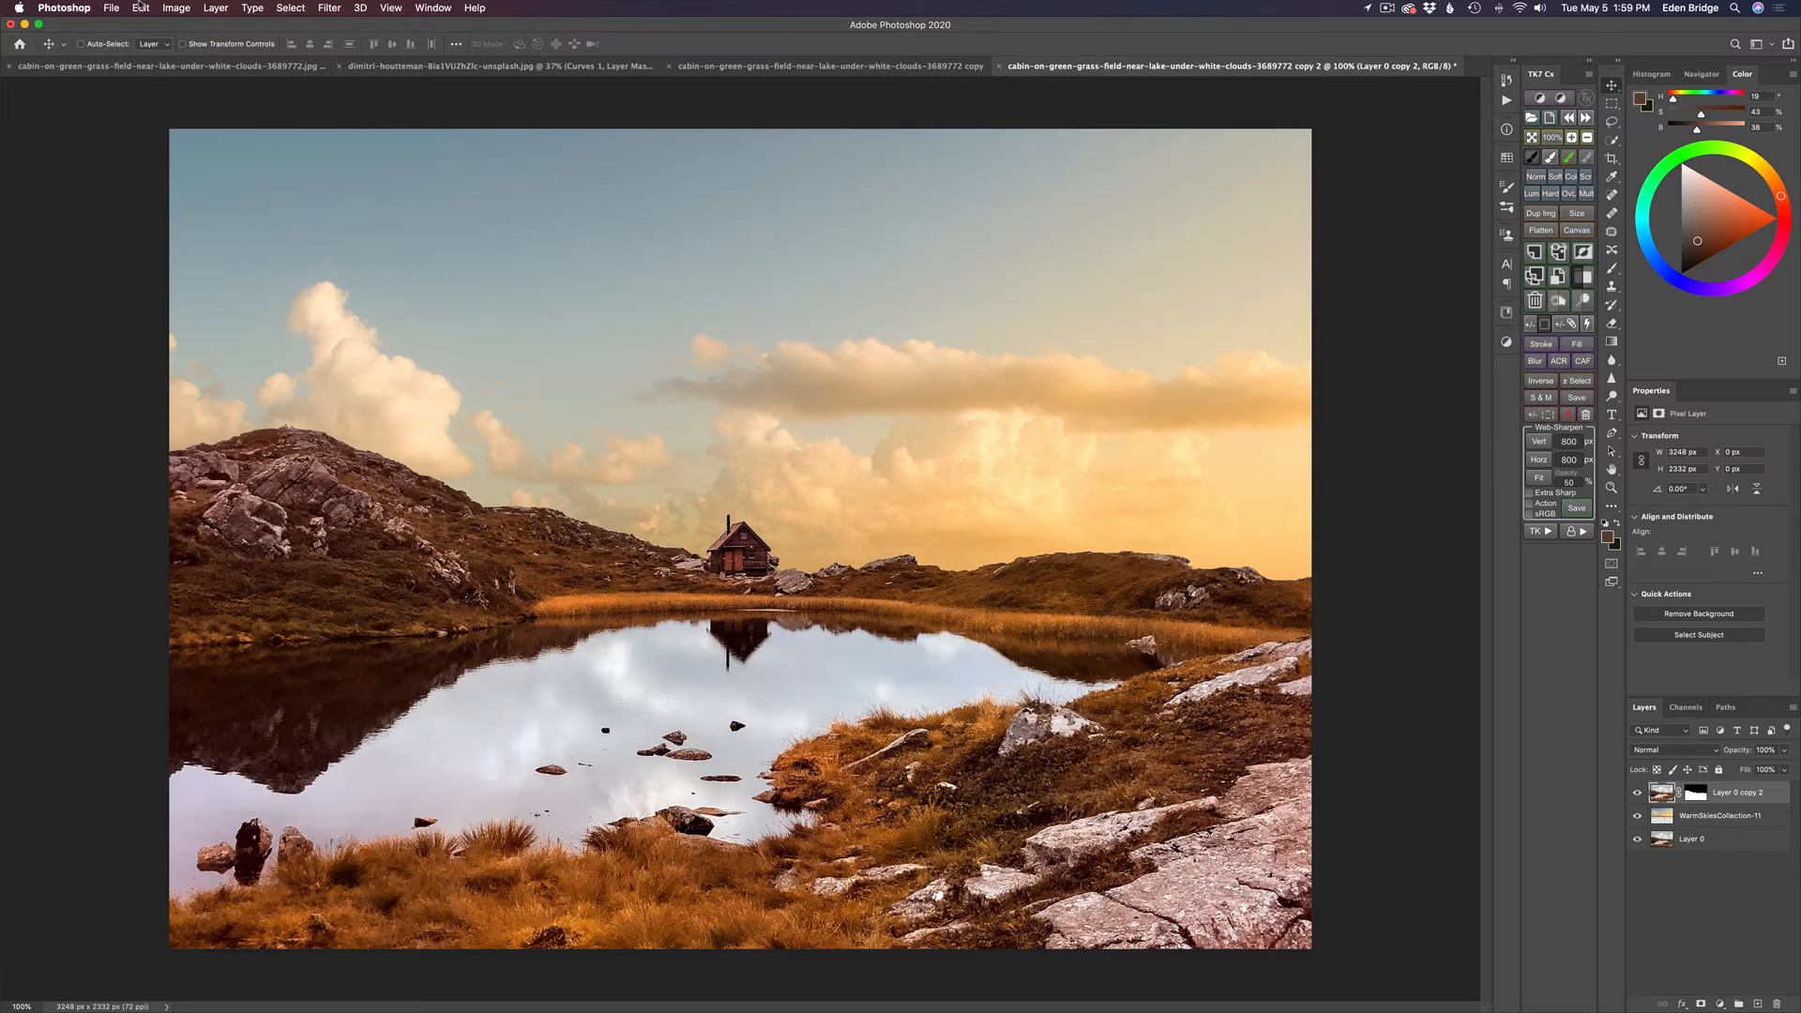
left_click(211, 8)
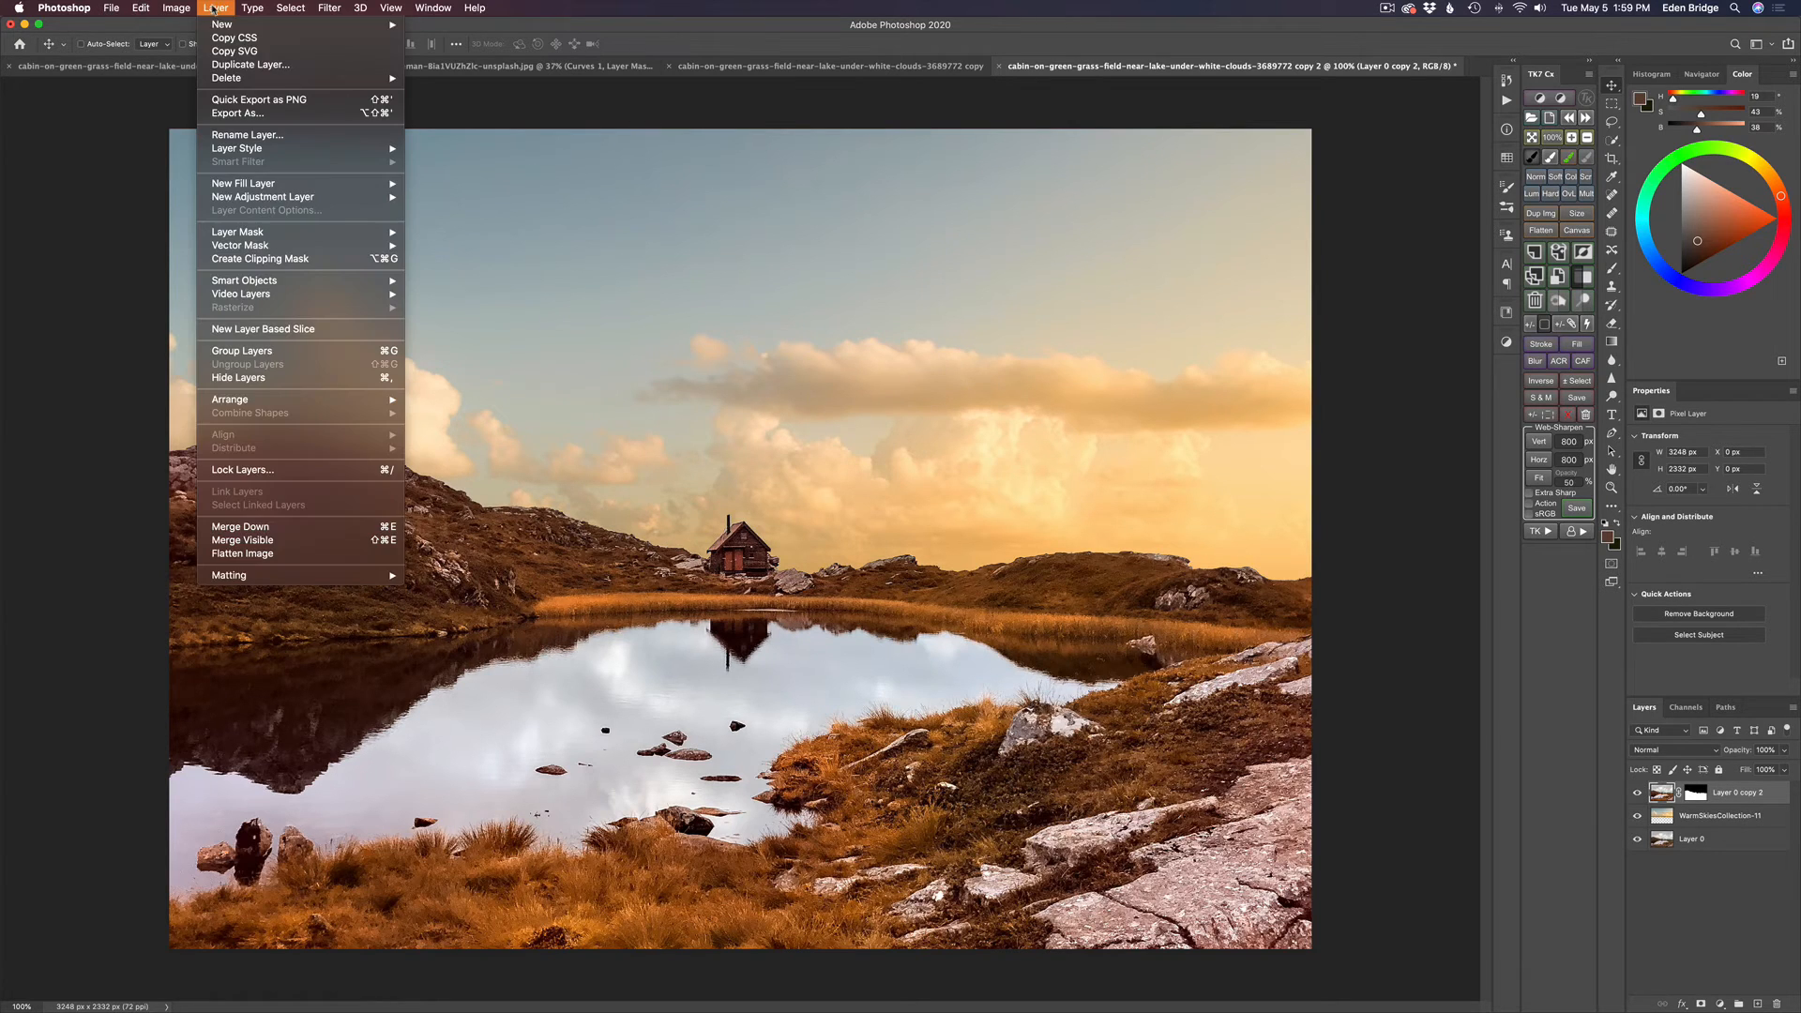
mouse_move(297, 576)
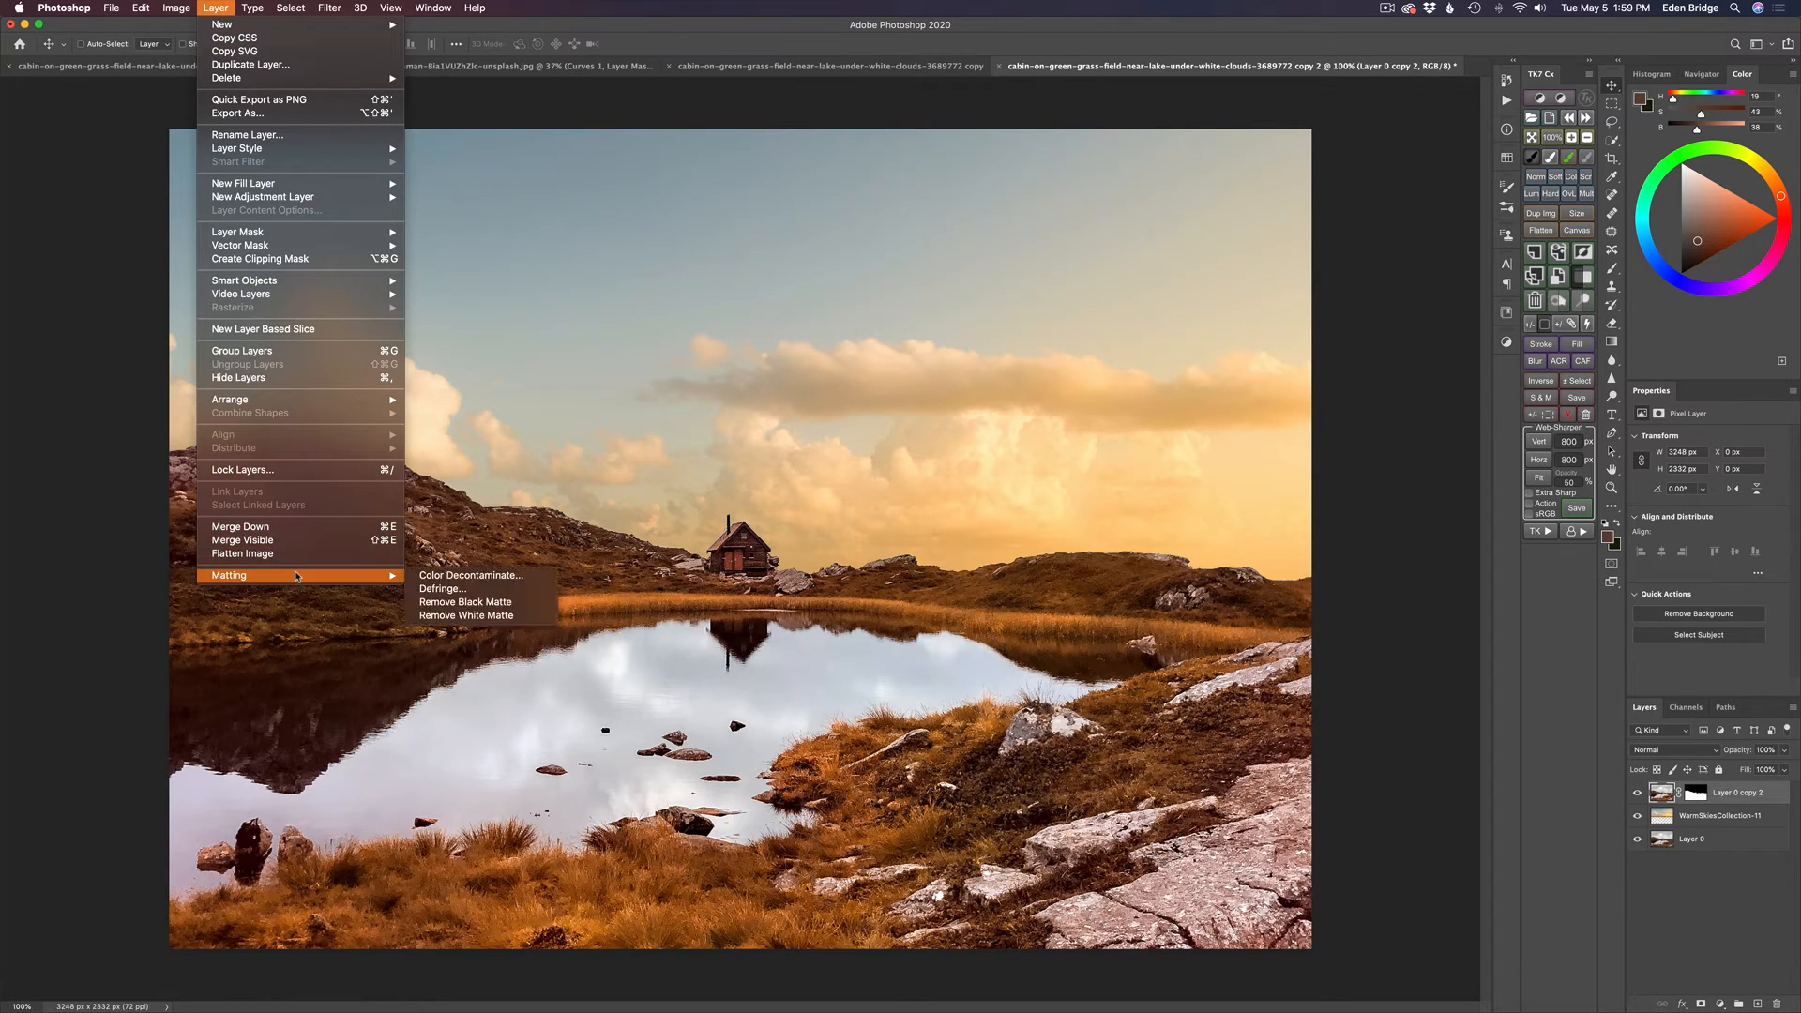
left_click(455, 577)
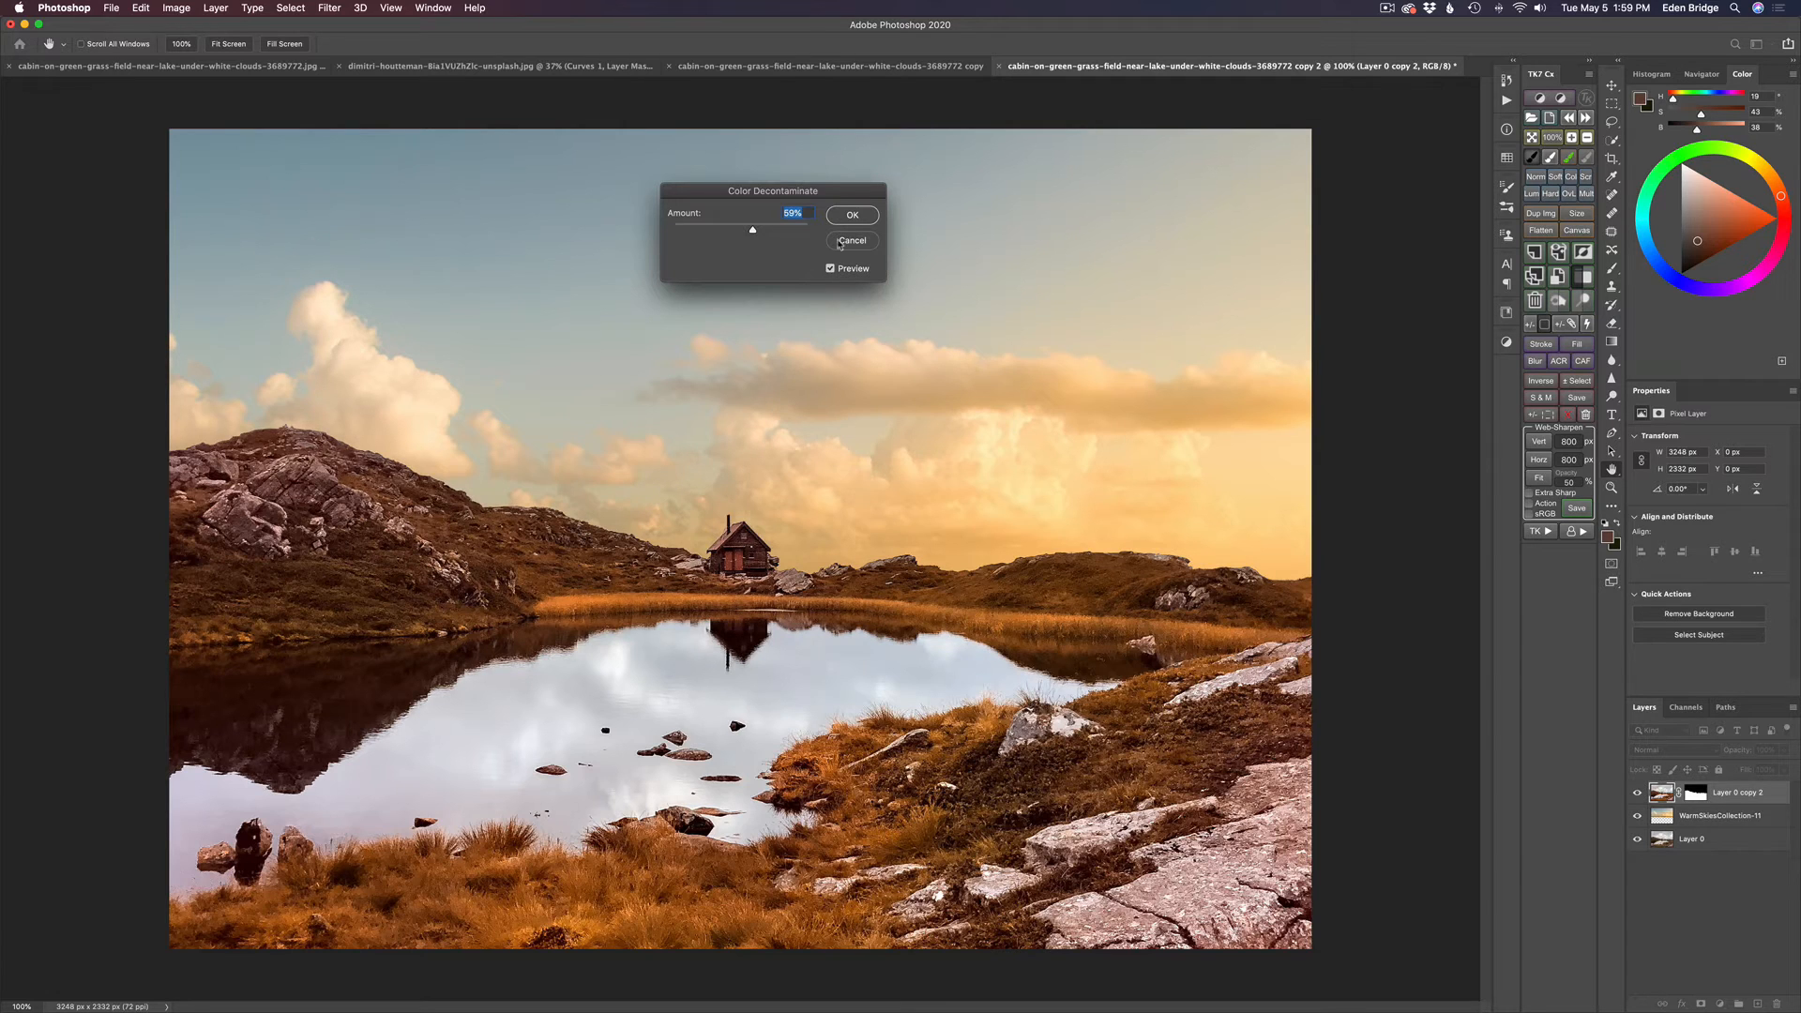
key("Return")
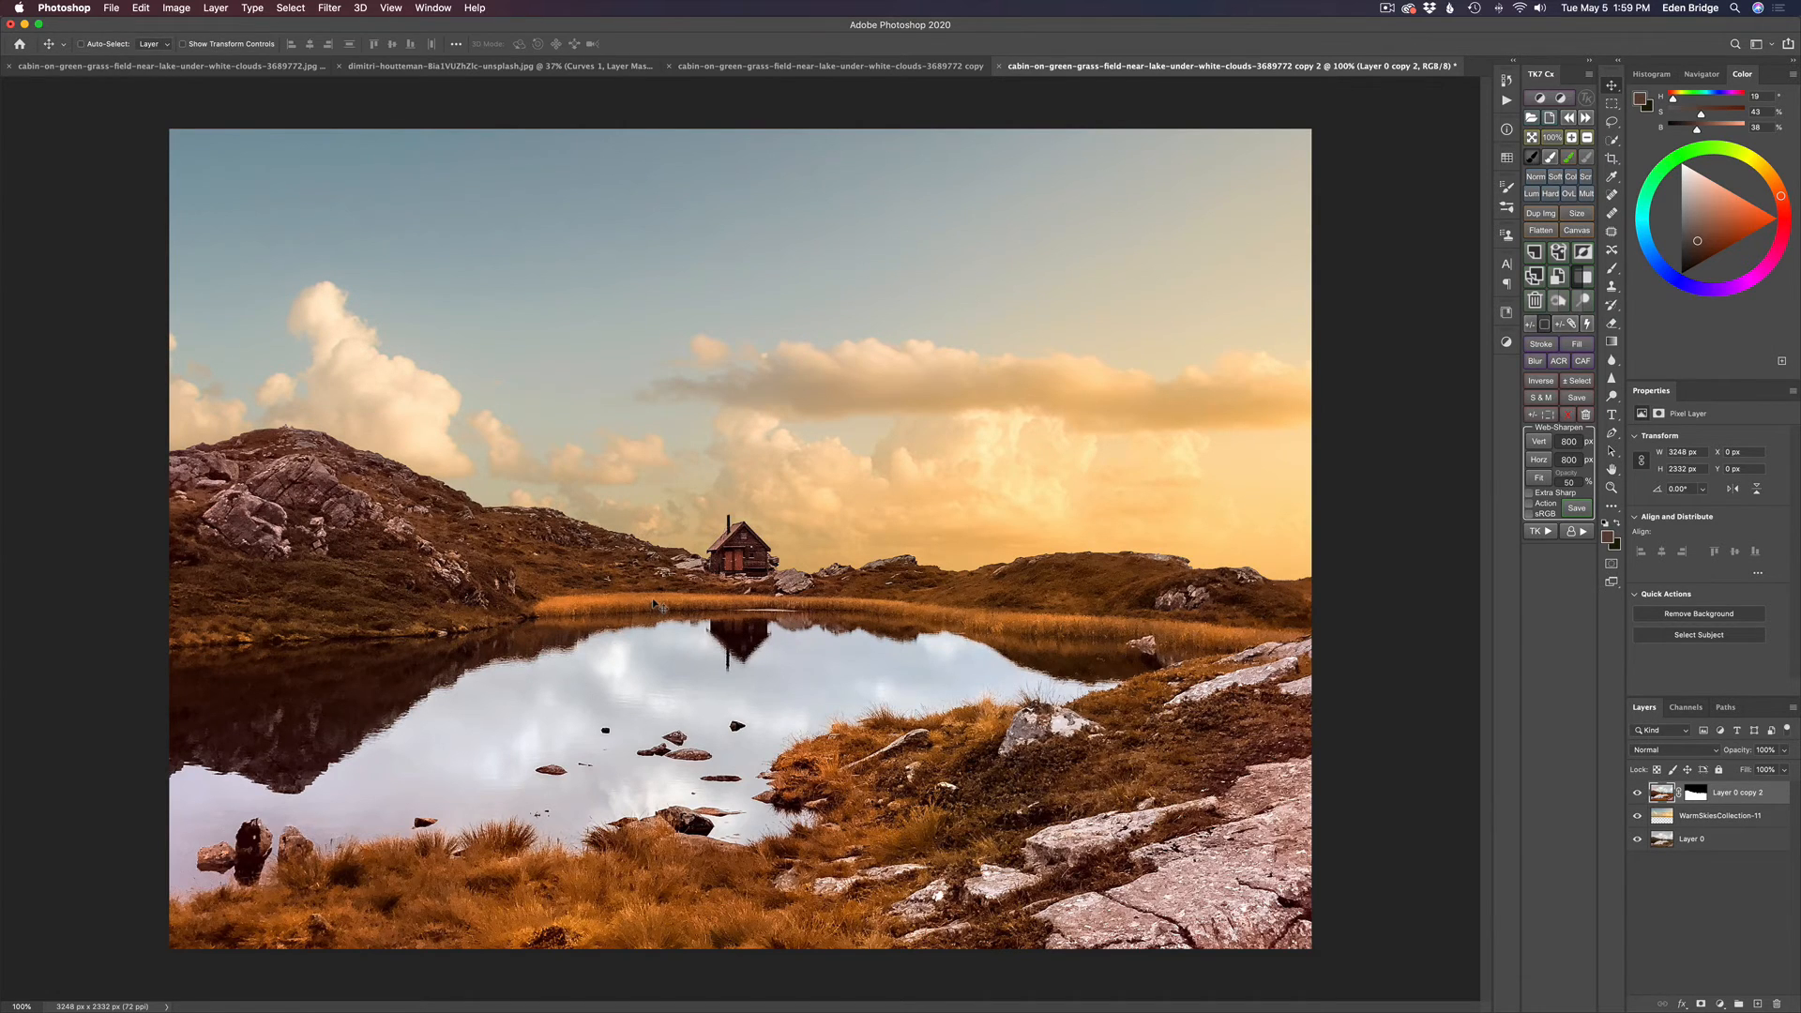
Apply Color Decontaminate at 58% to Layer 0 copy 2, checking the hill and cabin edges at different amounts
key("super+equal")
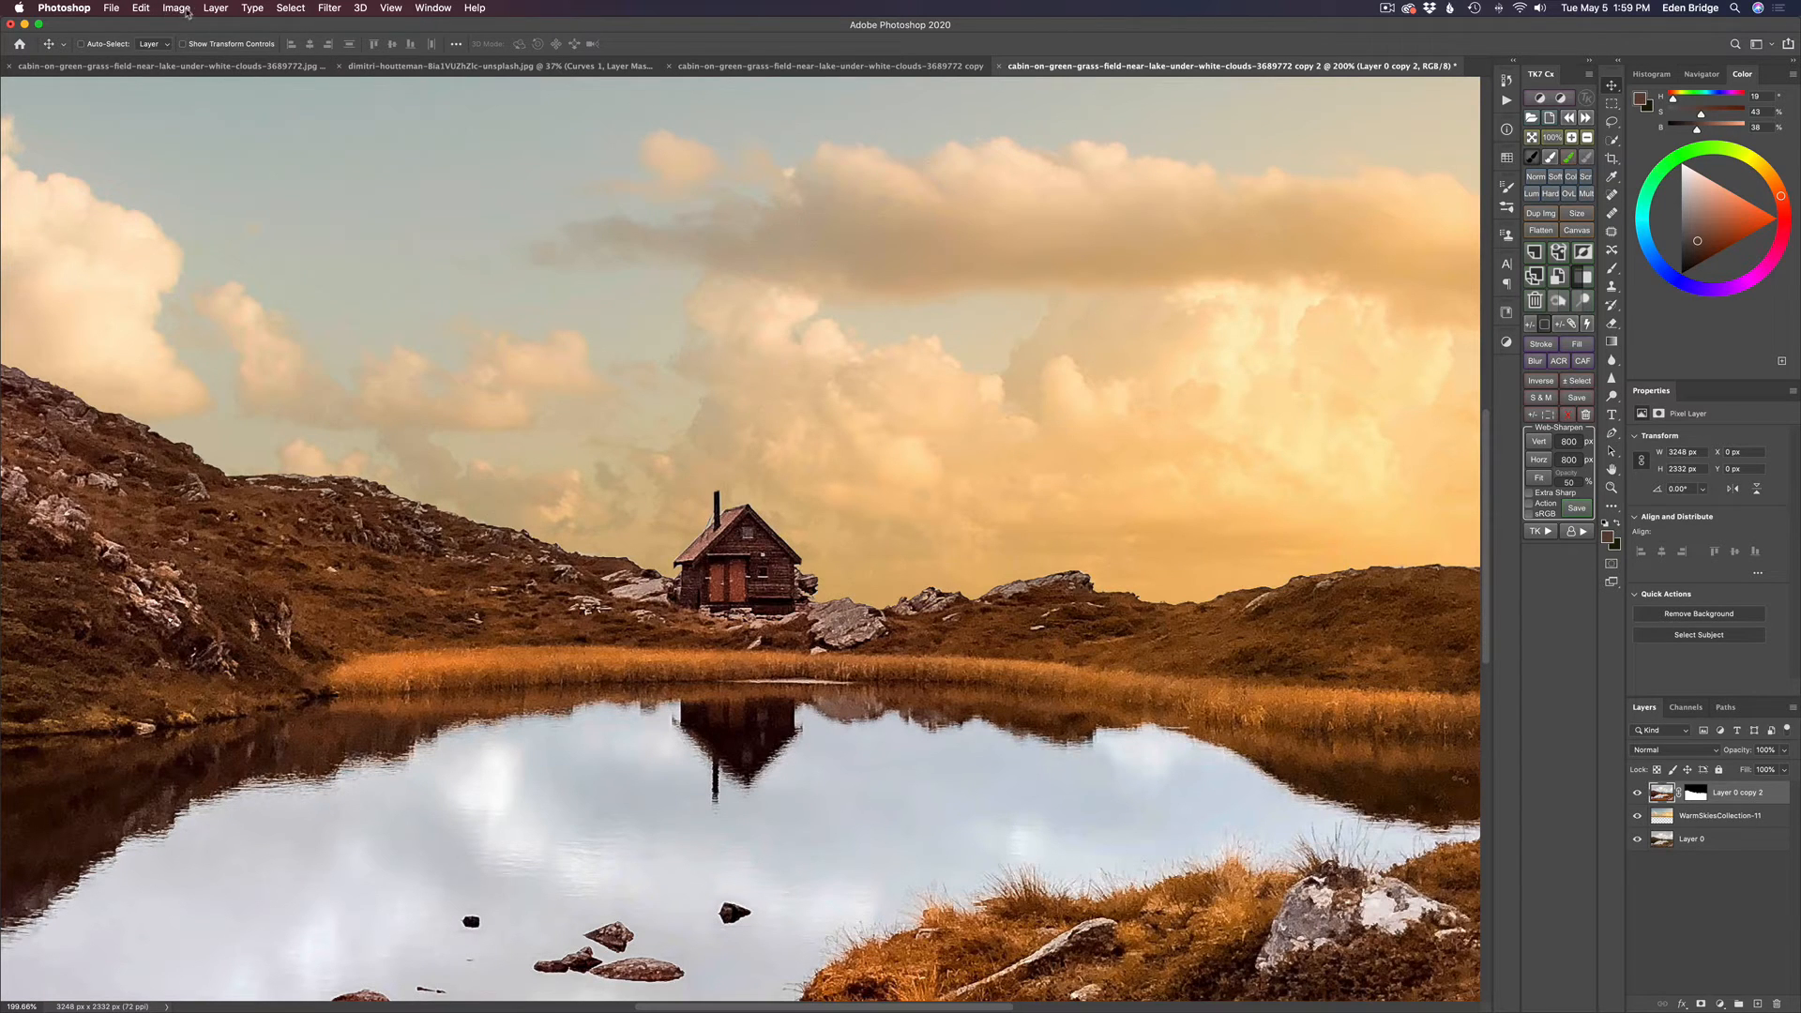
left_click(214, 7)
mouse_move(338, 575)
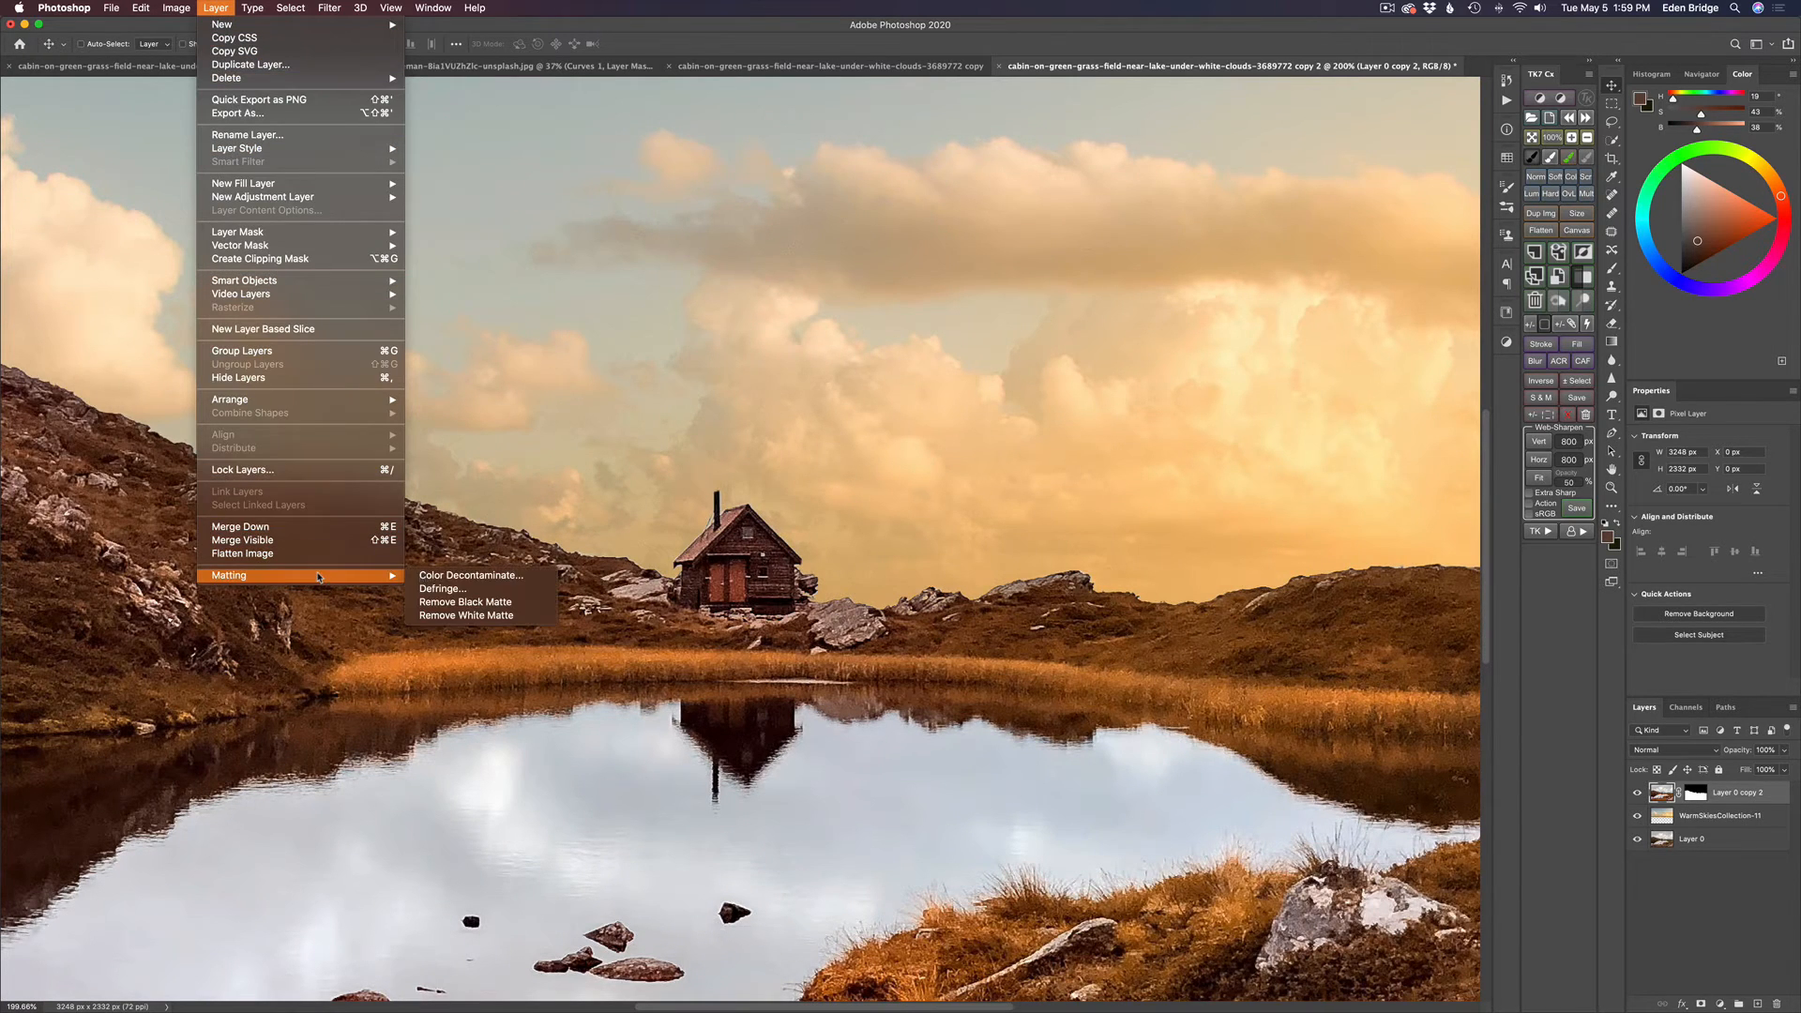
left_click(451, 577)
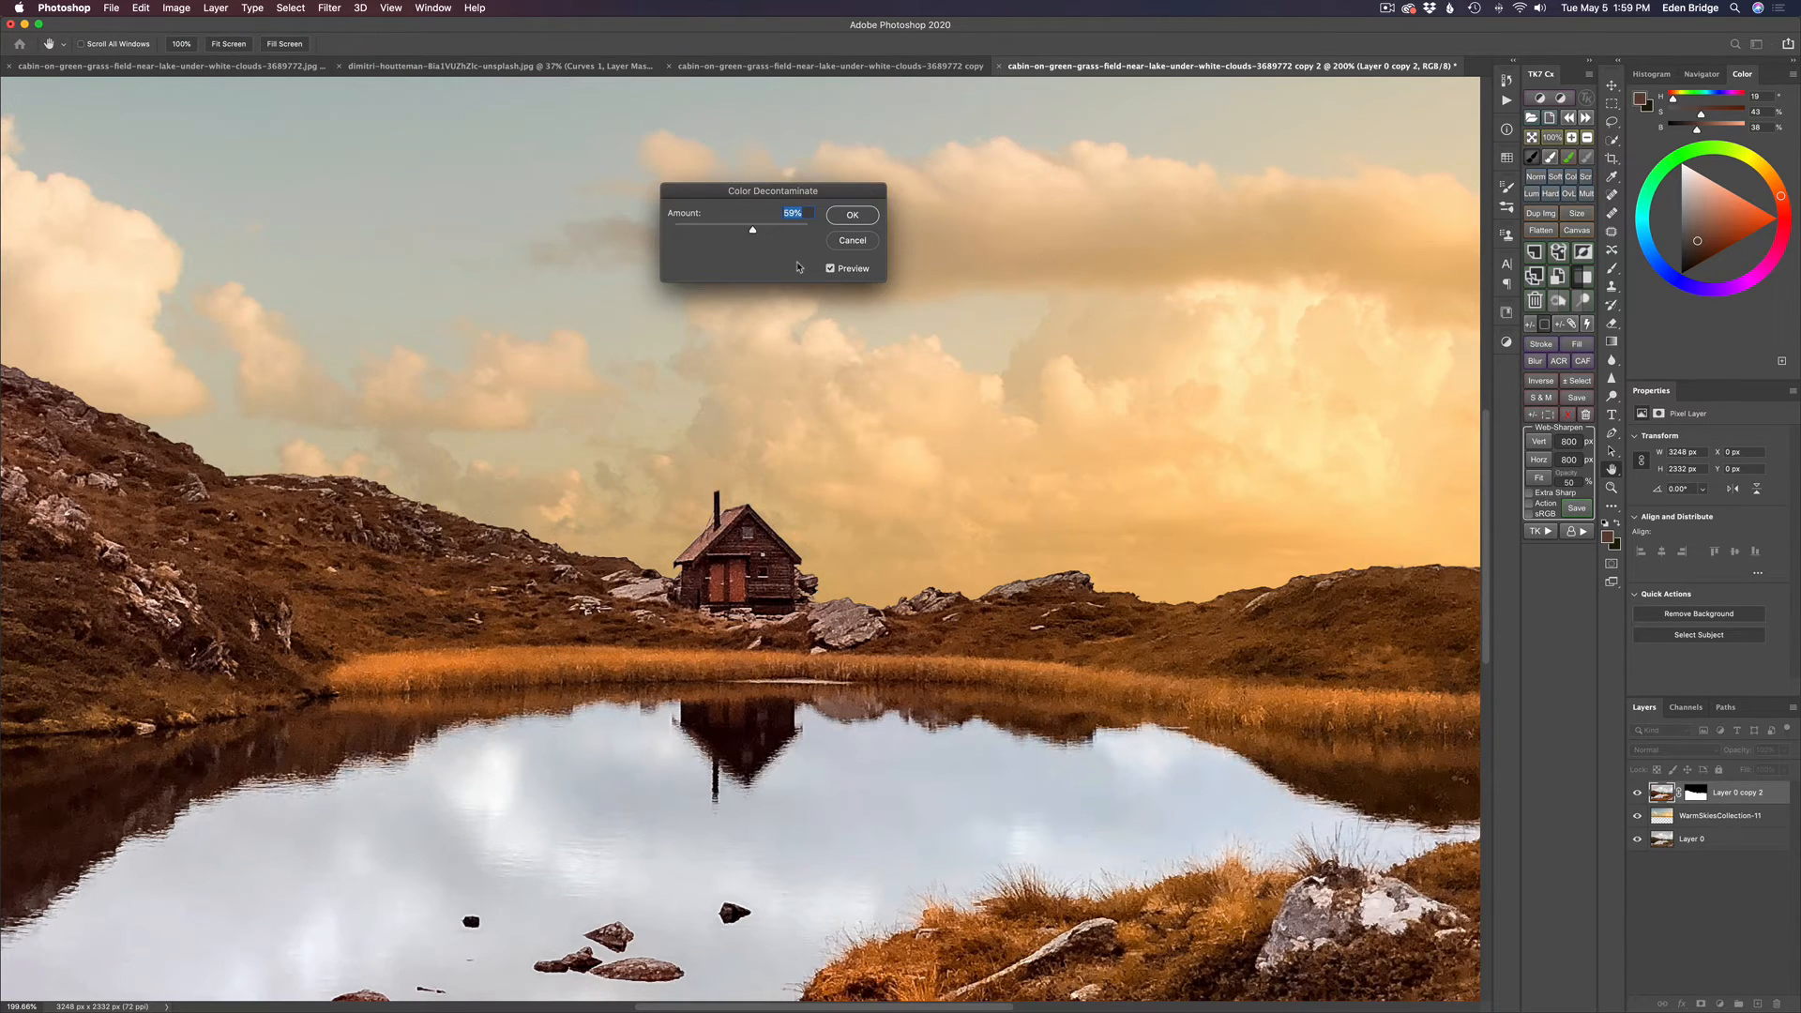
left_click_drag(752, 228, 633, 226)
left_click_drag(672, 234, 751, 238)
scroll(1086, 539, "right", 10)
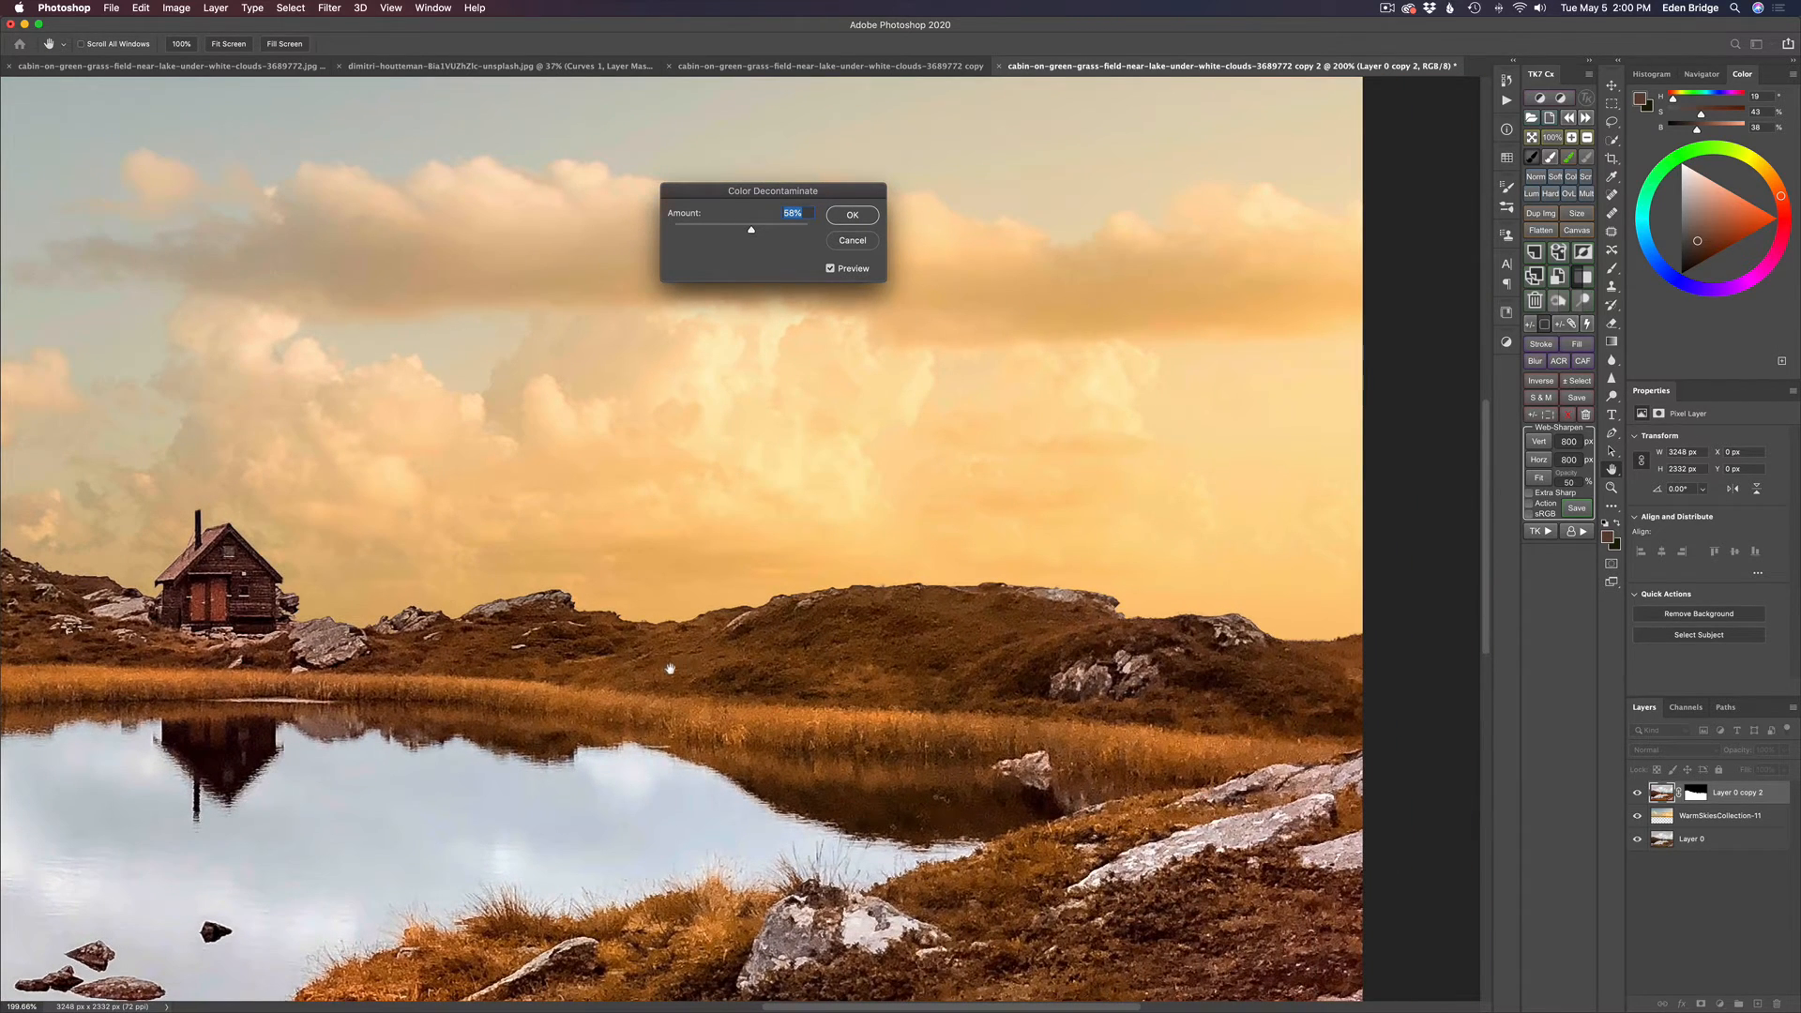
scroll(663, 663, "left", 8)
scroll(389, 551, "left", 10)
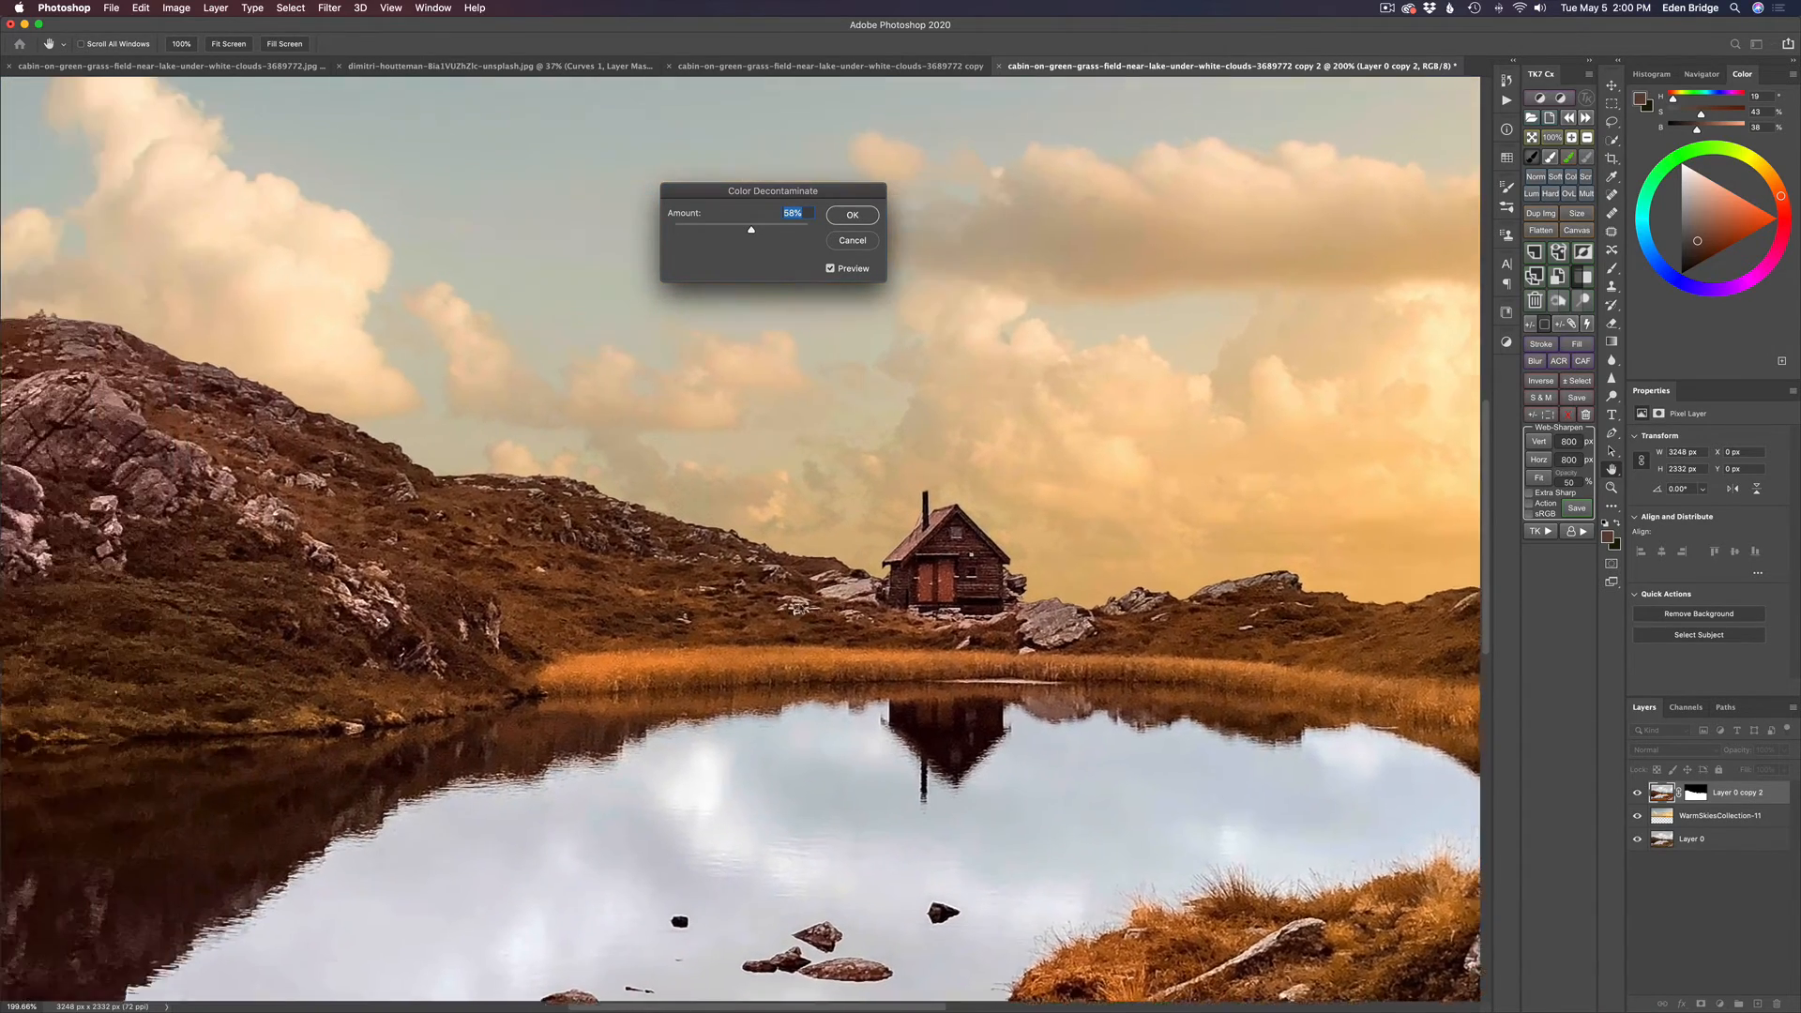
scroll(390, 552, "left", 1)
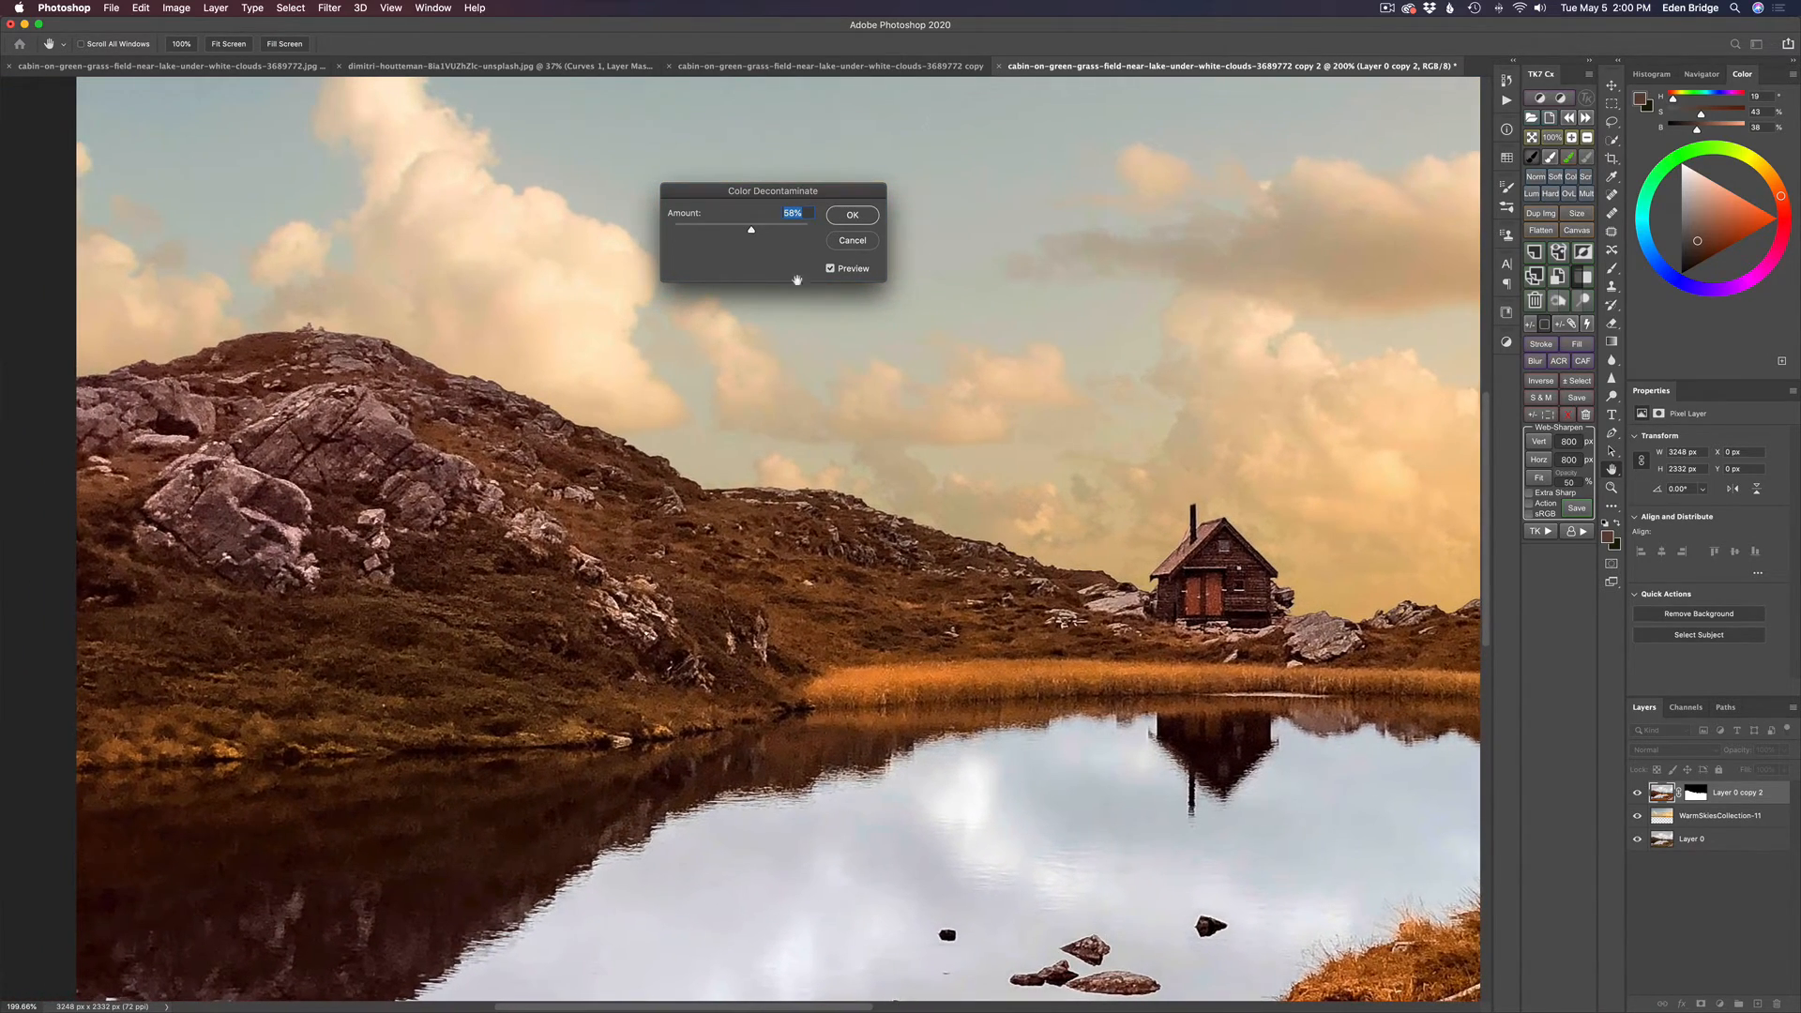
left_click(853, 214)
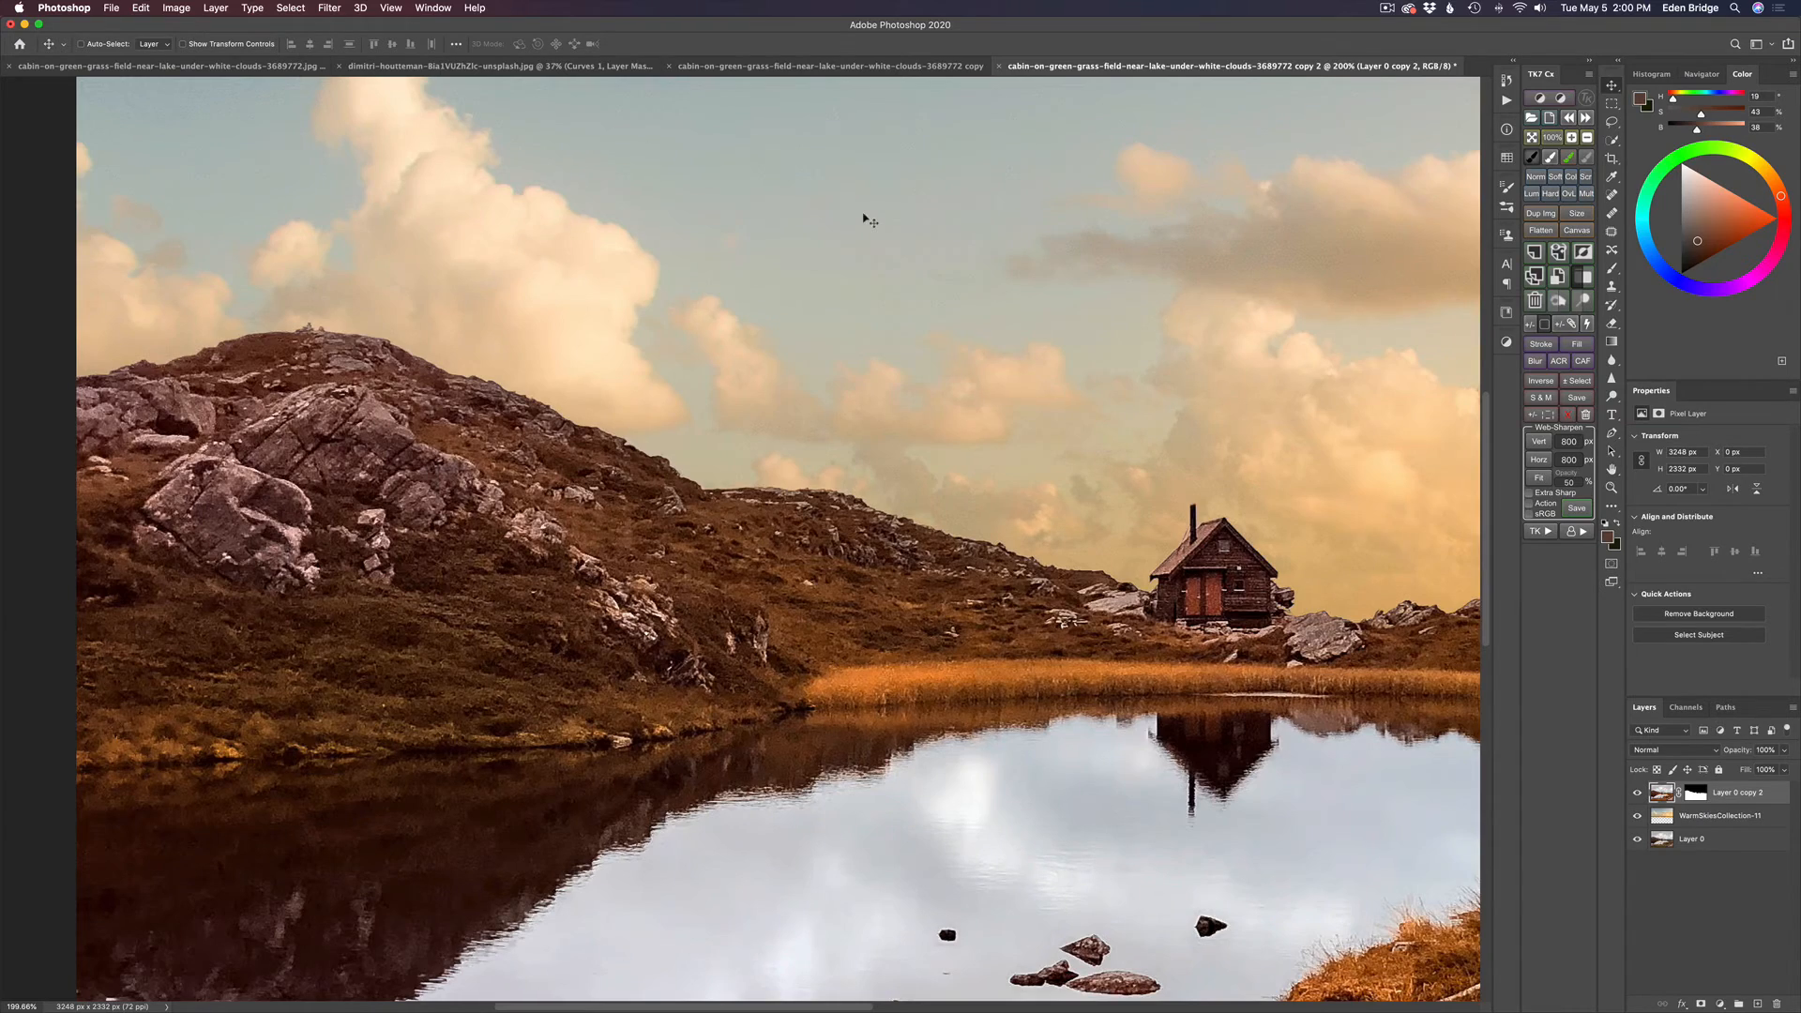
Compare the composite with the original Layer 0, and stamp all visible layers into a new layer on top
key("super+0")
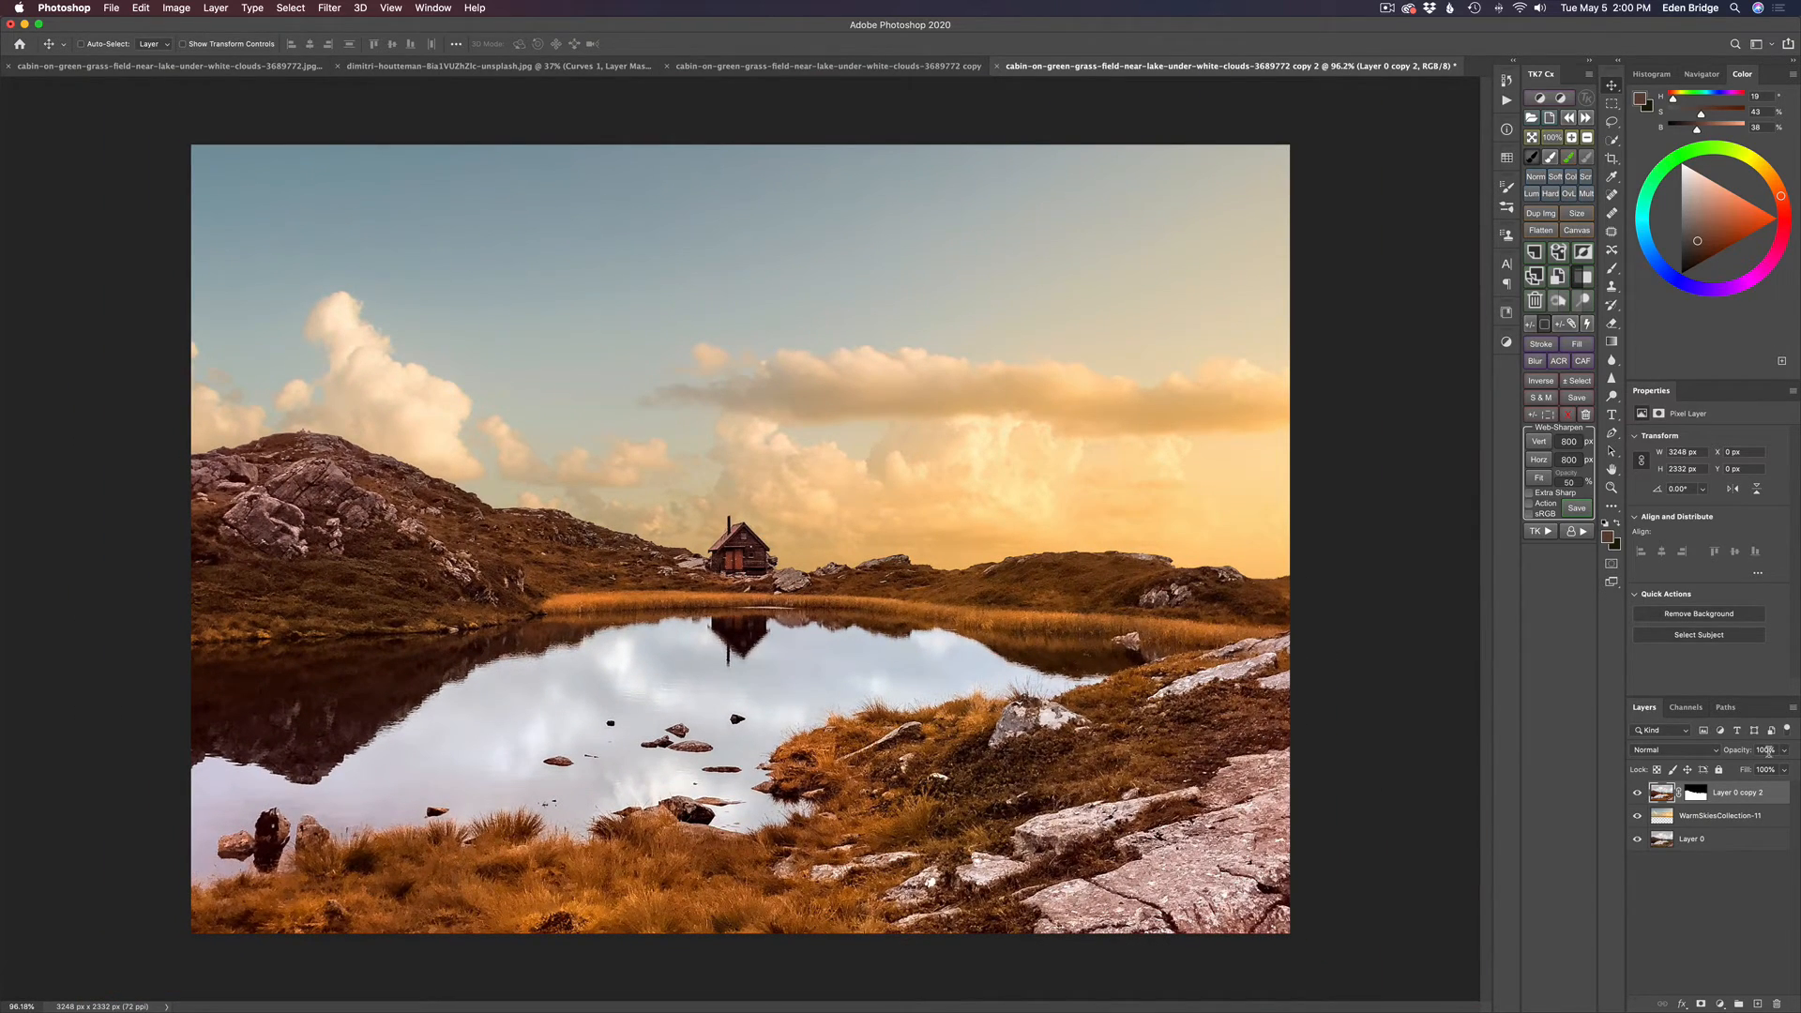
left_click(1638, 840, "alt")
left_click(1638, 840, "alt")
key("super+alt+shift+e")
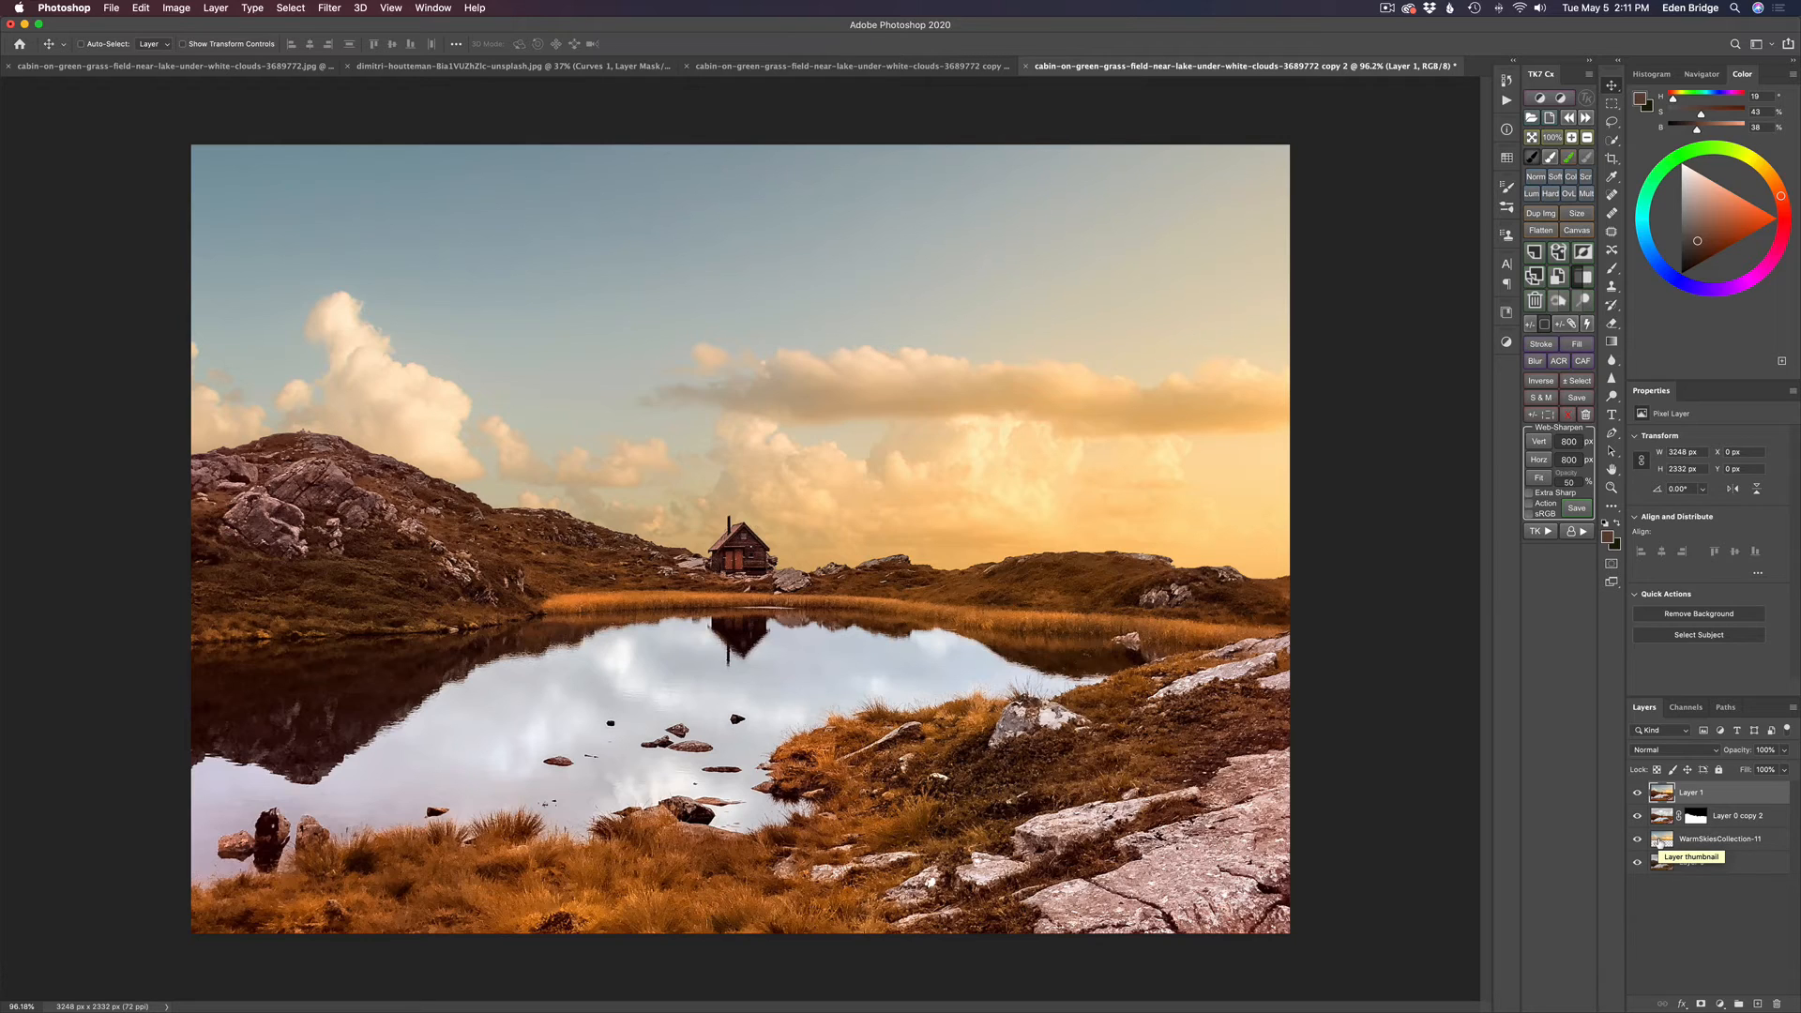
Duplicate the WarmSkiesCollection-11 layer directly below Layer 1 and hide the three layers beneath the copy
left_click_drag(1661, 841, 1661, 805)
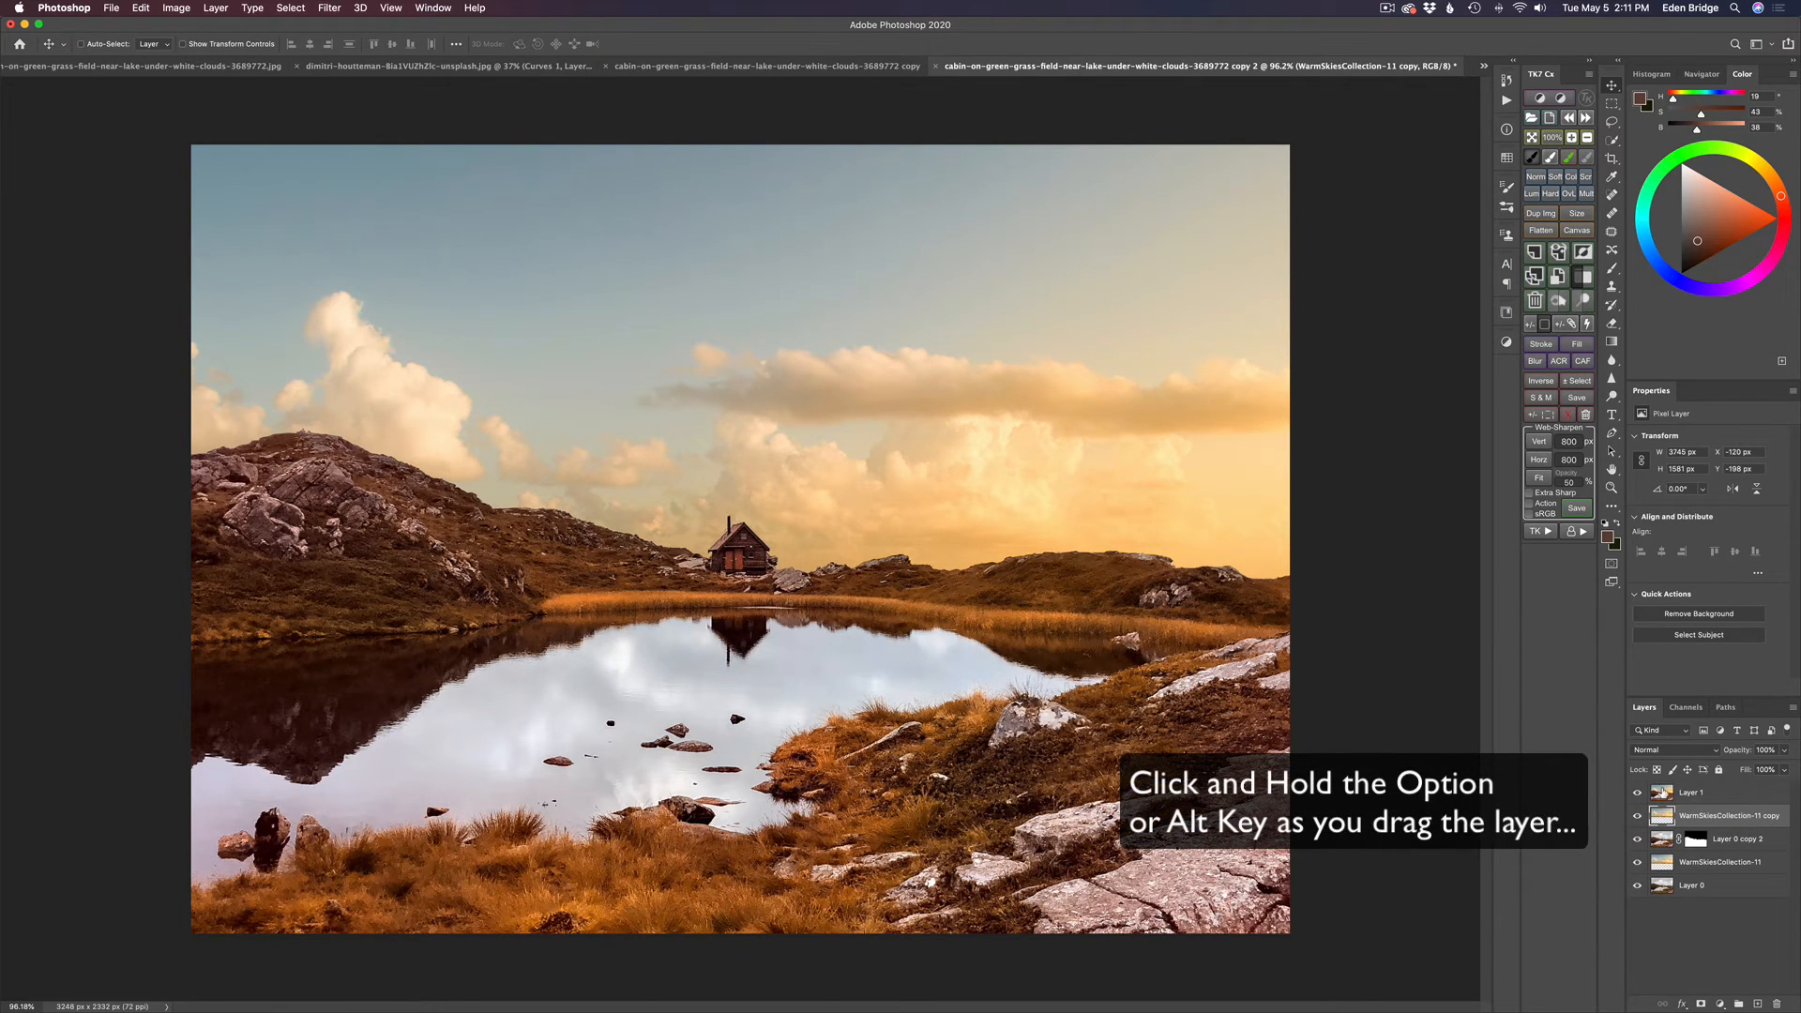
left_click(1638, 862)
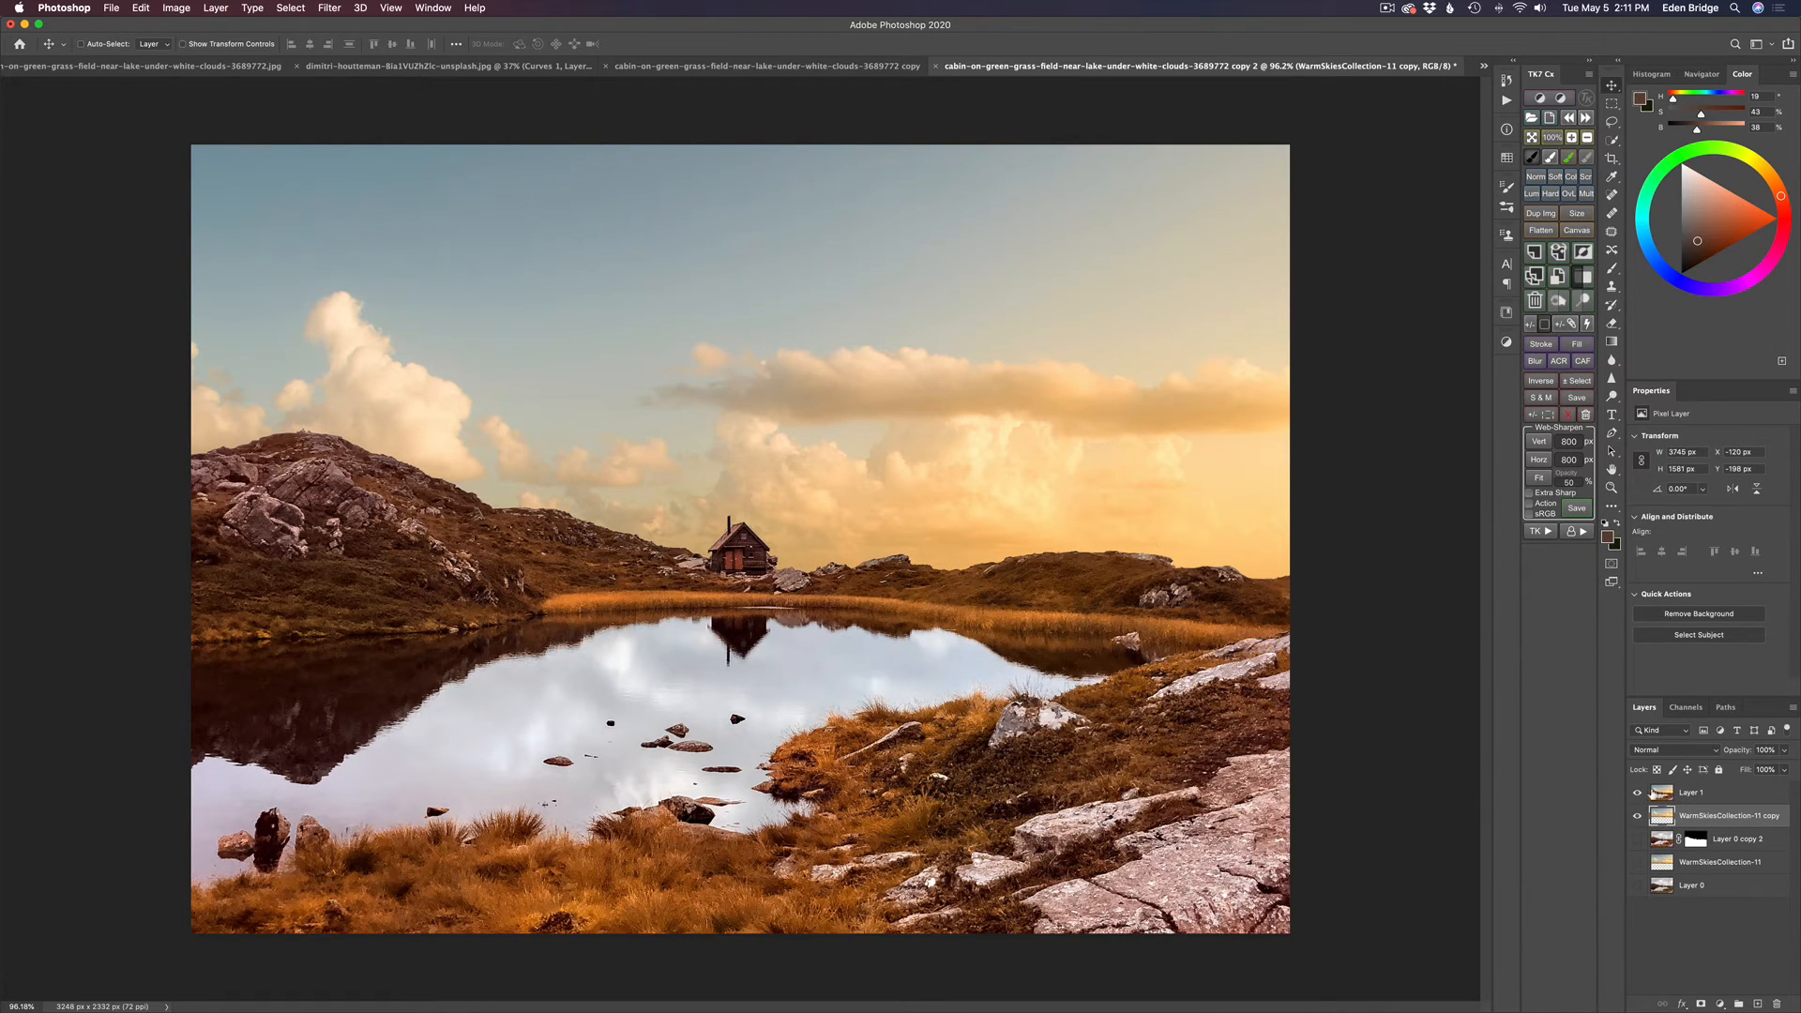
left_click(1638, 793)
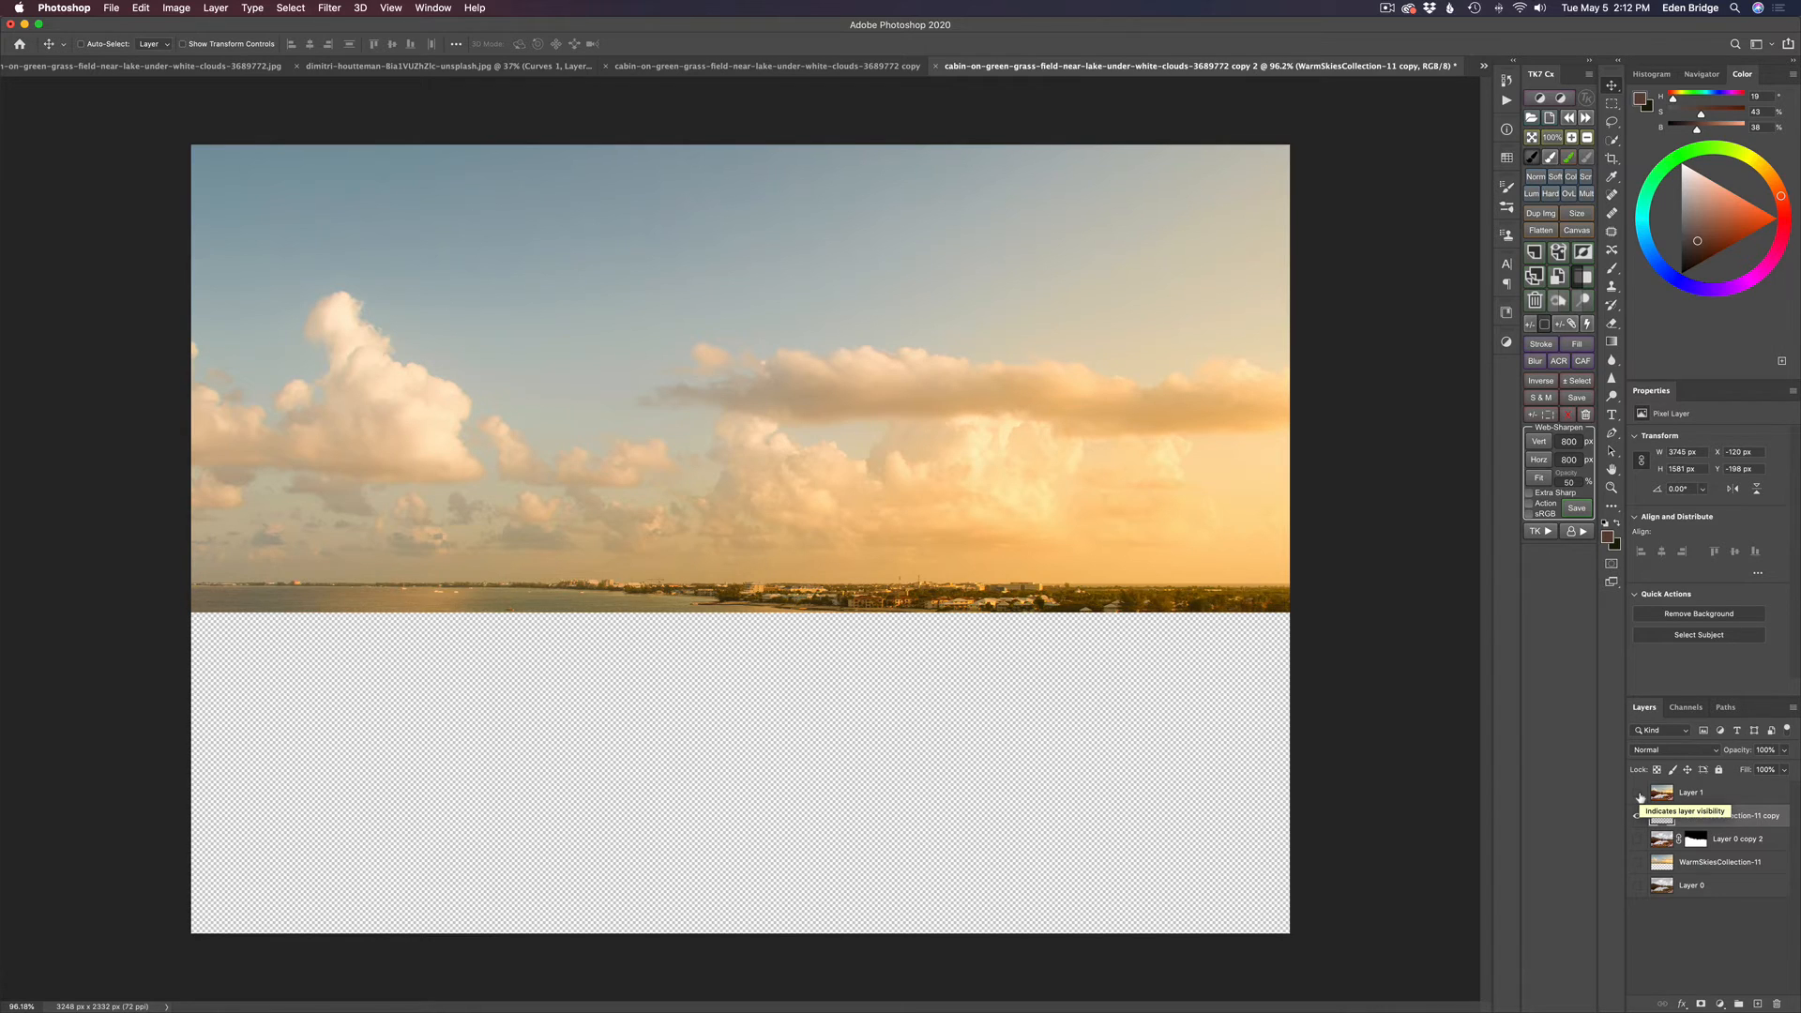
left_click(1638, 793)
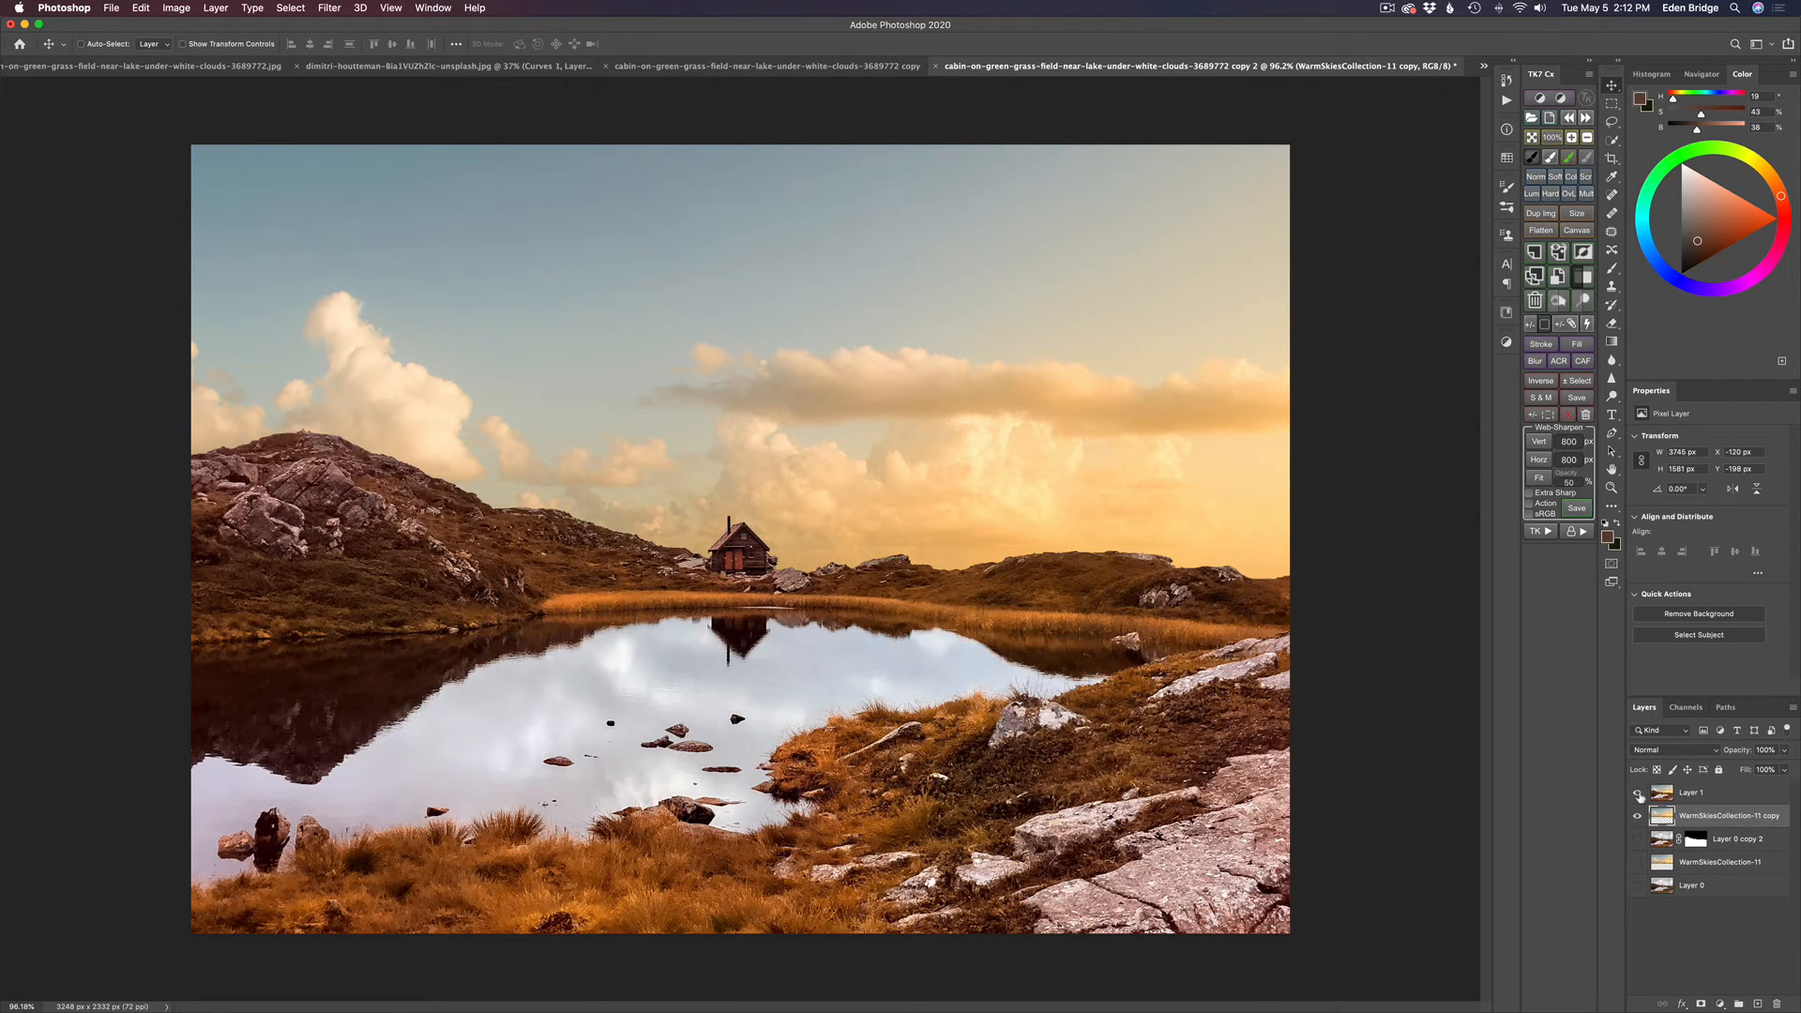
With Layer 1 temporarily hidden, flip the WarmSkiesCollection-11 copy vertically and move it down over the lake area, to about Y 1110 px
left_click(1638, 793)
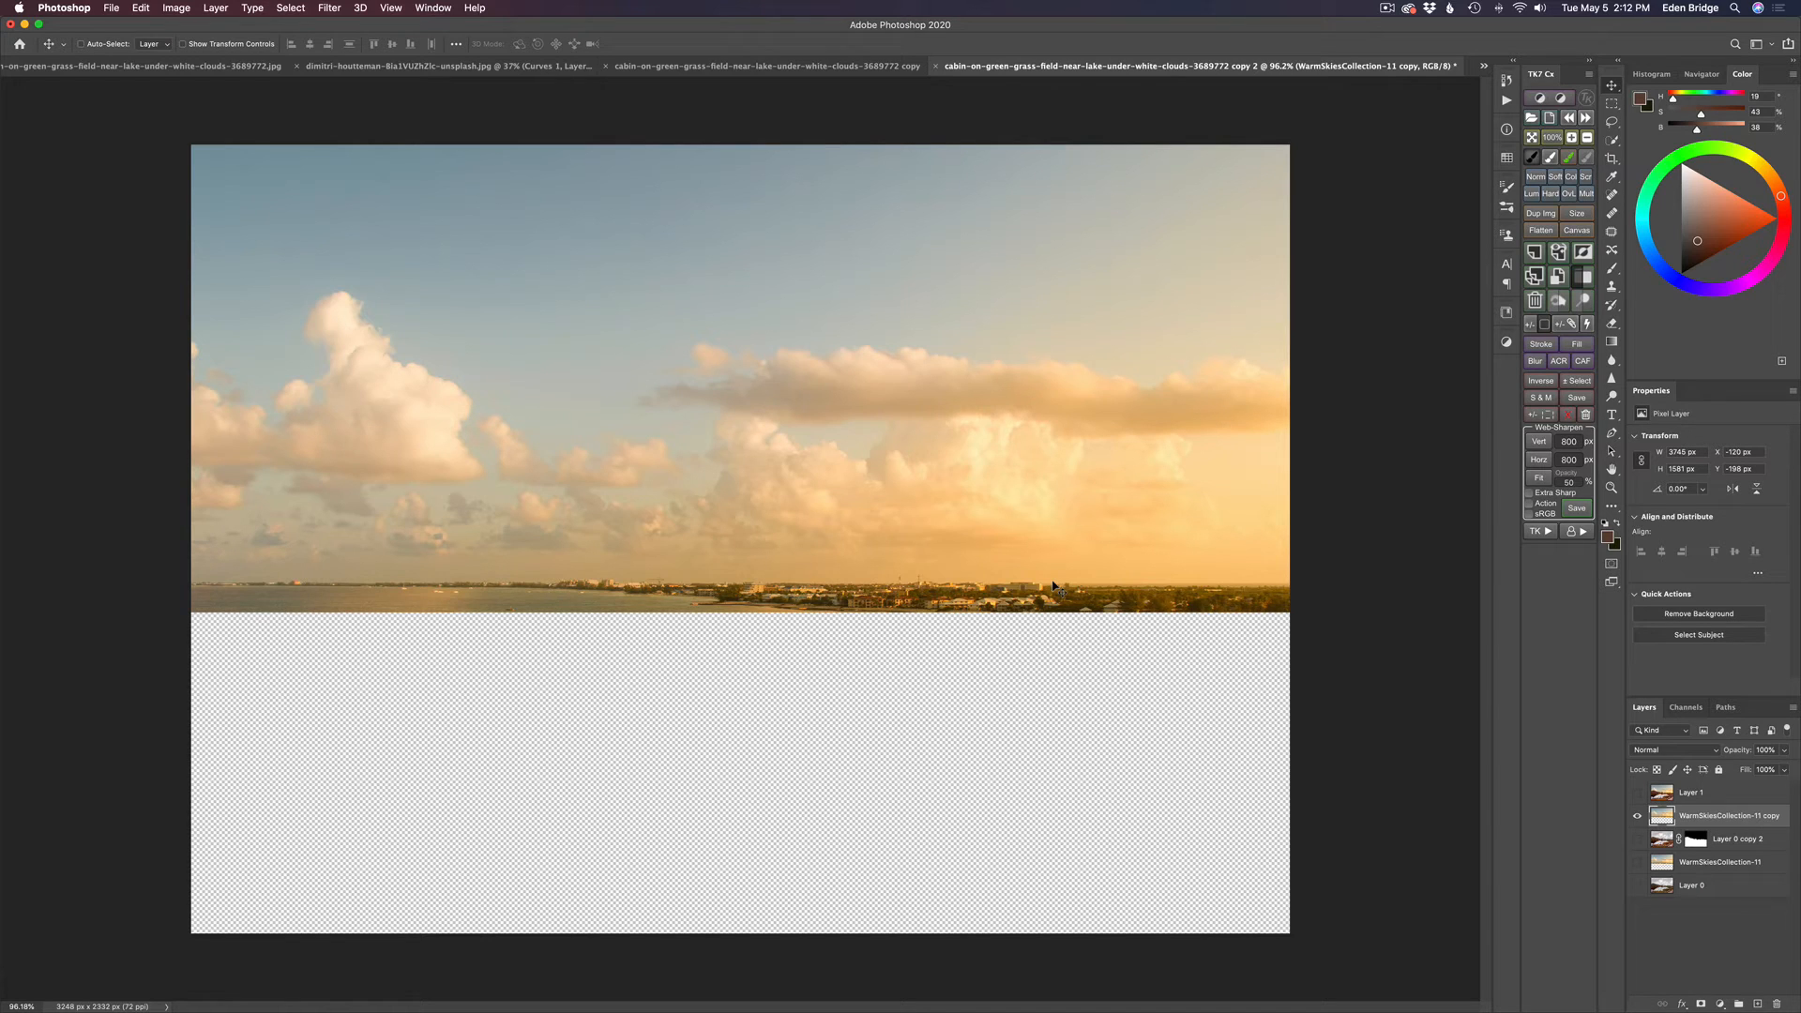
key("super")
key("super+t")
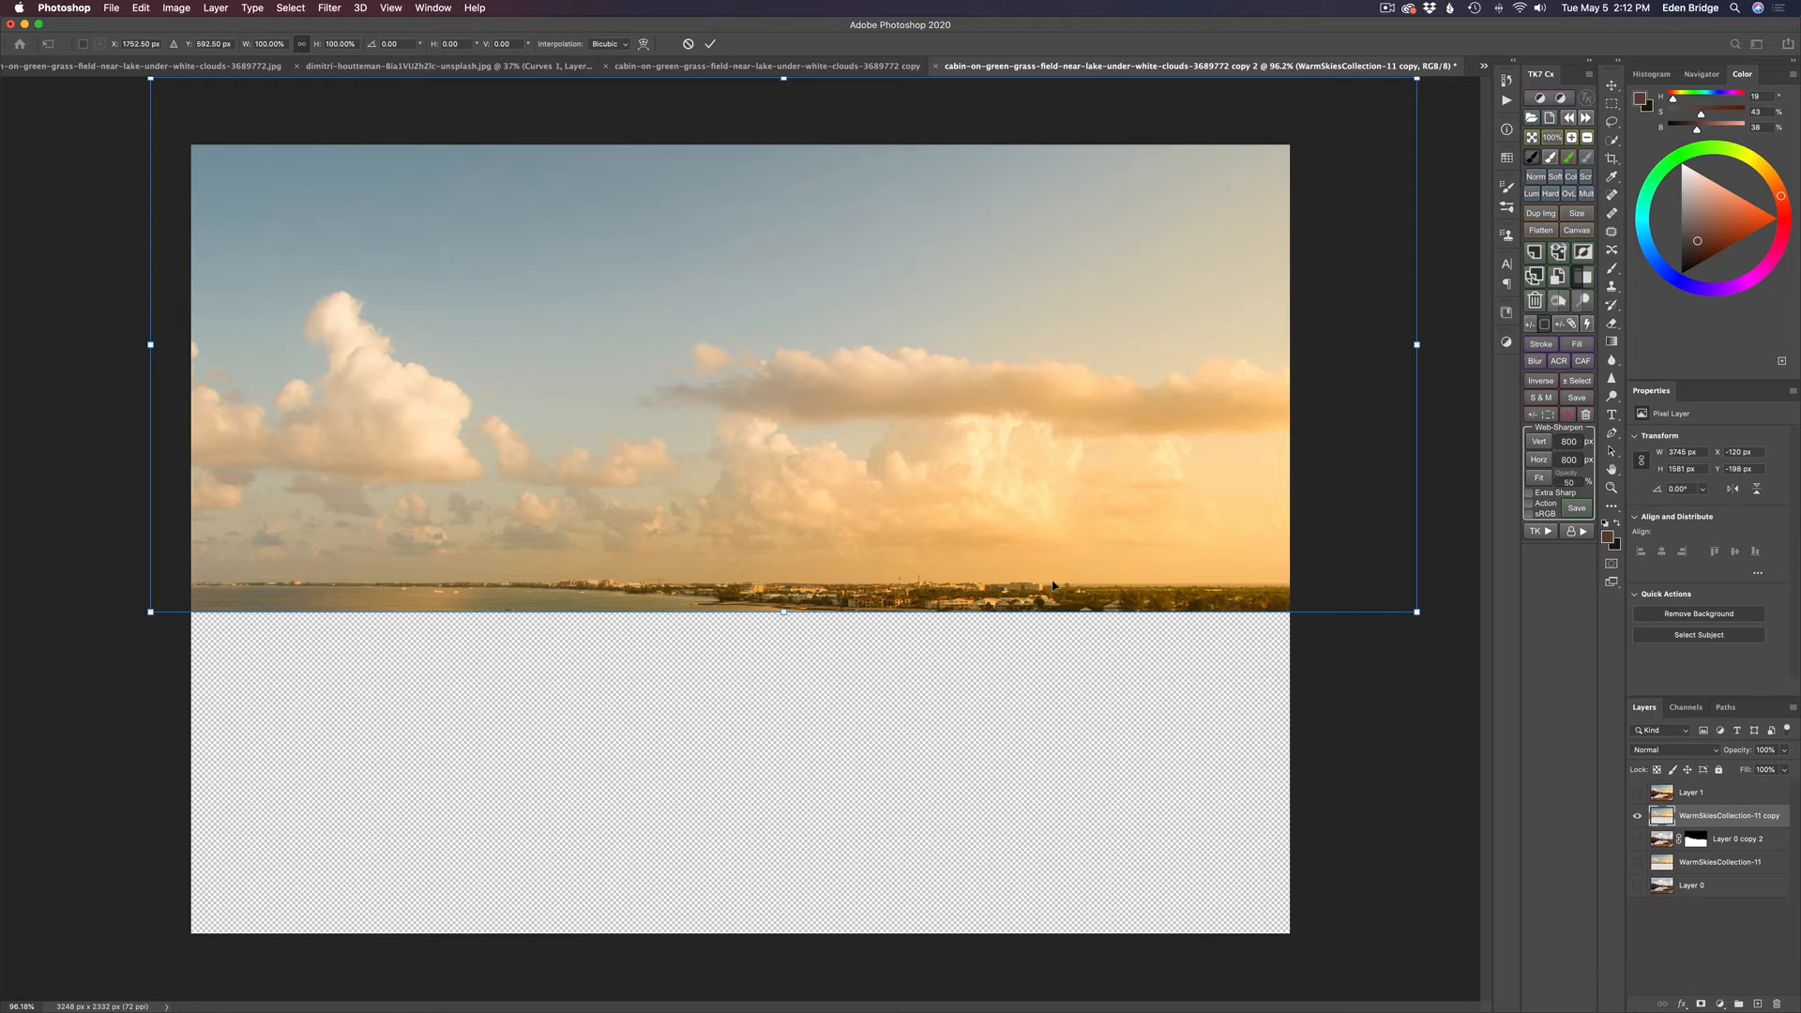
right_click(781, 372)
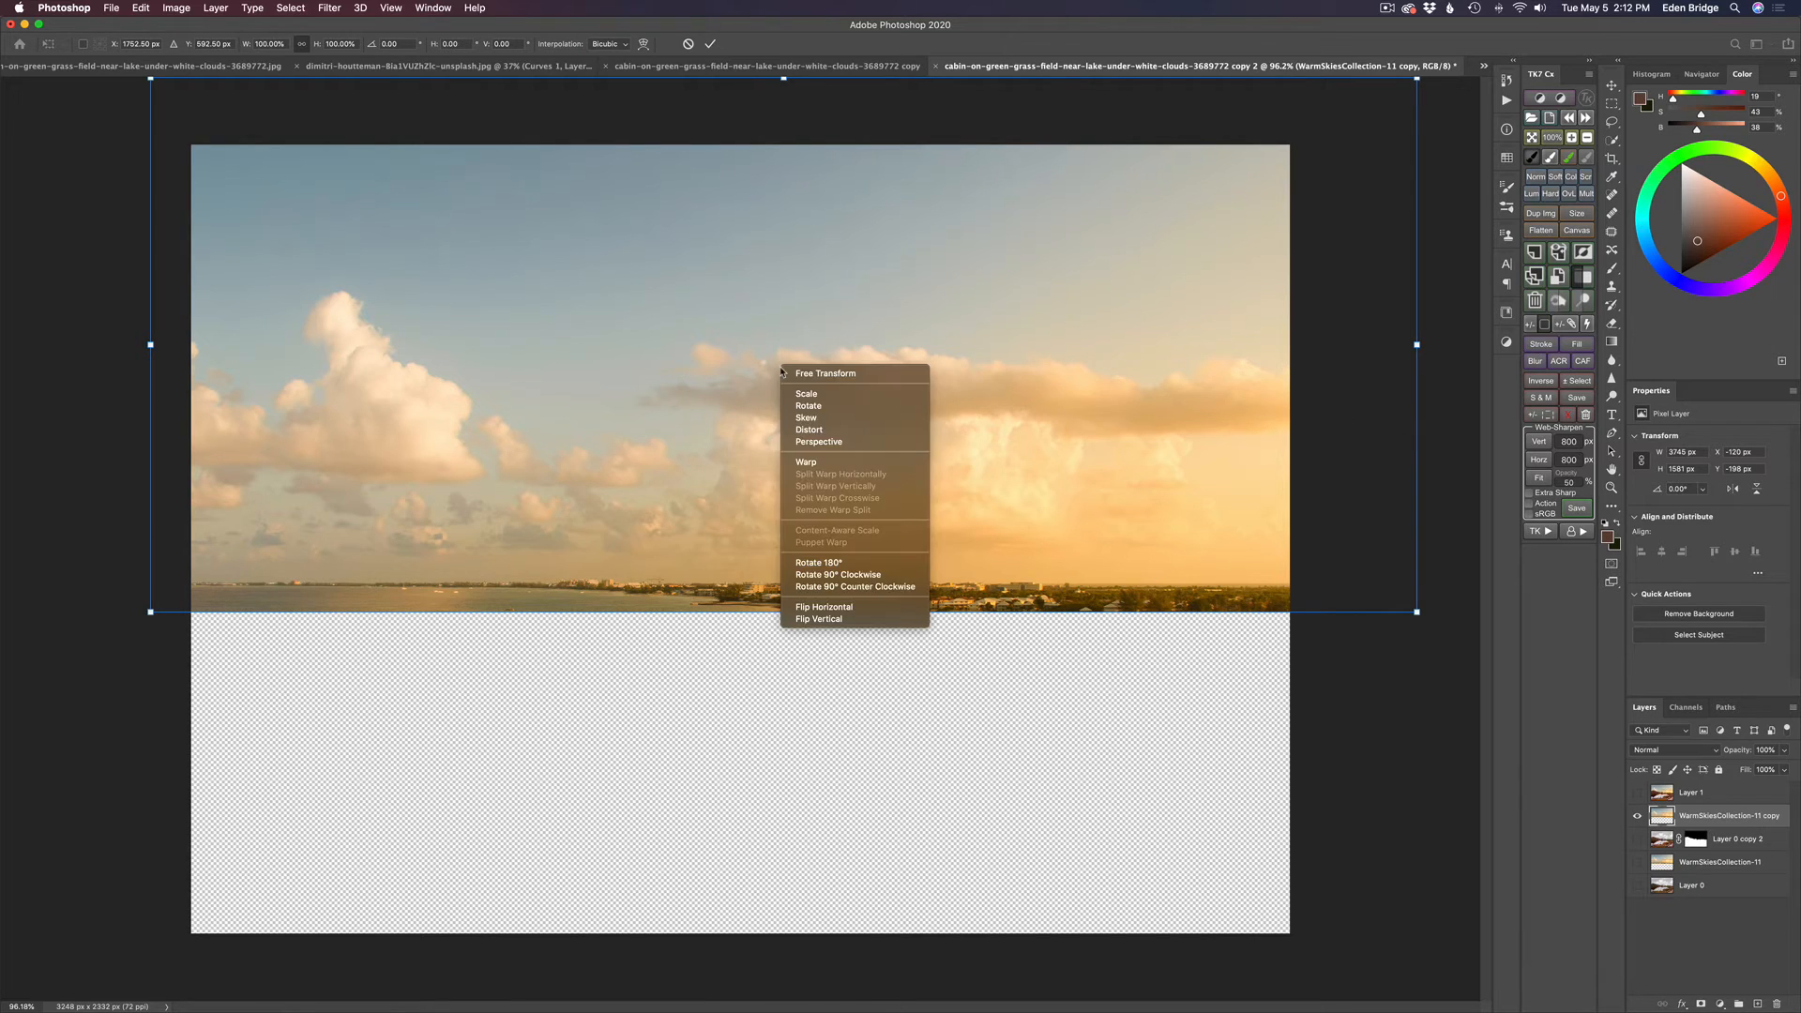
left_click(827, 619)
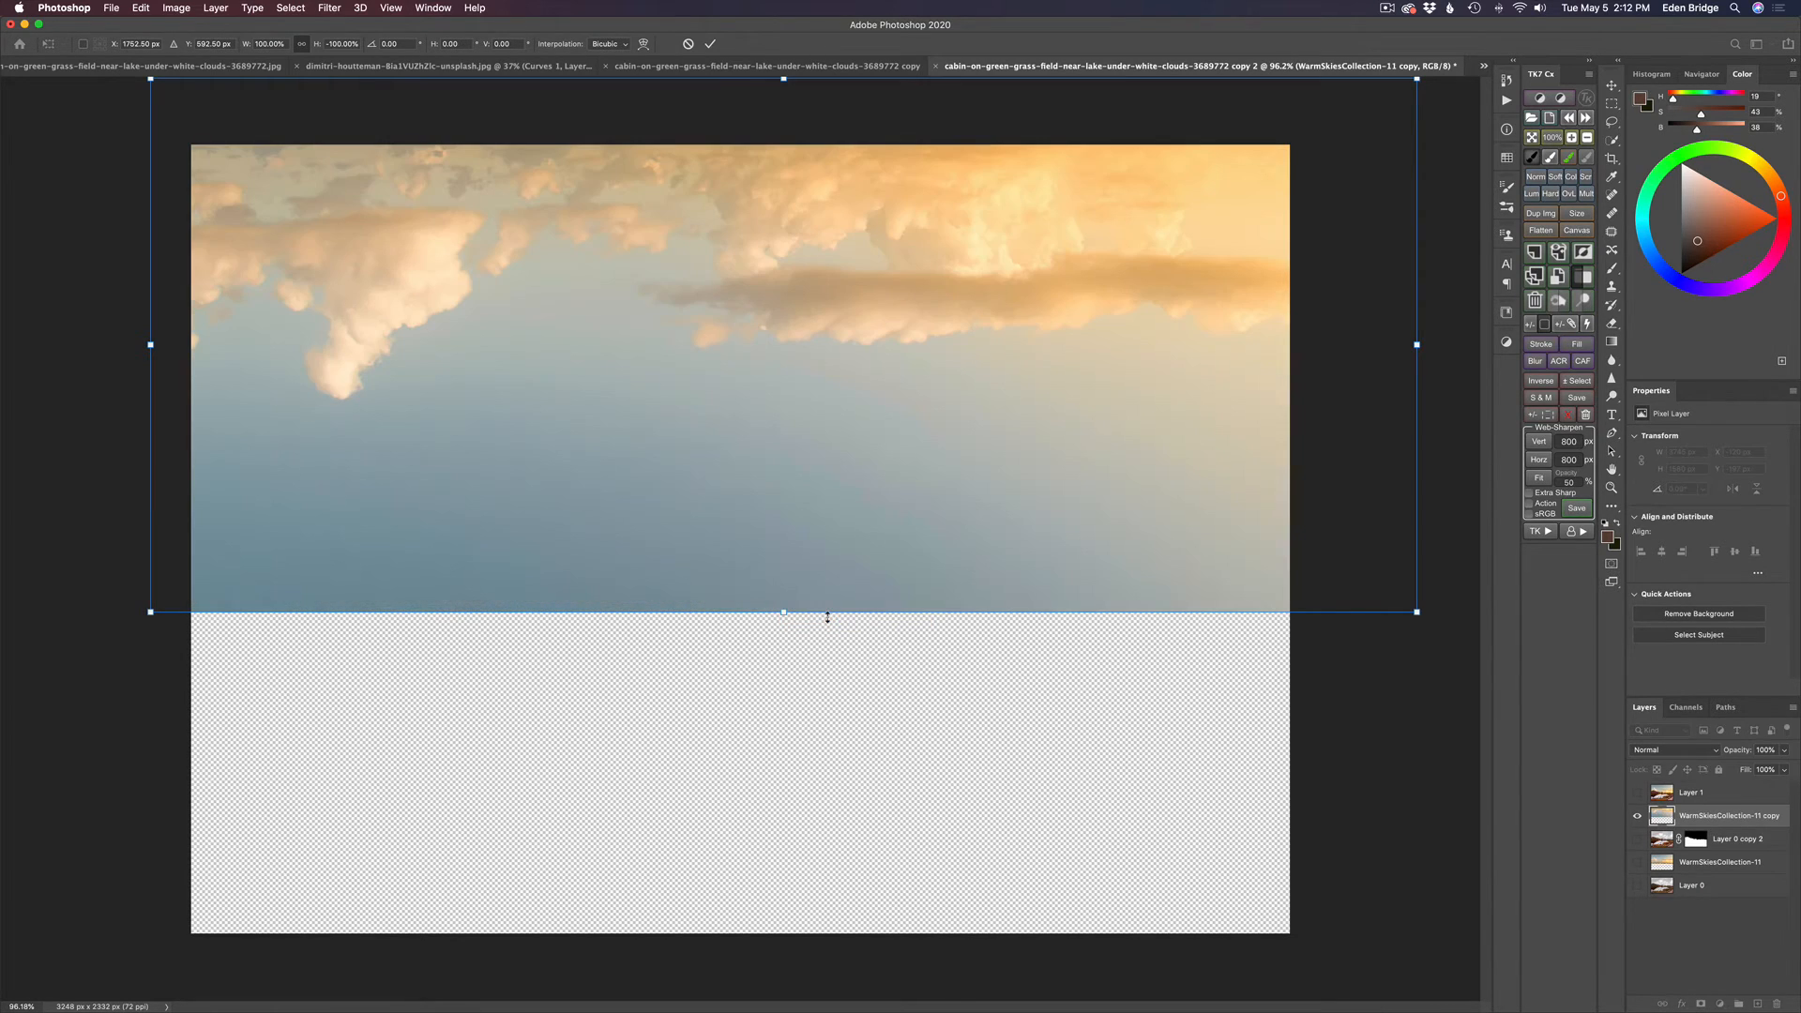
left_click_drag(838, 391, 828, 832)
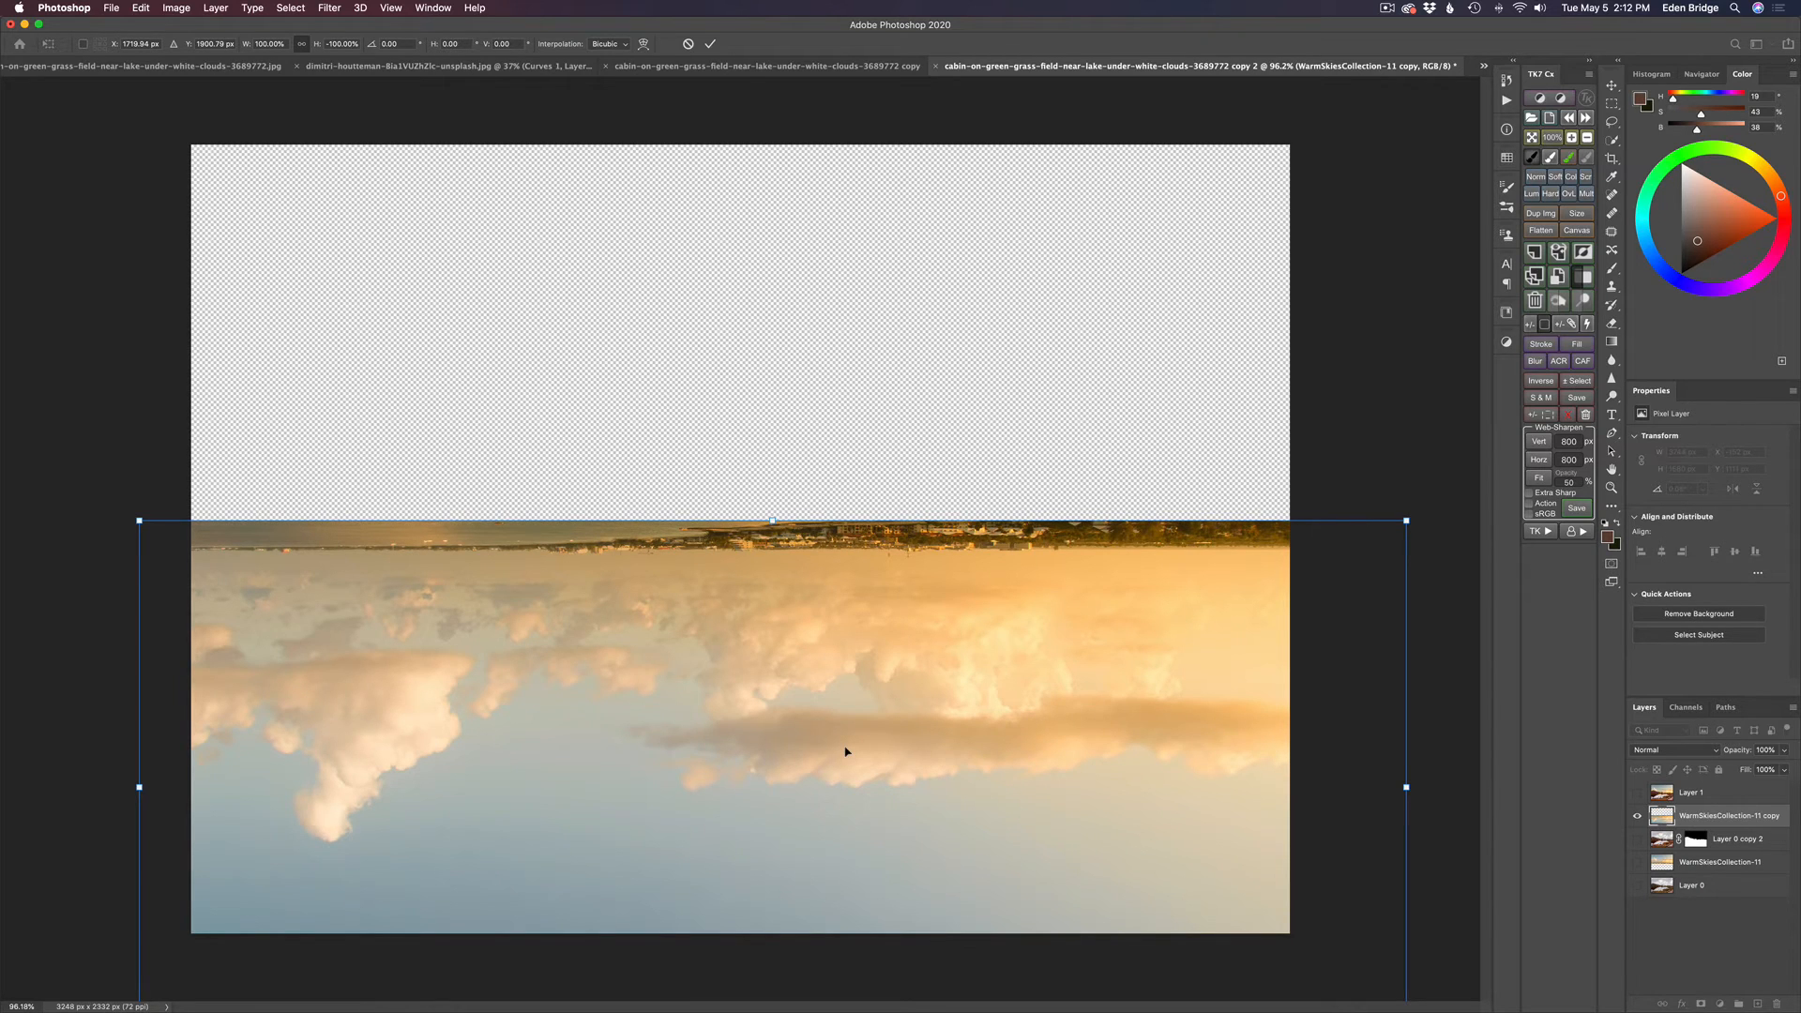
key("Return")
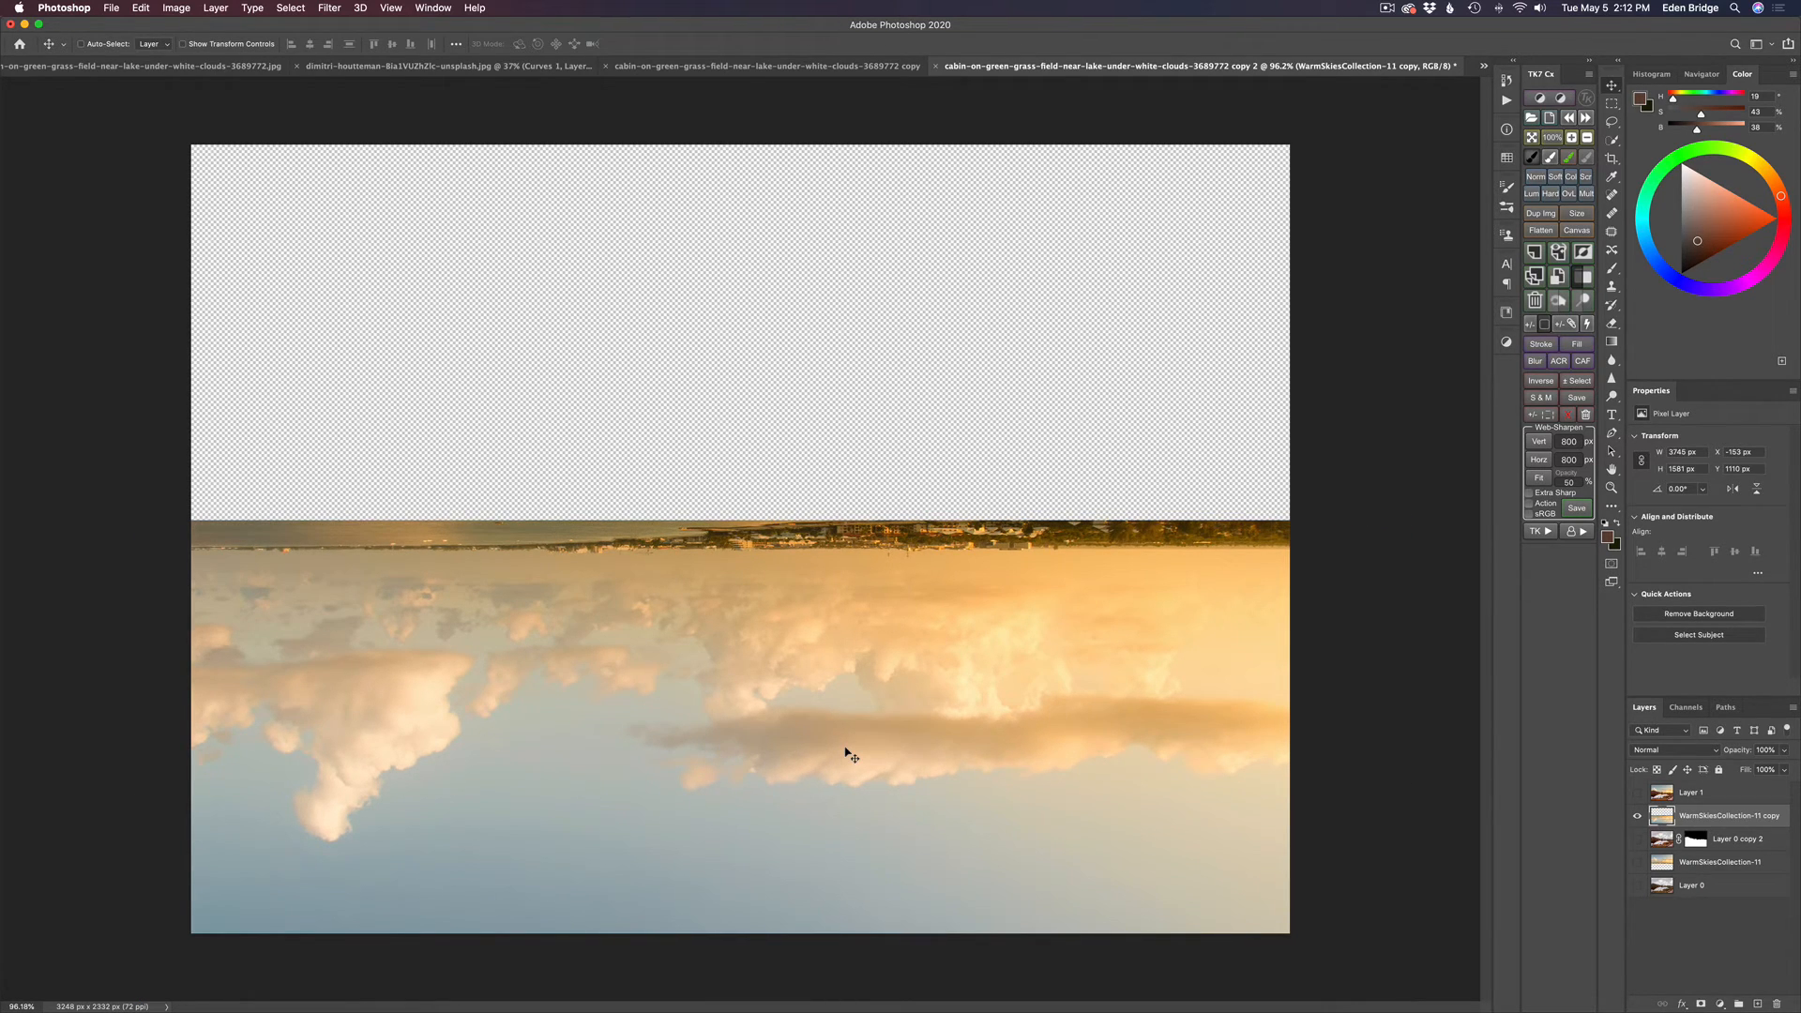
left_click(1639, 793)
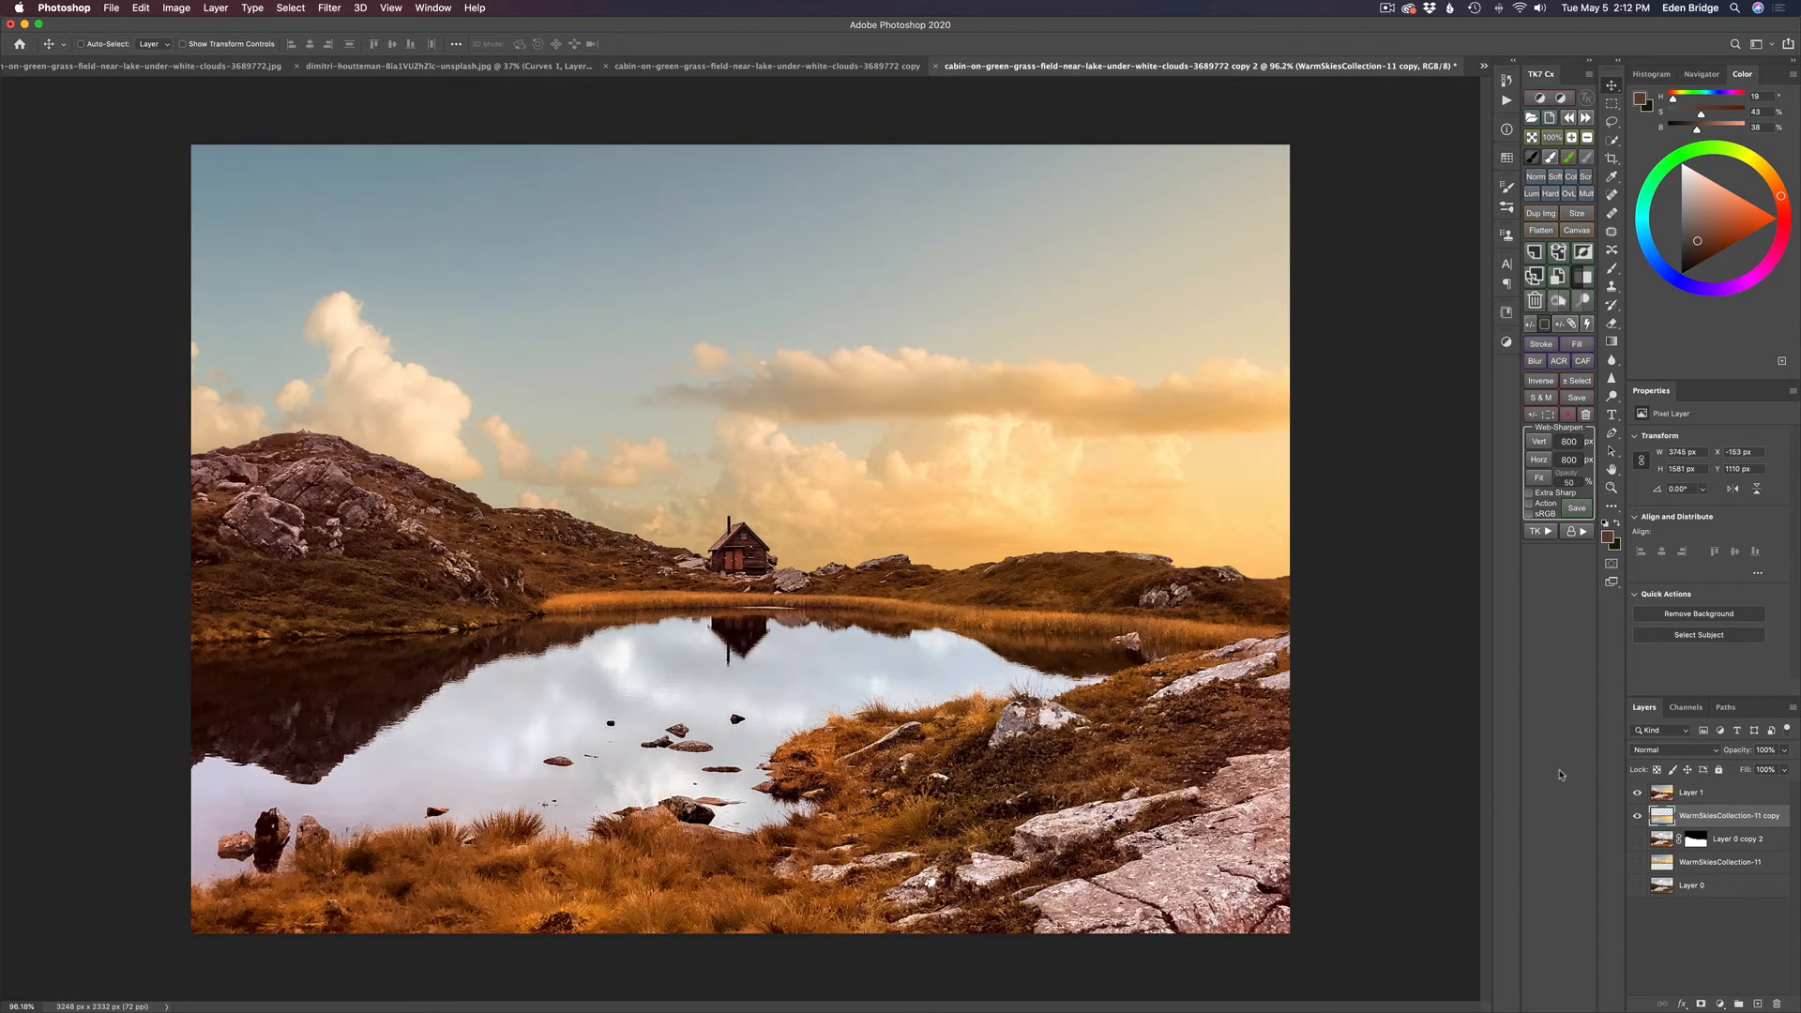
Send Layer 1 to the Topaz Mask AI filter
left_click(1660, 794)
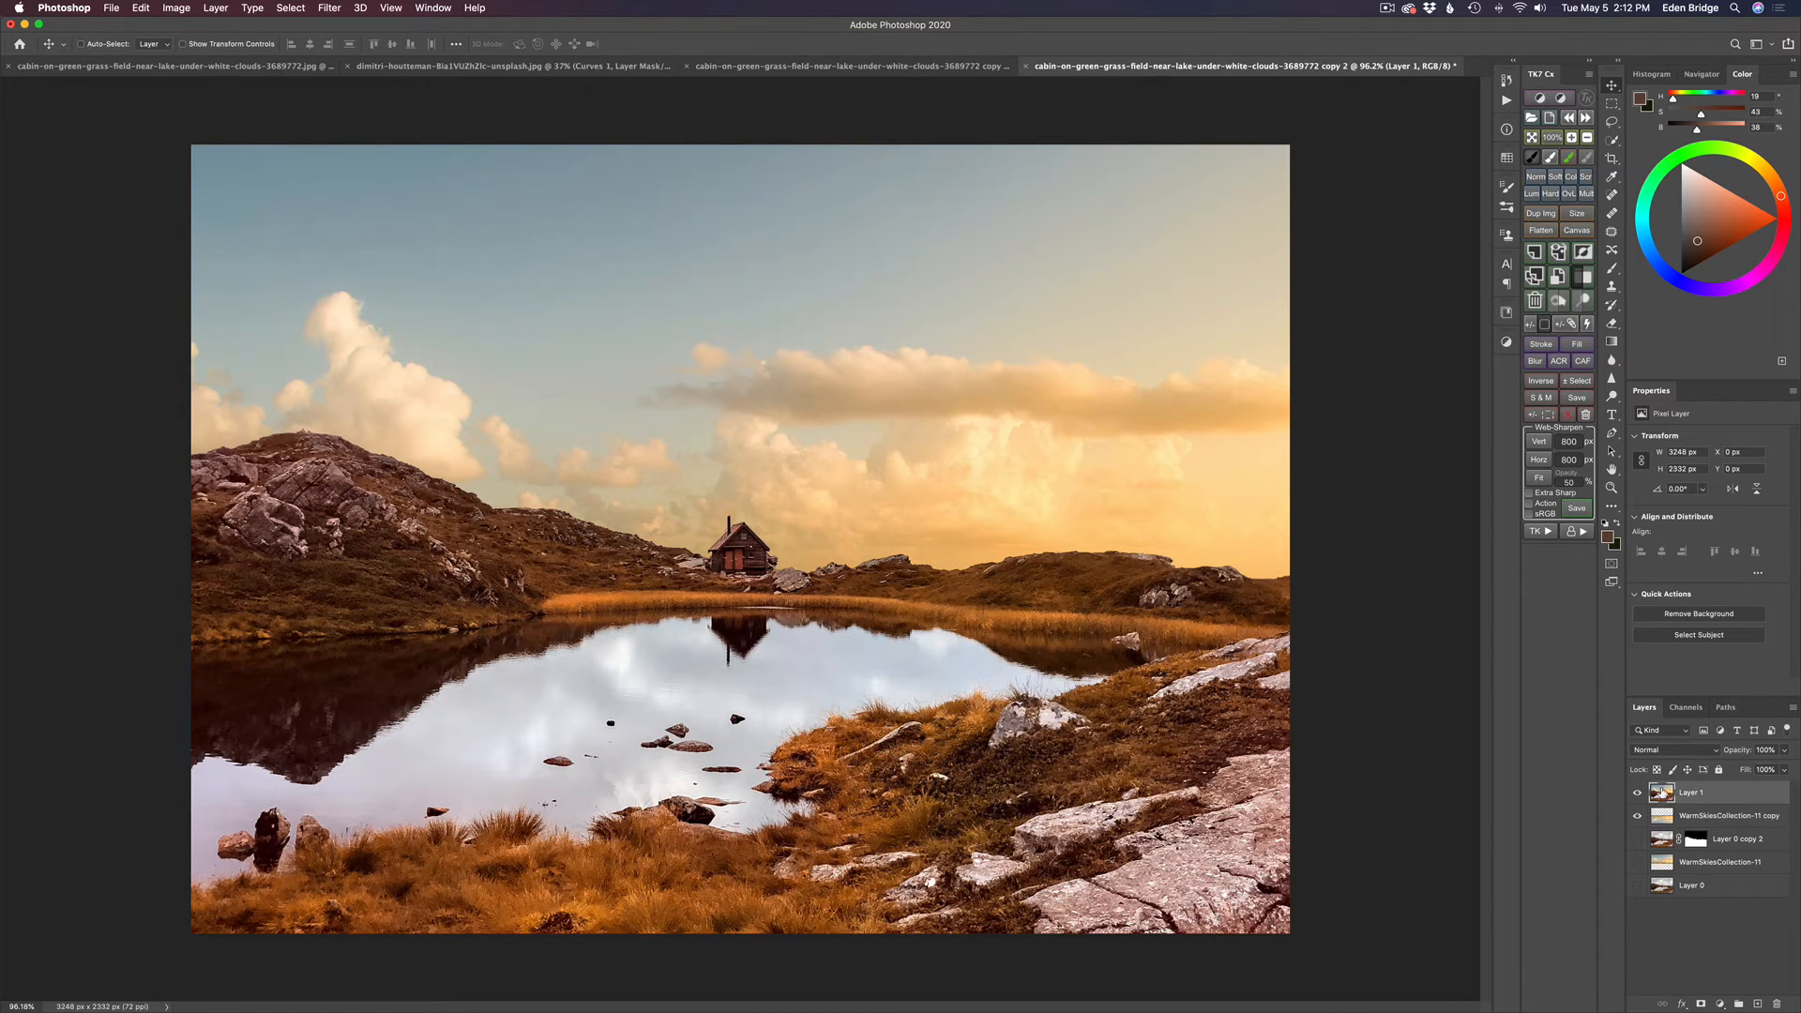
left_click(330, 8)
mouse_move(531, 404)
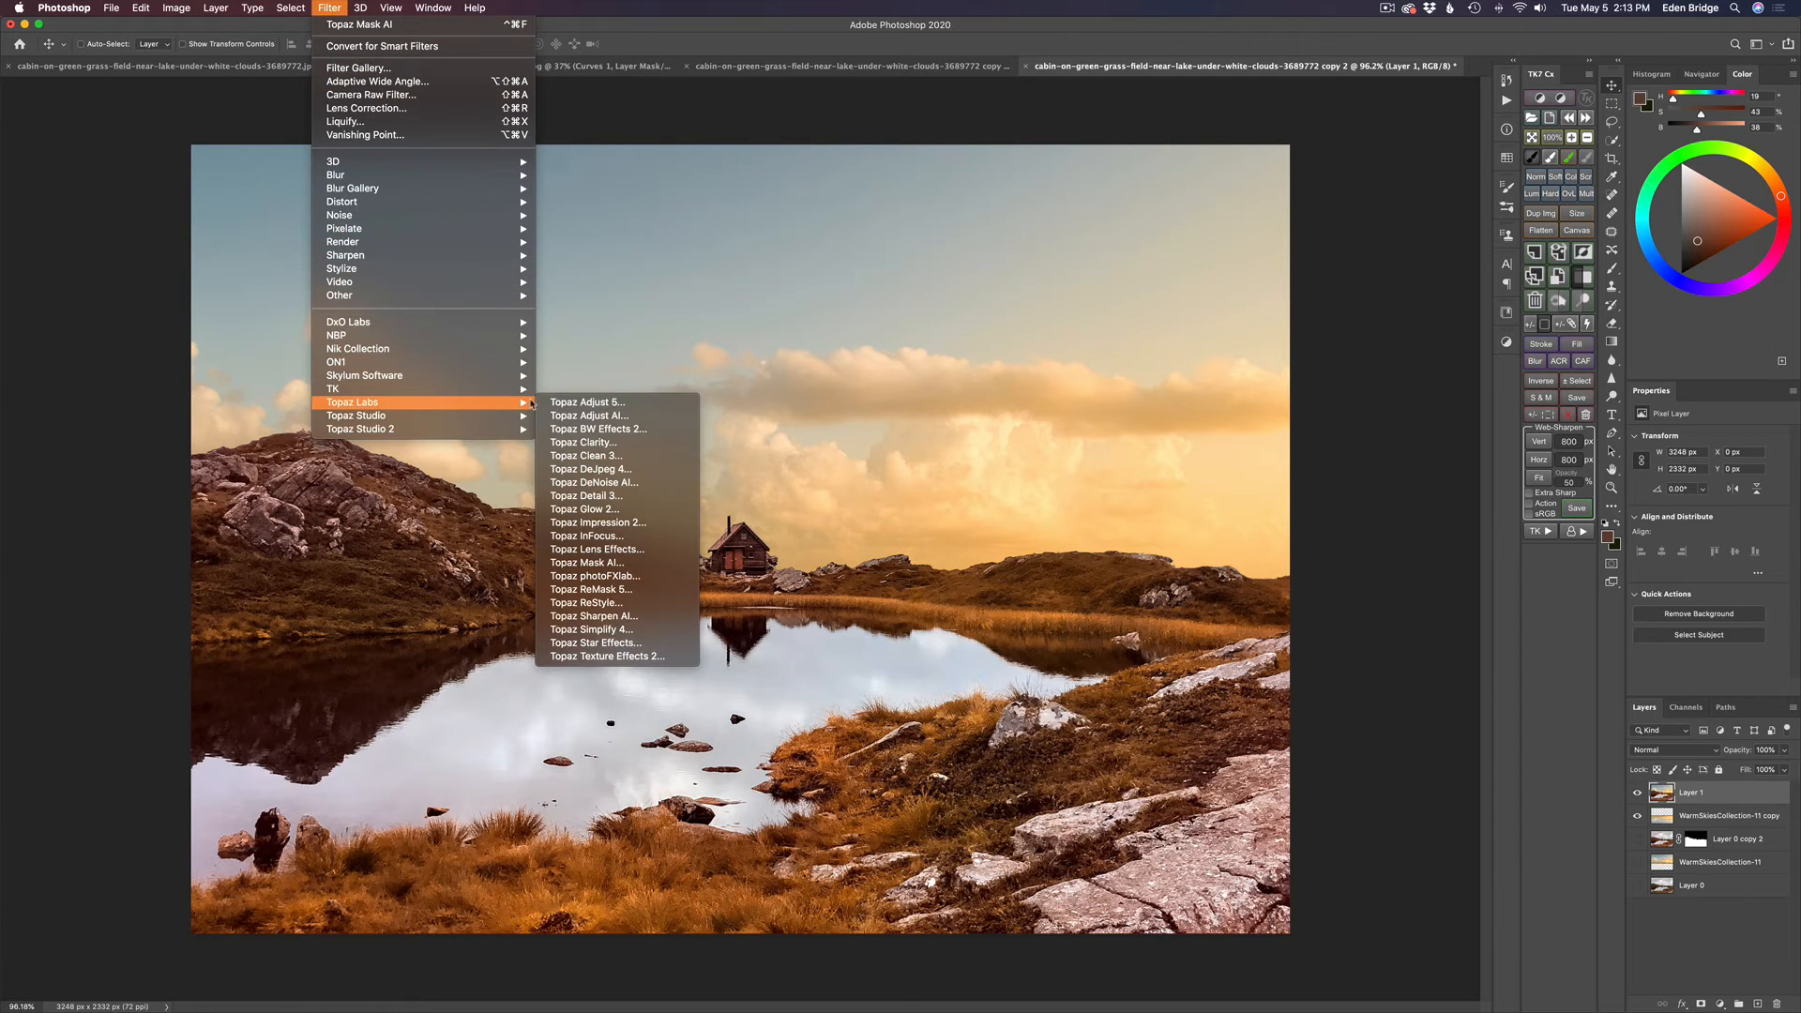
left_click(626, 562)
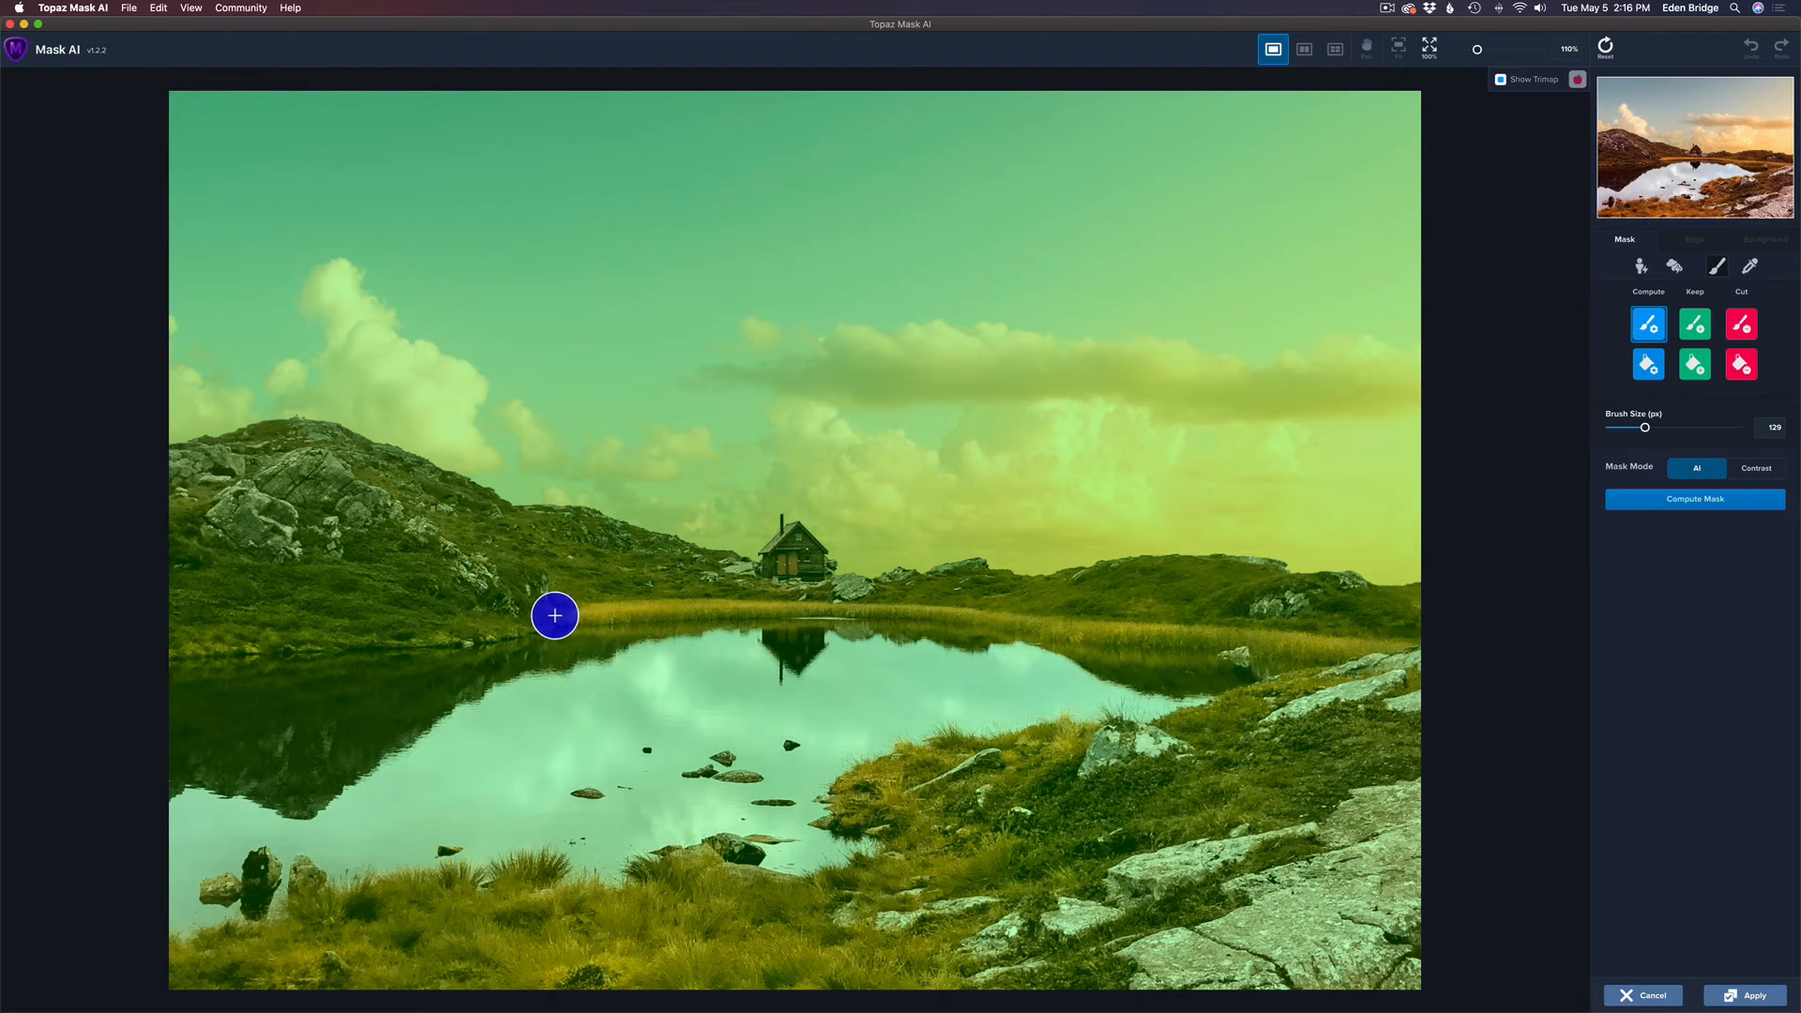
Outline the whole bright-water boundary, the cabin's reflection and the leftmost mid-lake rock with the Compute brush at 70 px
key("bracketleft")
key("bracketleft")
key("bracketleft")
key("bracketleft")
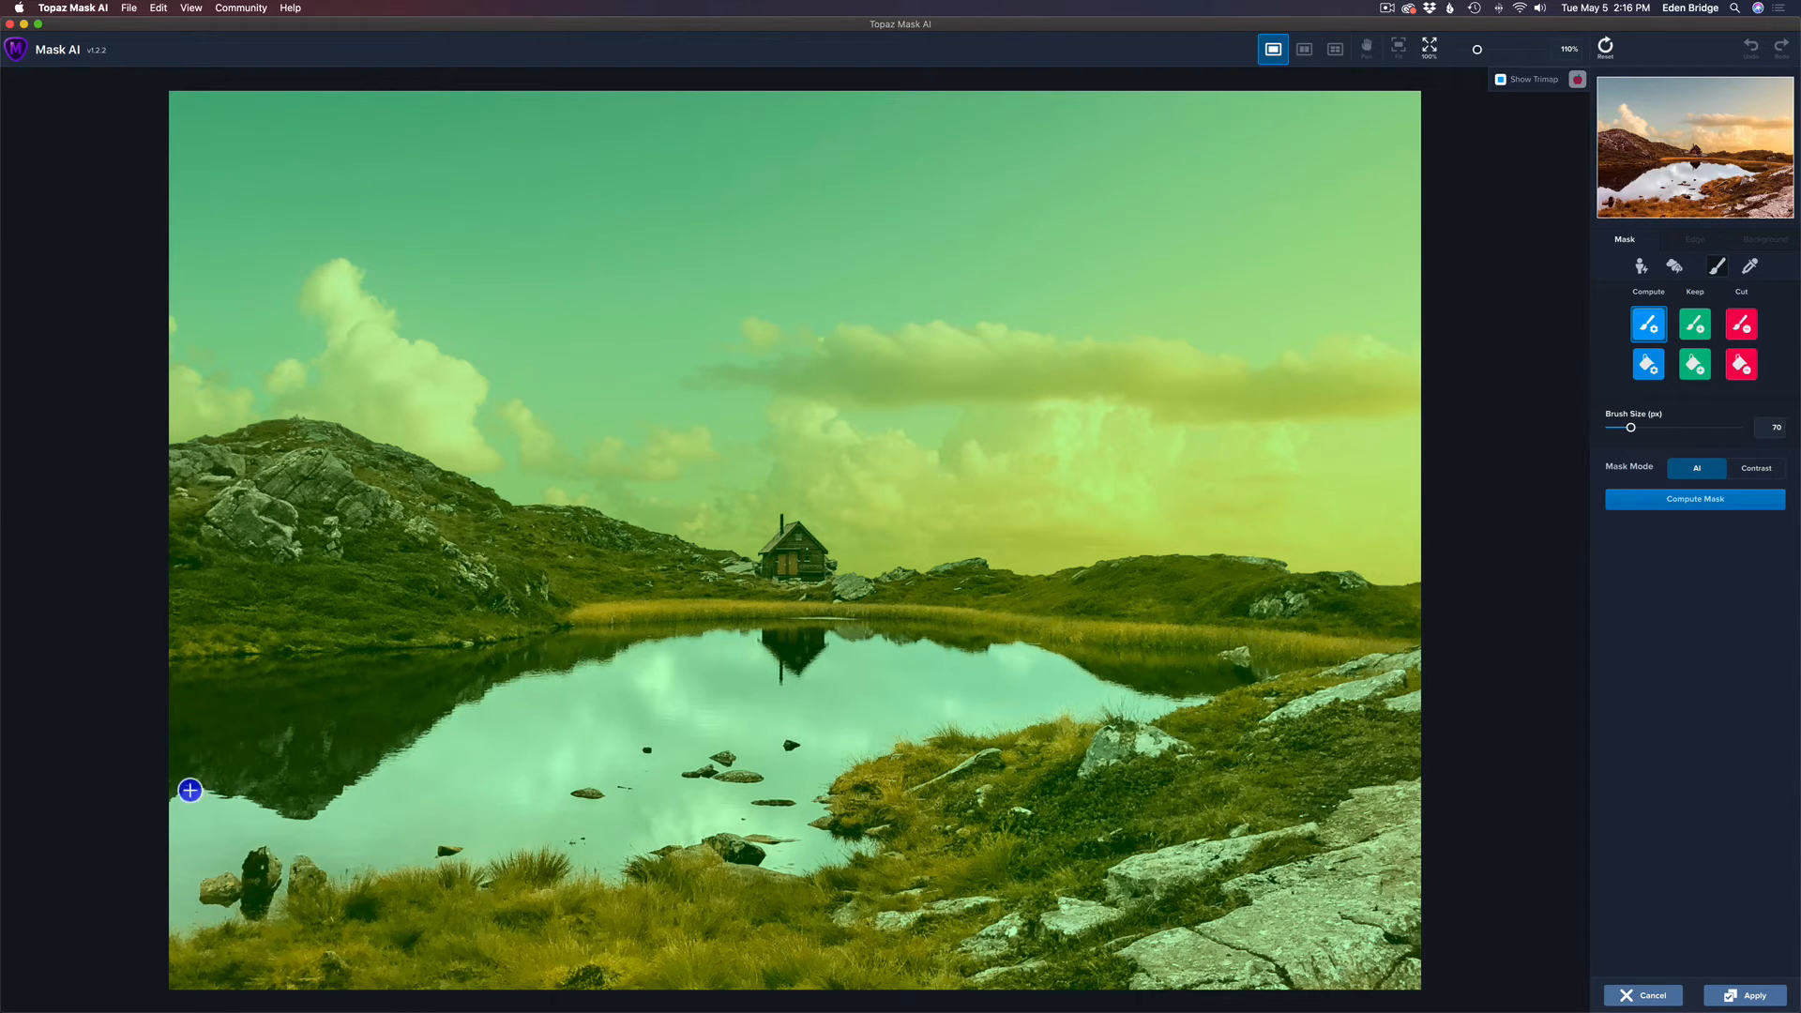
mouse_move(169, 800)
left_mouse_down()
mouse_move(229, 791)
mouse_move(300, 817)
mouse_move(519, 675)
mouse_move(709, 630)
mouse_move(752, 637)
mouse_move(775, 674)
mouse_move(831, 638)
mouse_move(1037, 644)
mouse_move(1133, 688)
mouse_move(1198, 691)
mouse_move(909, 735)
mouse_move(823, 790)
mouse_move(827, 825)
mouse_move(864, 833)
left_mouse_up()
mouse_move(861, 851)
left_mouse_down()
mouse_move(781, 871)
mouse_move(715, 843)
mouse_move(785, 839)
mouse_move(680, 841)
mouse_move(623, 852)
mouse_move(626, 883)
mouse_move(600, 884)
mouse_move(537, 851)
mouse_move(488, 879)
mouse_move(542, 852)
mouse_move(435, 868)
mouse_move(453, 851)
mouse_move(430, 855)
mouse_move(436, 873)
mouse_move(341, 887)
mouse_move(300, 864)
mouse_move(334, 836)
mouse_move(290, 859)
mouse_move(277, 902)
mouse_move(249, 852)
mouse_move(201, 896)
mouse_move(224, 912)
mouse_move(183, 907)
left_mouse_up()
mouse_move(600, 797)
left_mouse_down()
mouse_move(575, 792)
mouse_move(605, 794)
left_mouse_up()
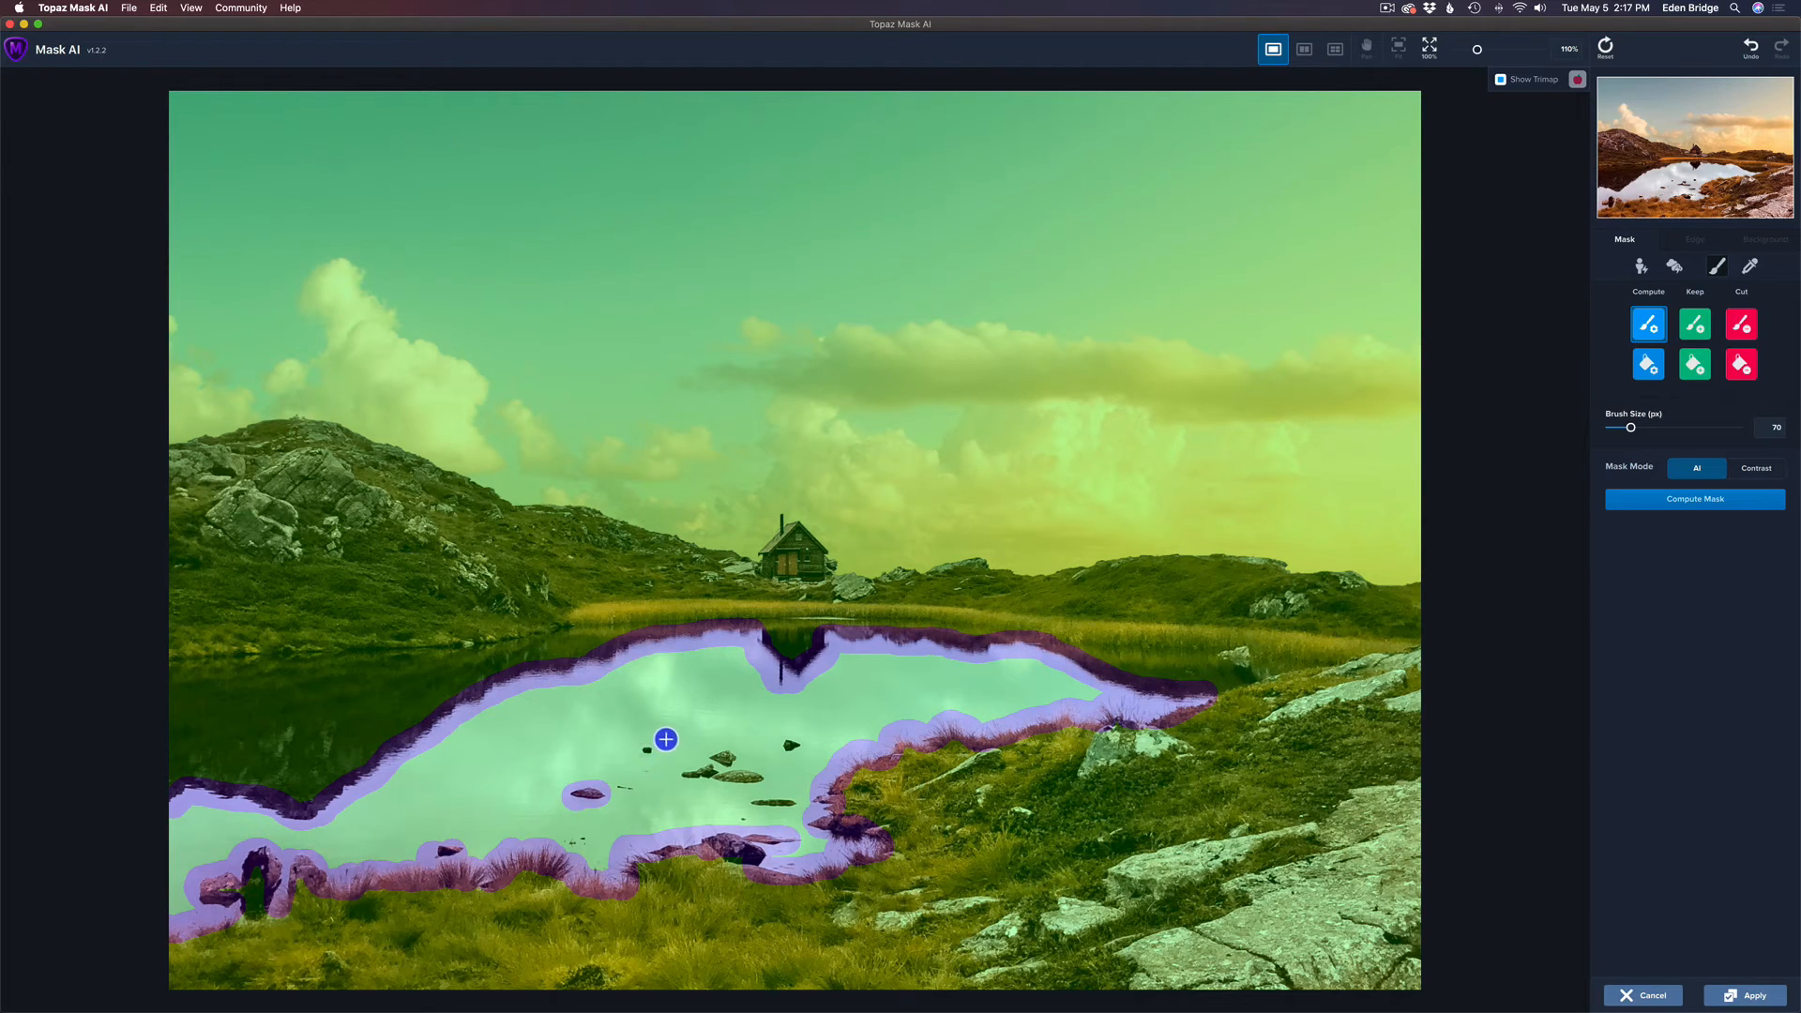
Cover the remaining small rocks and specks in the lake with the Compute brush, reducing its size to 30 px
key("bracketleft")
key("bracketleft")
key("bracketleft")
key("bracketleft")
key("bracketleft")
left_click(649, 751)
key("bracketleft")
key("bracketleft")
left_click_drag(623, 787, 635, 788)
left_click_drag(570, 842, 584, 838)
mouse_move(694, 772)
left_mouse_down()
mouse_move(753, 776)
mouse_move(718, 775)
mouse_move(714, 756)
mouse_move(764, 766)
mouse_move(789, 741)
mouse_move(761, 804)
left_mouse_up()
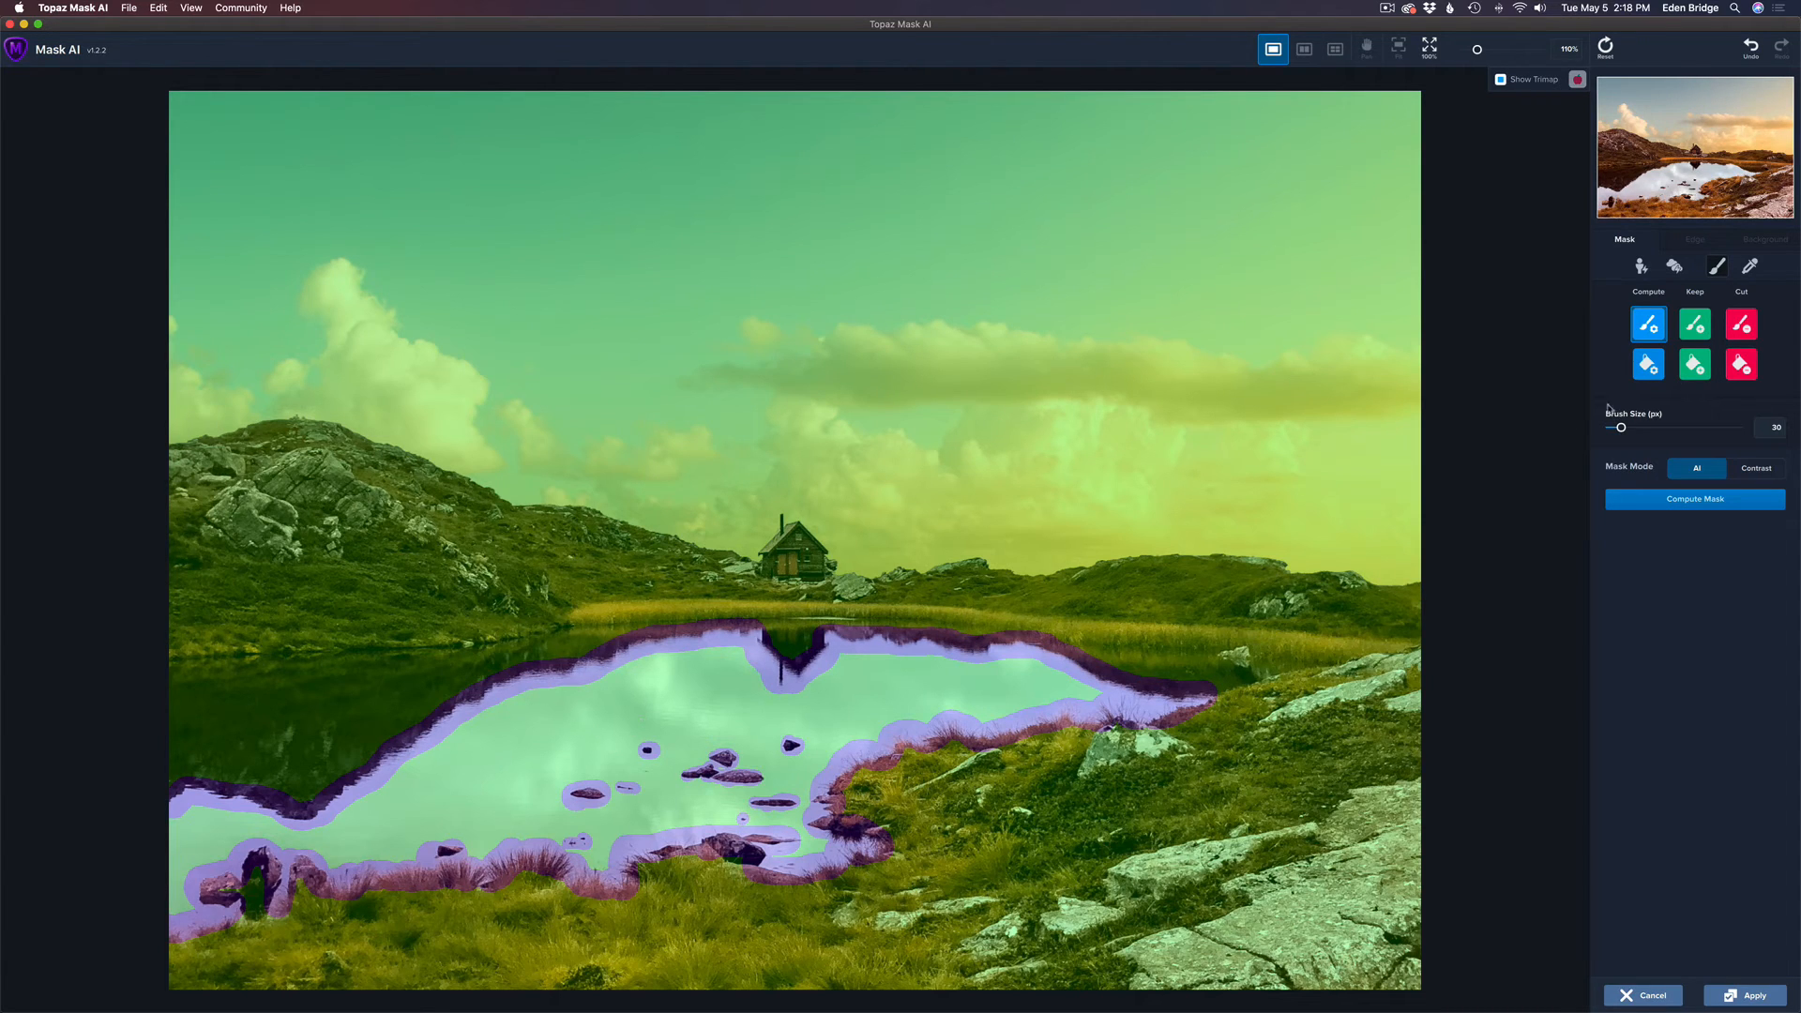
Fill the bright water inside the outline as Cut and compute the mask in AI mode
left_click(1739, 325)
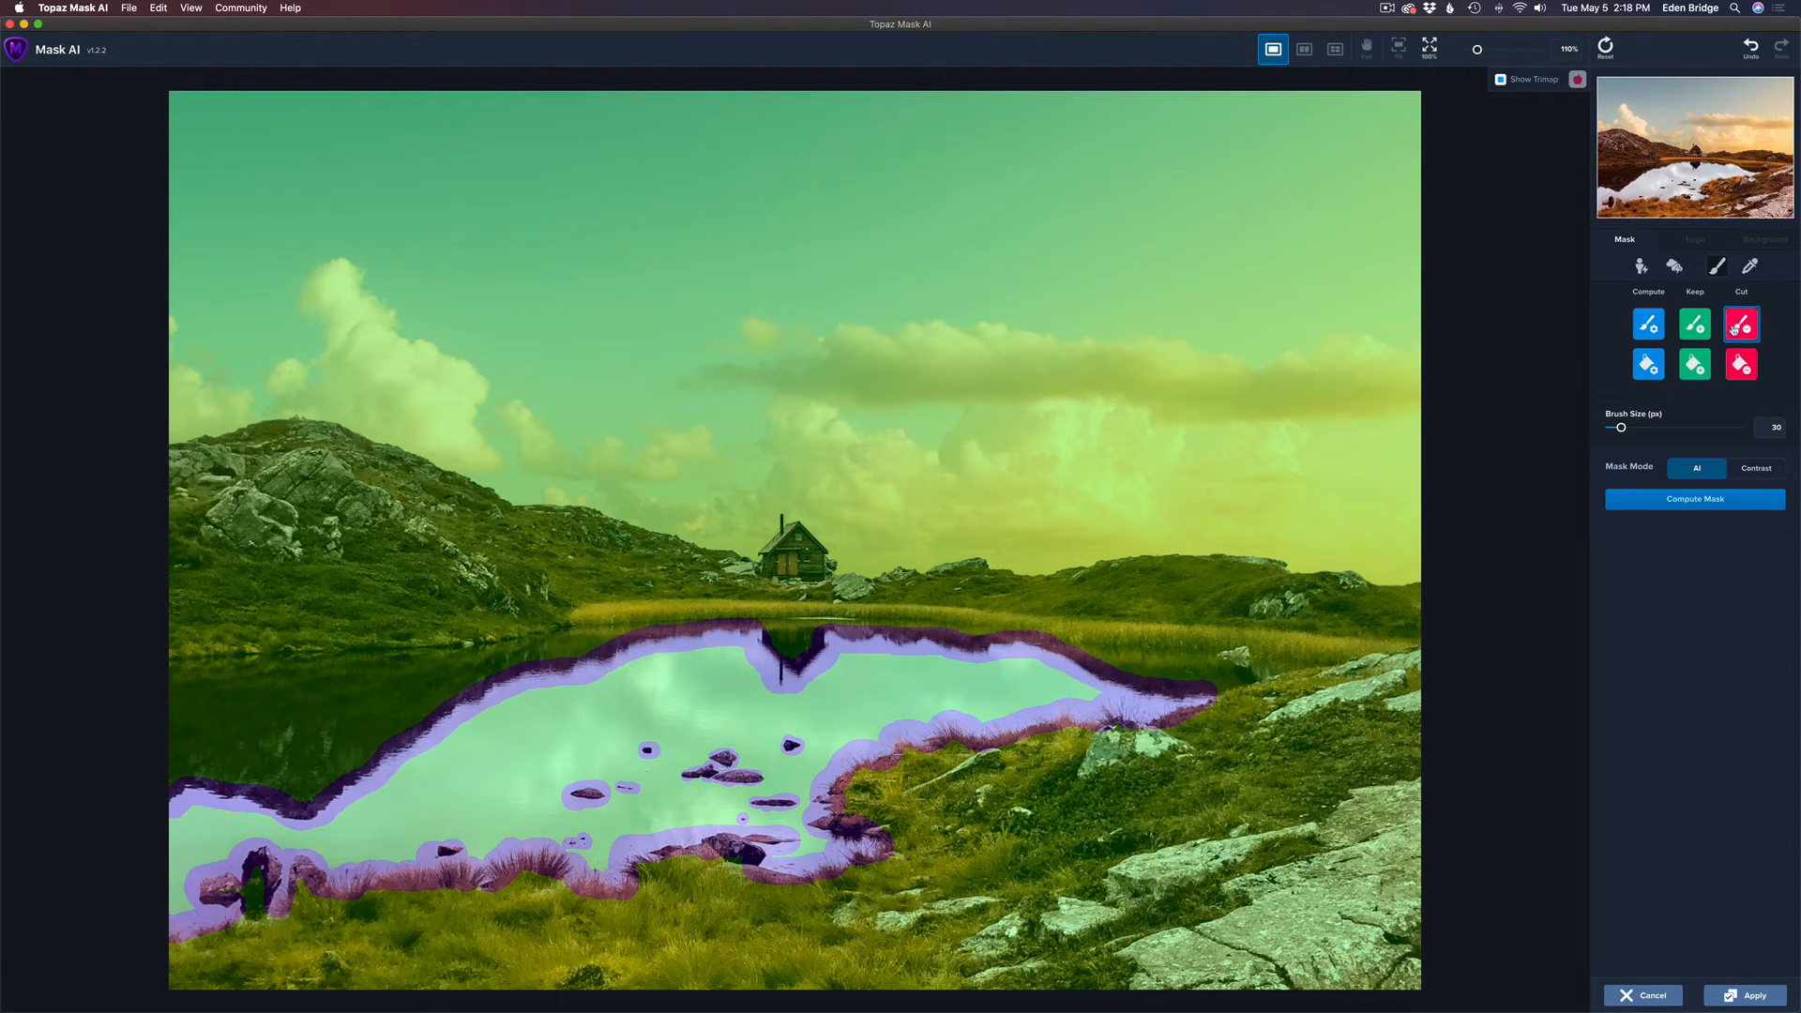
left_click(1733, 365)
left_click(702, 688)
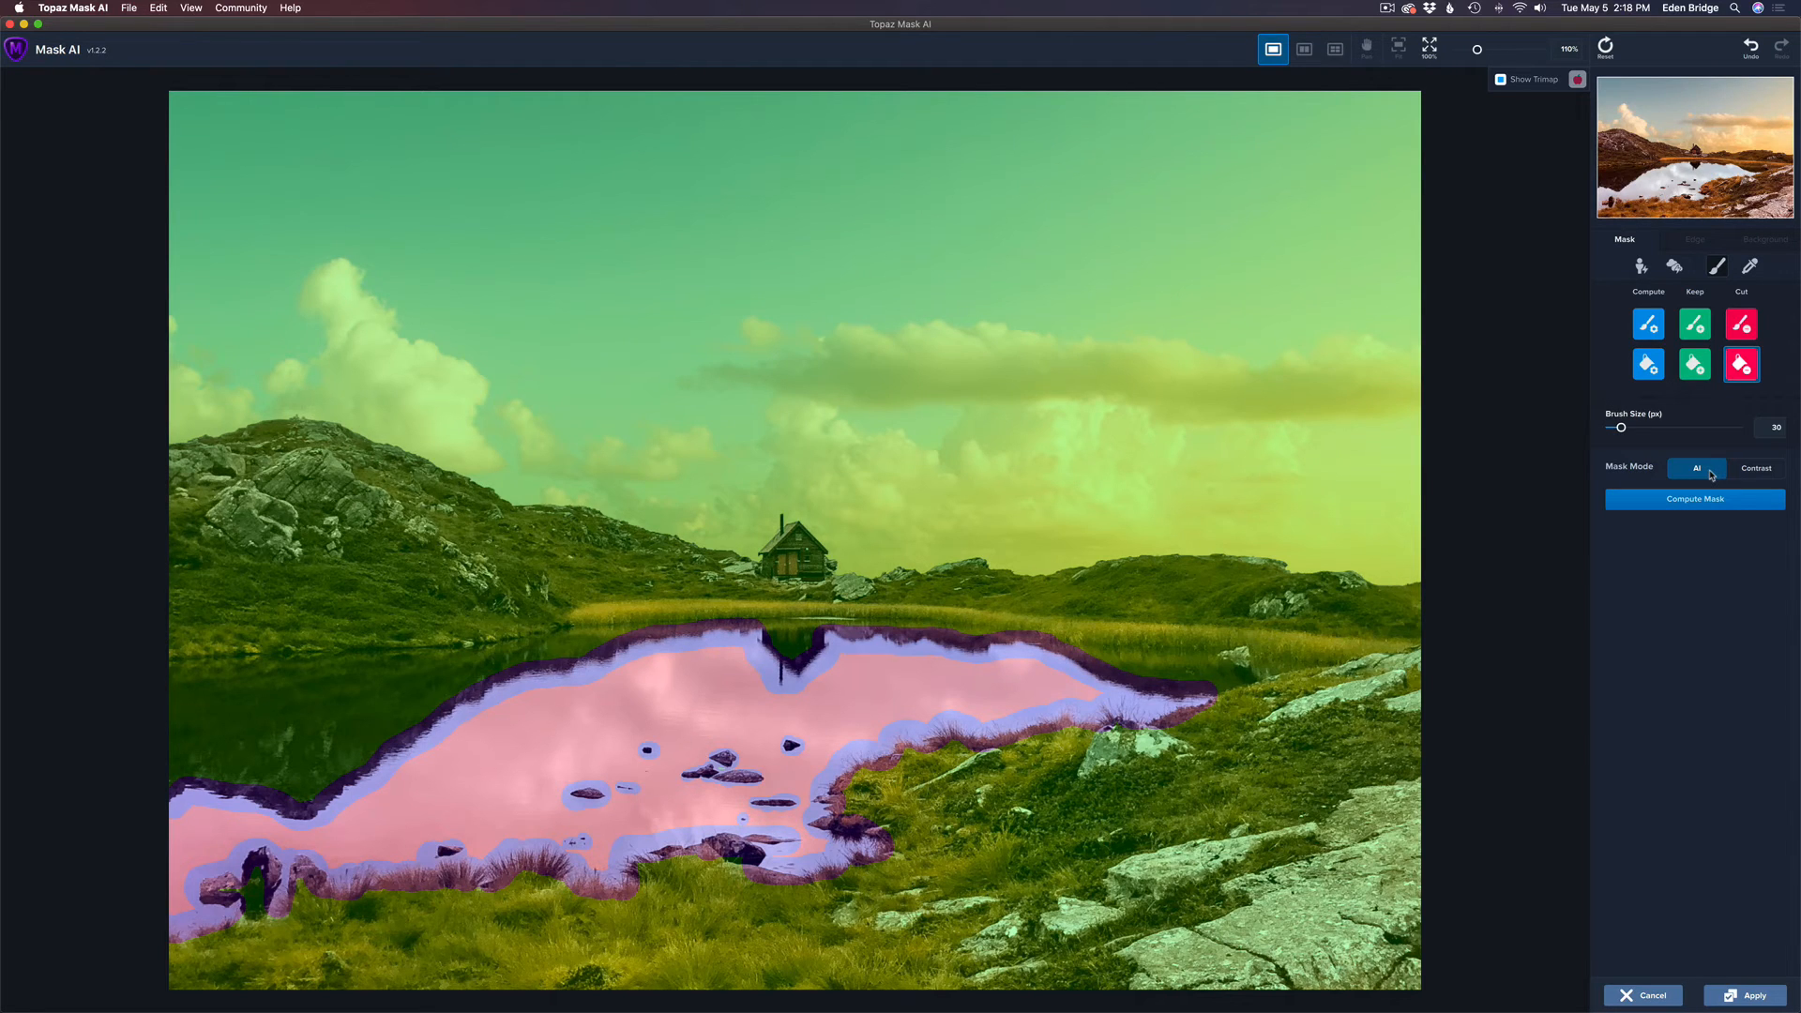
left_click(1707, 500)
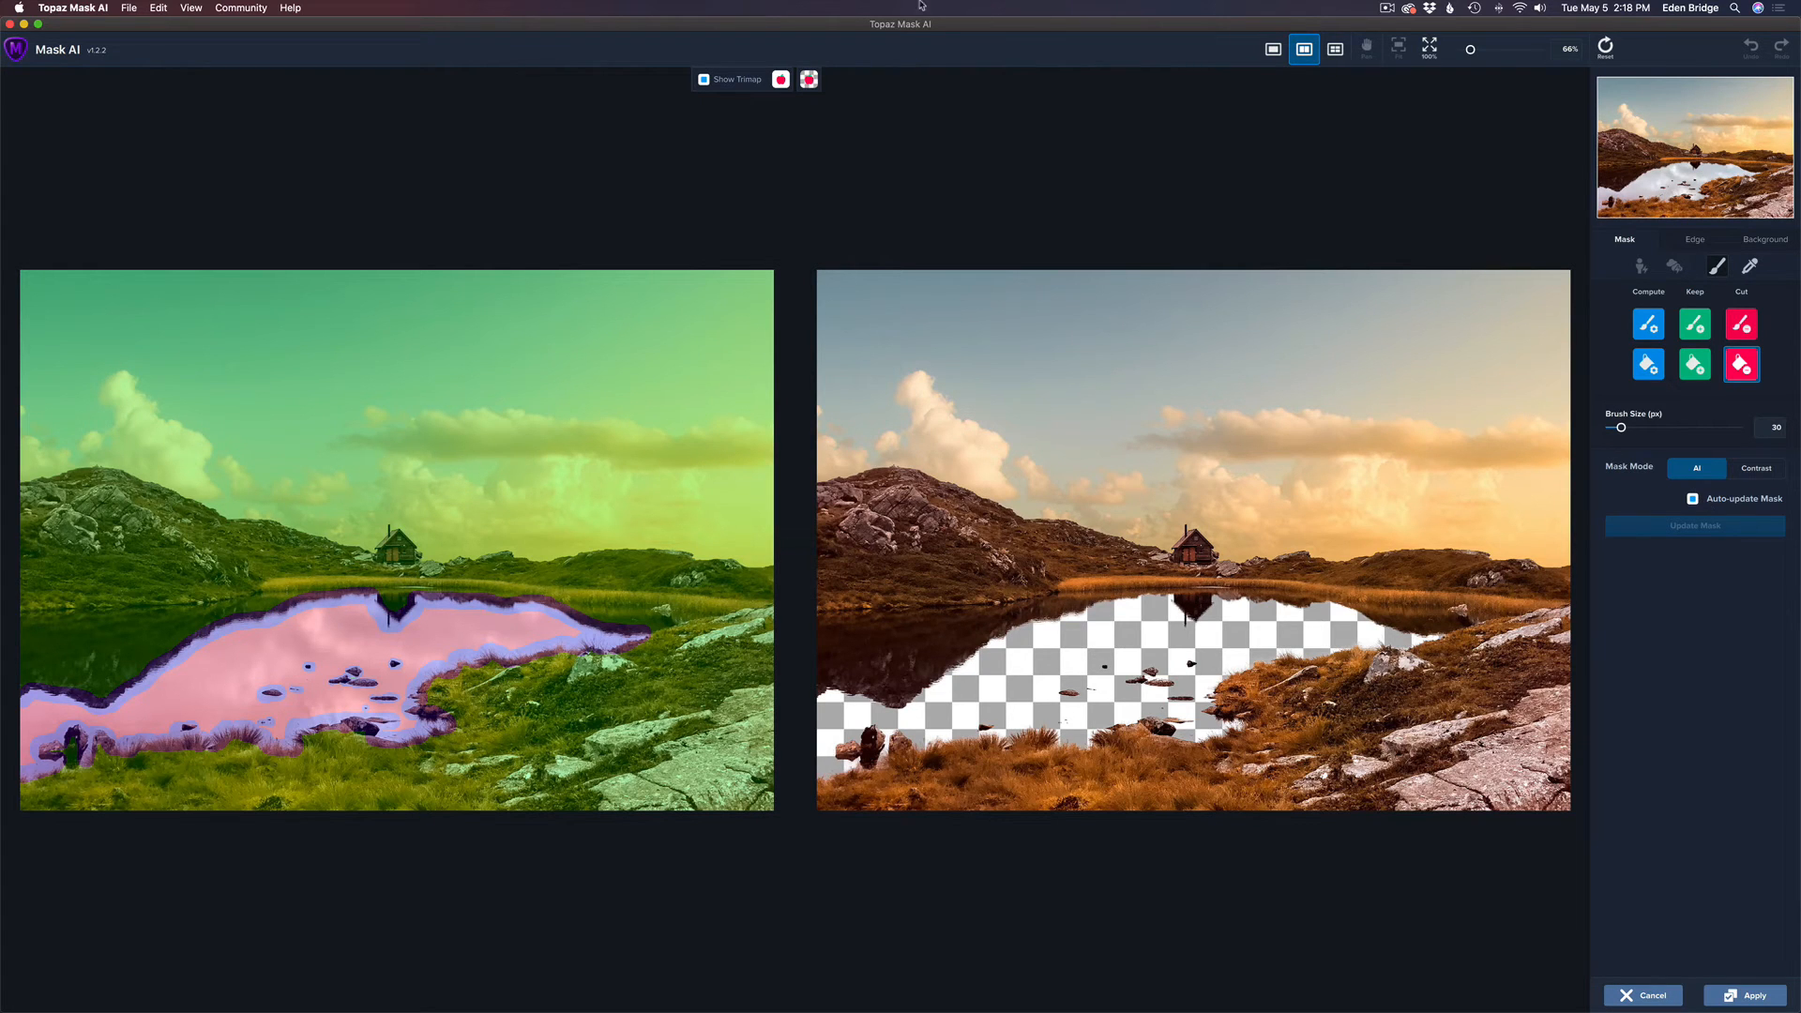
Hide the trimap and examine the cut-out closely along the shoreline, the cabin's reflection and the lake rocks
left_click(705, 80)
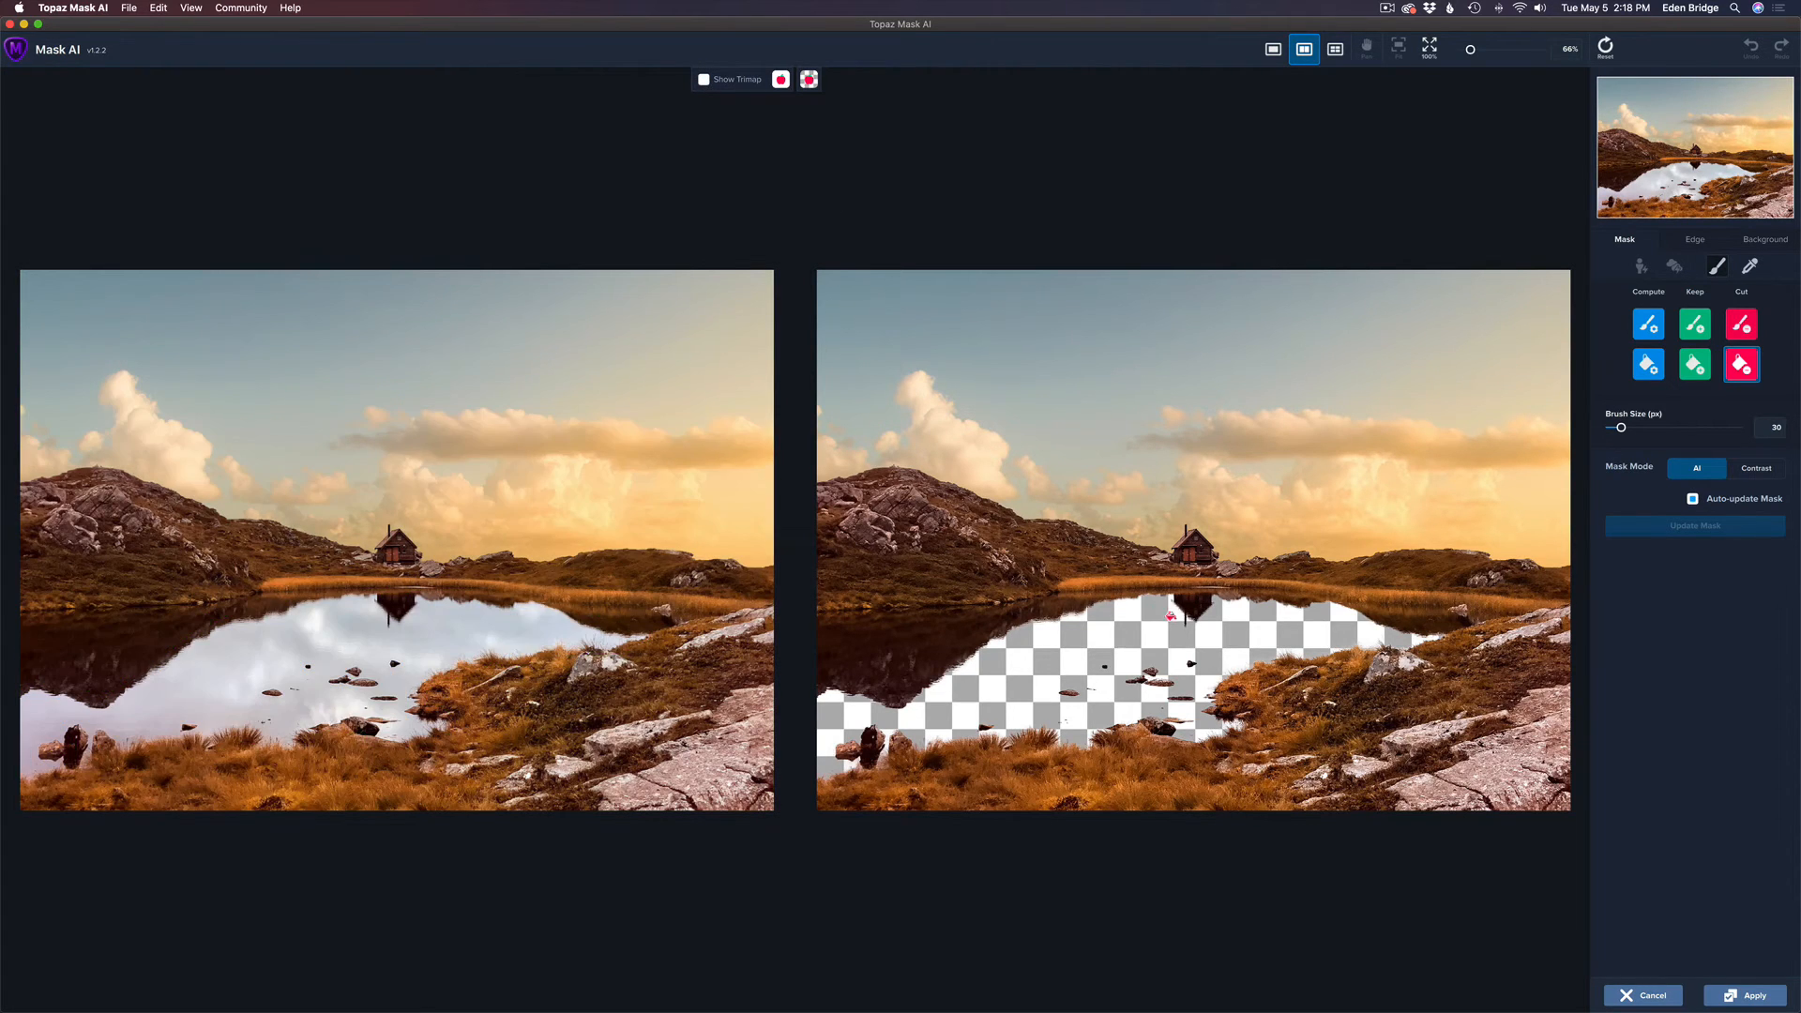
scroll(1169, 616, "up", 5)
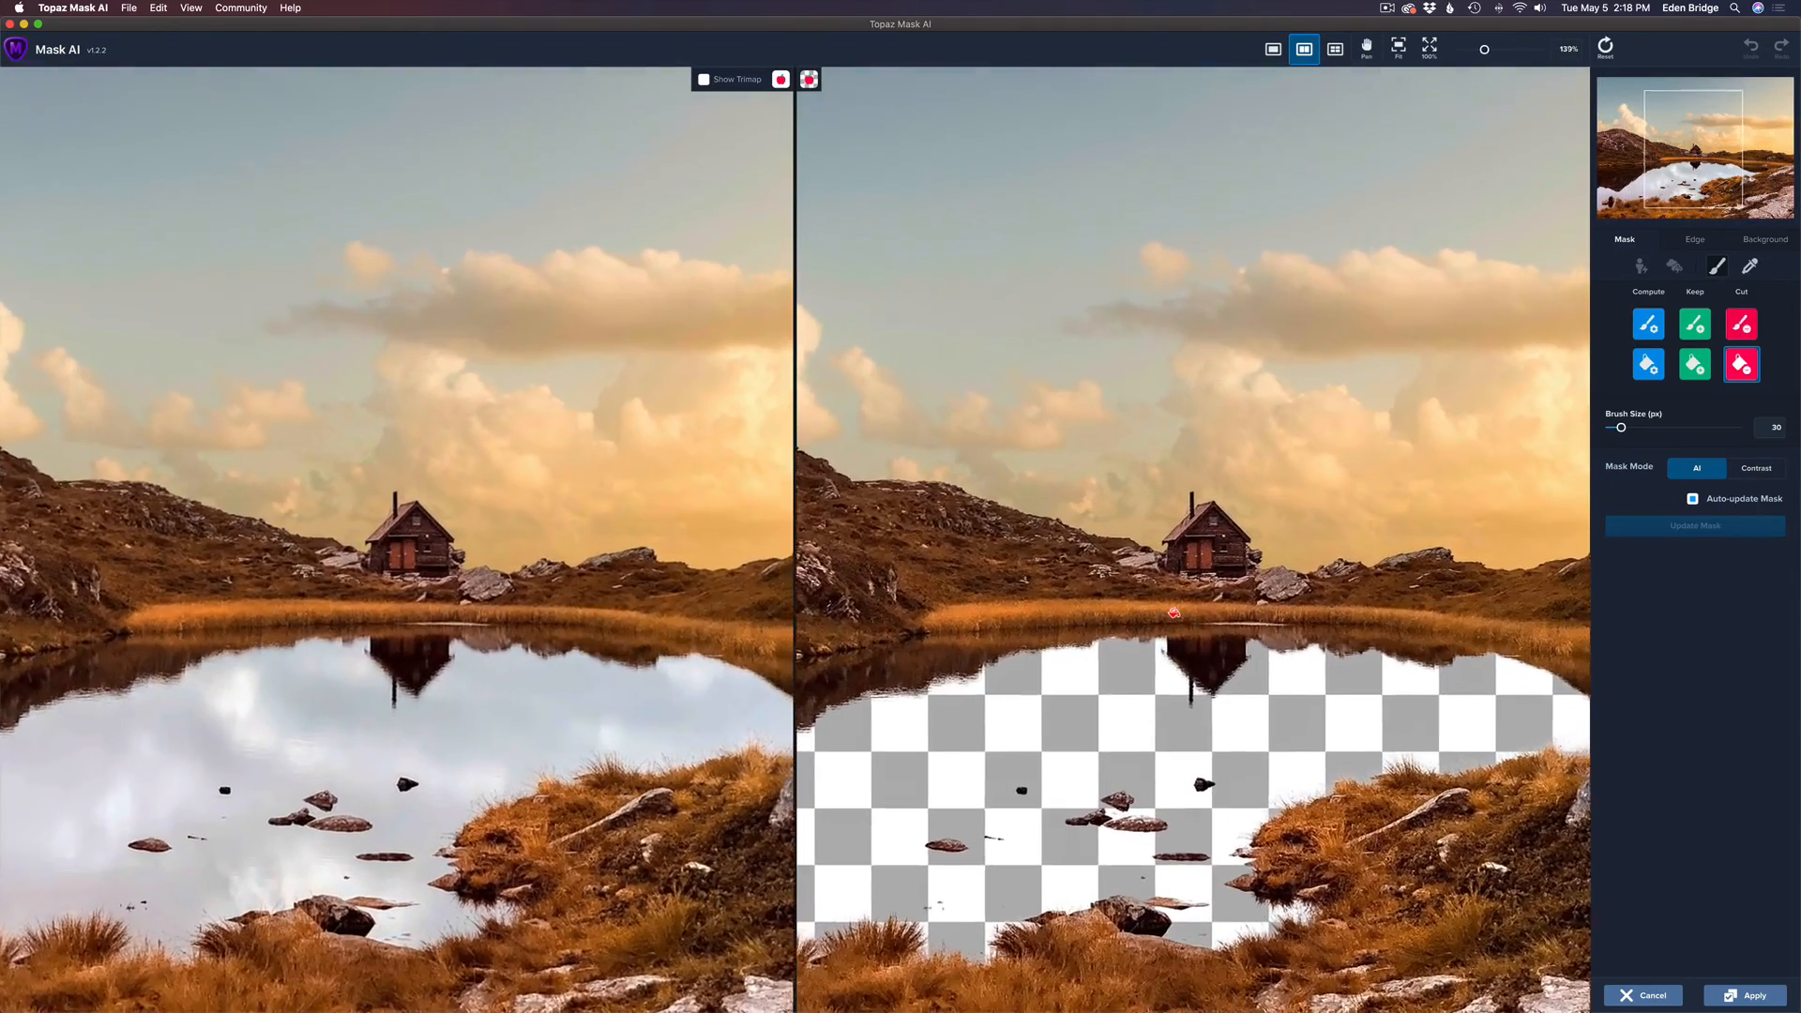
key("space")
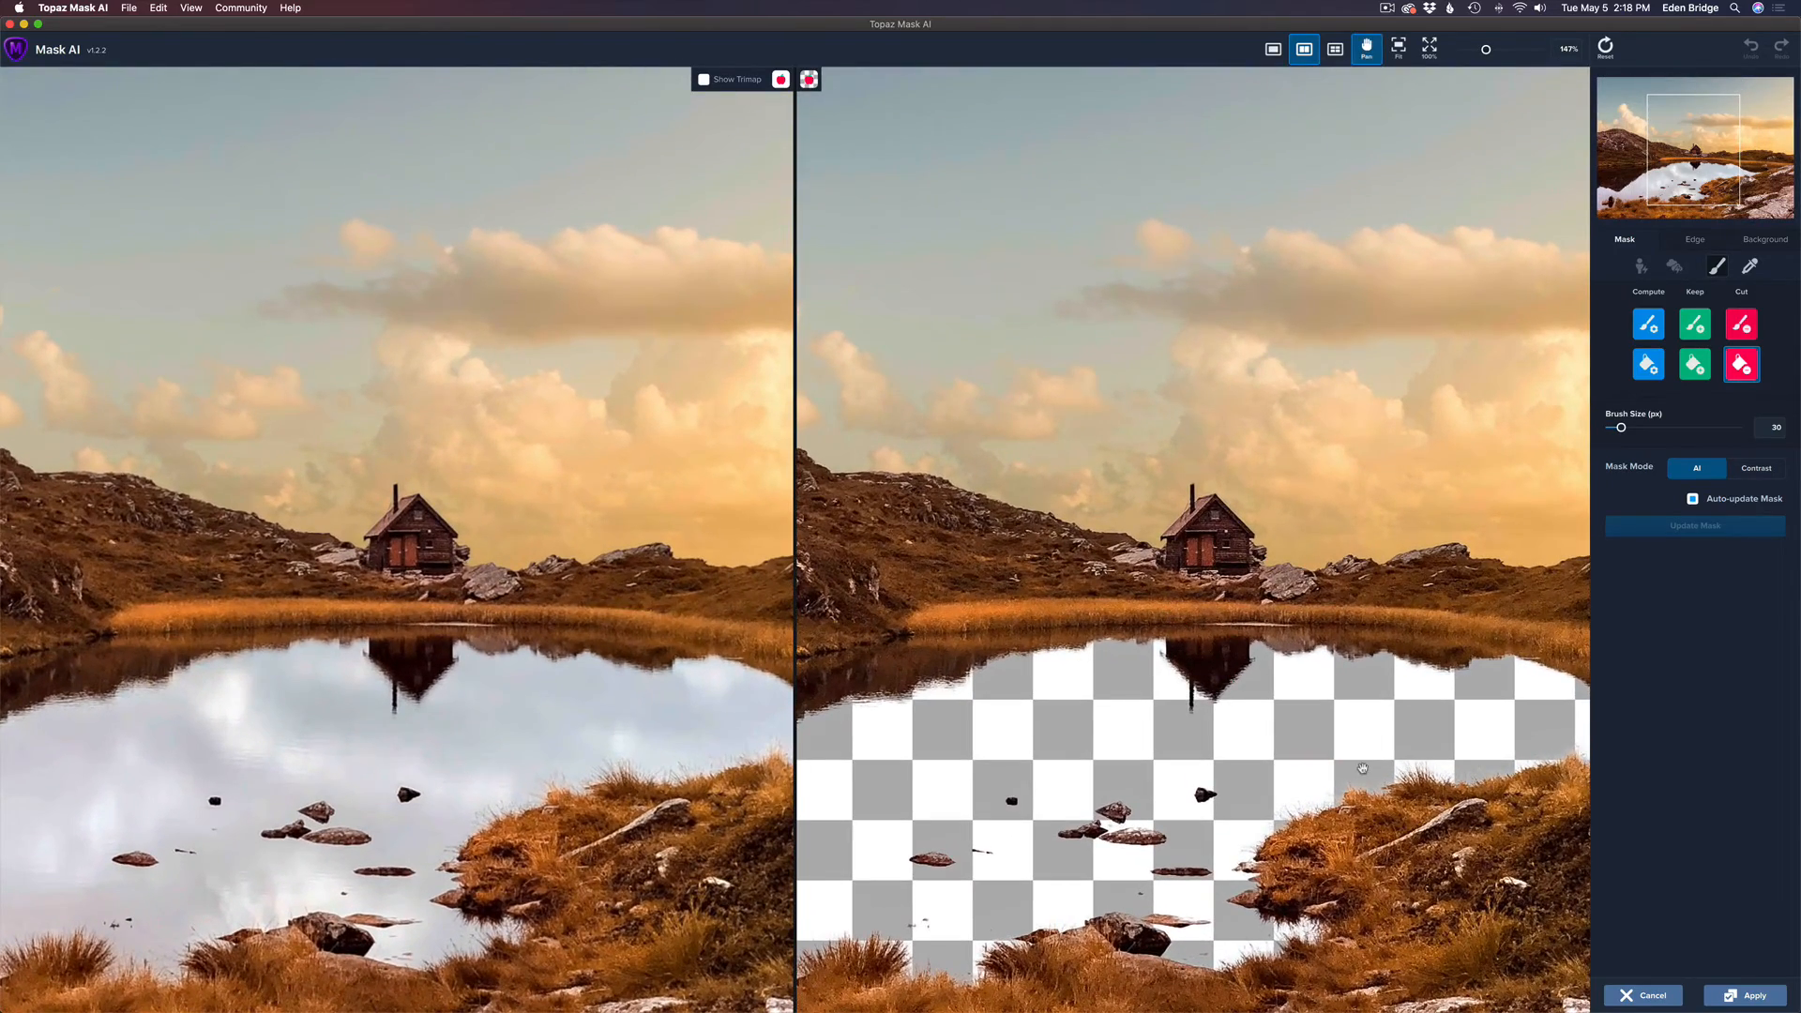
left_click_drag(1352, 766, 1144, 722)
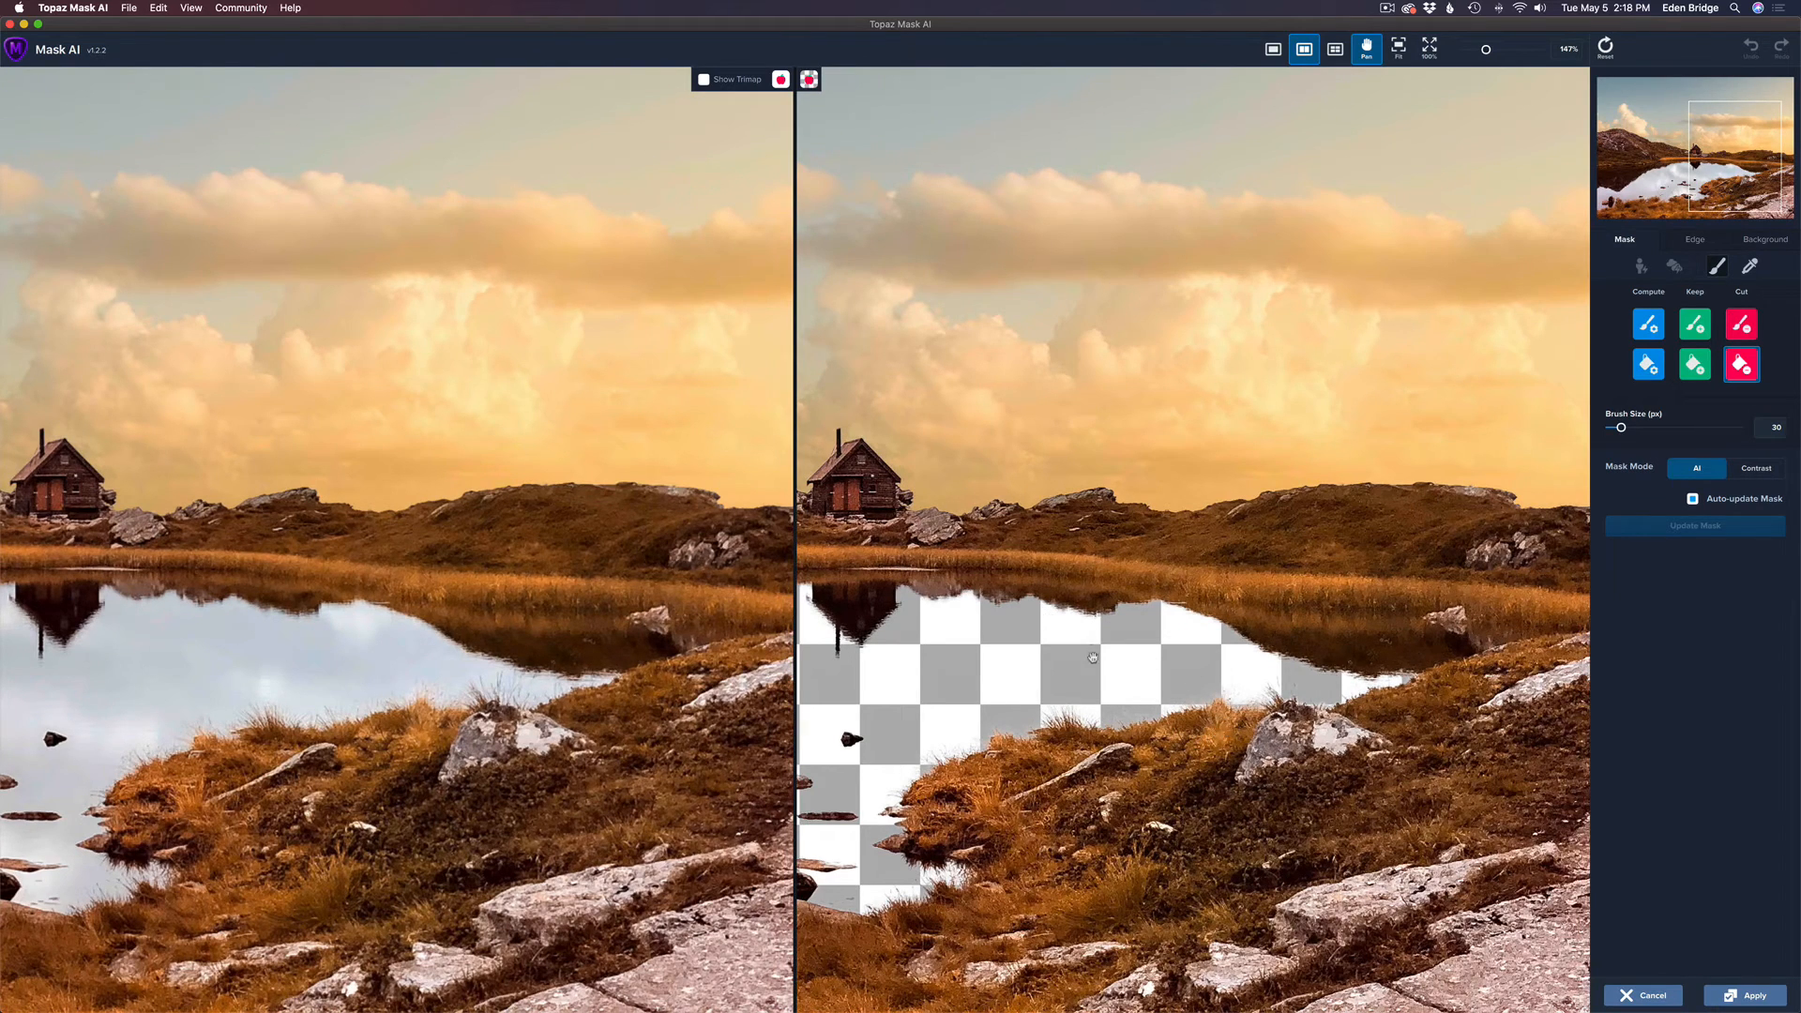
left_click_drag(1081, 769, 1183, 710)
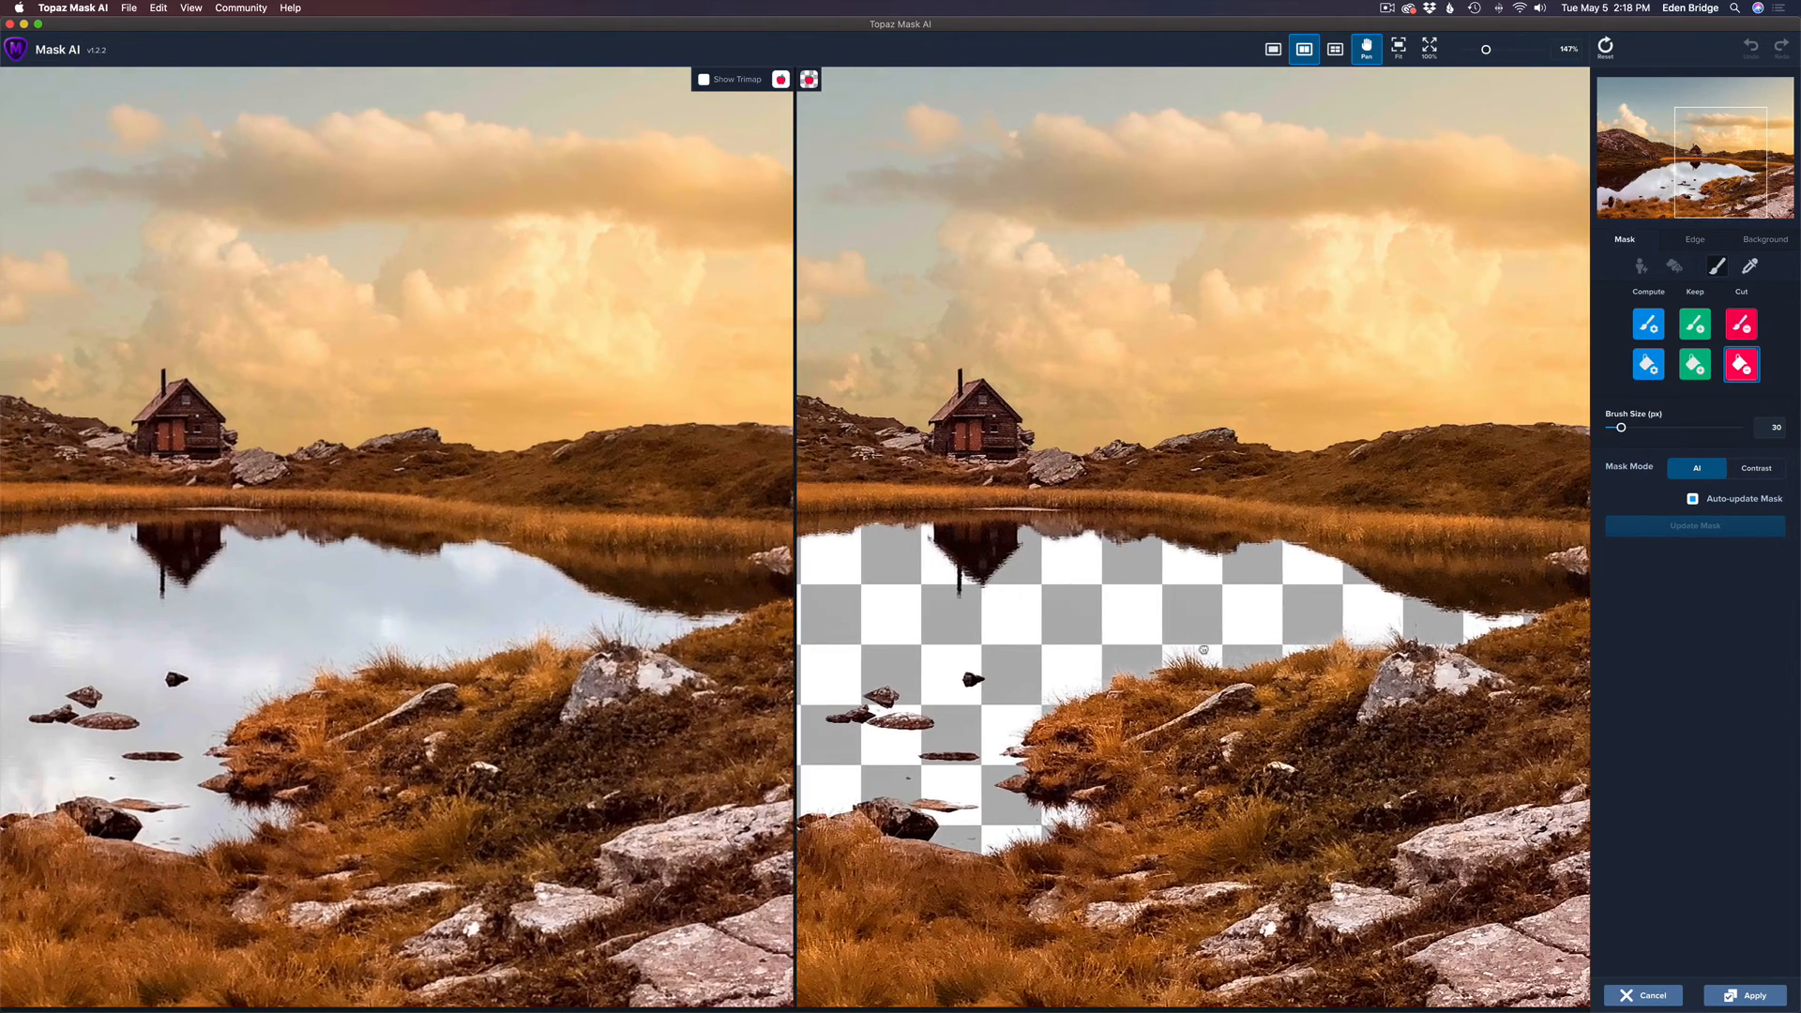
left_click_drag(1049, 780, 1086, 792)
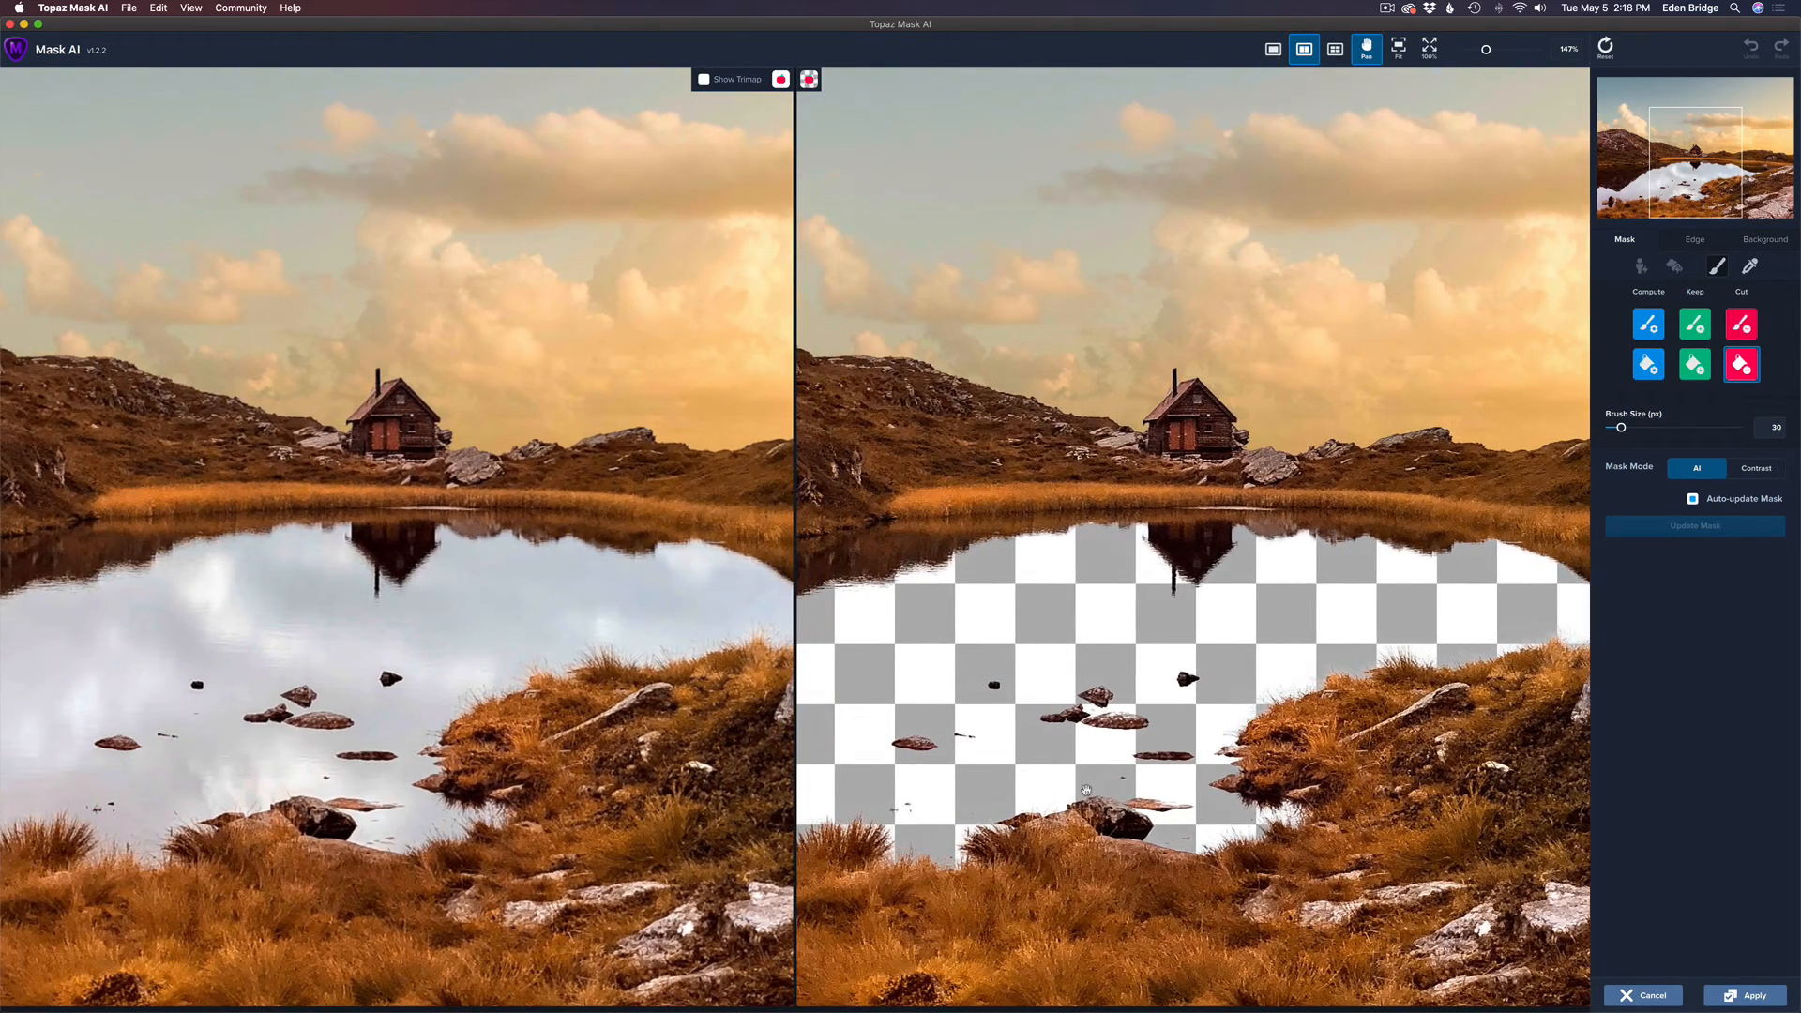
Remove the leftover water between the clustered mid-lake rocks with the Cut brush at 20 px
key("space")
key("b")
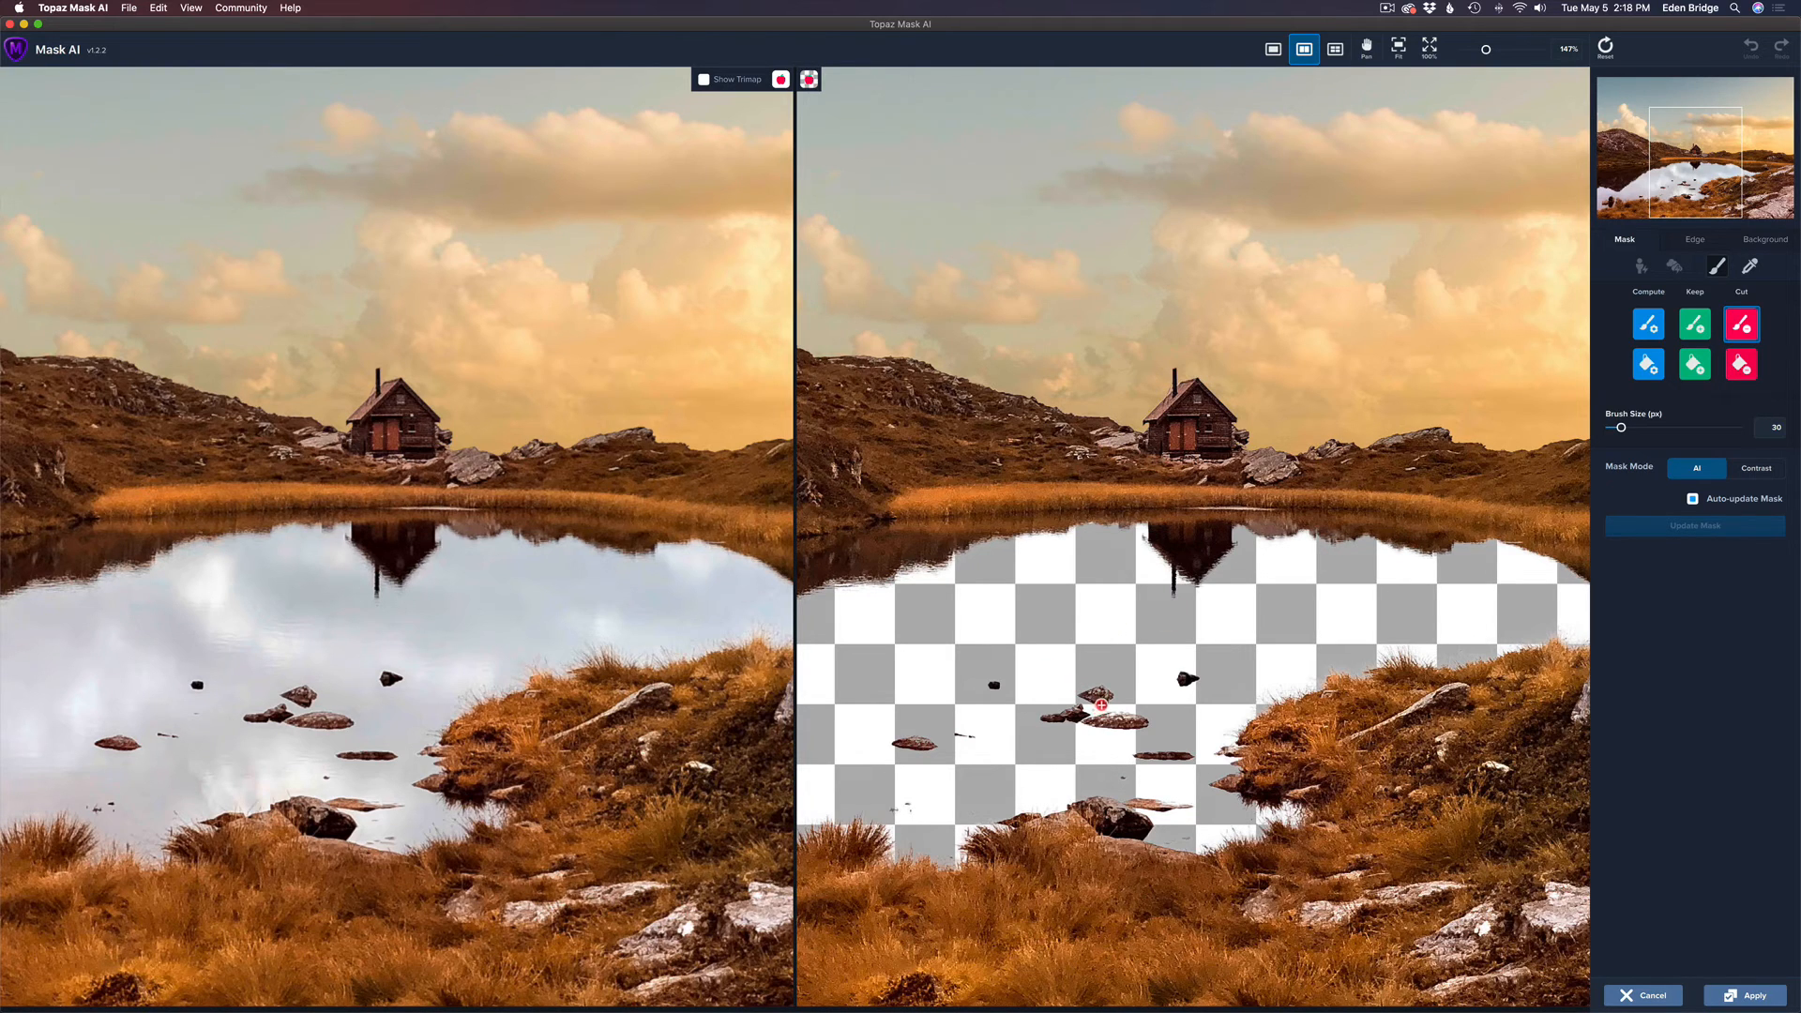
key("bracketleft")
key("bracketleft")
key("bracketright")
left_click_drag(1092, 711, 1094, 724)
Mark the flat mid-lake rock and the rock at the near shoreline as Keep with the 20 px brush
key("x")
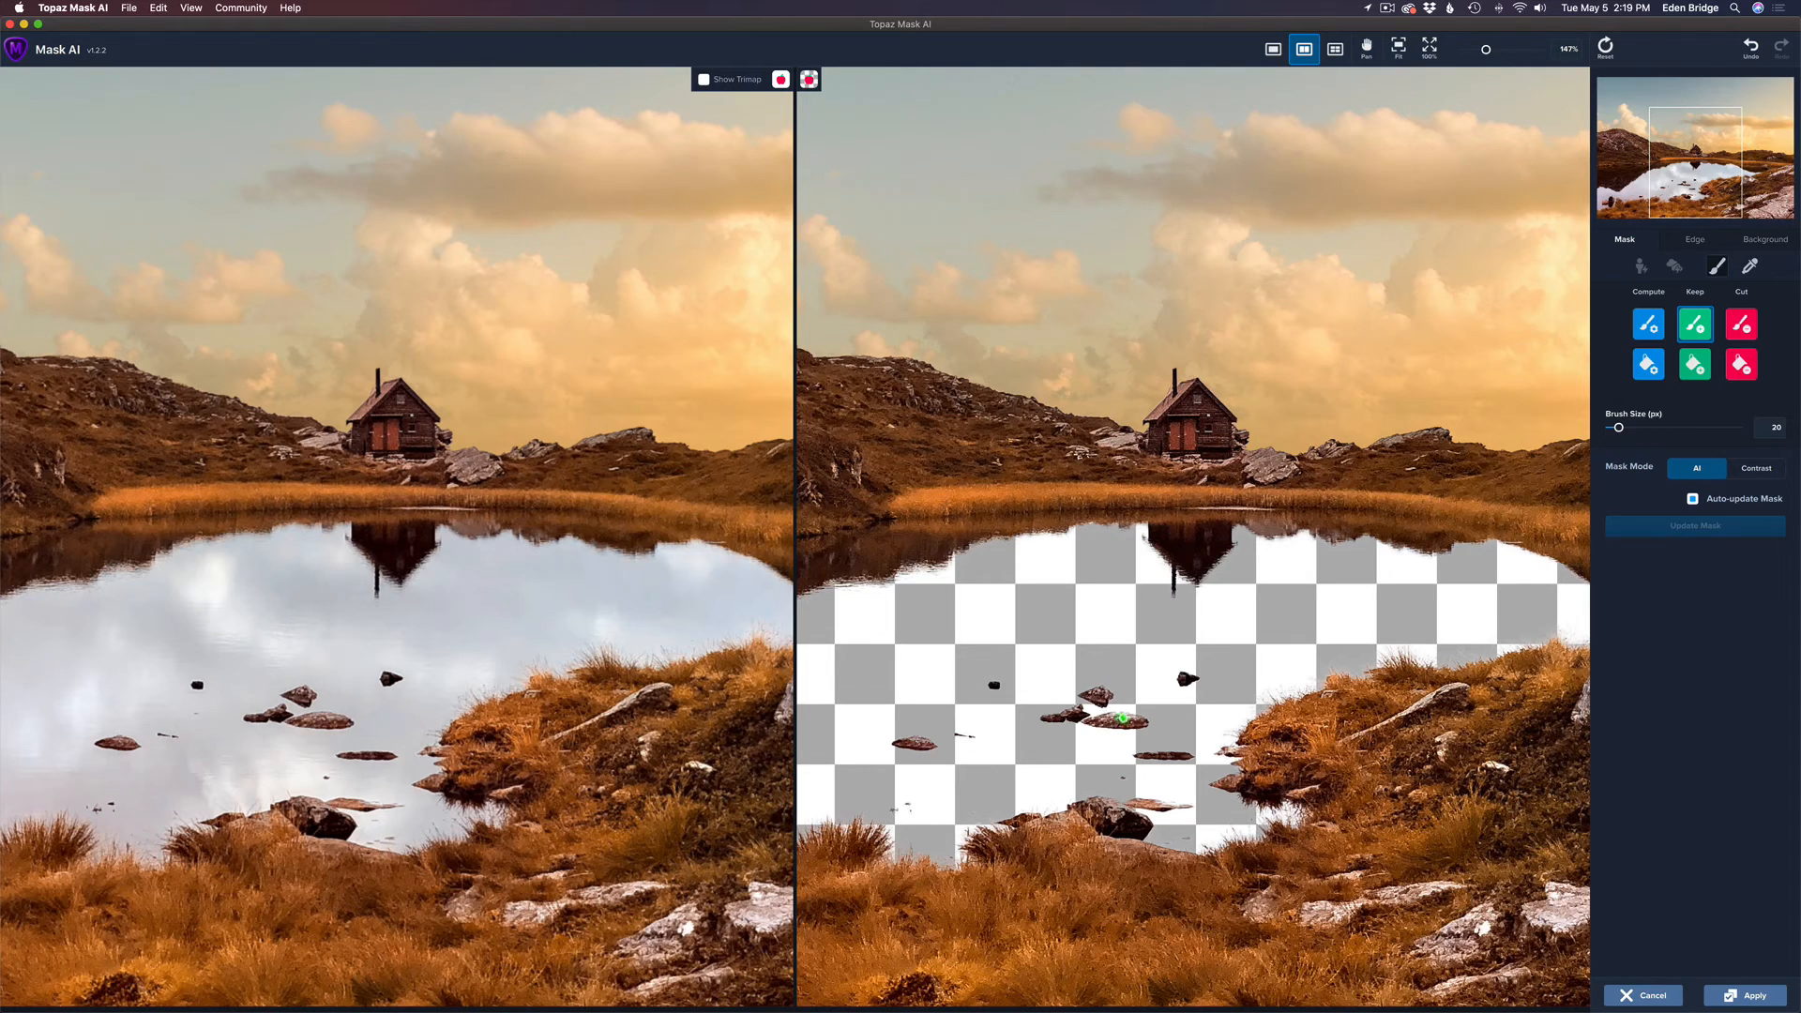
left_click(1122, 717)
left_click(1121, 812)
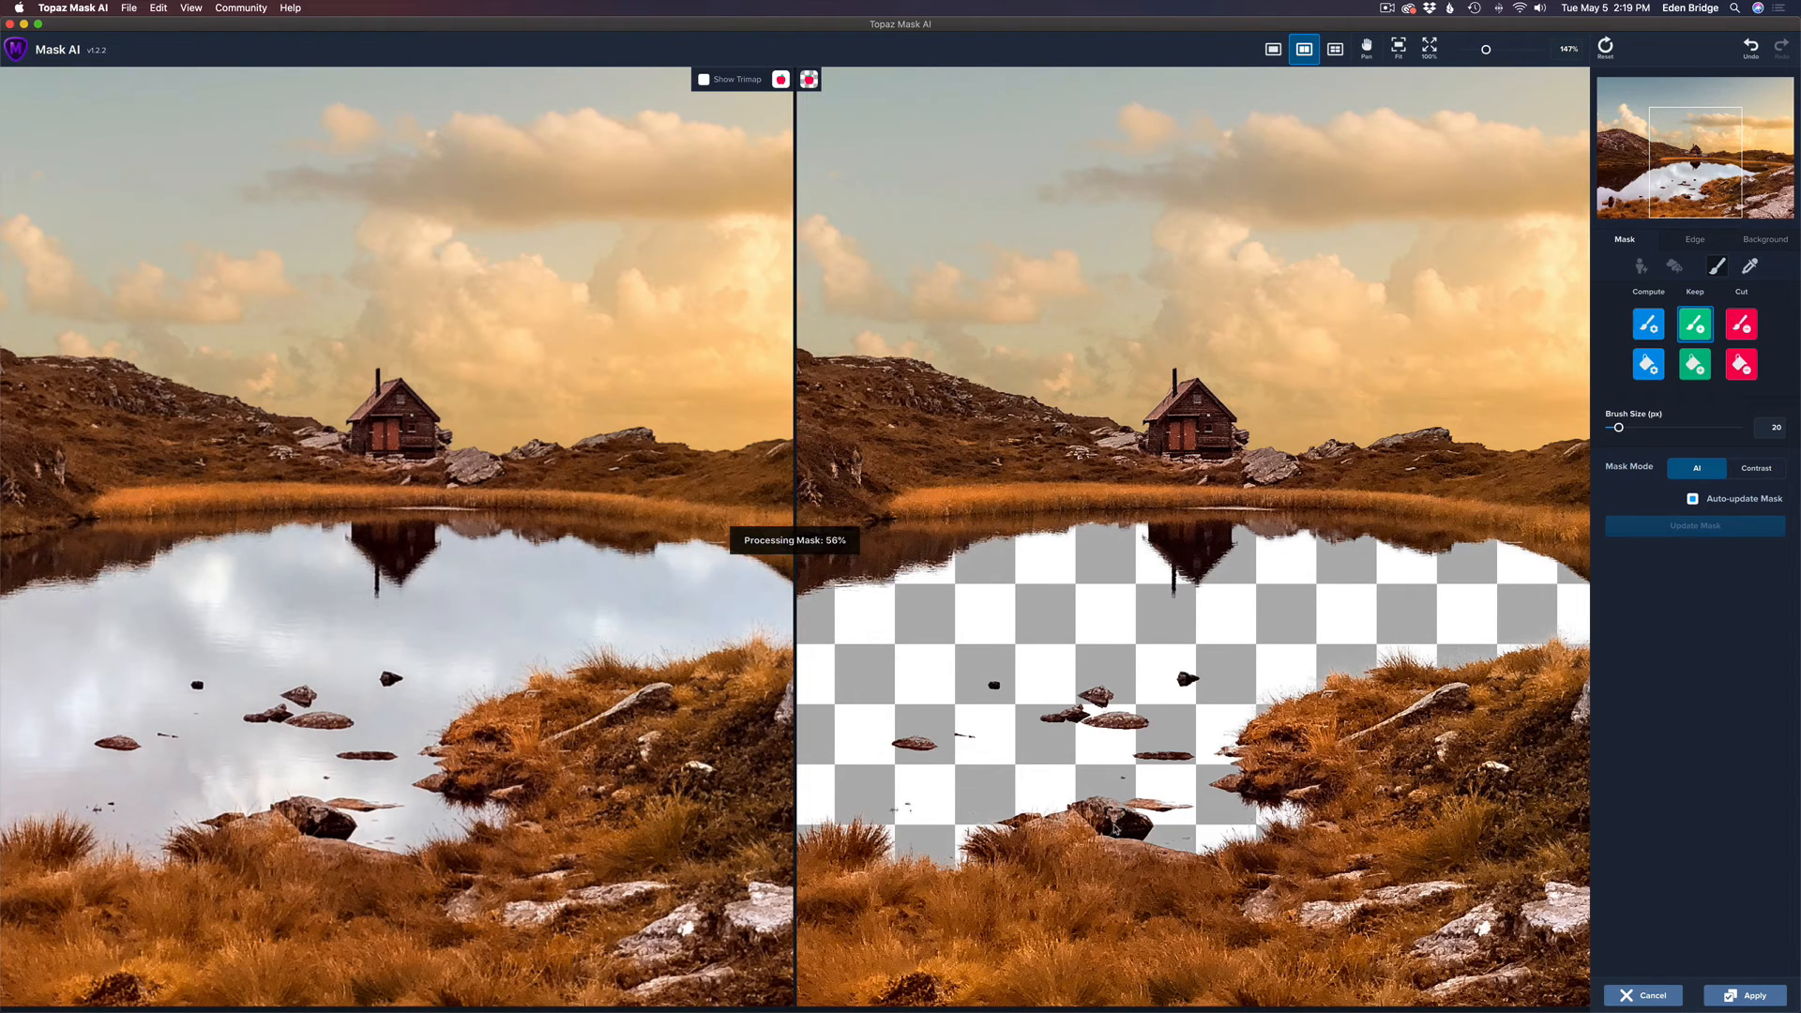
Check the cut-out along the far-left and far-right shorelines, and apply the mask to return to Photoshop
key("space")
left_click_drag(961, 881, 1200, 870)
left_click_drag(1043, 898, 1205, 885)
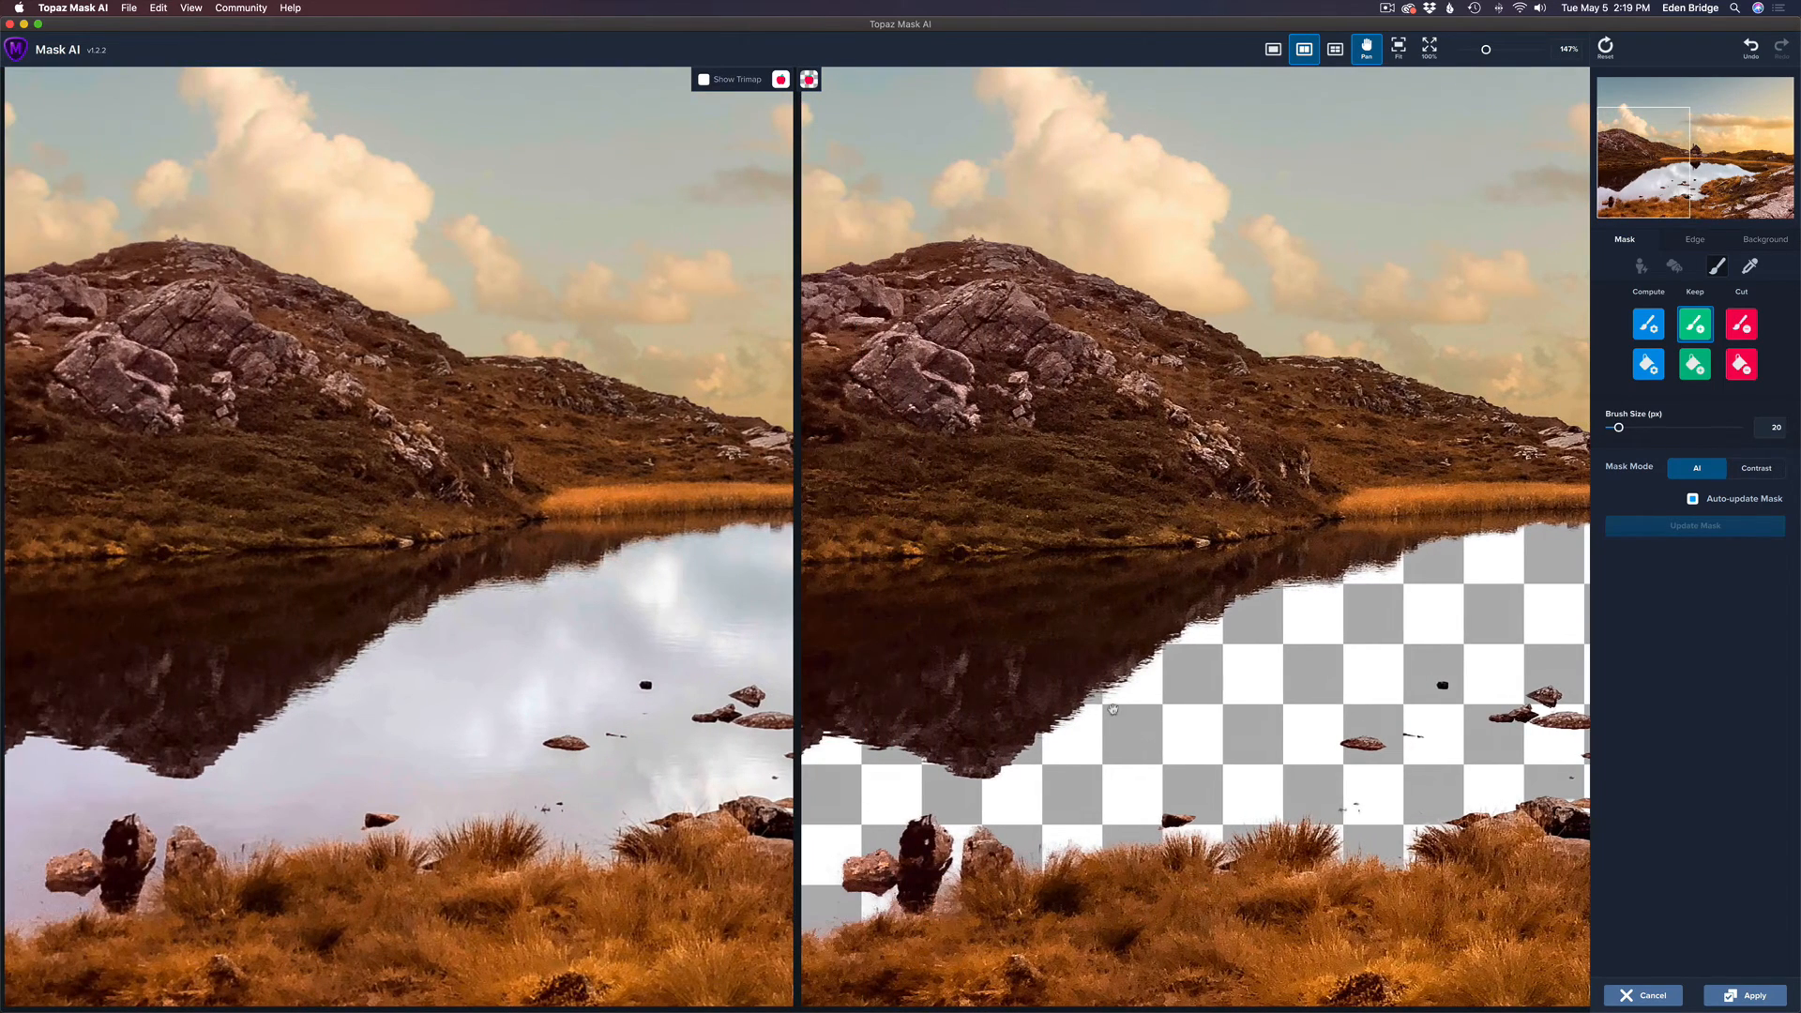
left_click_drag(1346, 886, 994, 901)
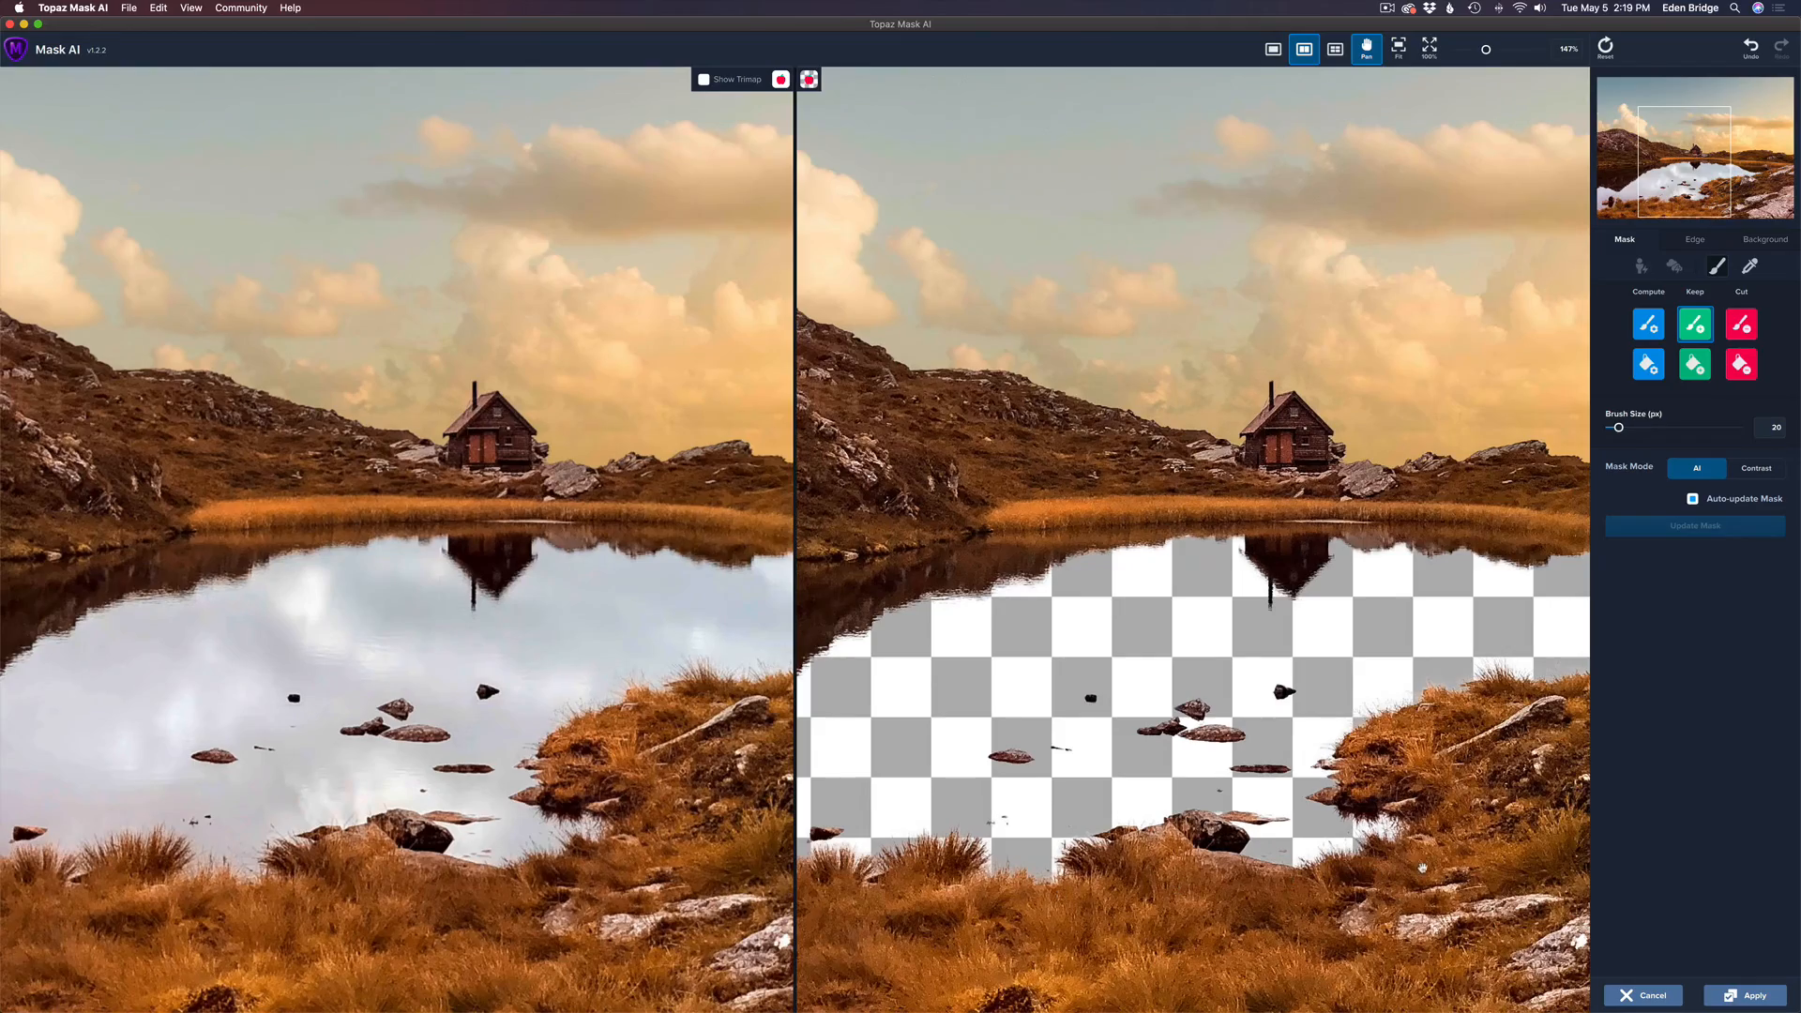
left_click_drag(1435, 867, 1147, 879)
left_click_drag(1389, 834, 1353, 840)
left_click_drag(1283, 778, 1274, 781)
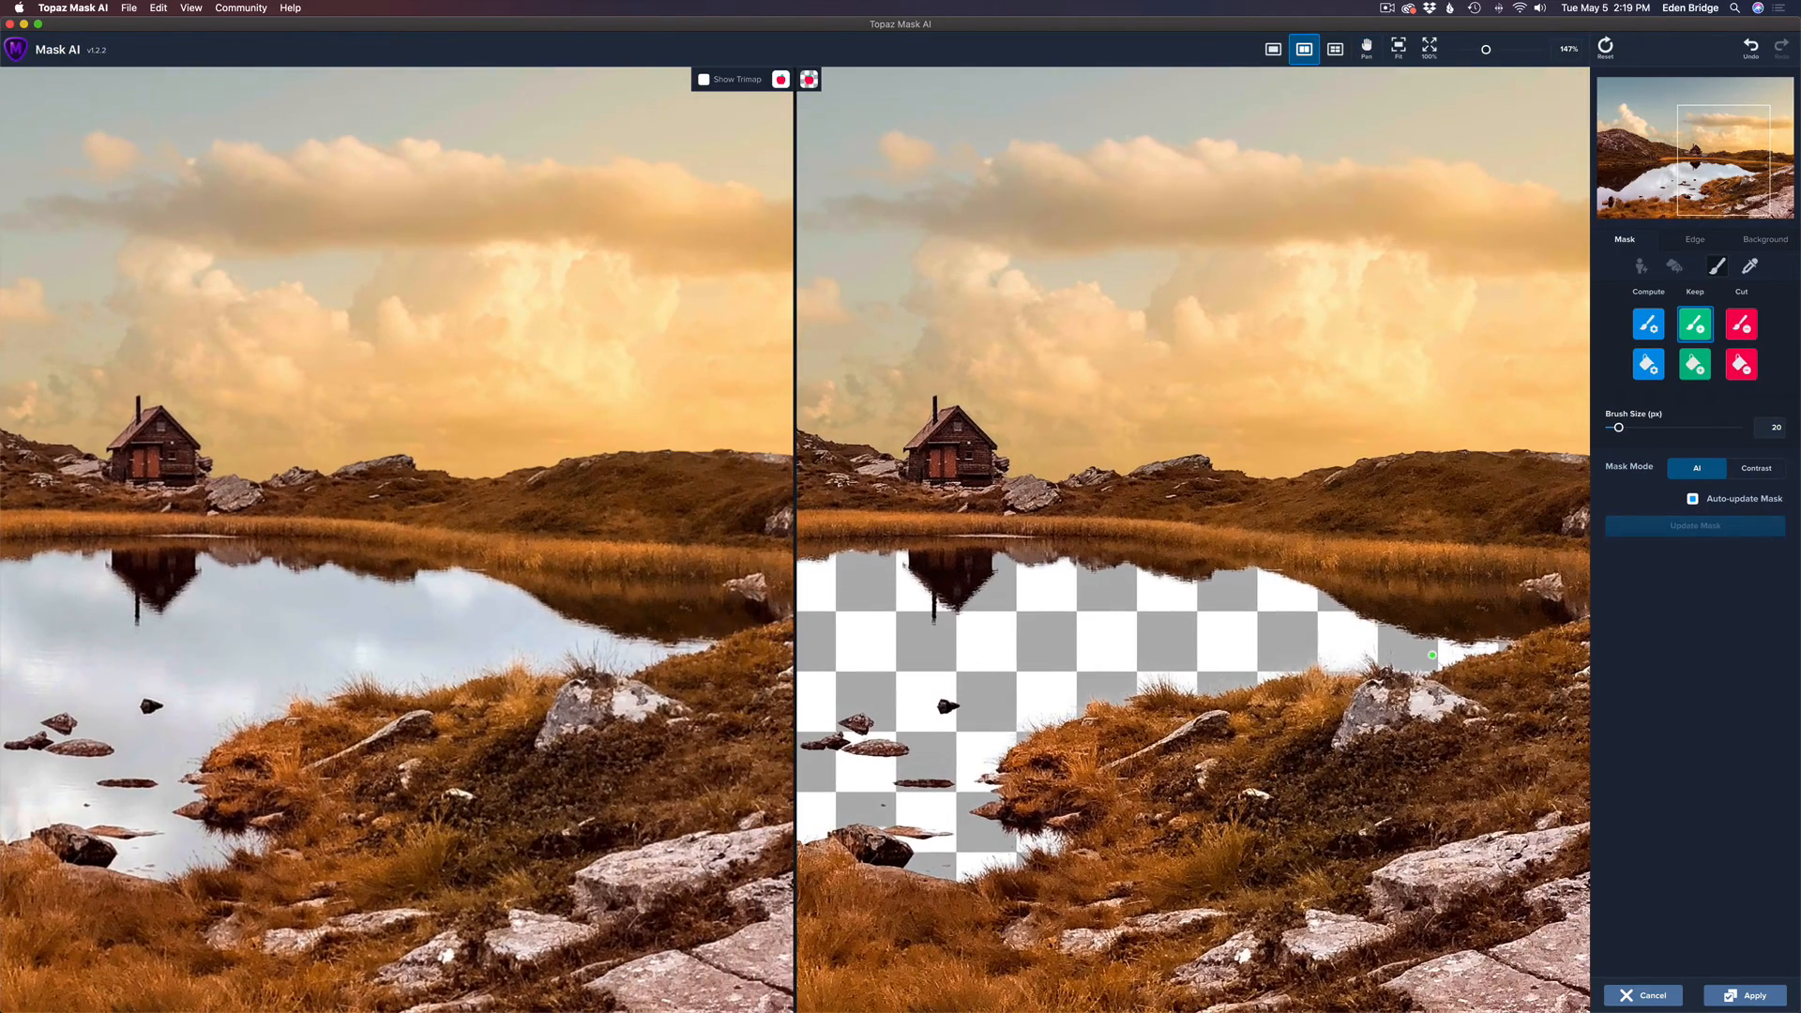
scroll(1432, 655, "down", 10)
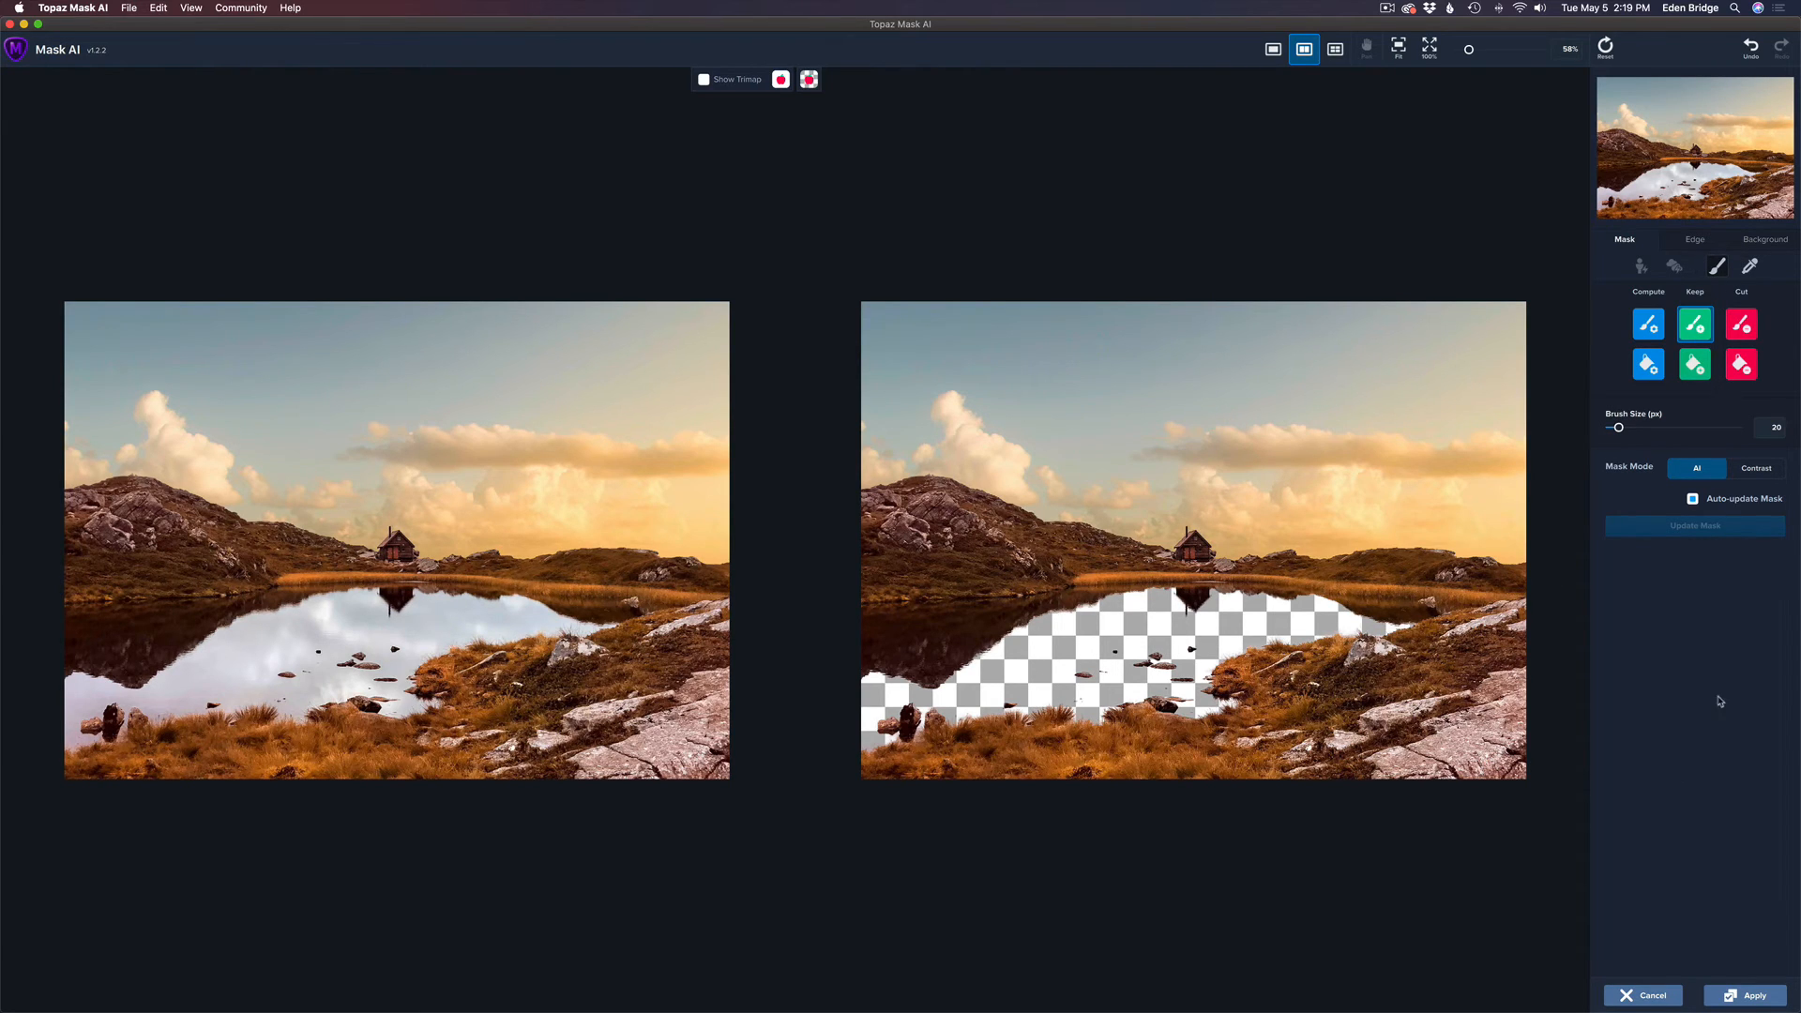
left_click(1748, 997)
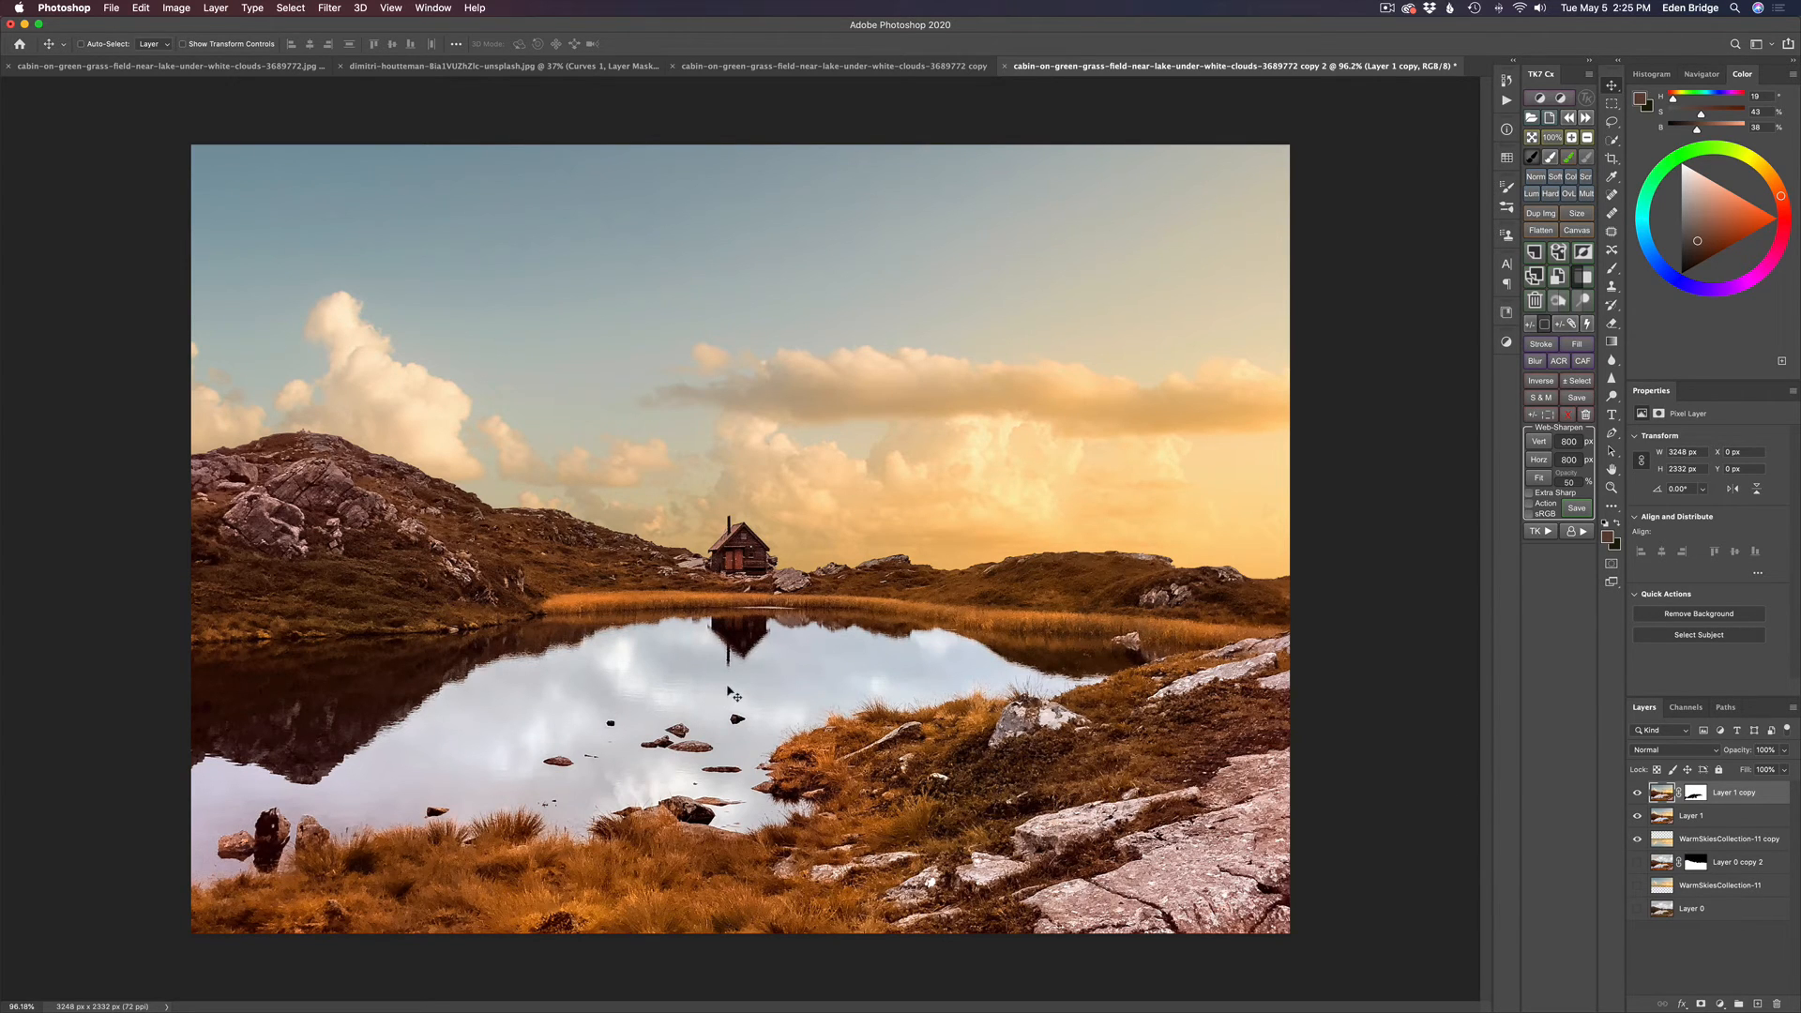
Hide the unmasked Layer 1 to expose the reflected sky, and delete that layer
left_click(1638, 817)
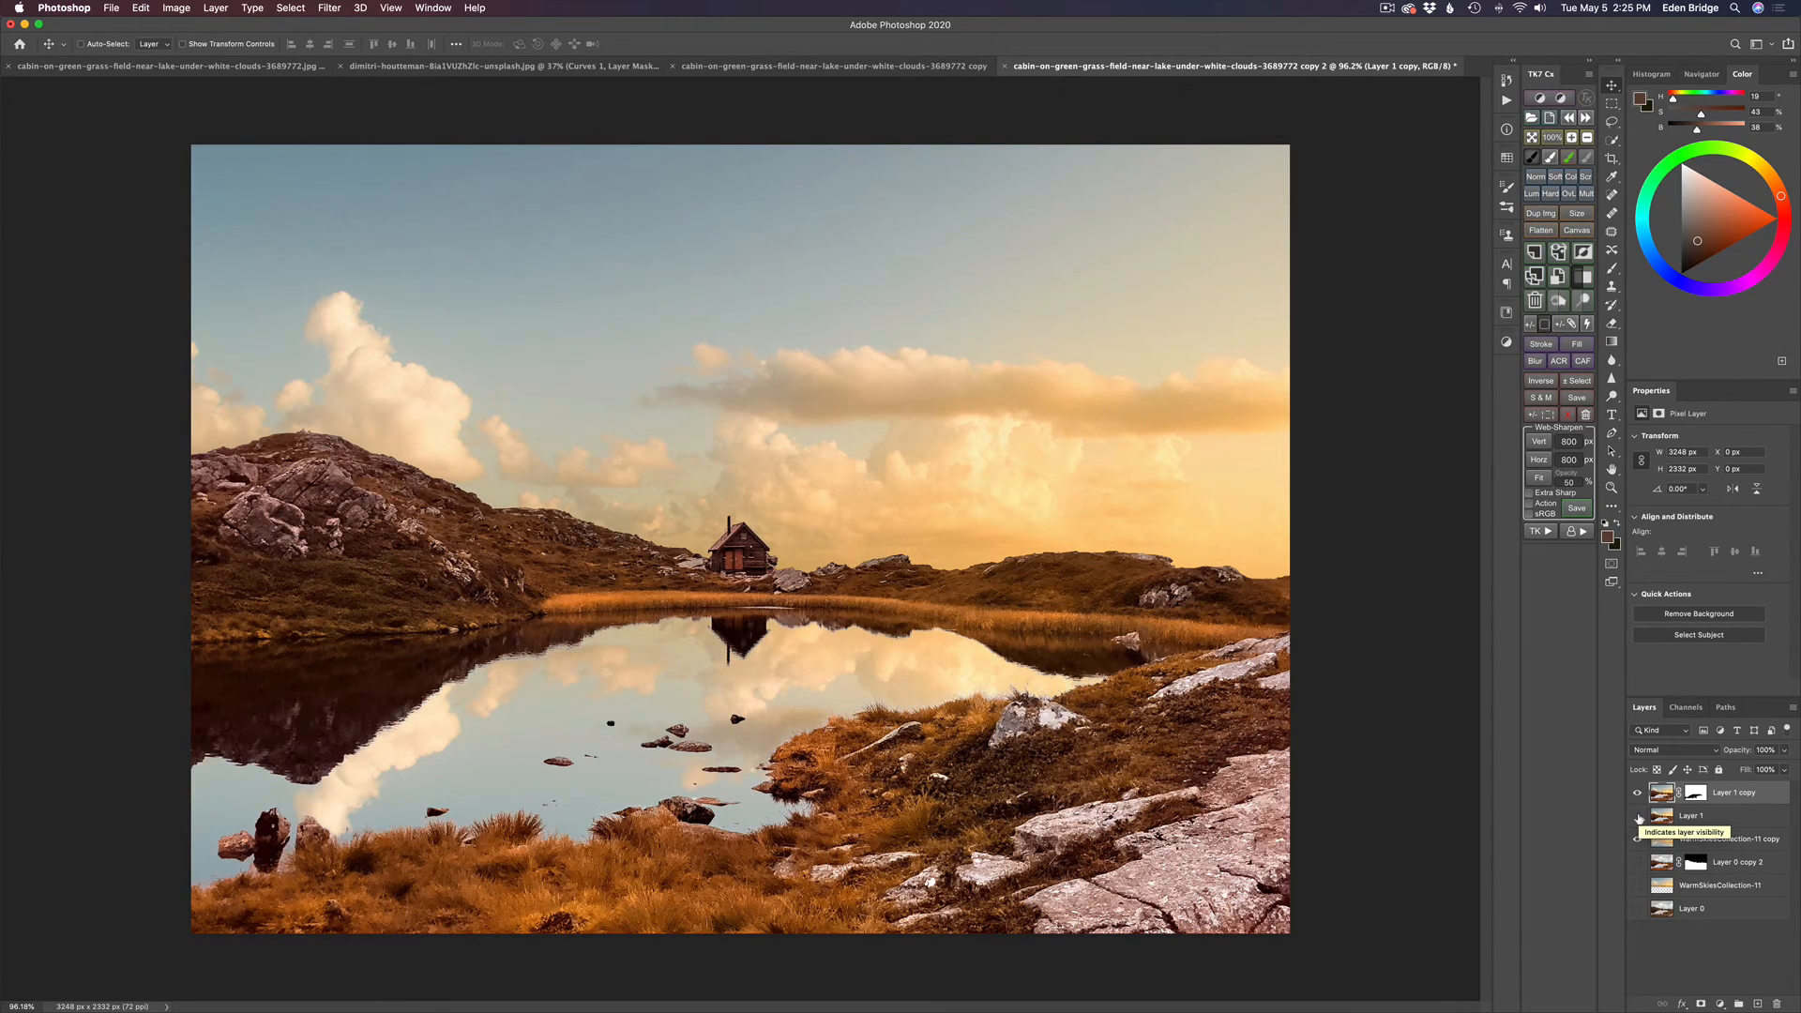
left_click(1663, 816)
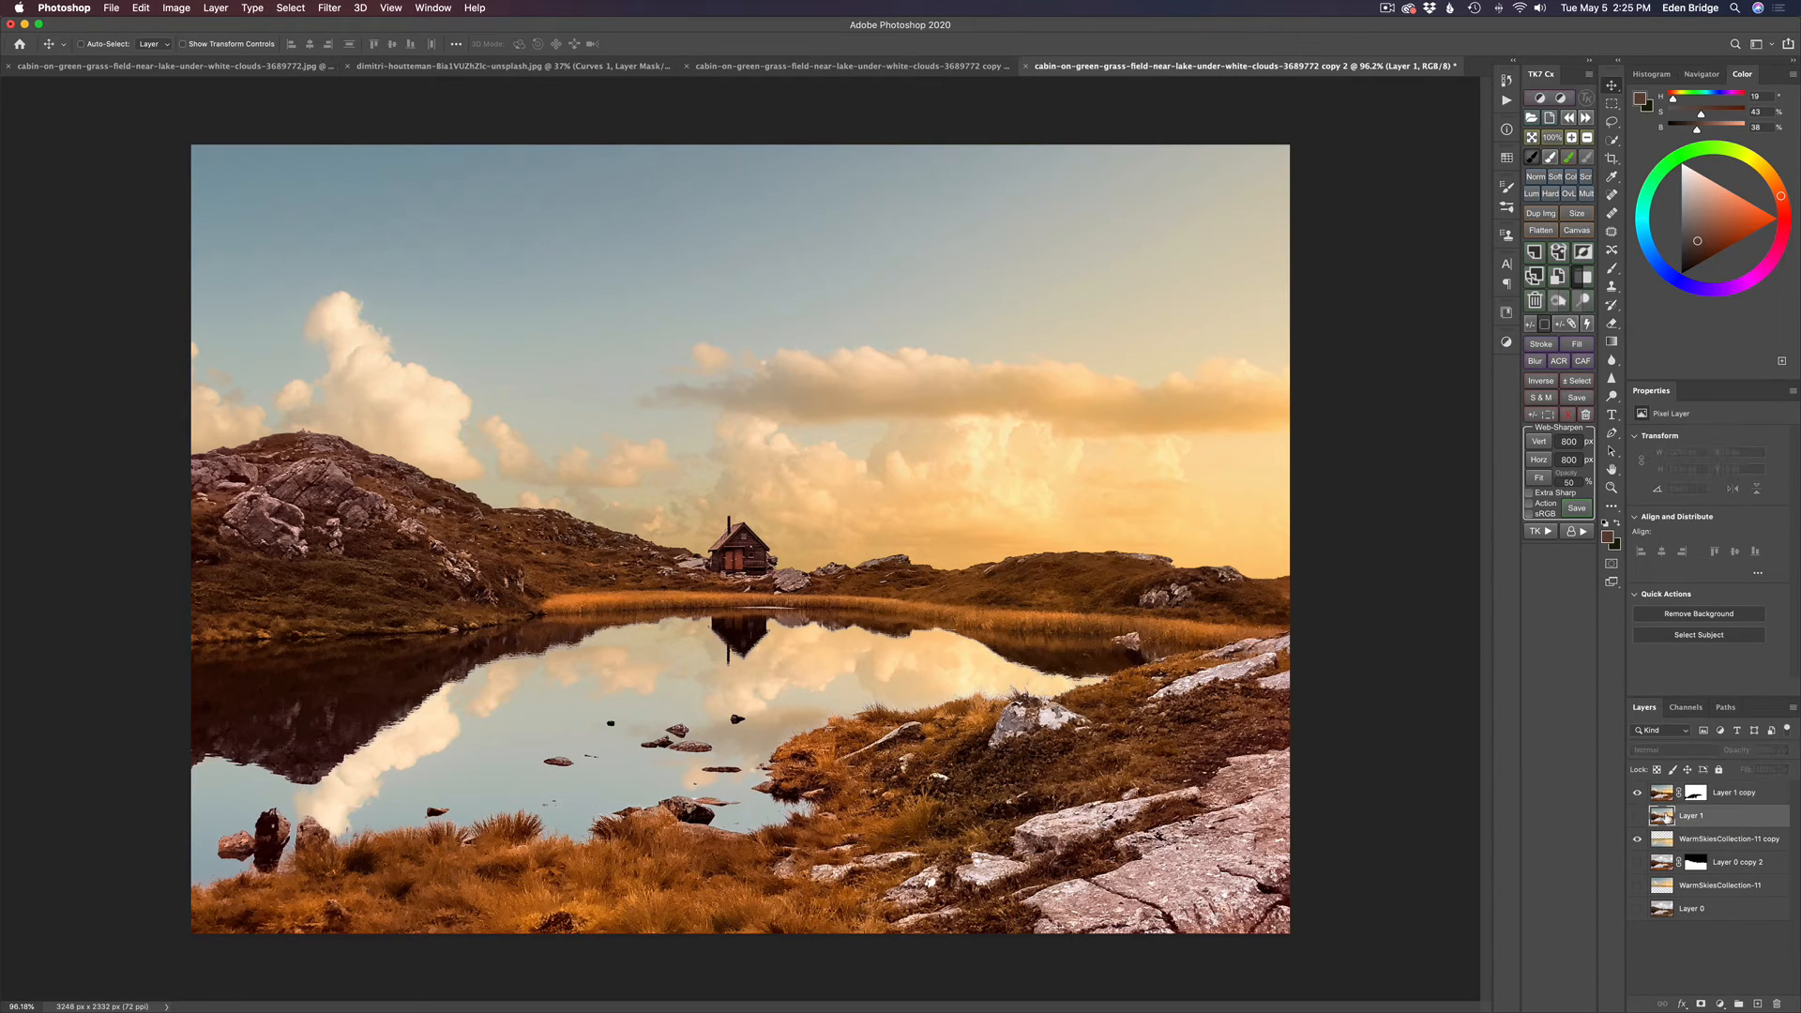
left_click(1776, 1004)
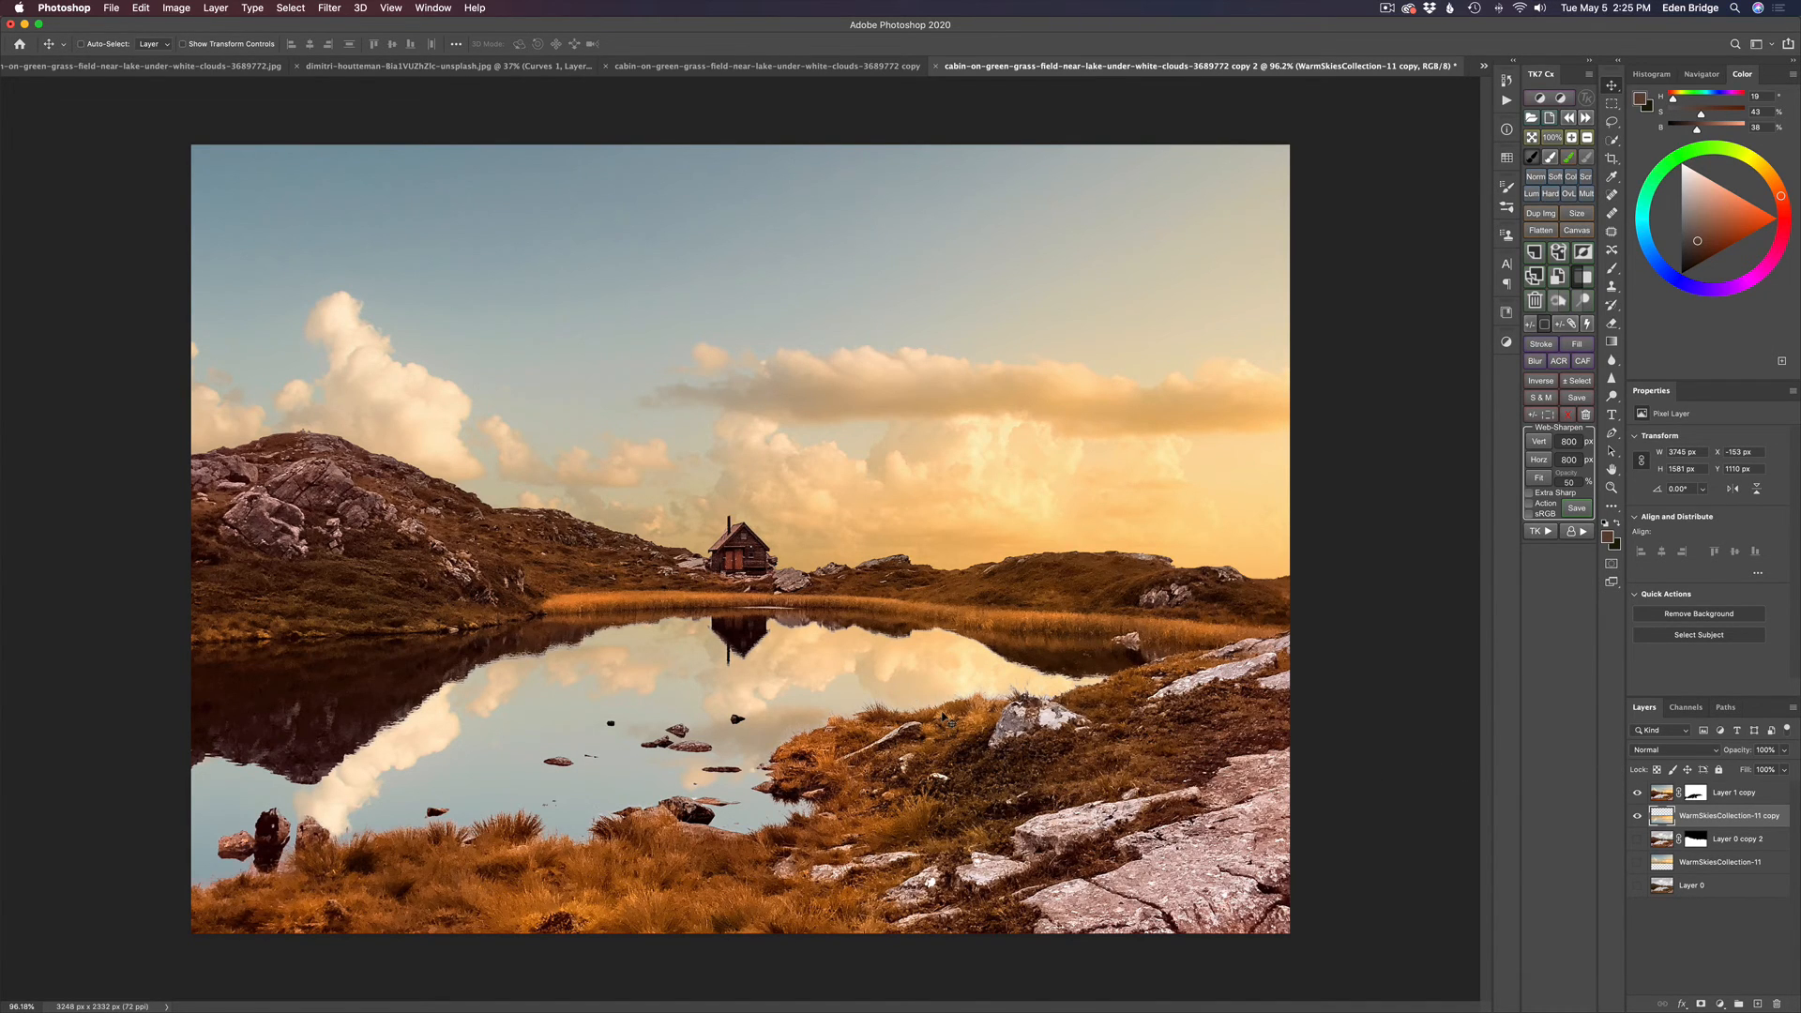
Paint black on the Layer 1 copy mask in Overlay brush mode over the grass tips above the pale boulder on the right shore
scroll(945, 719, "up", 5)
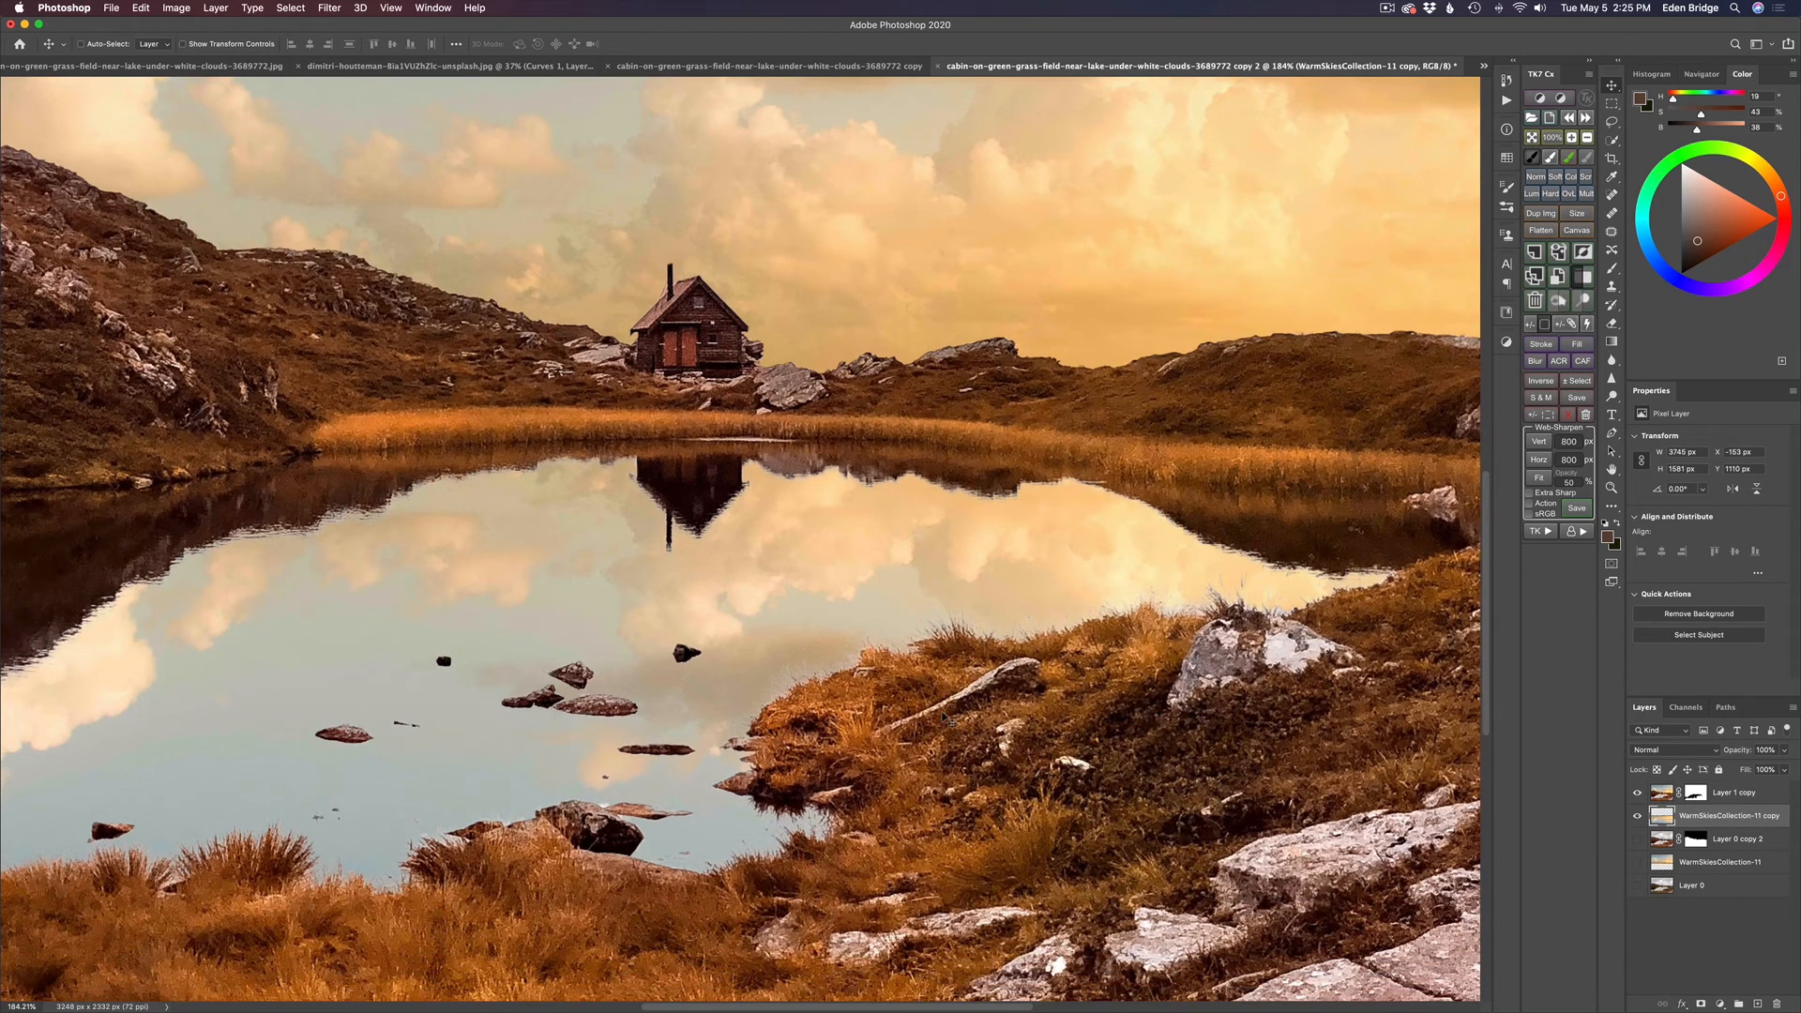
scroll(945, 718, "left", 5)
scroll(945, 719, "down", 2)
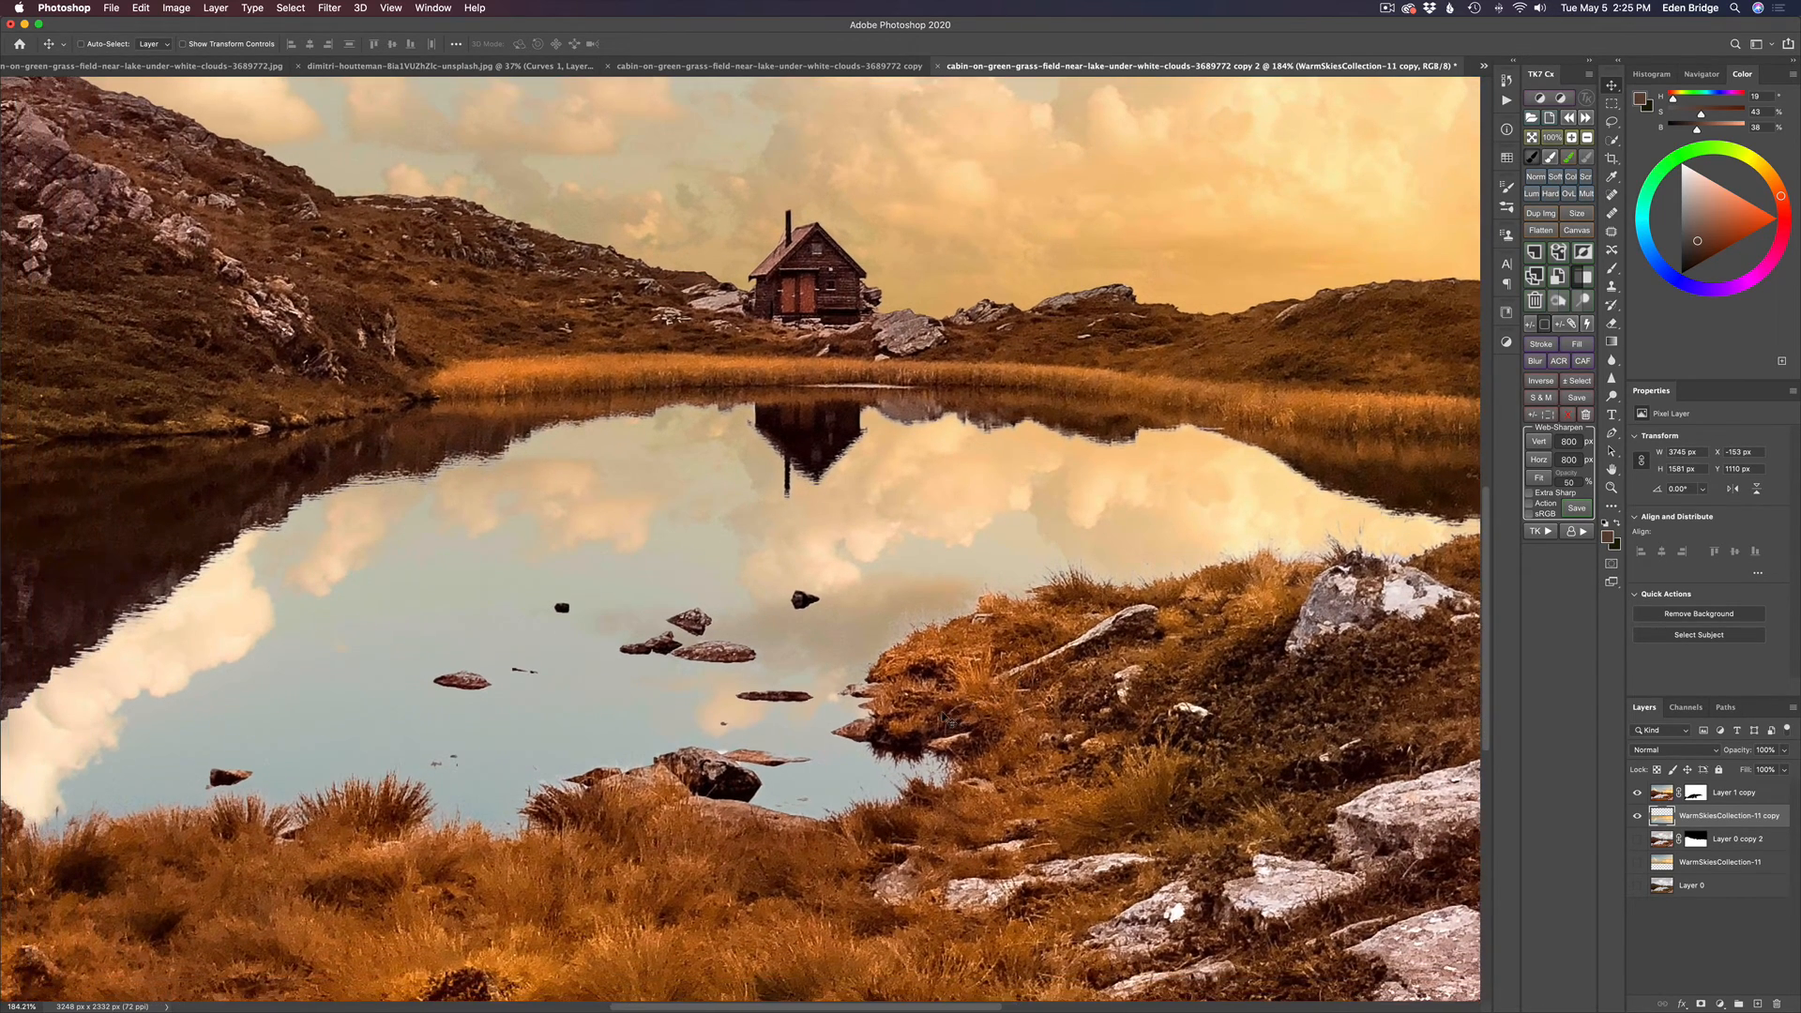
scroll(946, 718, "left", 6)
scroll(947, 719, "right", 4)
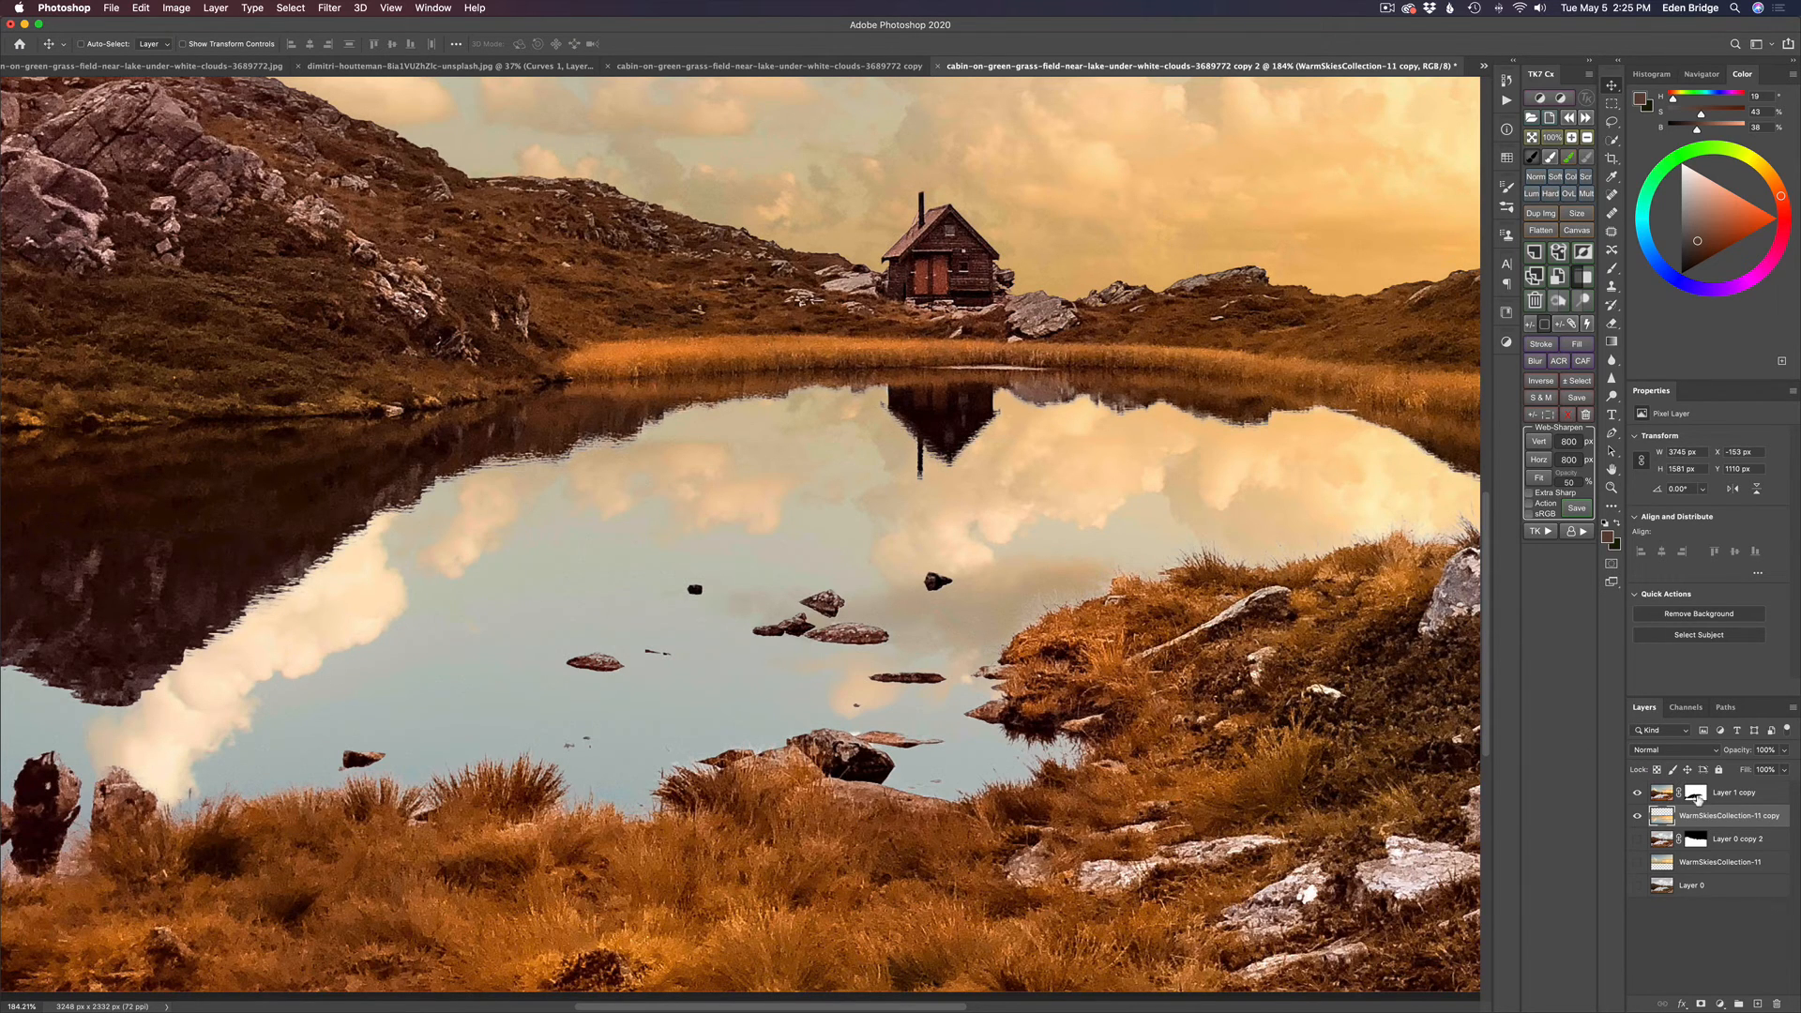
left_click(1696, 793)
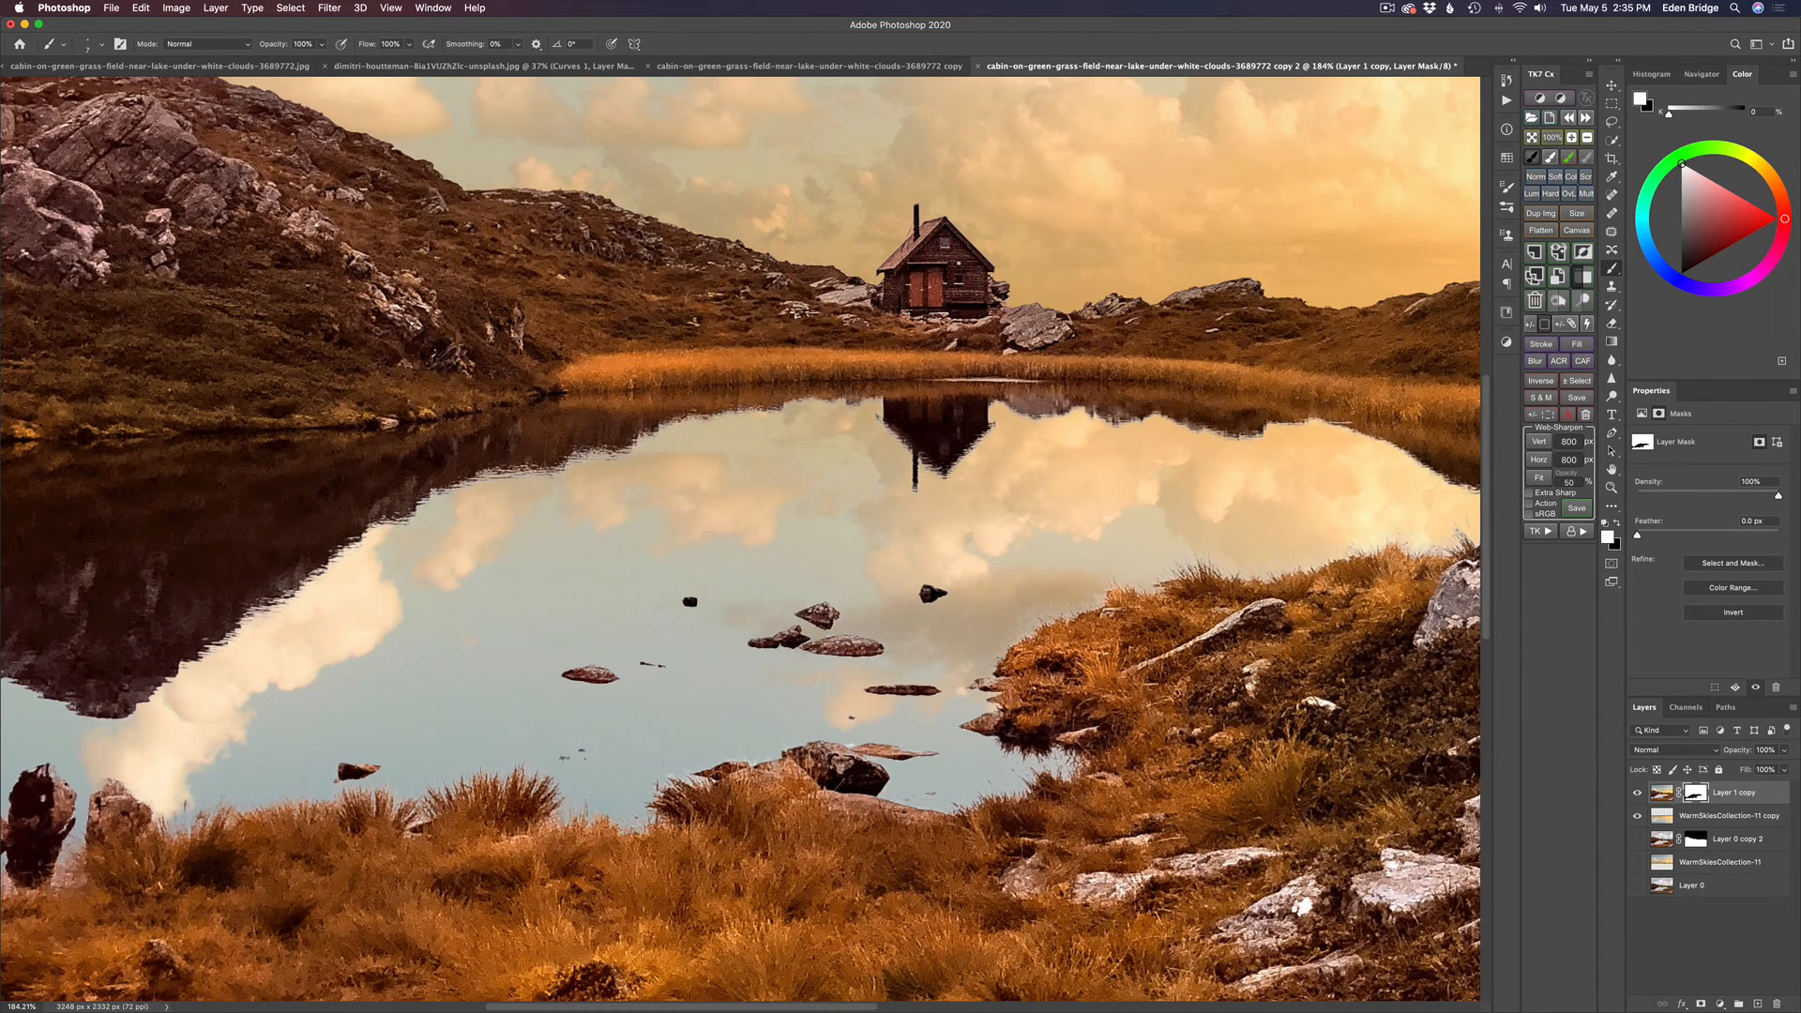
key("x")
scroll(741, 544, "right", 10)
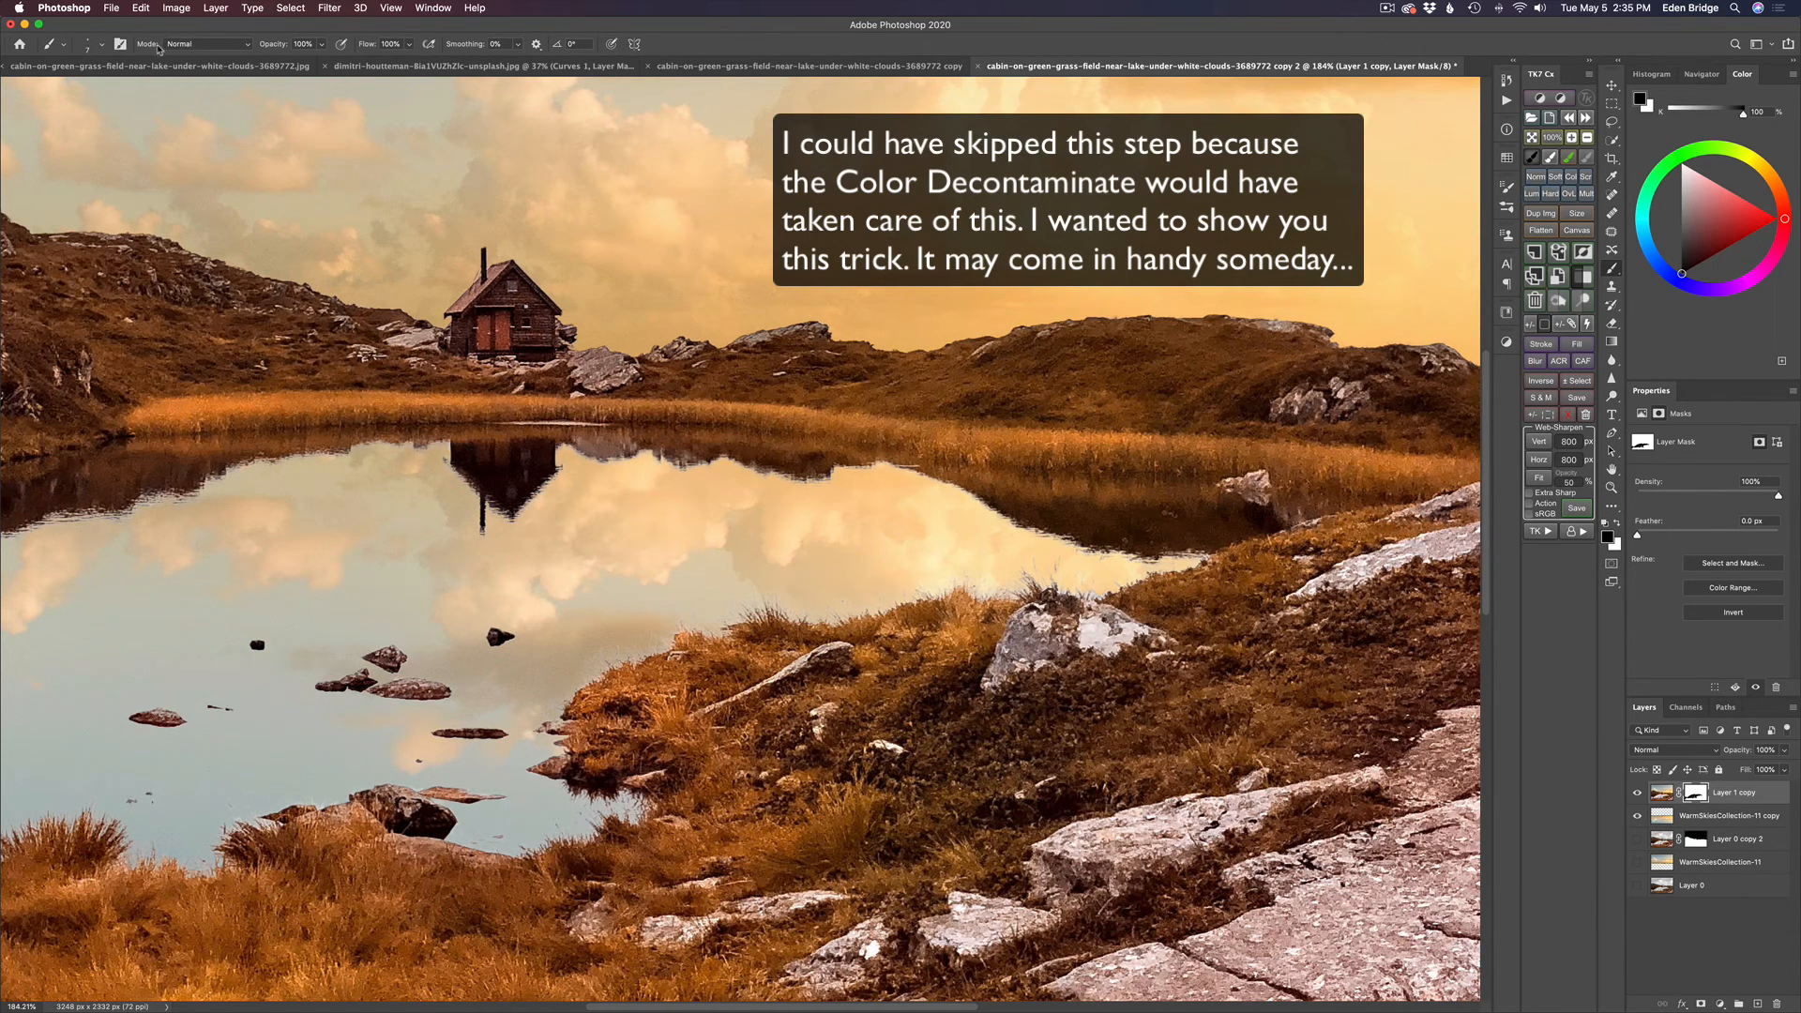
left_click(247, 45)
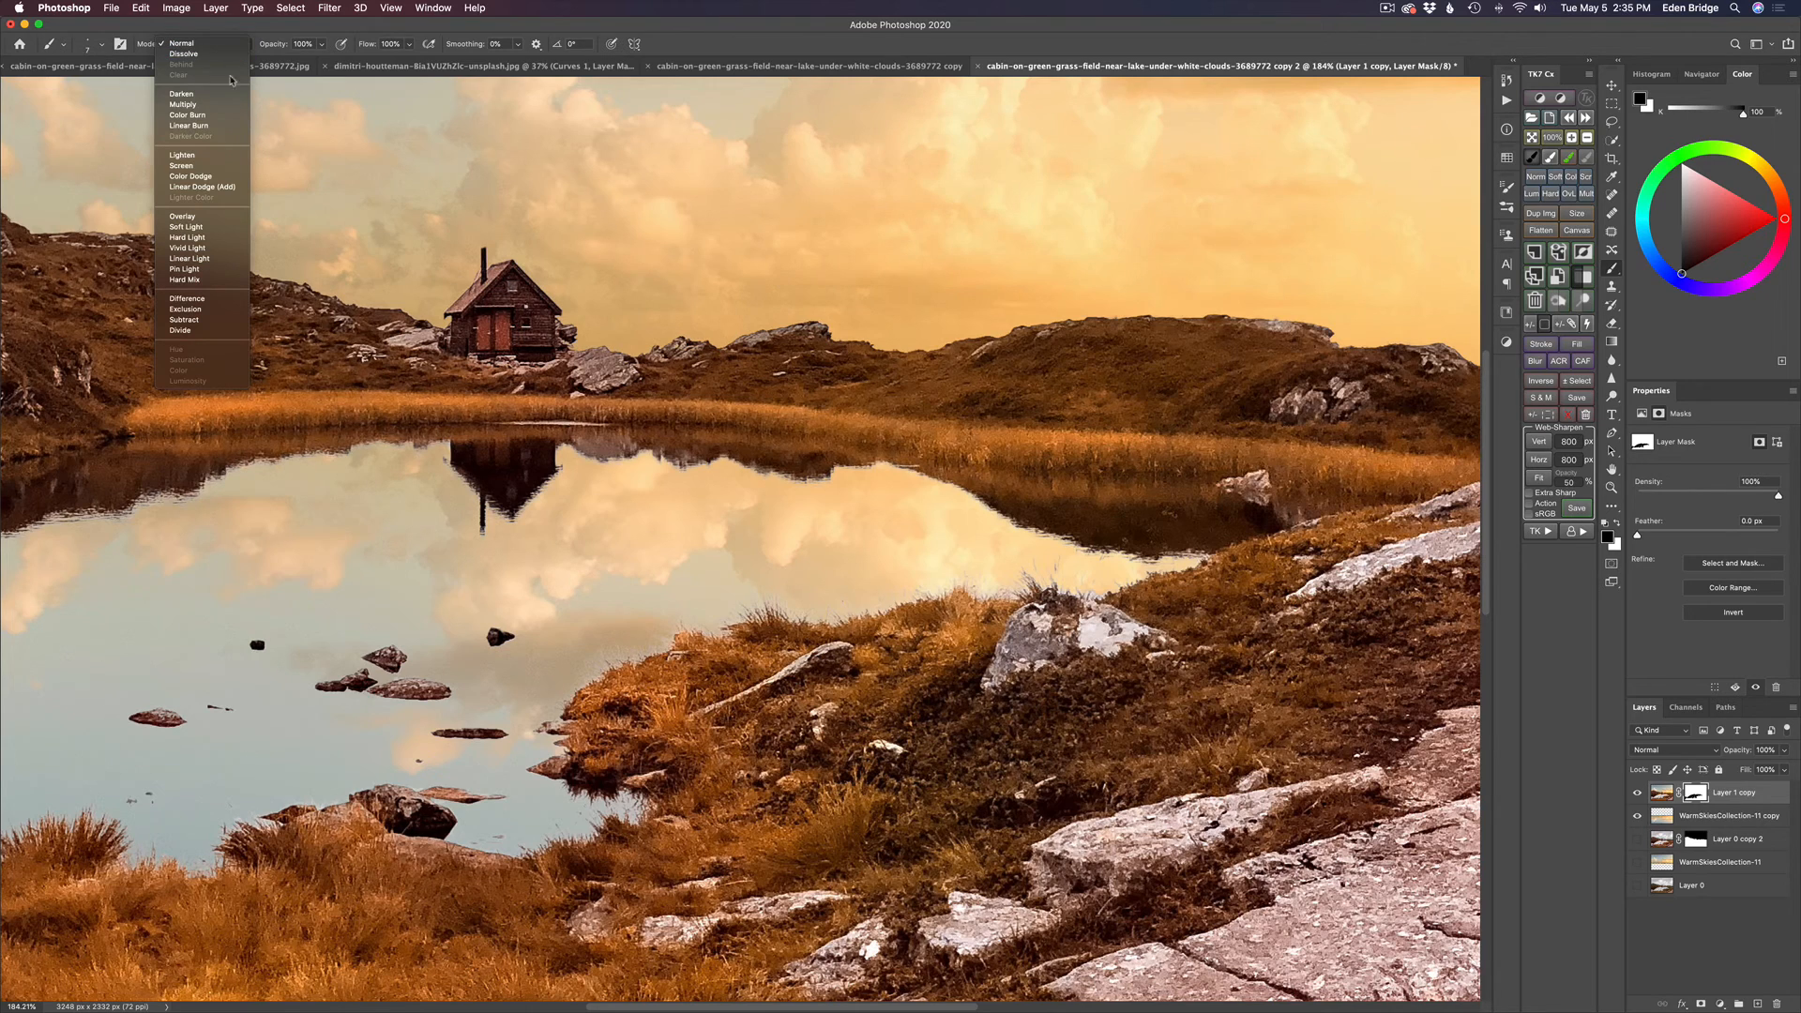
left_click(194, 219)
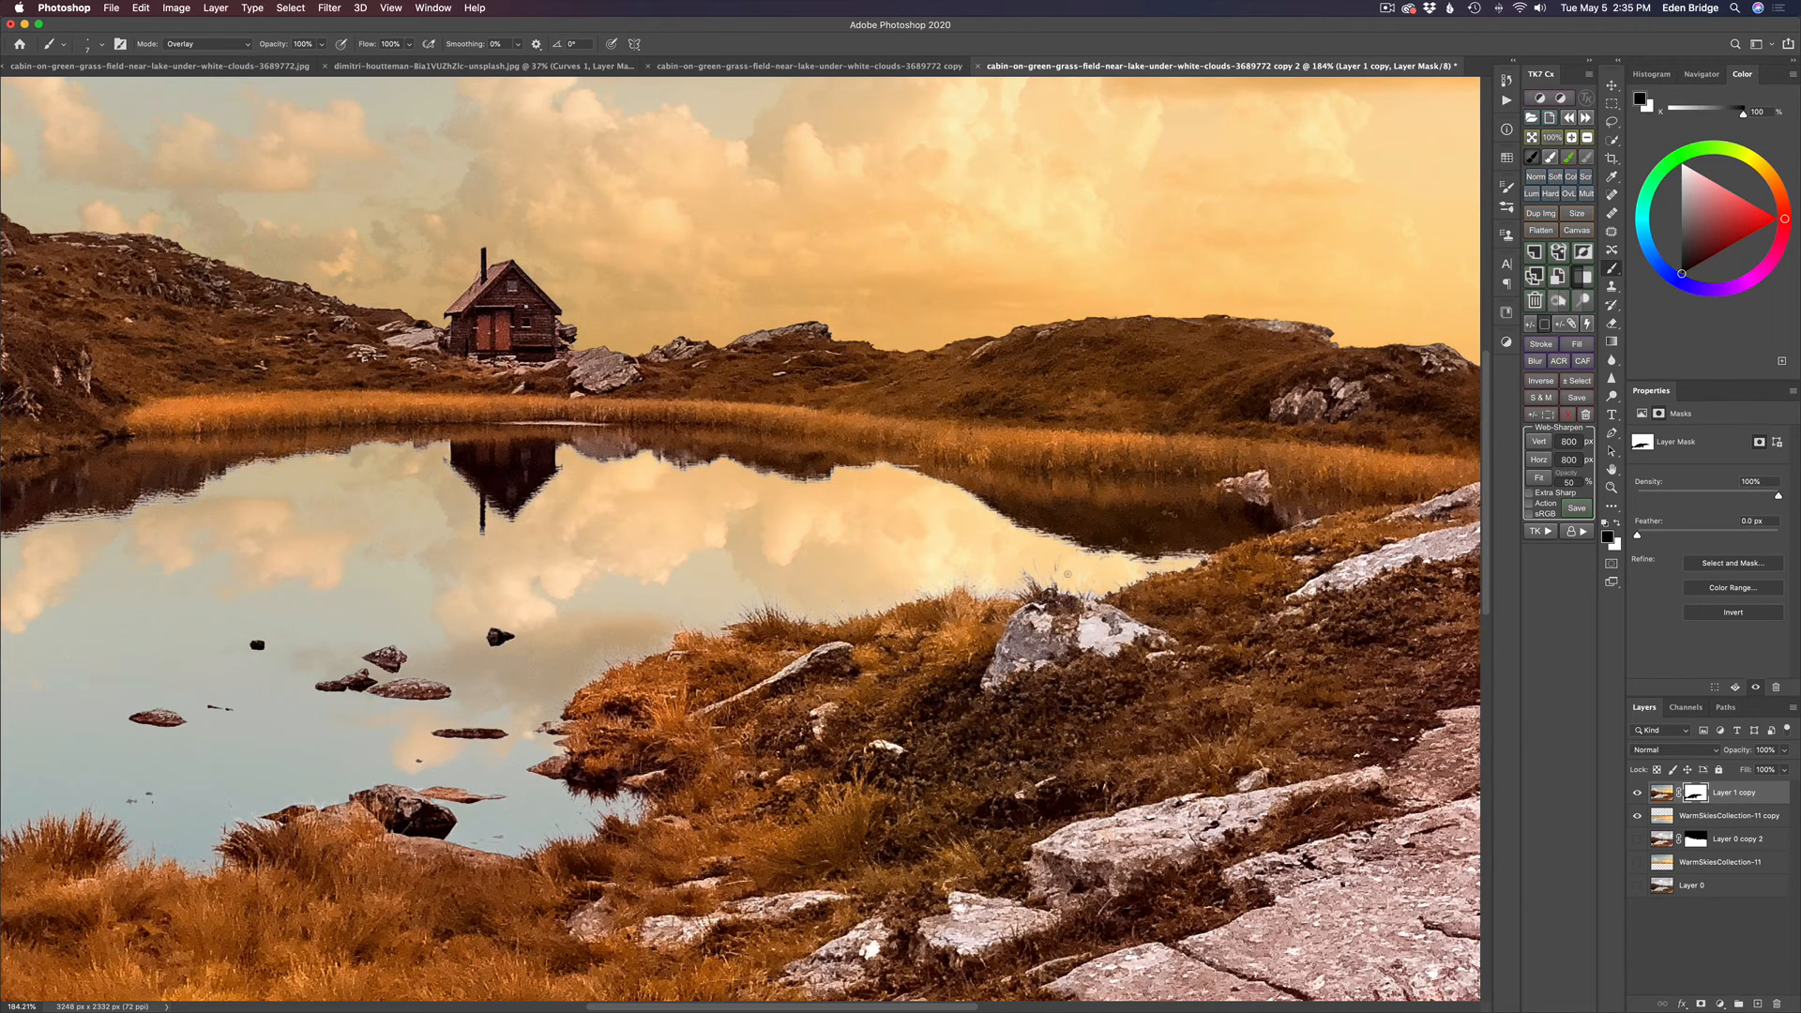
left_click_drag(1059, 578, 1064, 580)
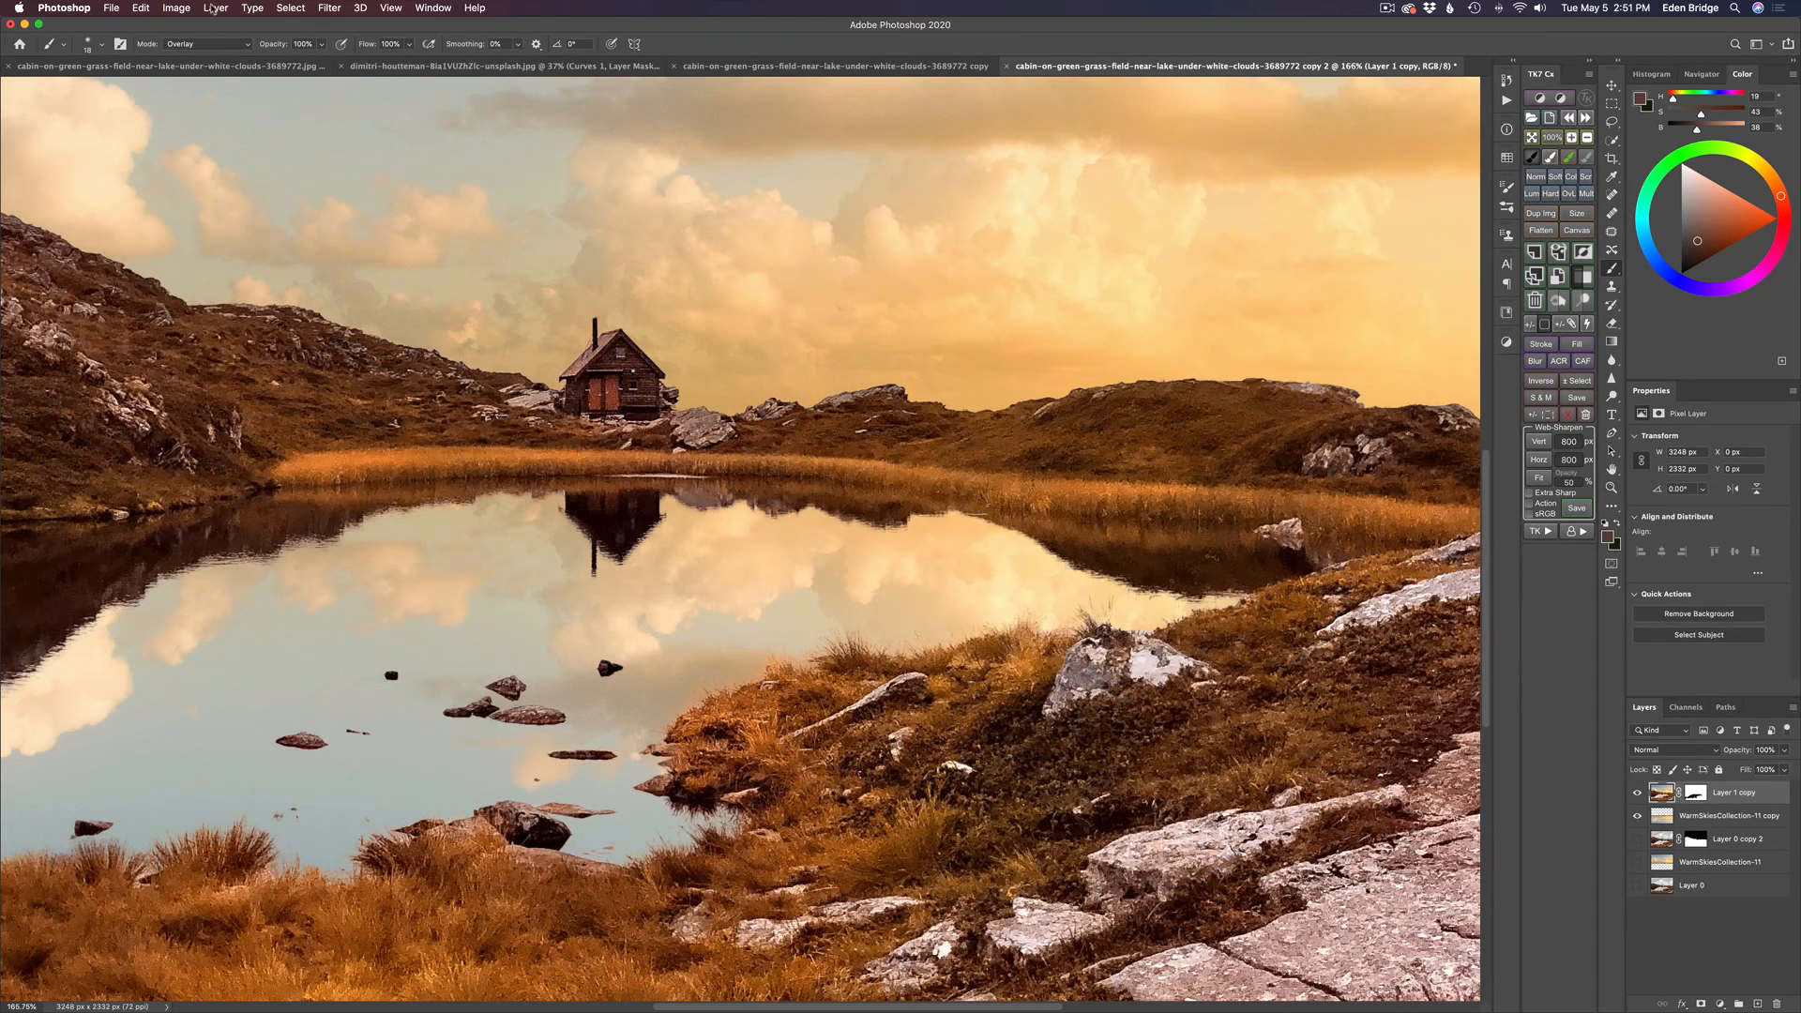
Apply Color Decontaminate matting to Layer 1 copy with an amount of 84%, checking the fringes around the lake
left_click(214, 9)
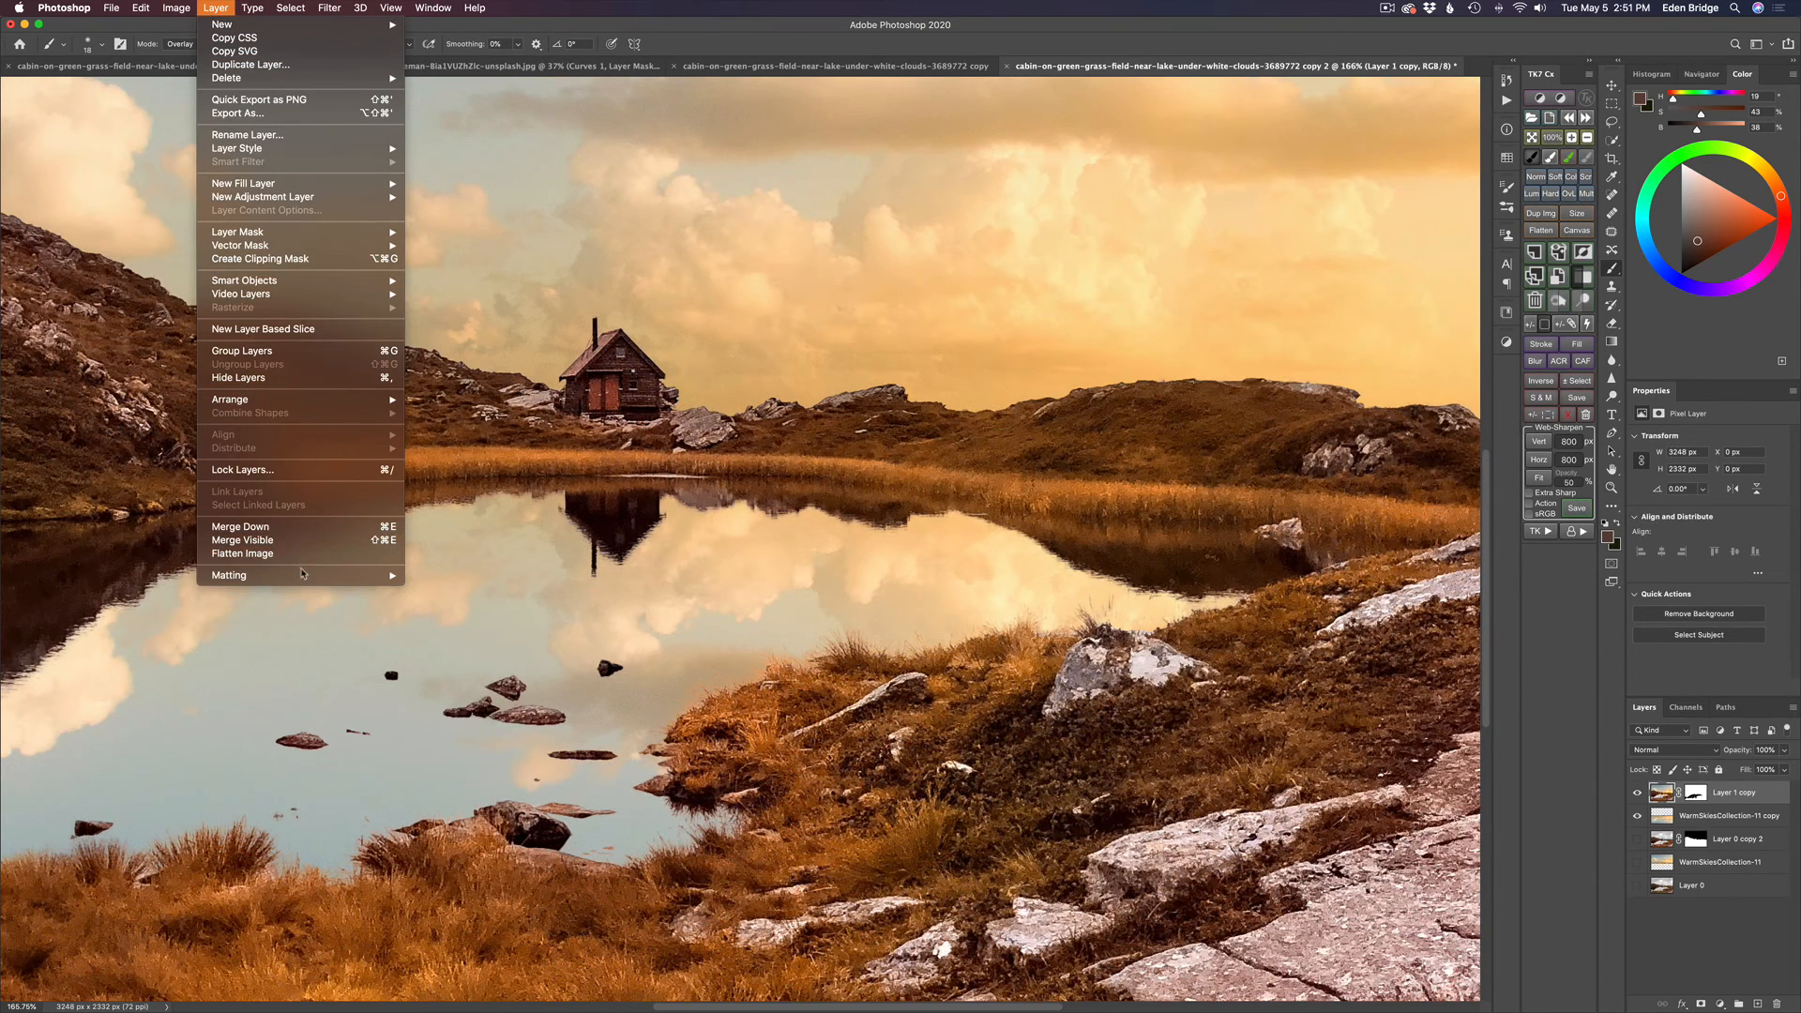
mouse_move(303, 576)
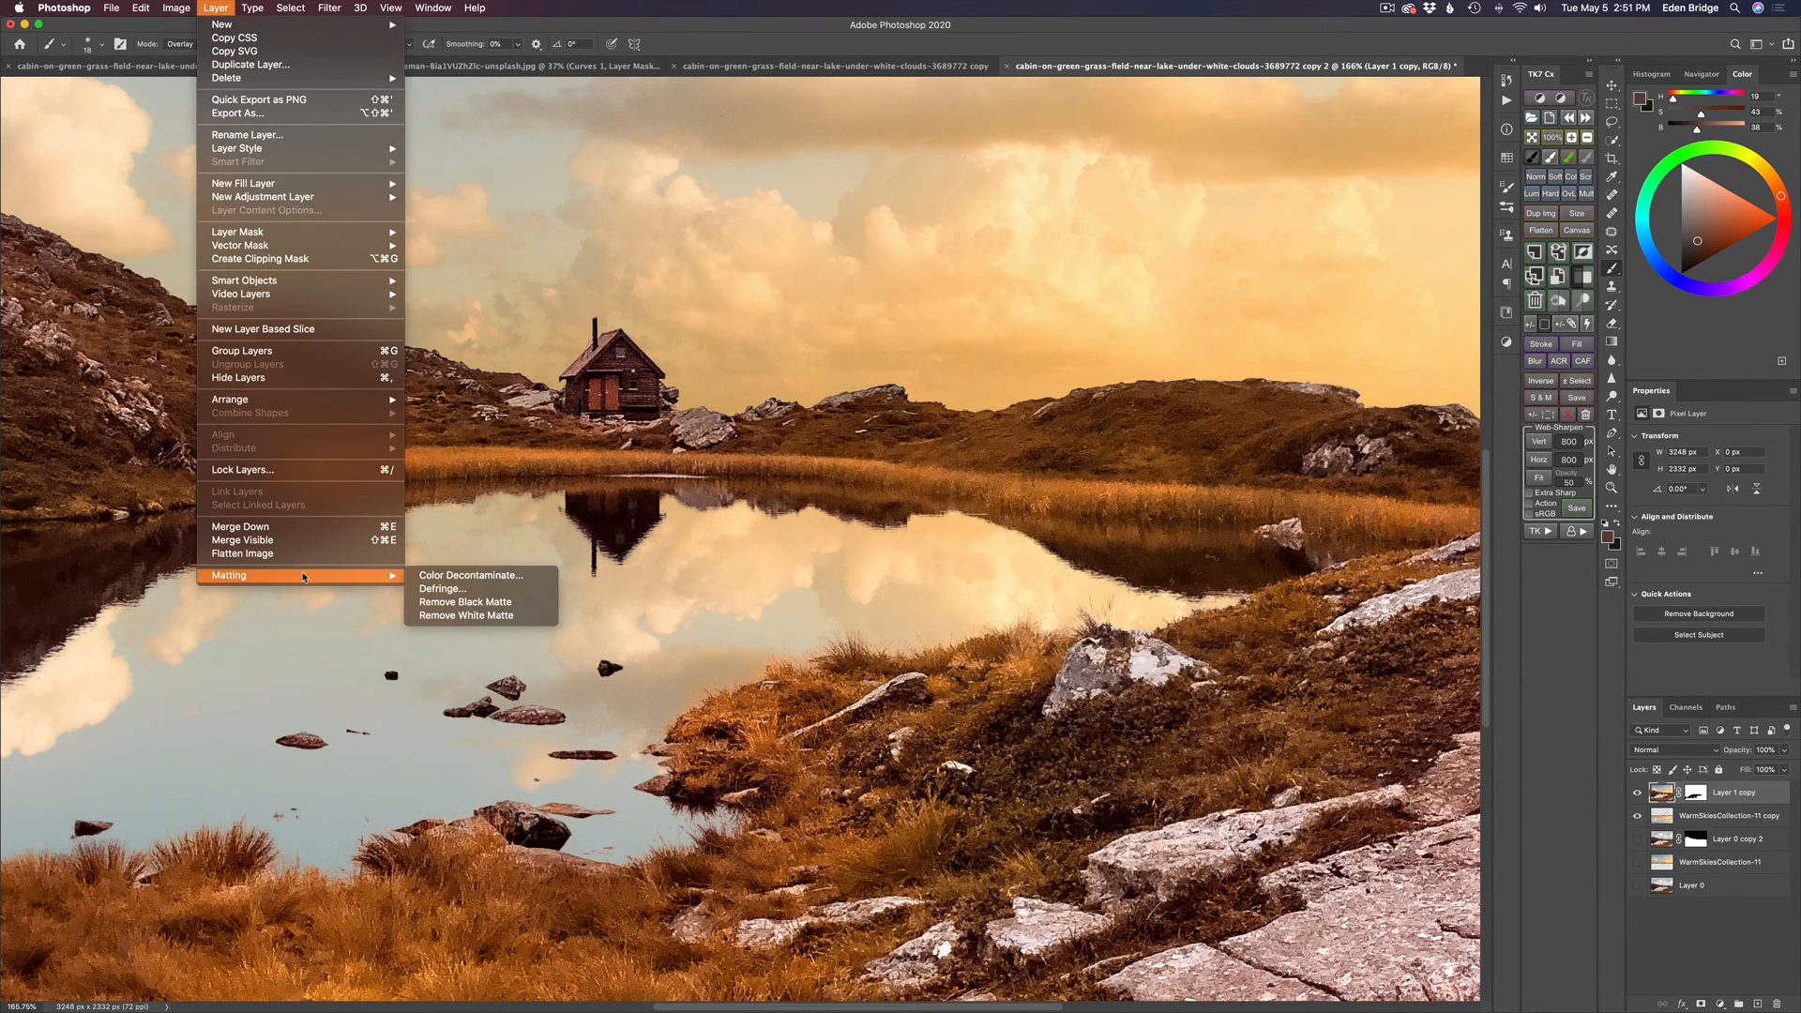
left_click(449, 577)
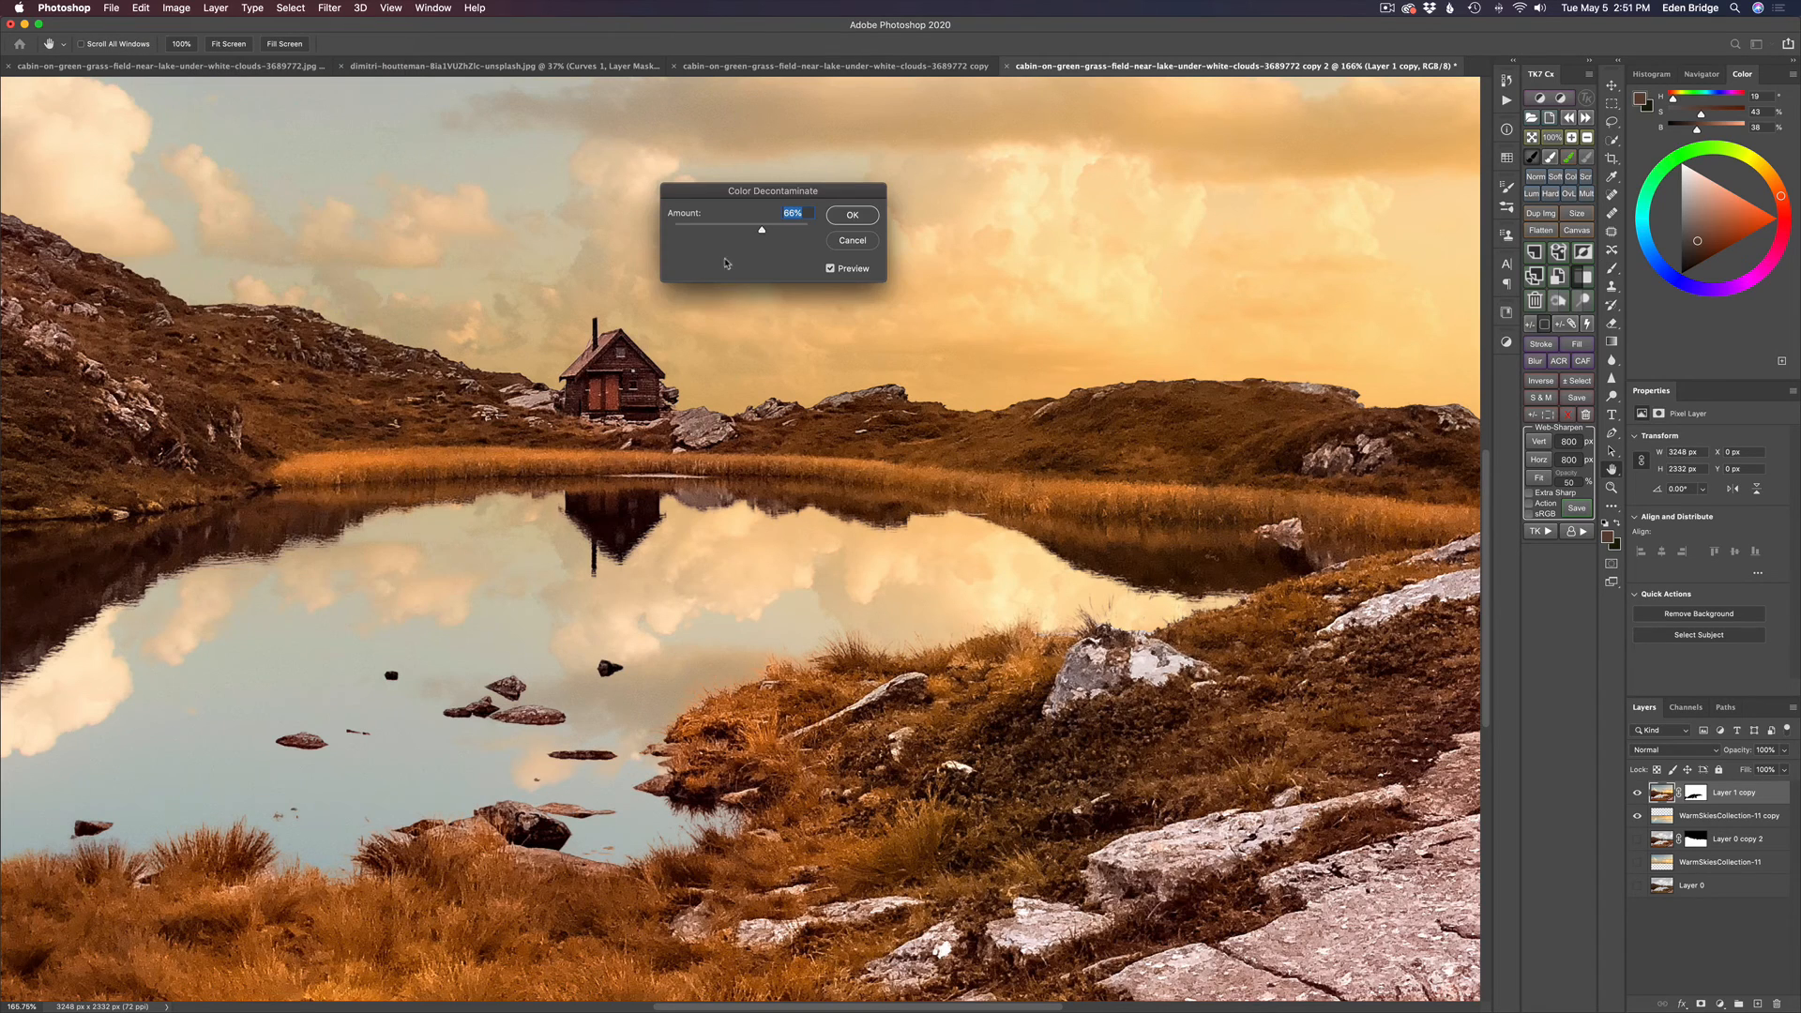
left_click_drag(711, 231, 617, 231)
left_click_drag(674, 230, 760, 236)
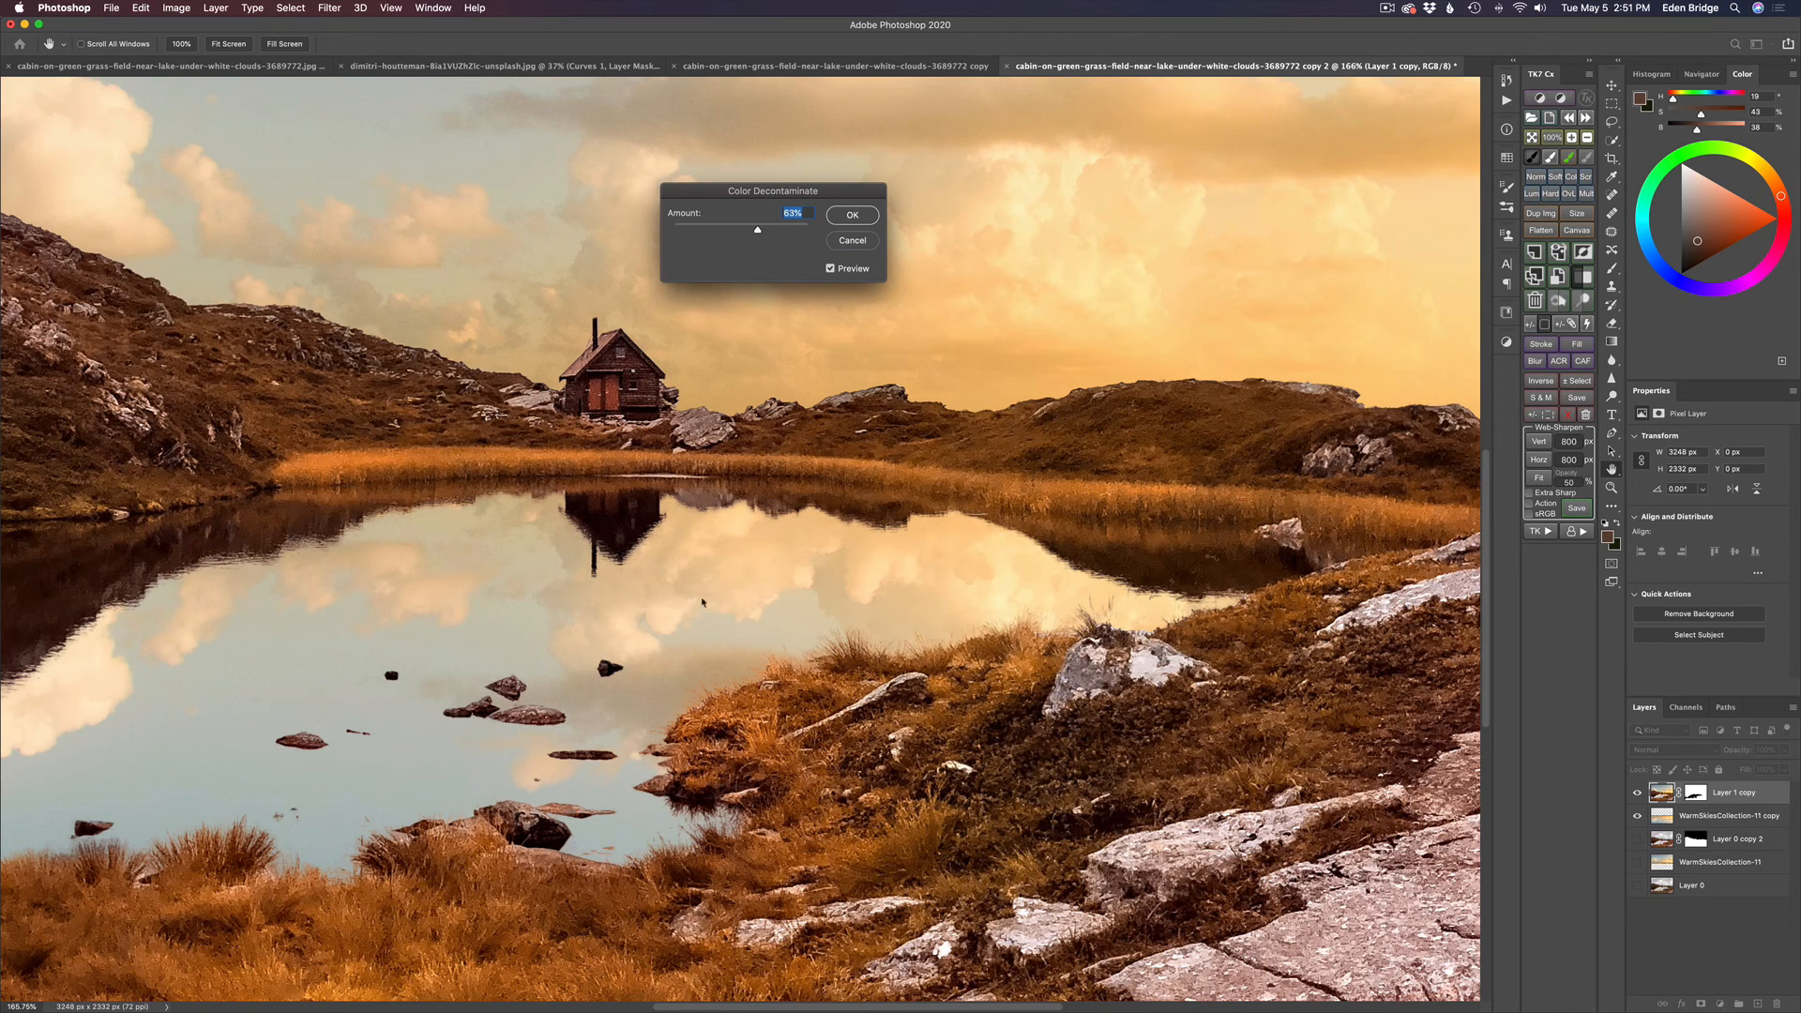
left_click_drag(689, 597, 1081, 554)
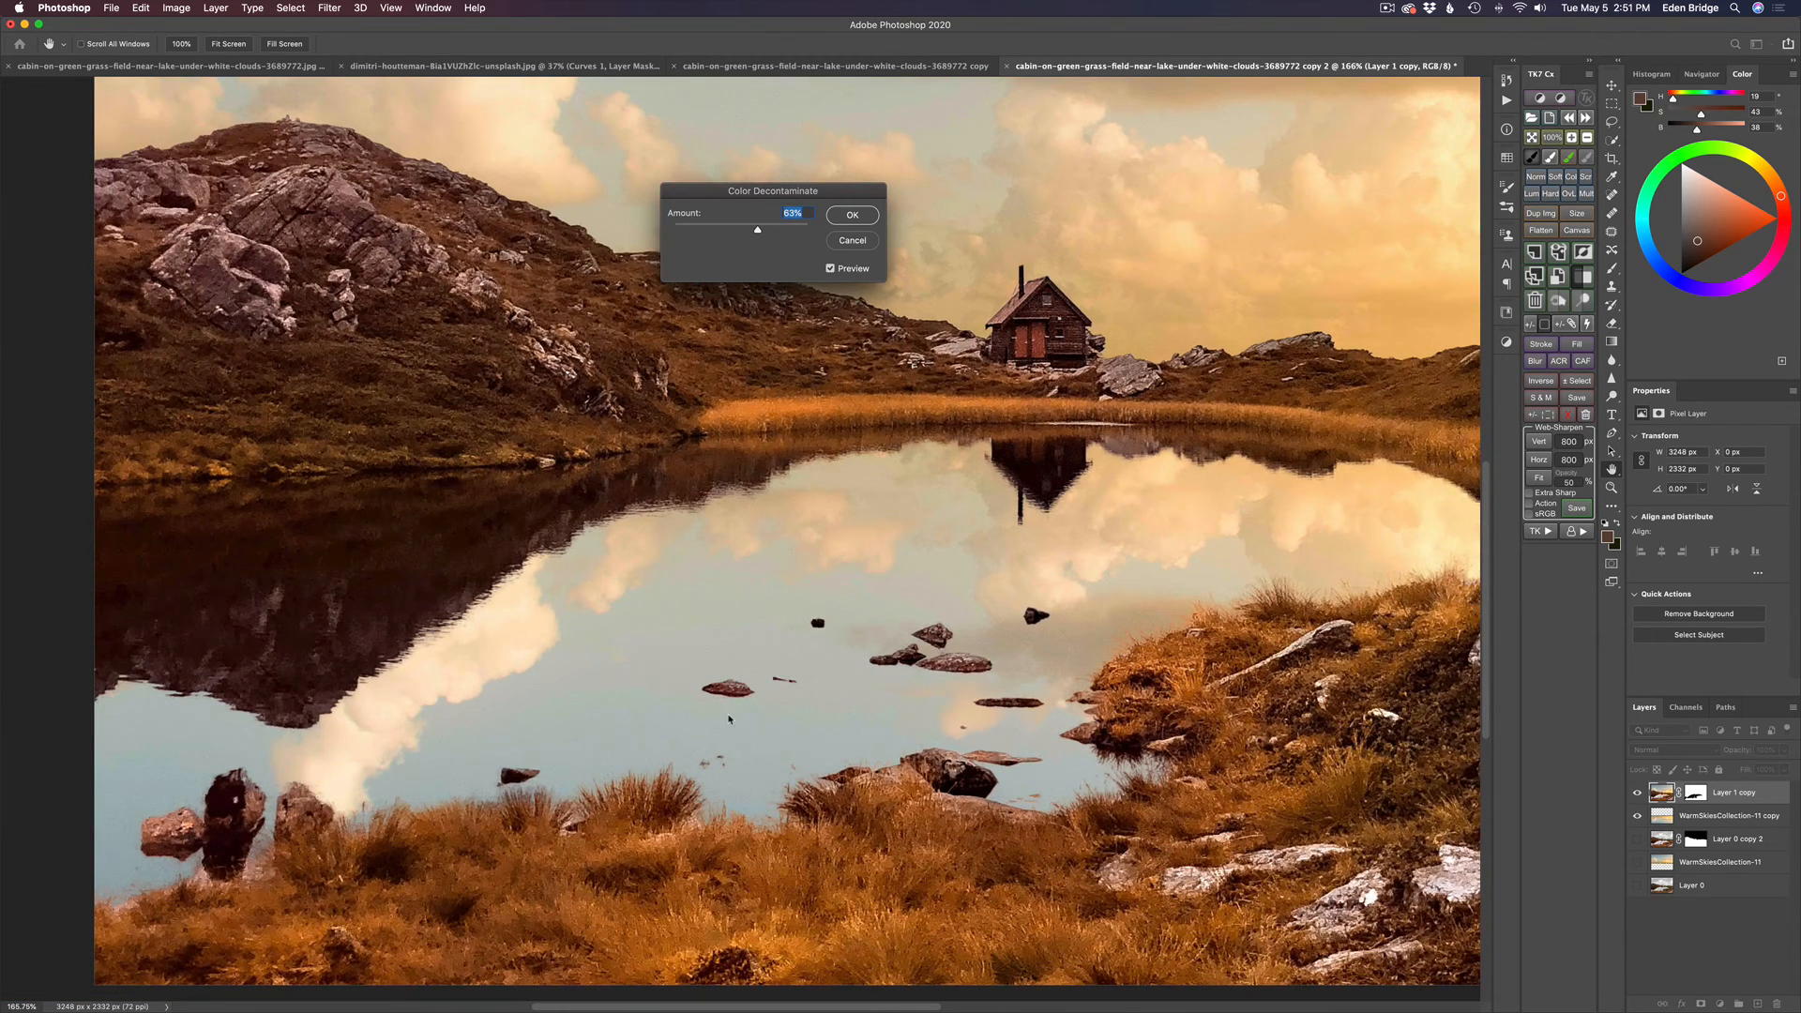
left_click_drag(728, 714, 527, 730)
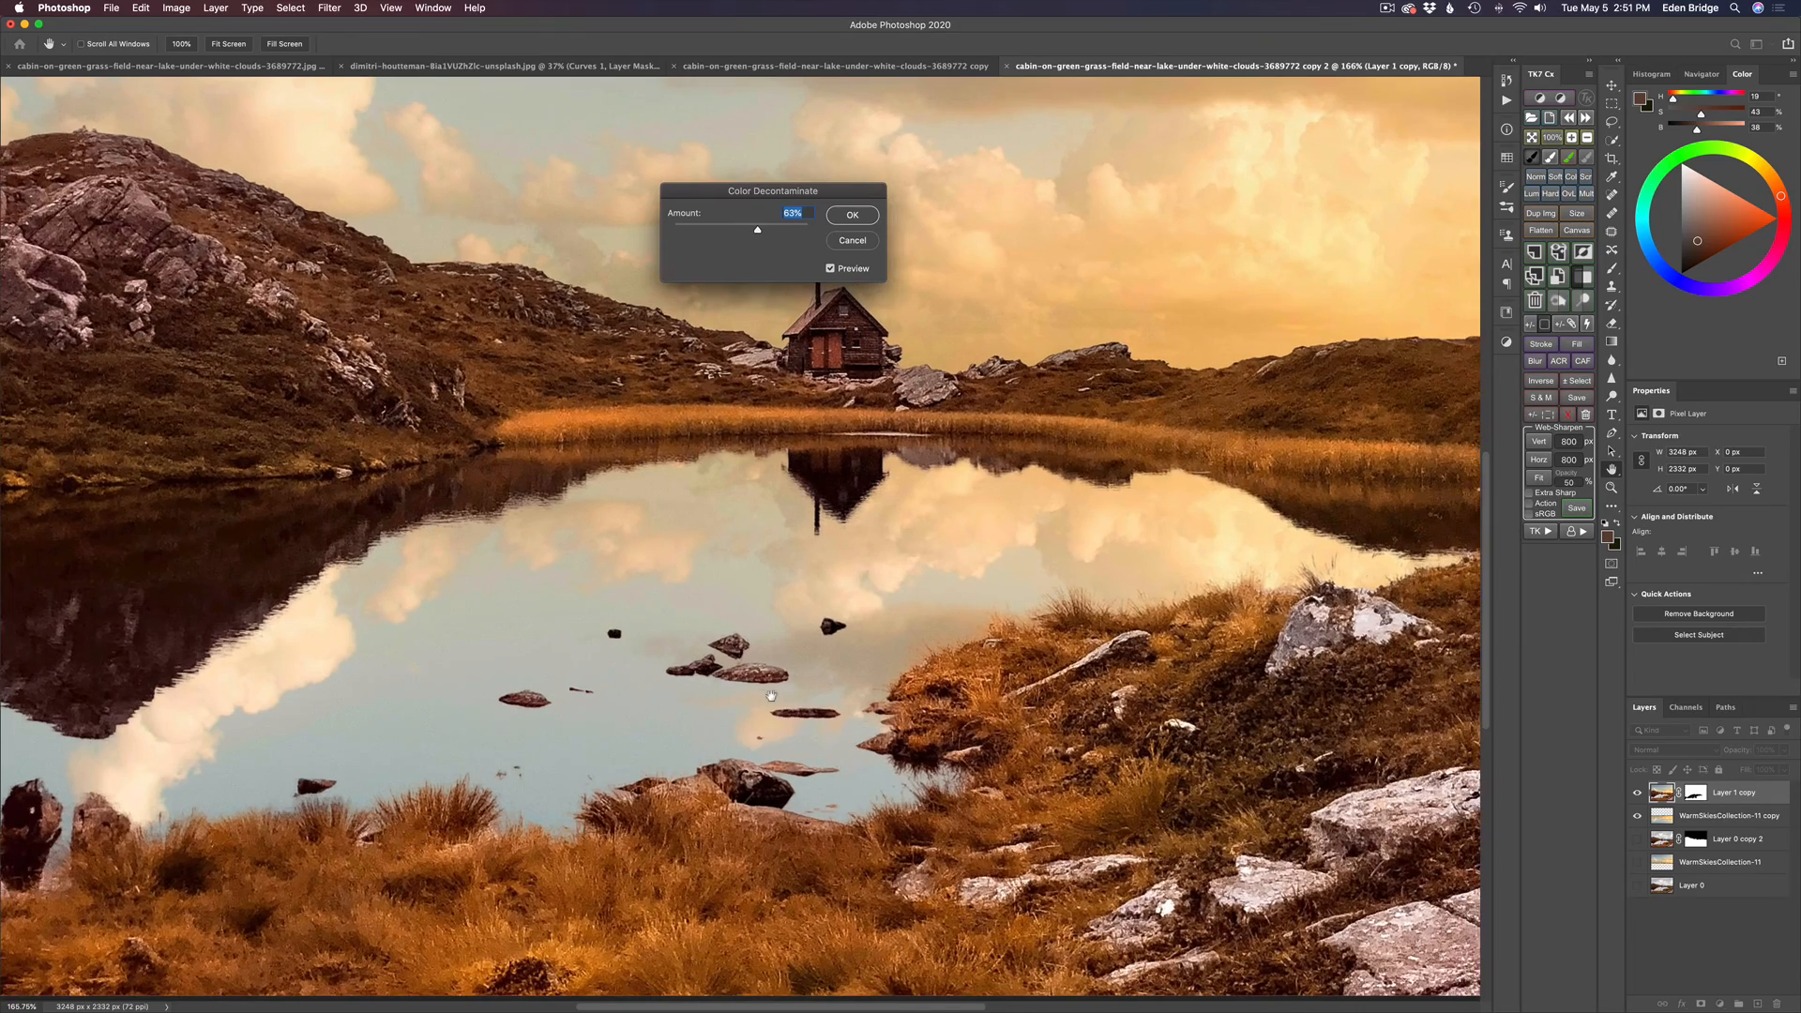
left_click_drag(775, 697, 594, 713)
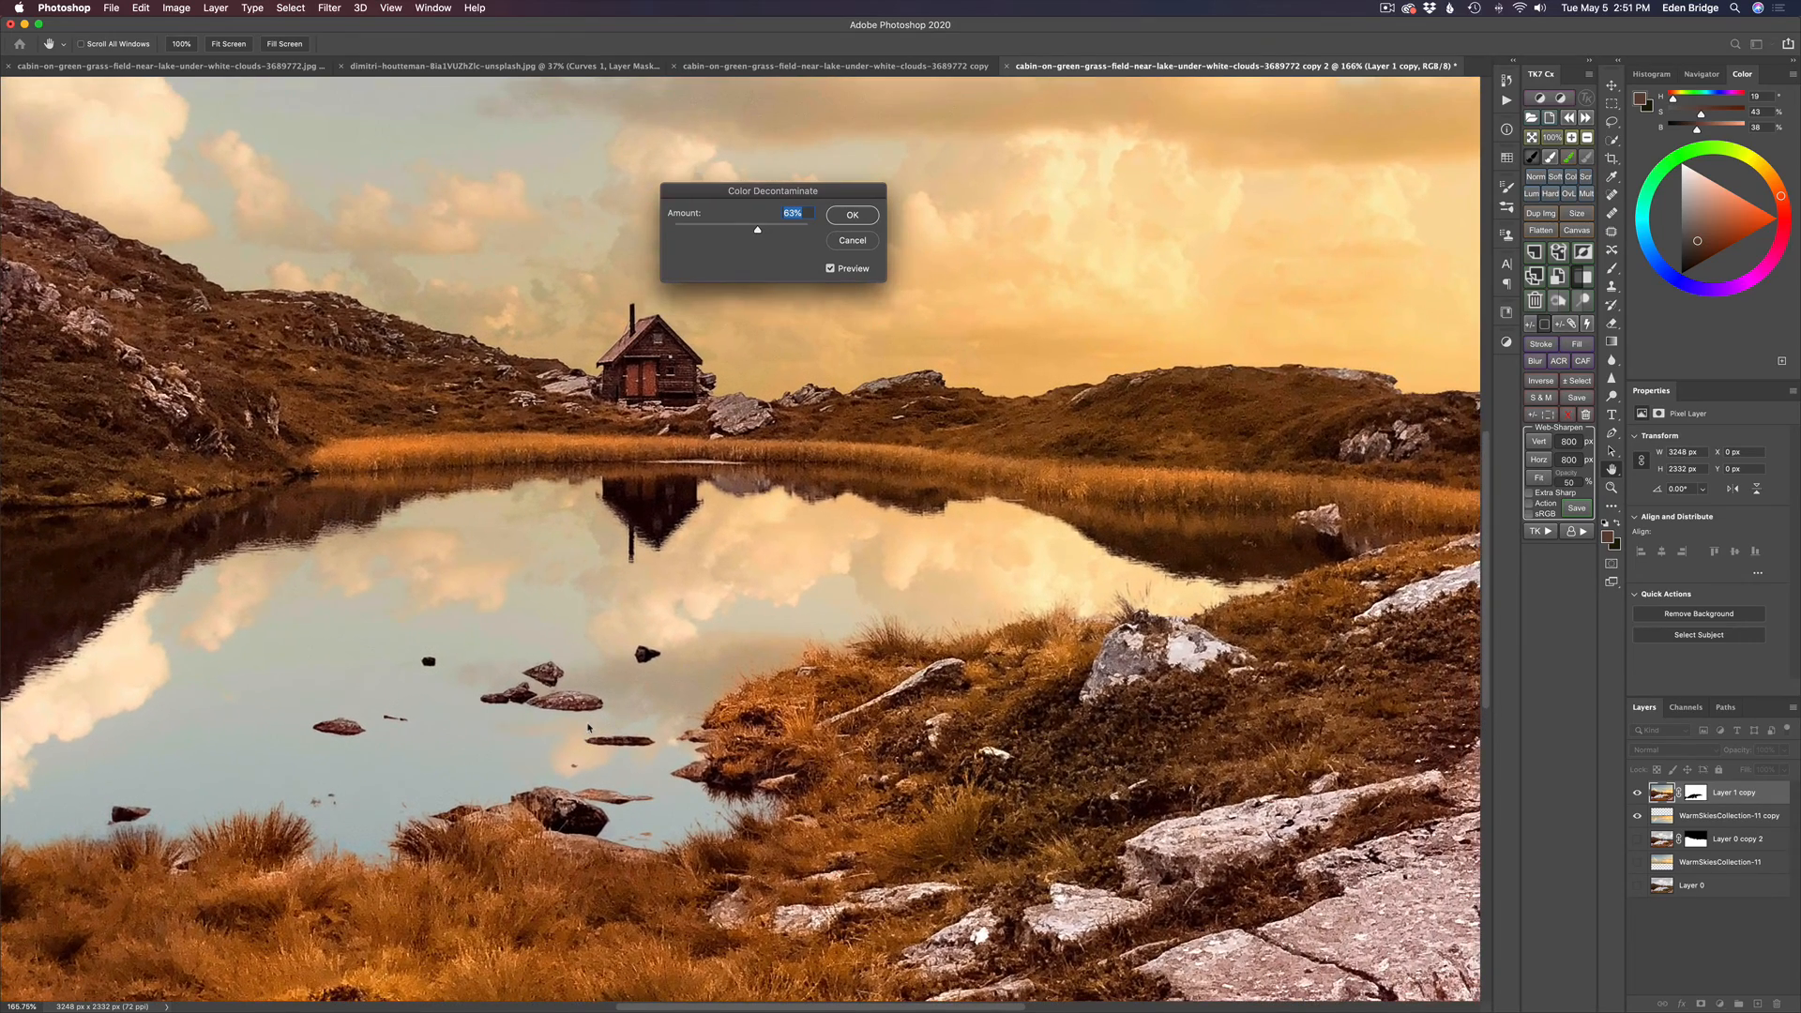
left_click_drag(758, 235, 788, 234)
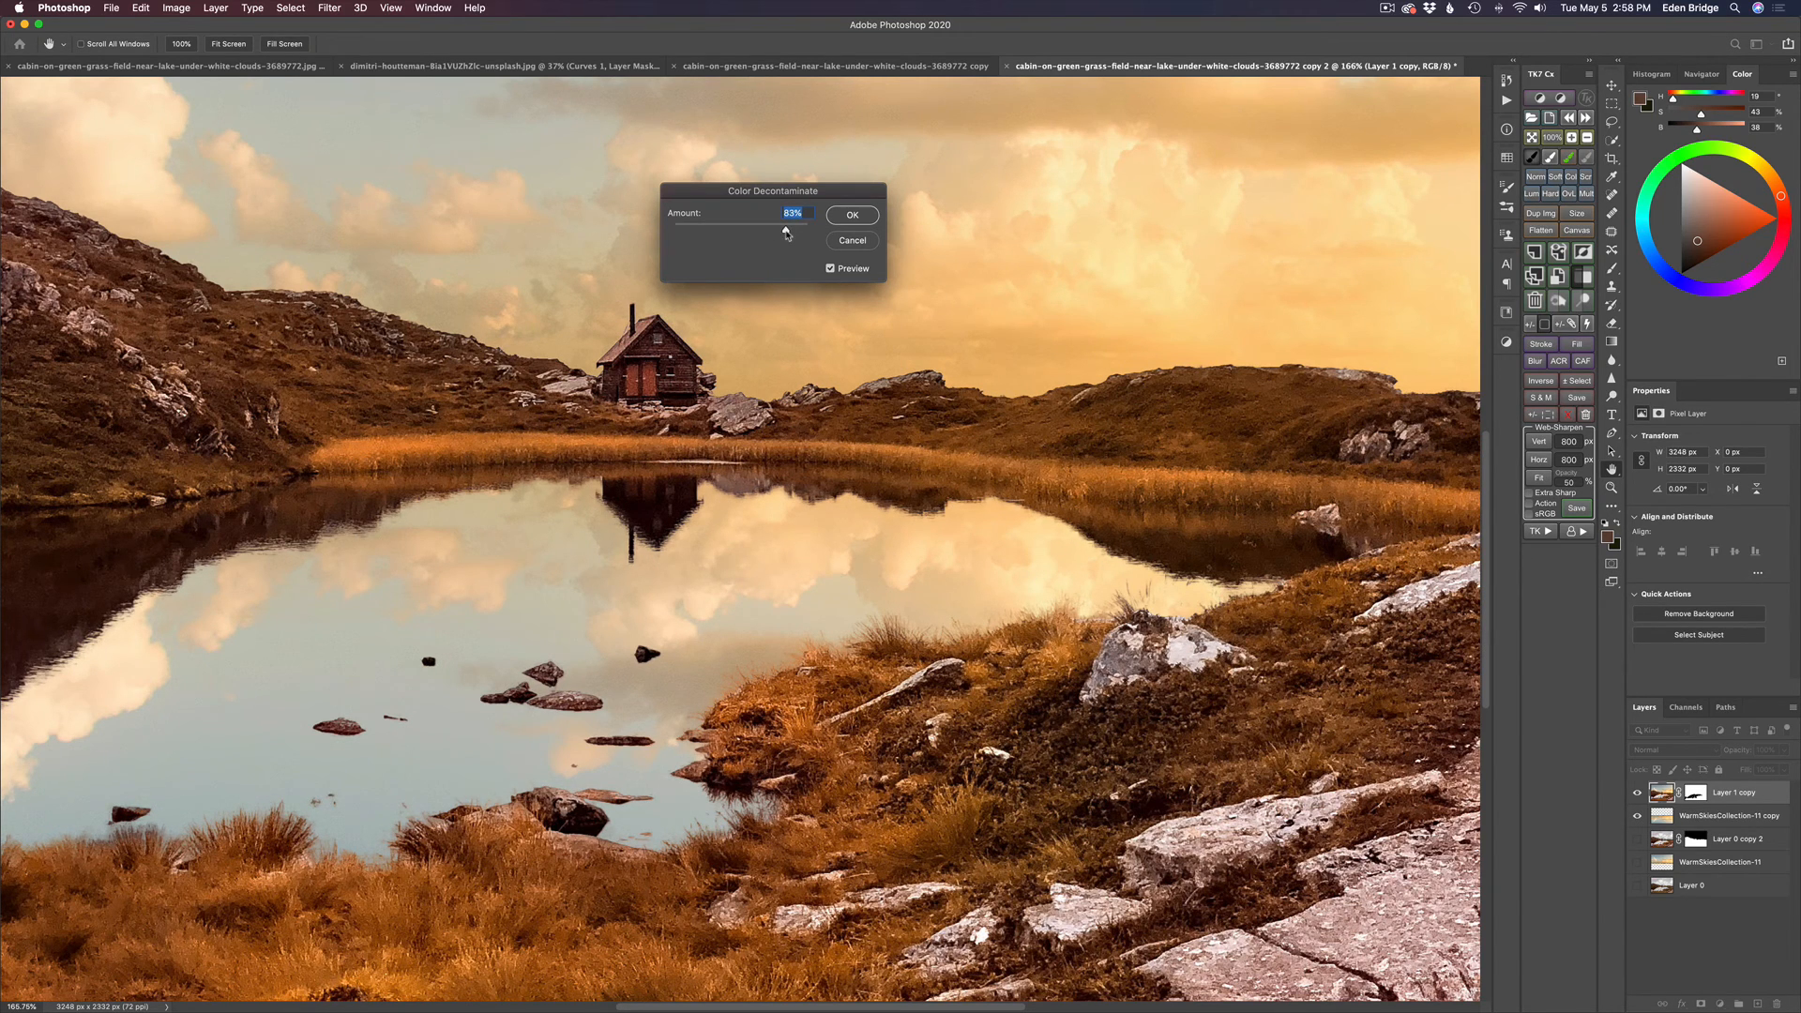
left_click_drag(786, 232, 787, 232)
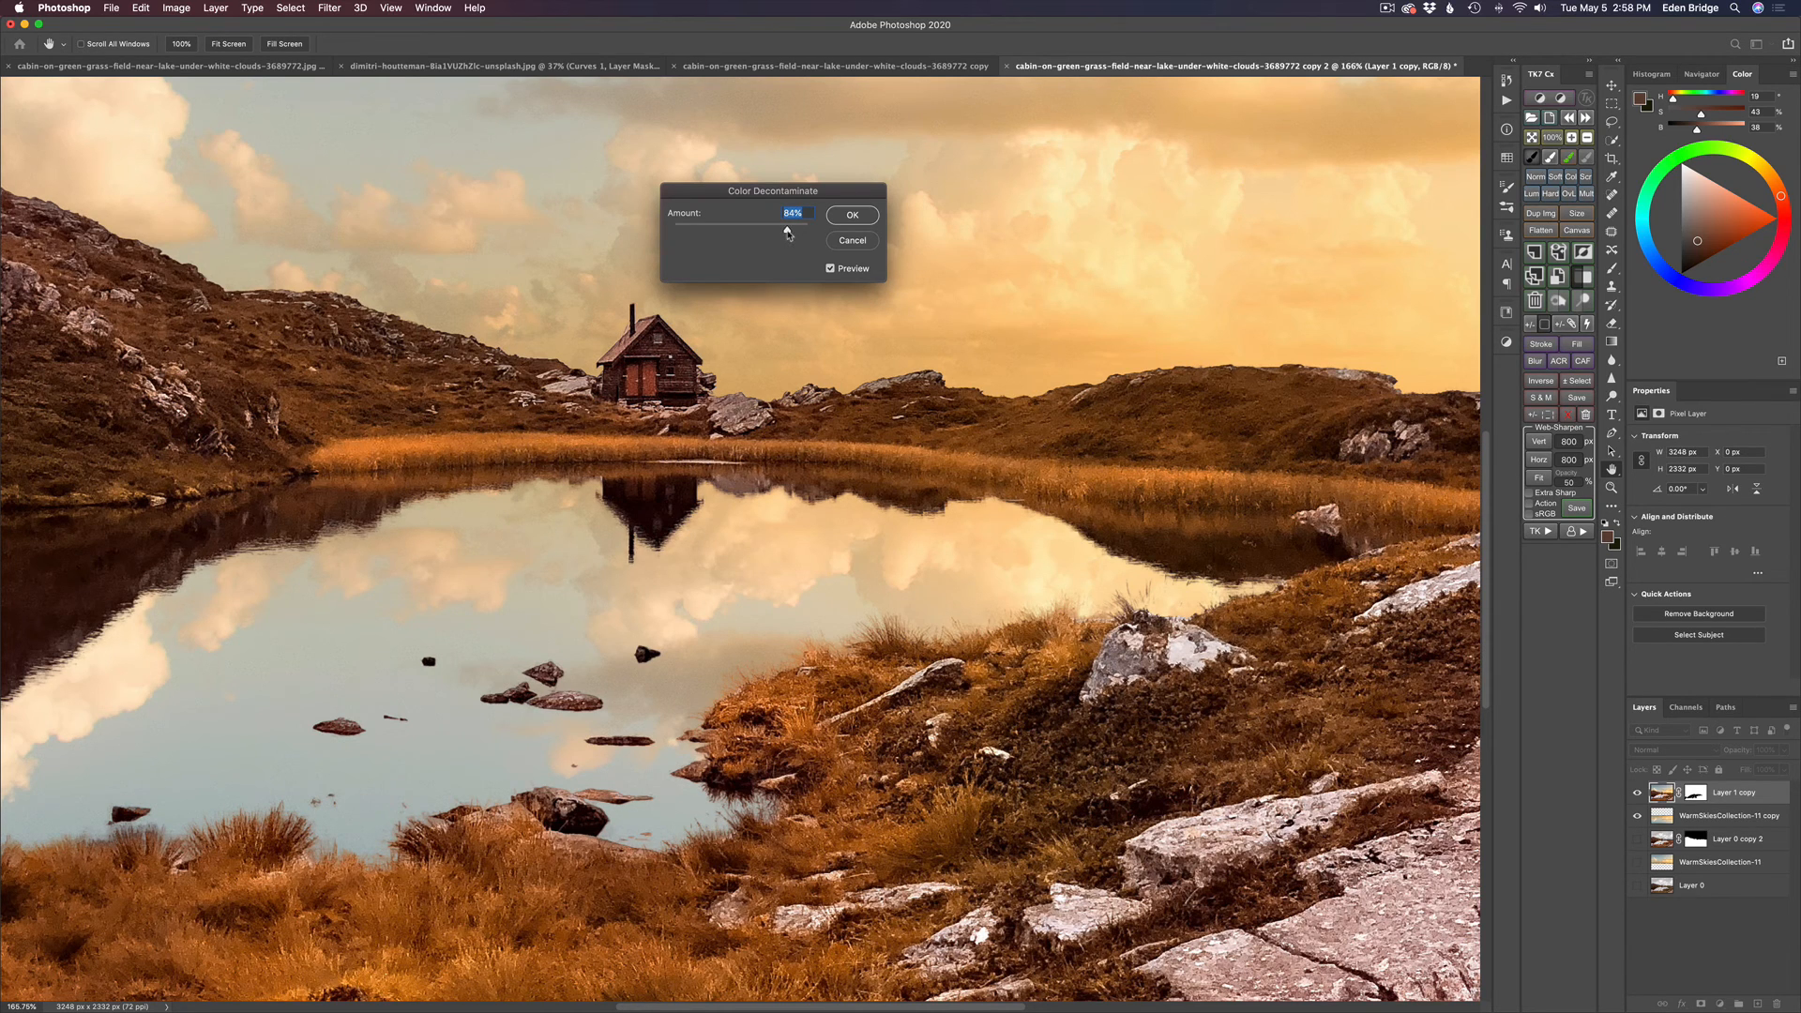
left_click(853, 215)
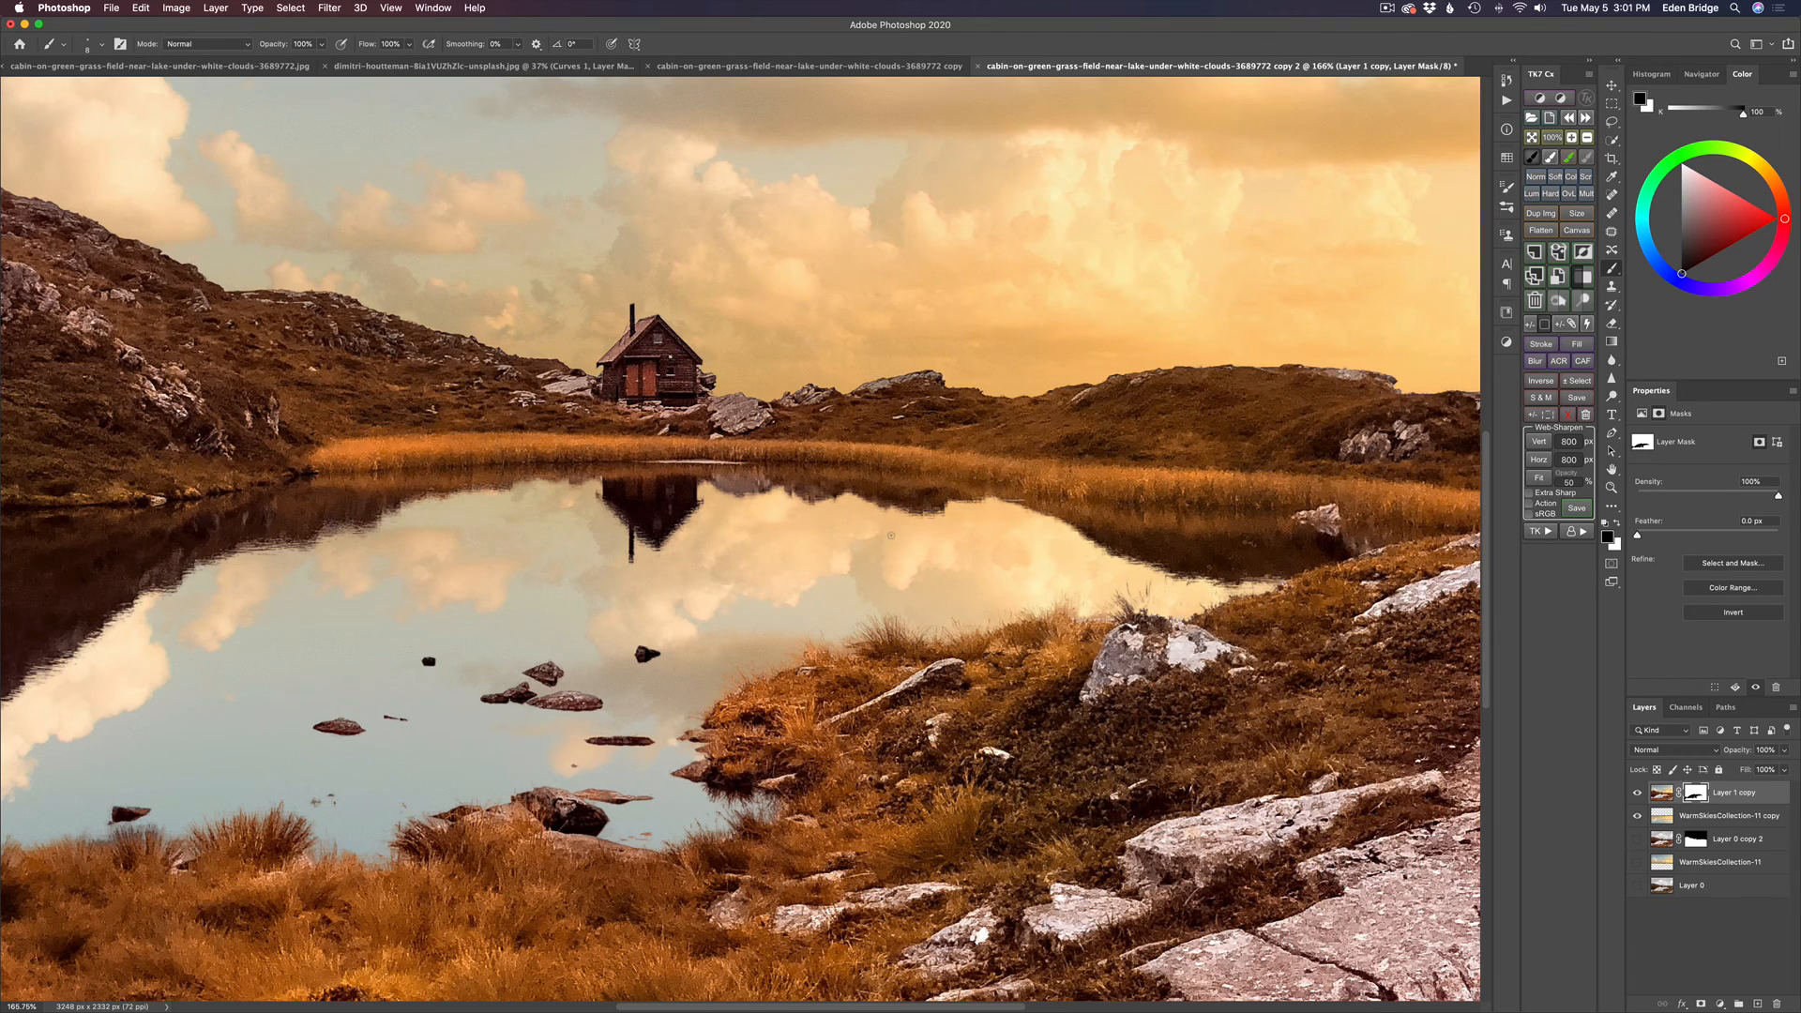
Soften the reflected sky layer, WarmSkiesCollection-11 copy, with a Box Blur of 12 pixels radius
key("super+0")
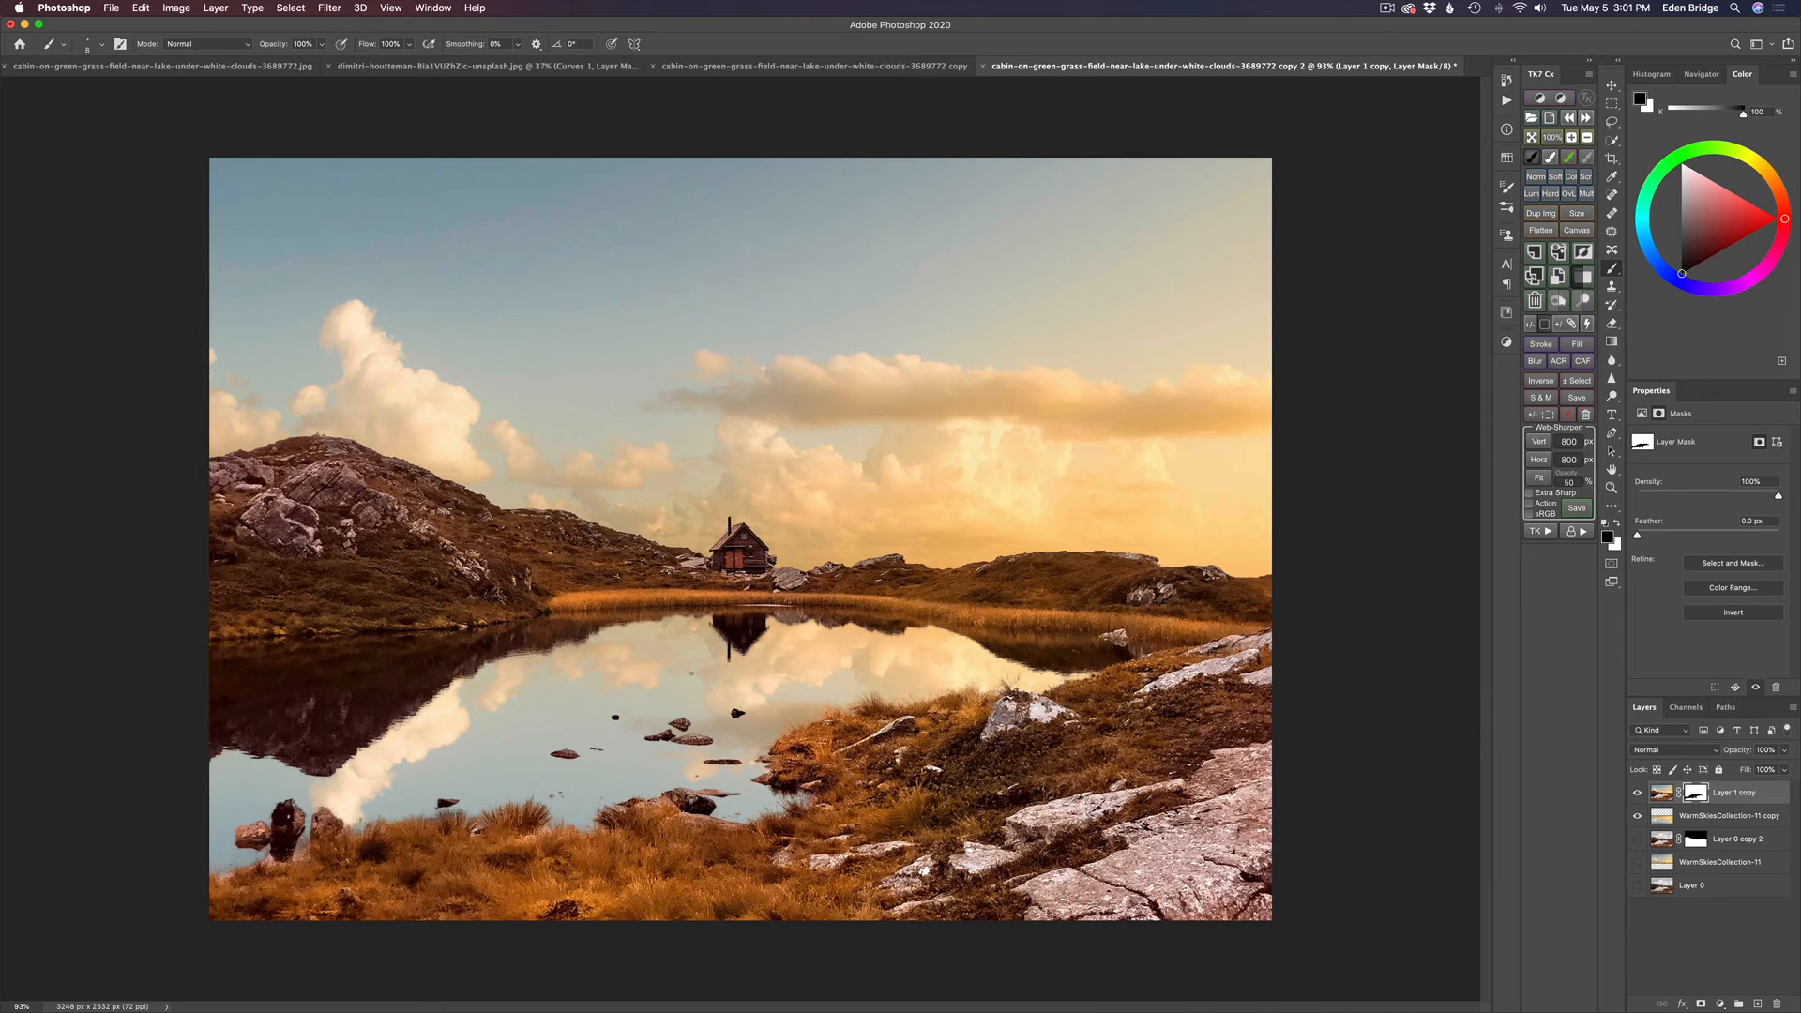
left_click(1661, 817)
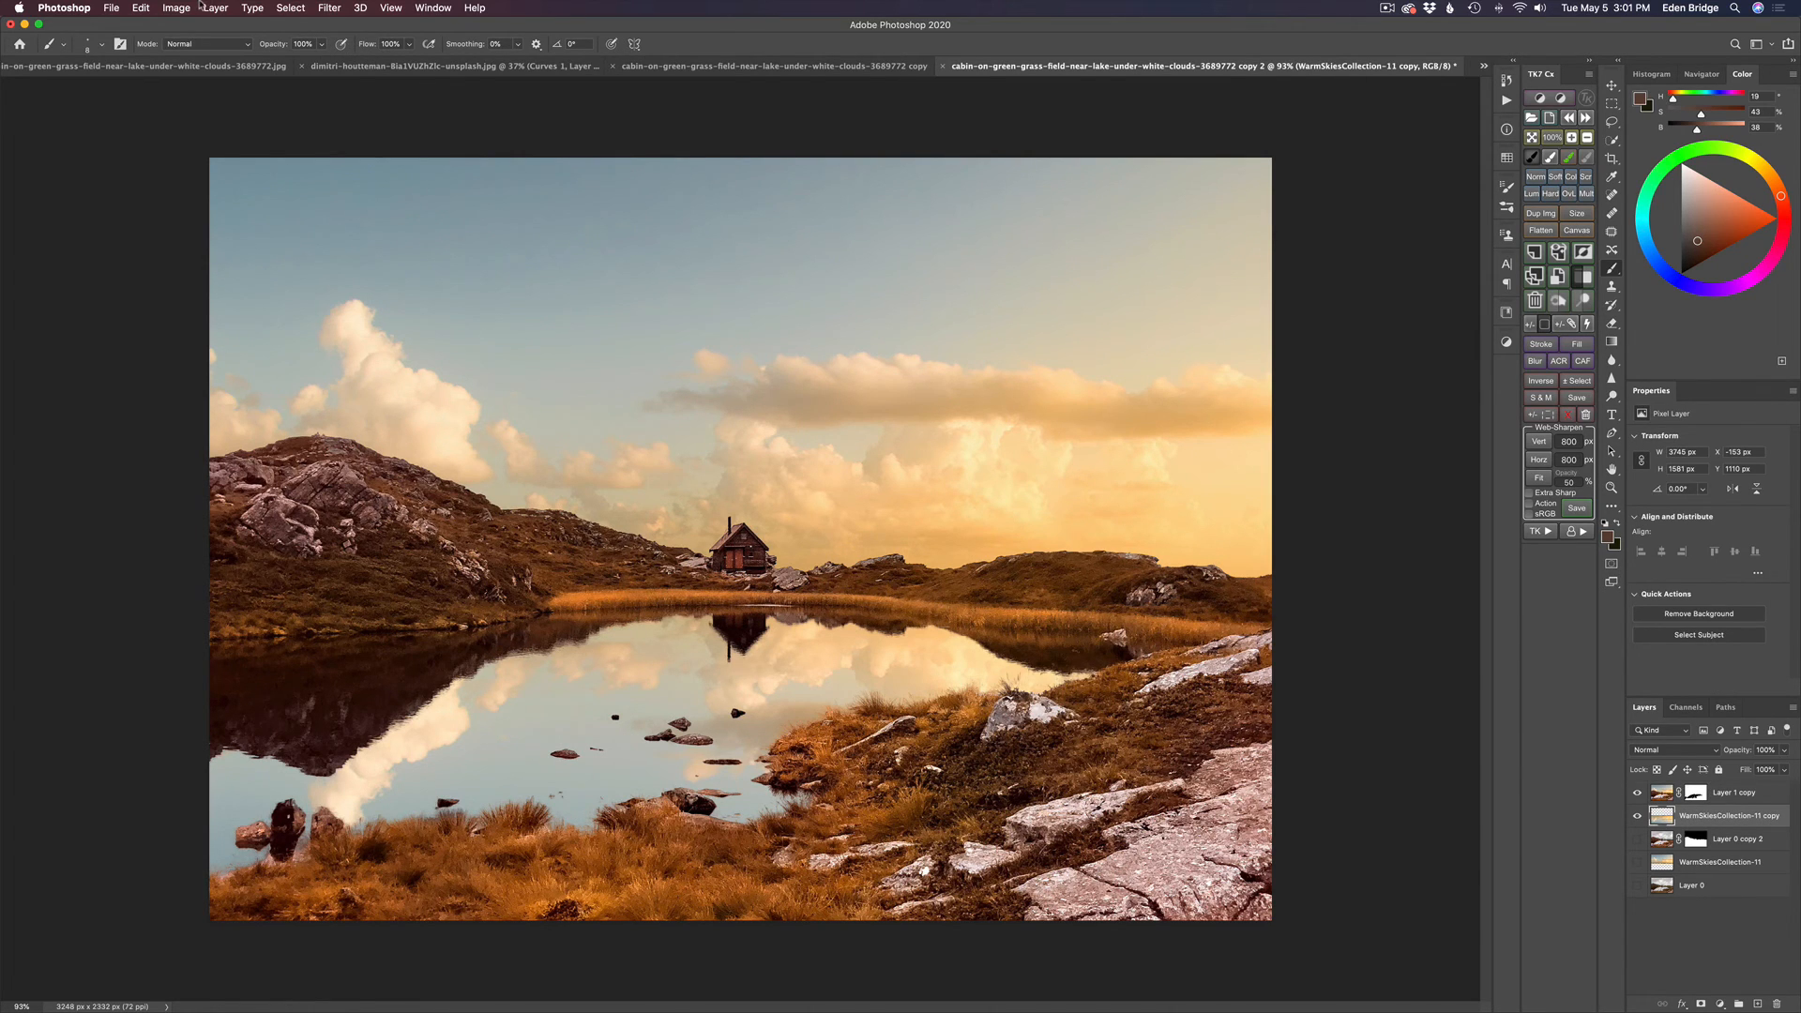
left_click(330, 9)
mouse_move(372, 177)
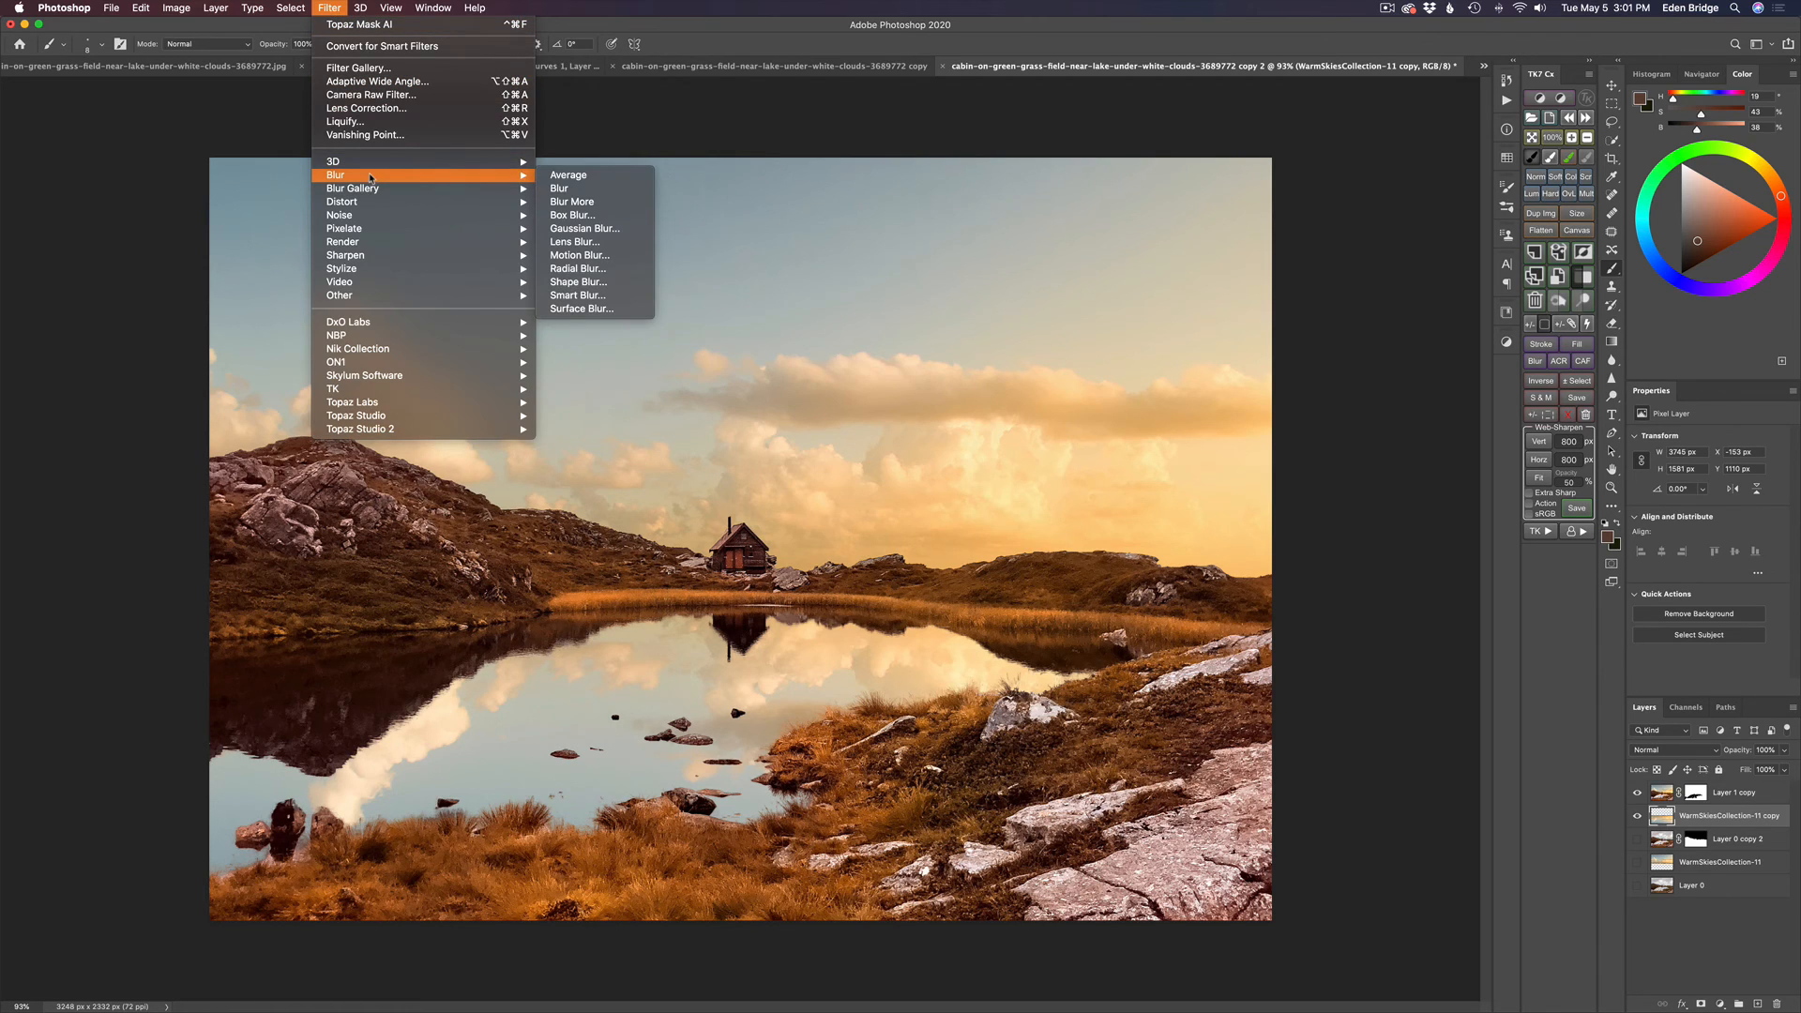
left_click(591, 215)
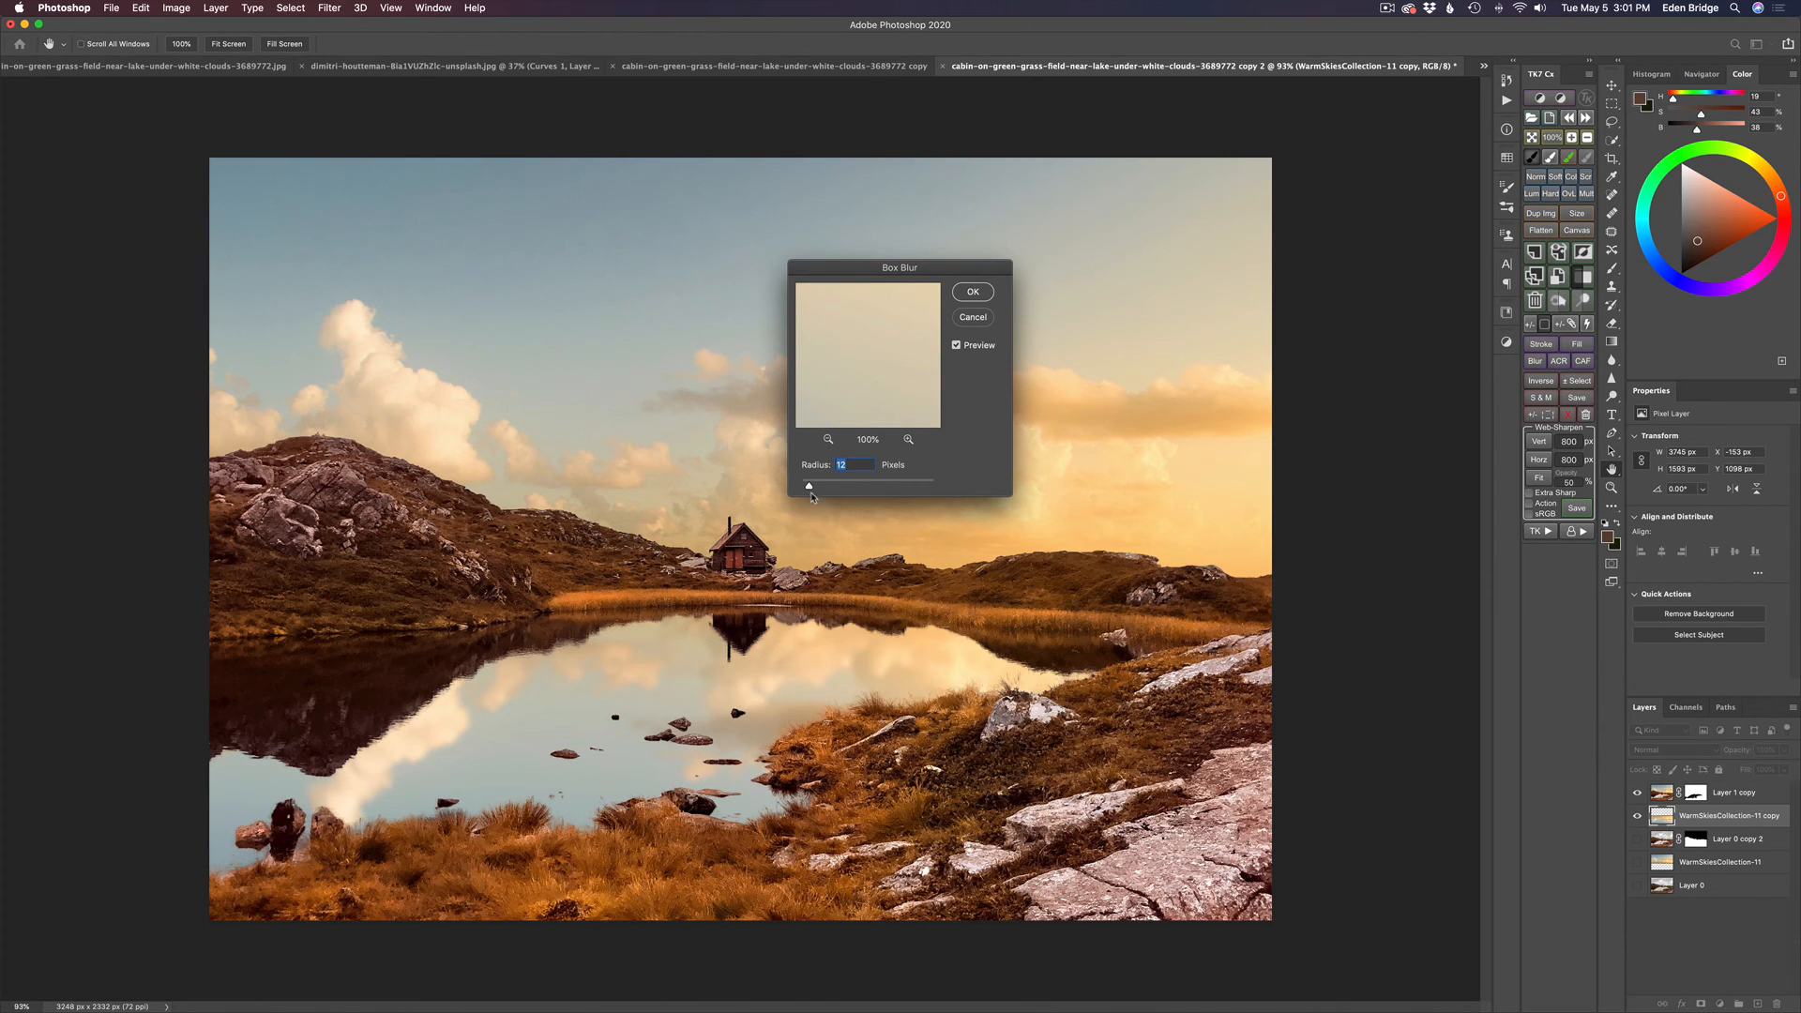
left_click_drag(839, 269, 1244, 214)
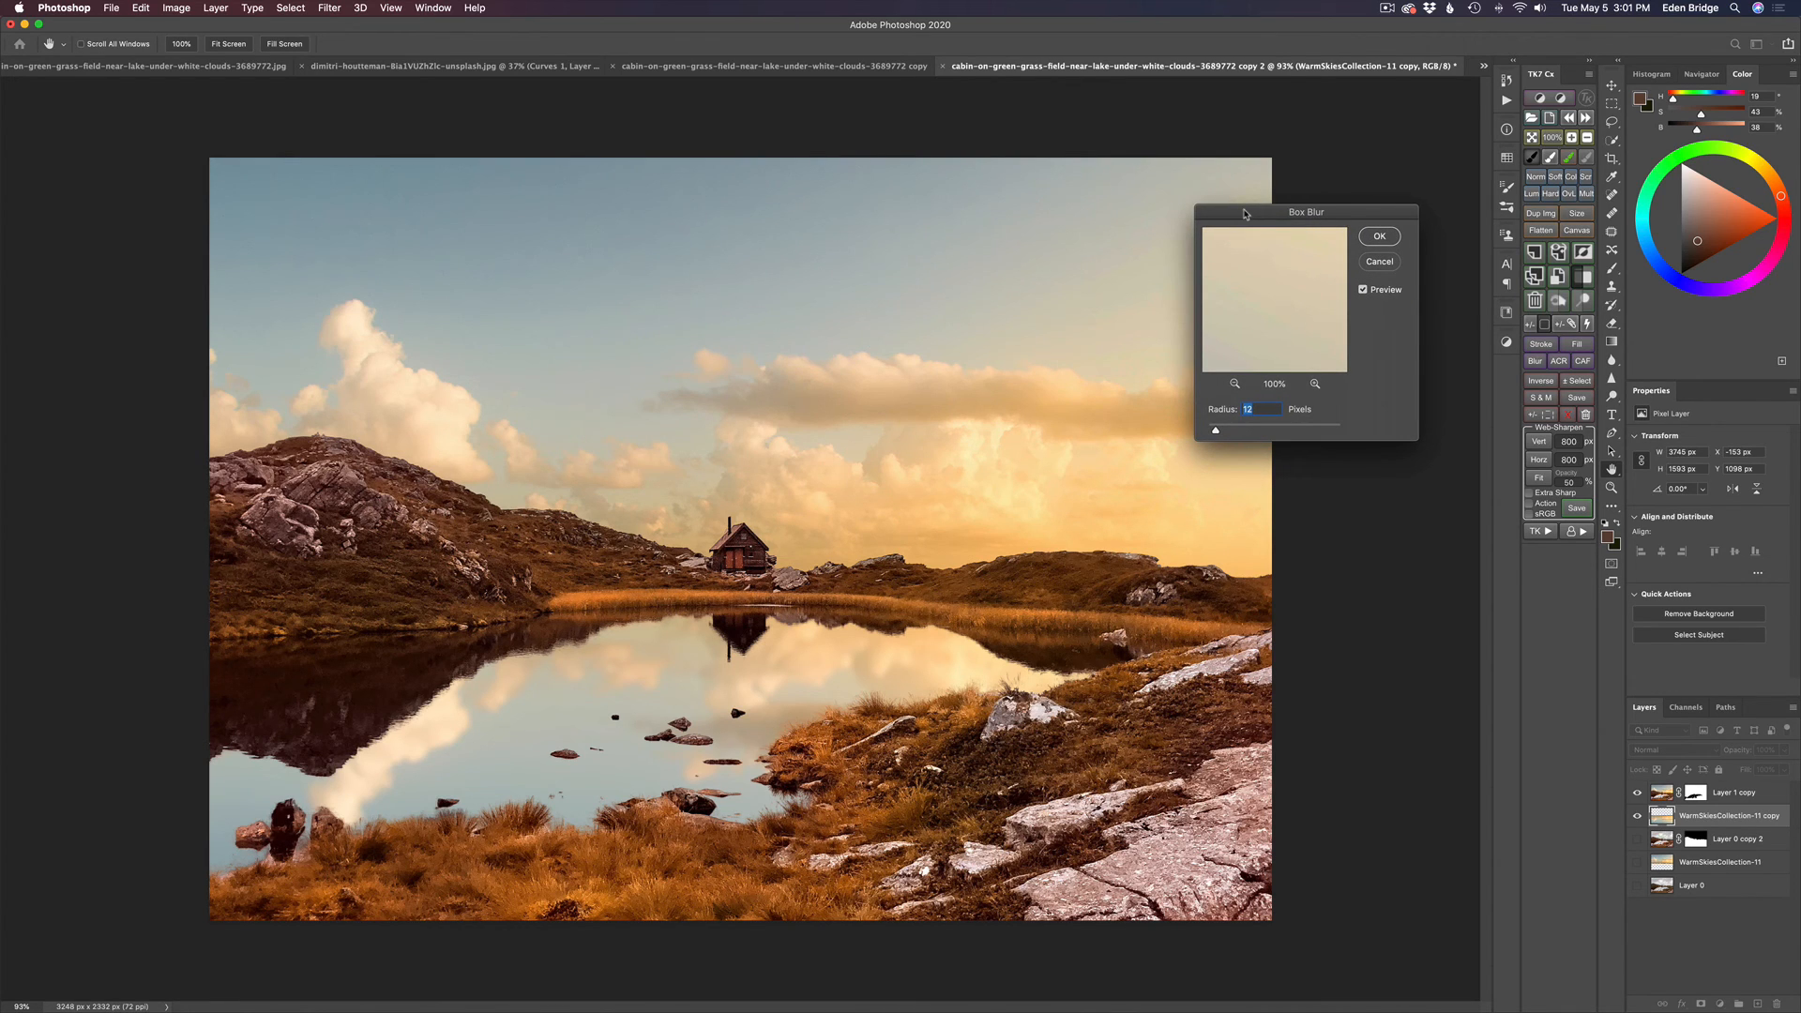
left_click_drag(1244, 214, 1026, 235)
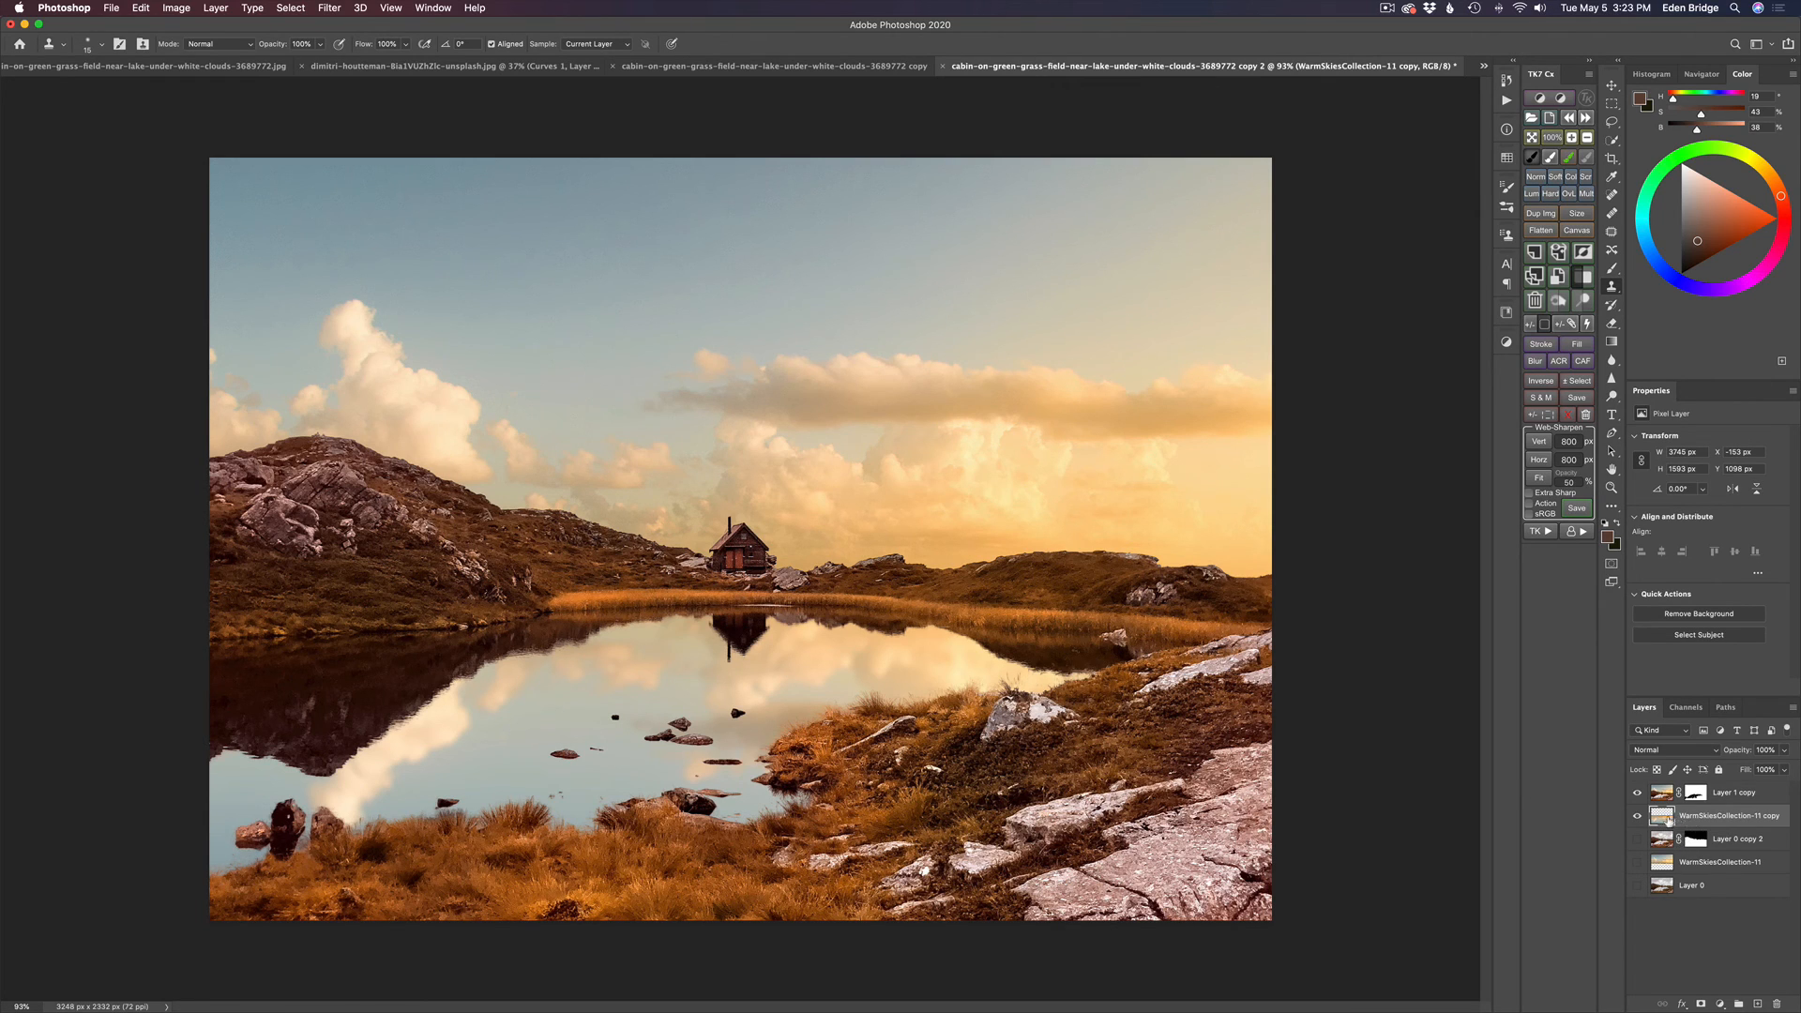
Add a Brightness/Contrast adjustment layer above the reflected sky layer and set Brightness to -11
left_click(1721, 1004)
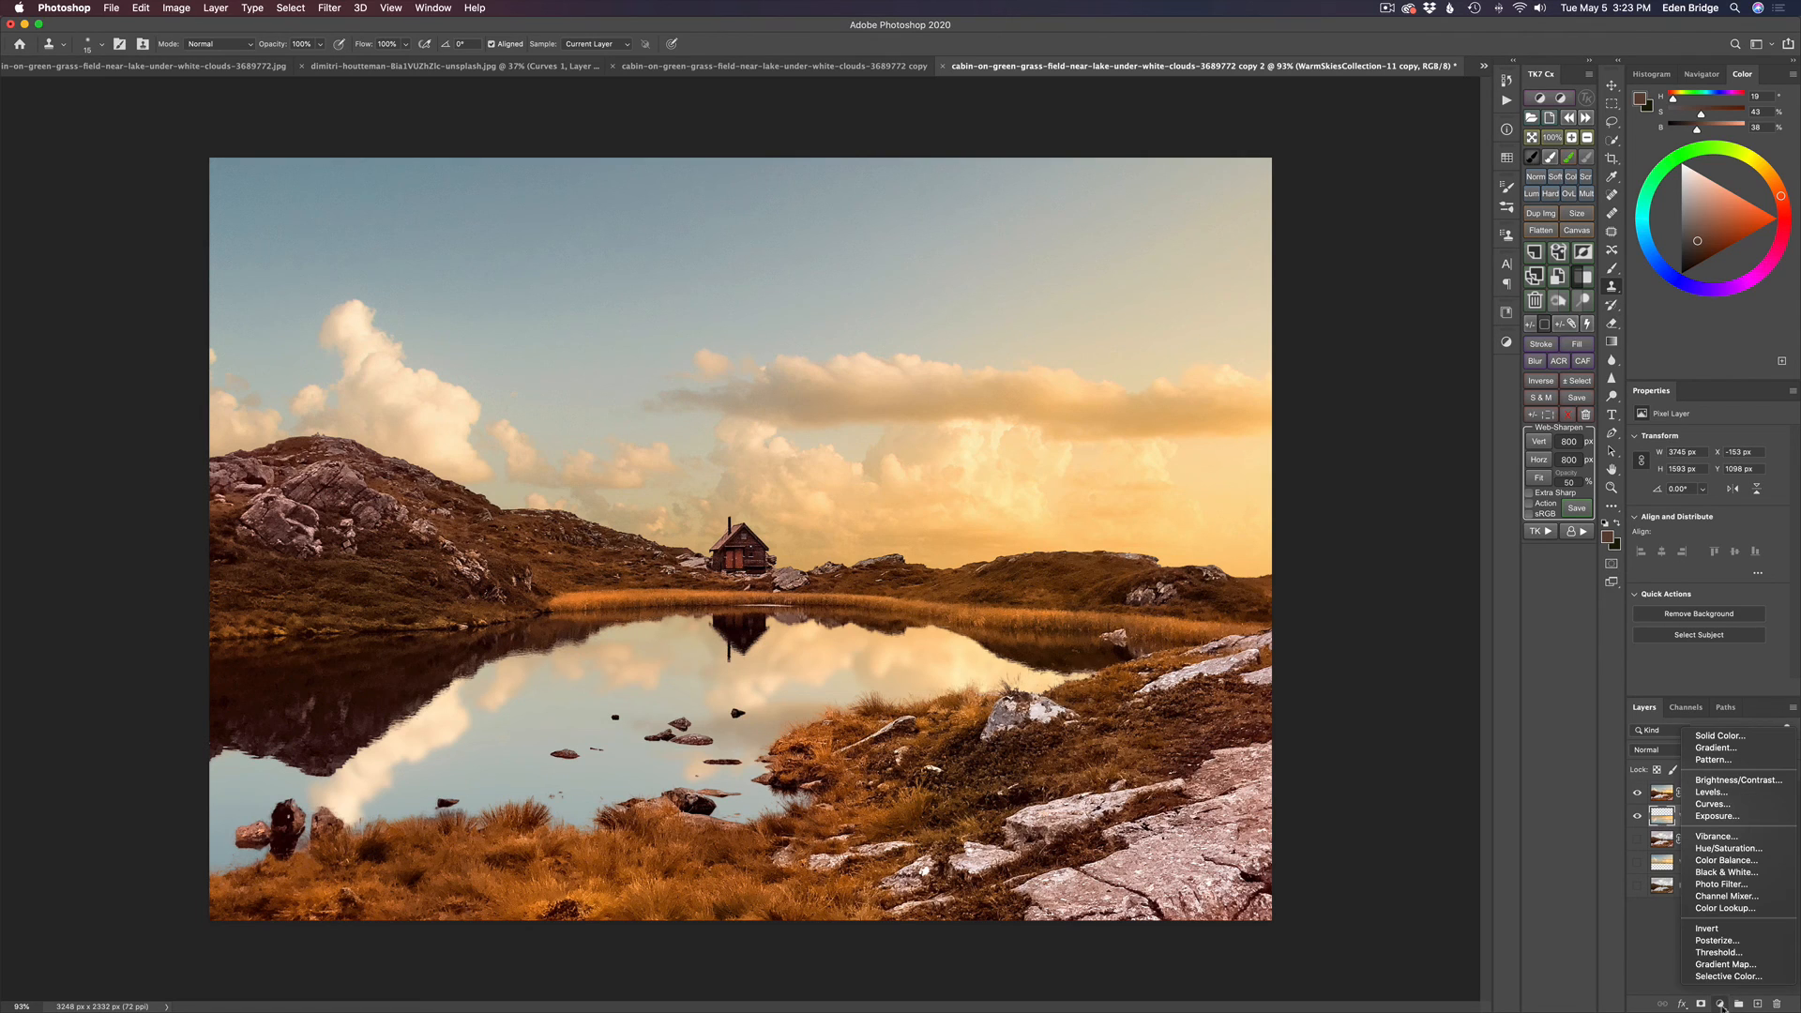
left_click(1738, 782)
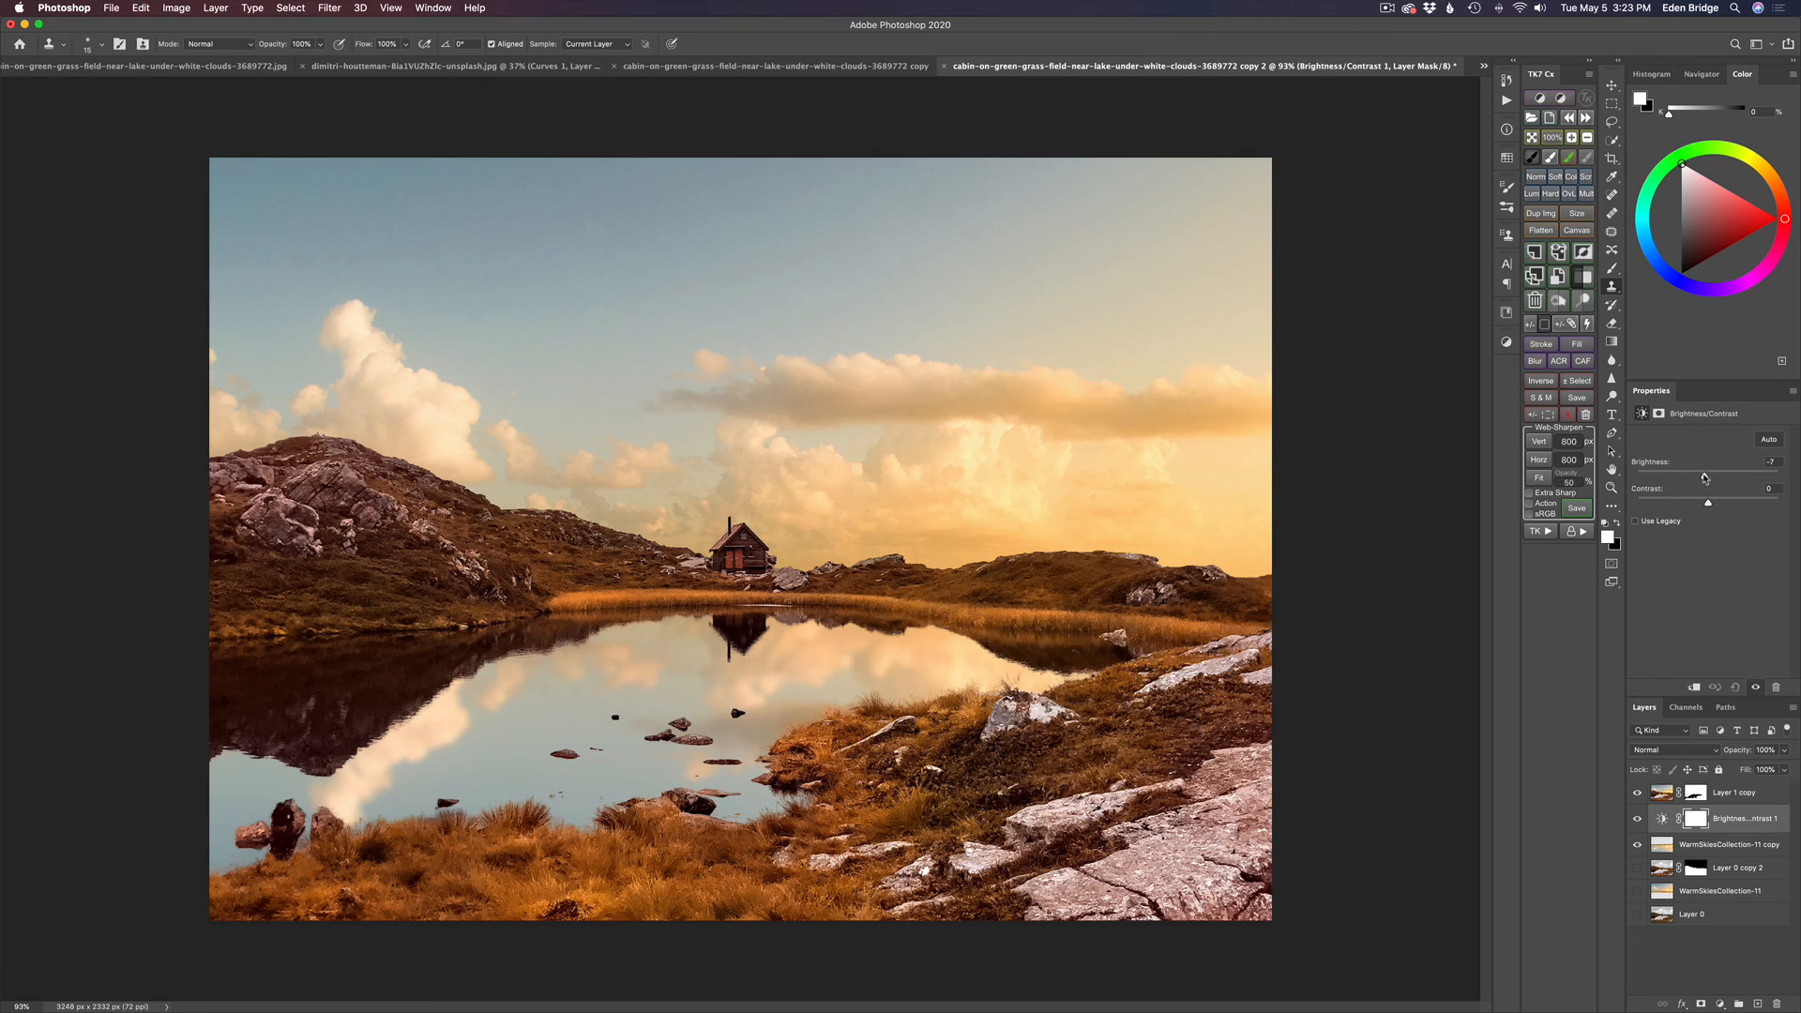
left_click_drag(1704, 478, 1704, 479)
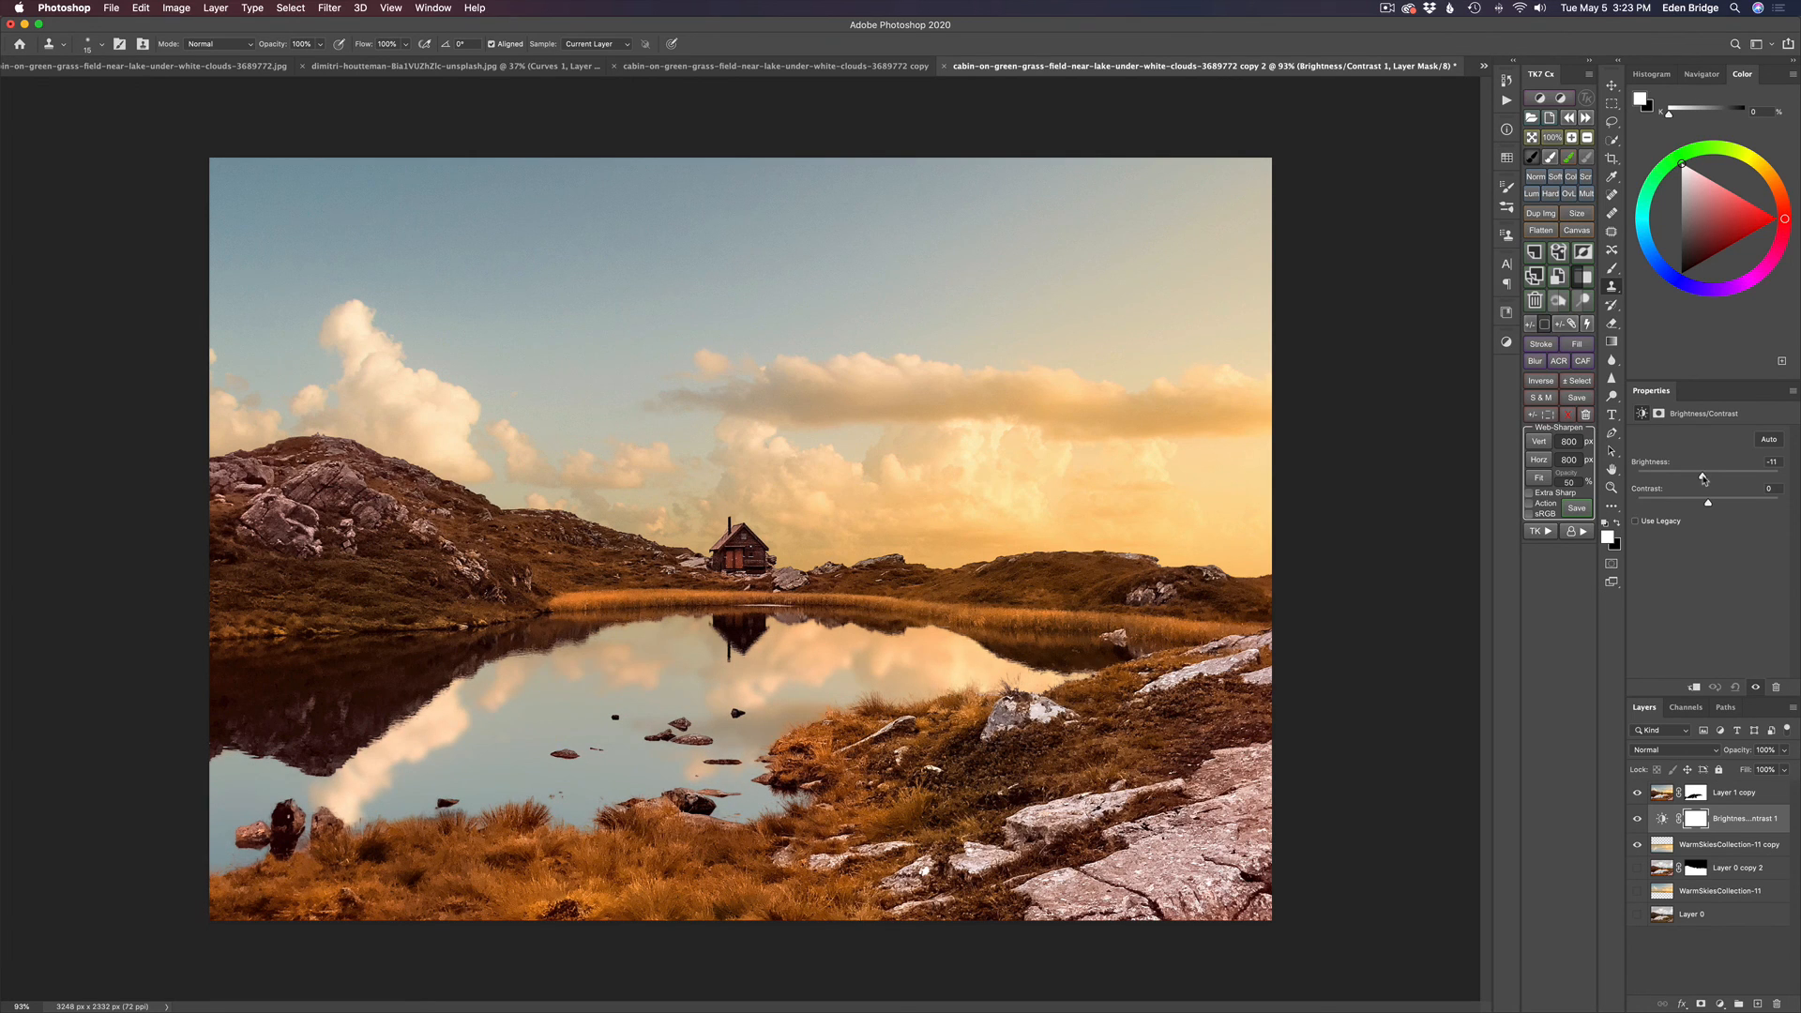